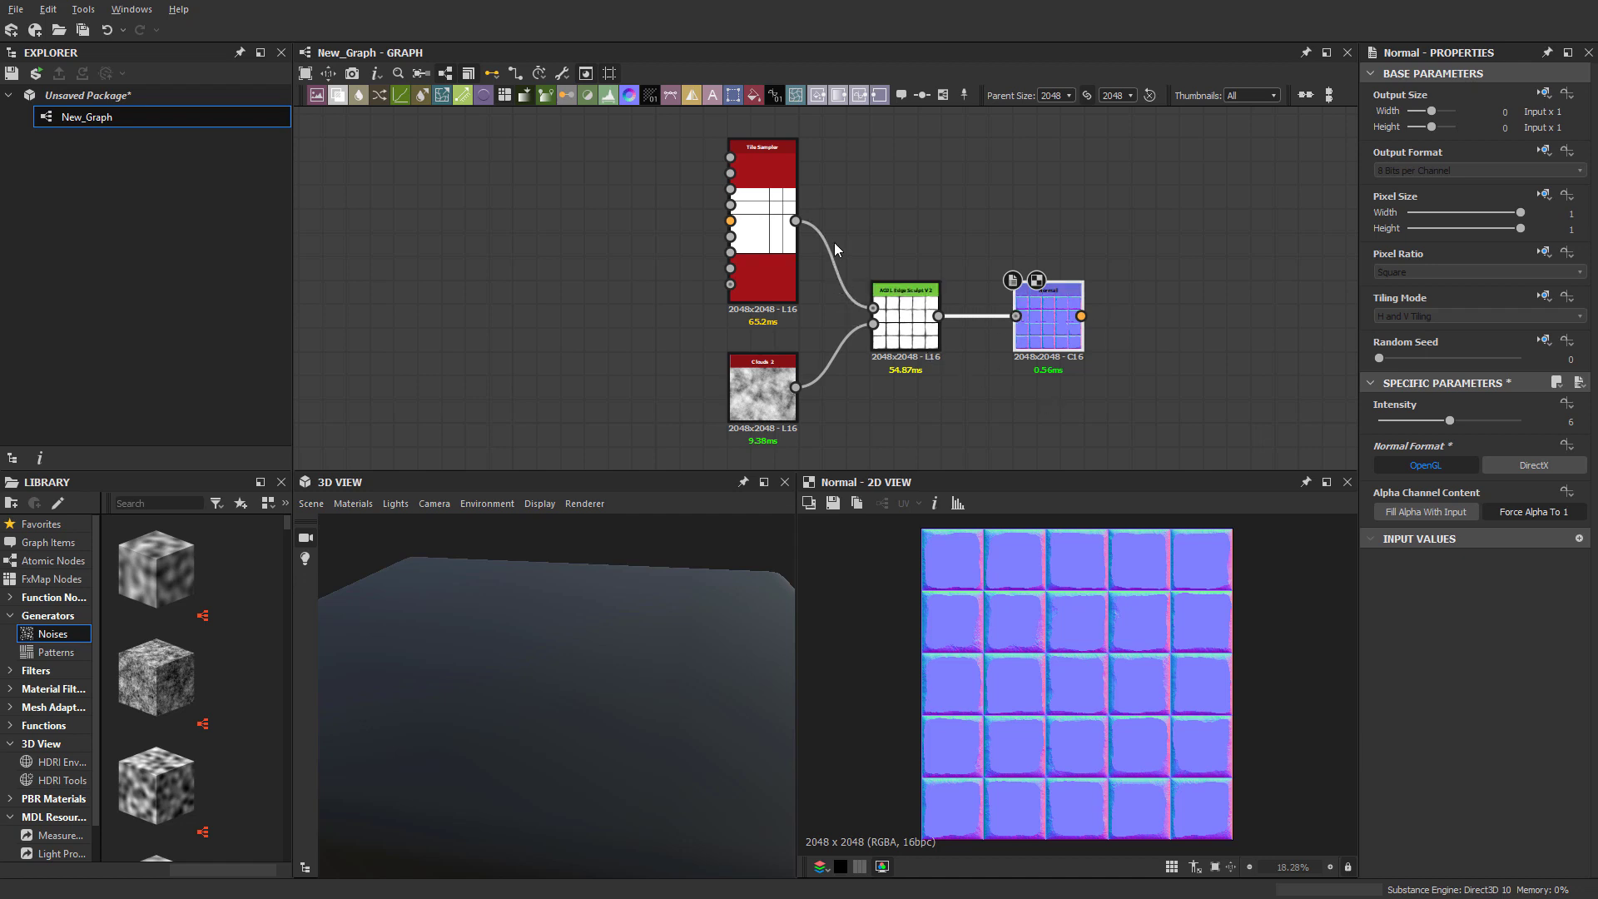
Zoom the graph and preview the Tile Sampler's grid output and parameters
{"action": "scroll", "coordinate": [844, 197], "scroll_direction": "up", "scroll_amount": 3}
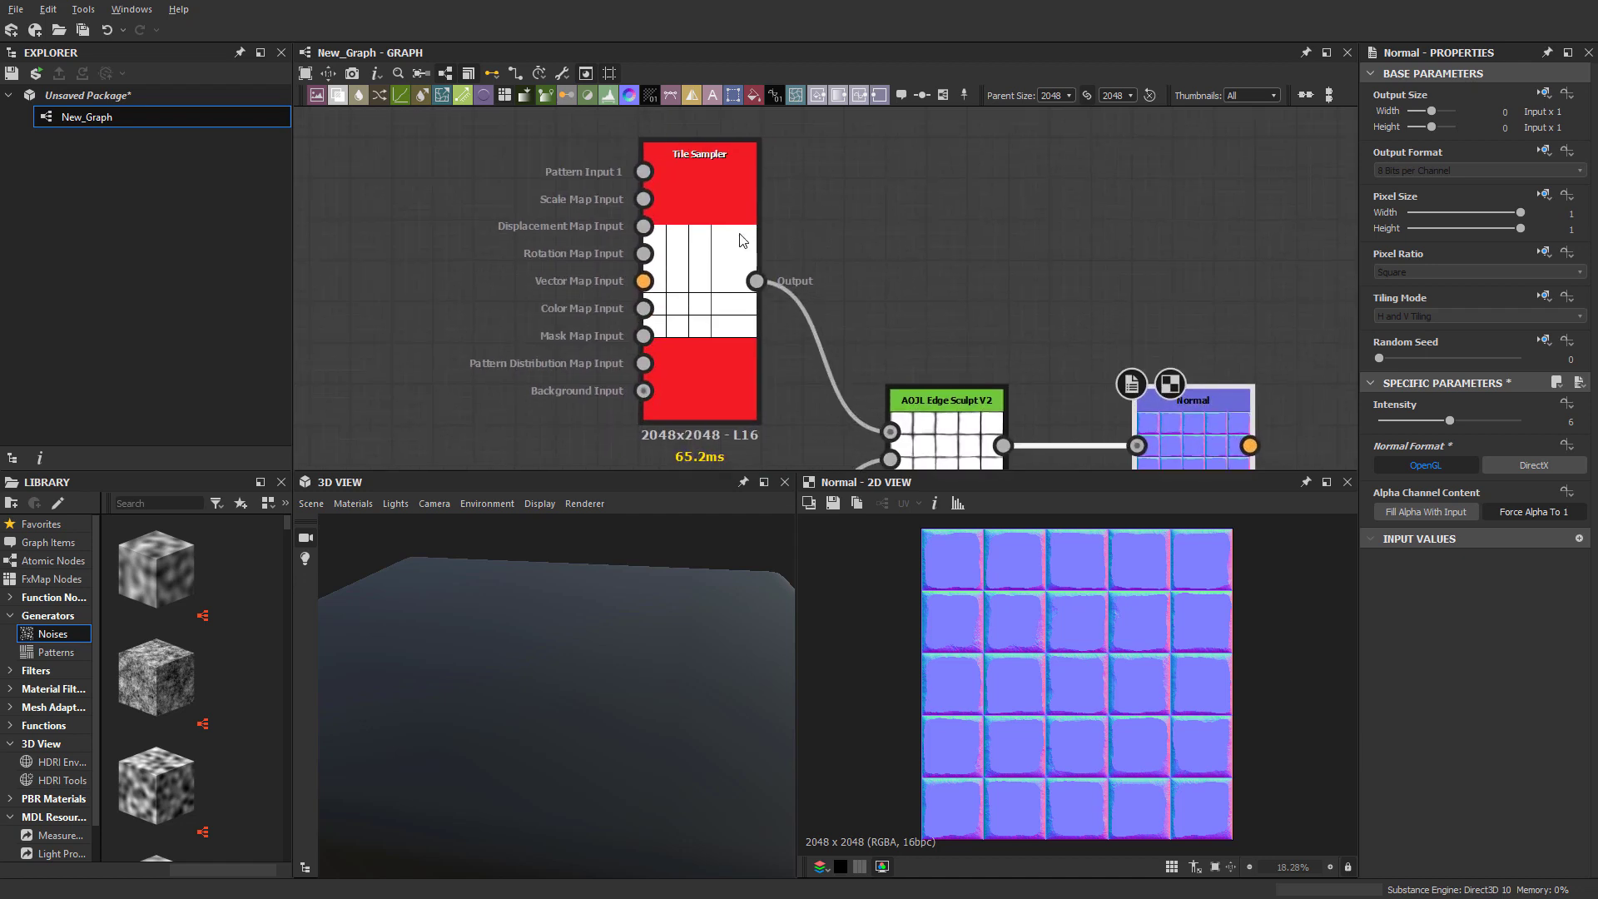
{"action": "scroll", "coordinate": [749, 190], "scroll_direction": "up", "scroll_amount": 2}
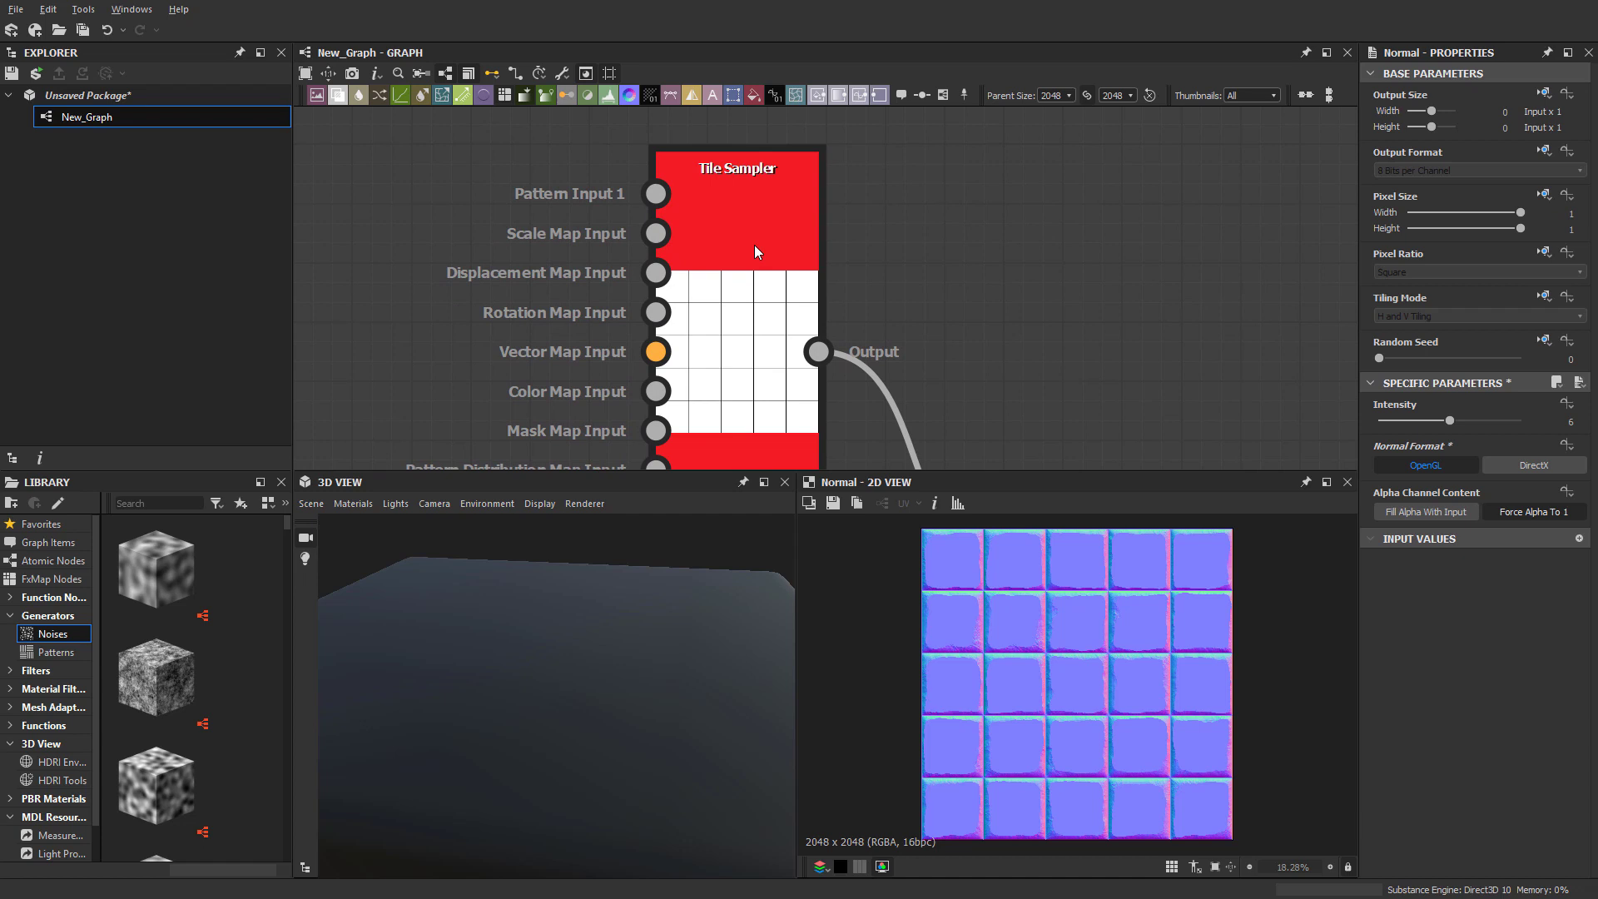
{"action": "double_click", "coordinate": [732, 241]}
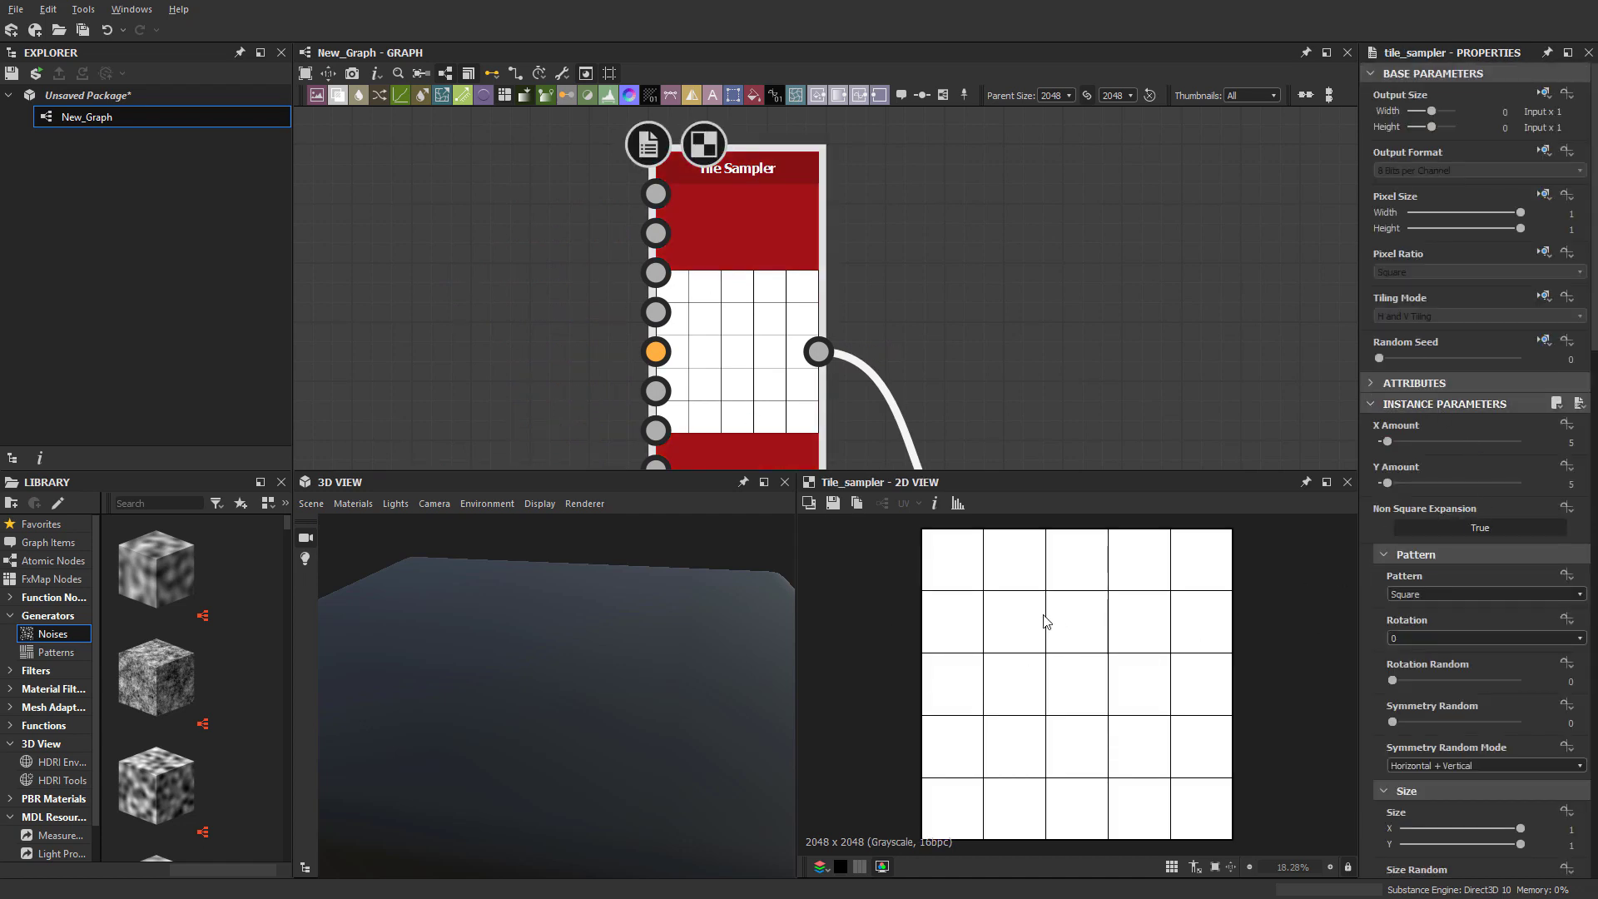
{"action": "scroll", "coordinate": [1016, 666], "scroll_direction": "up", "scroll_amount": 4}
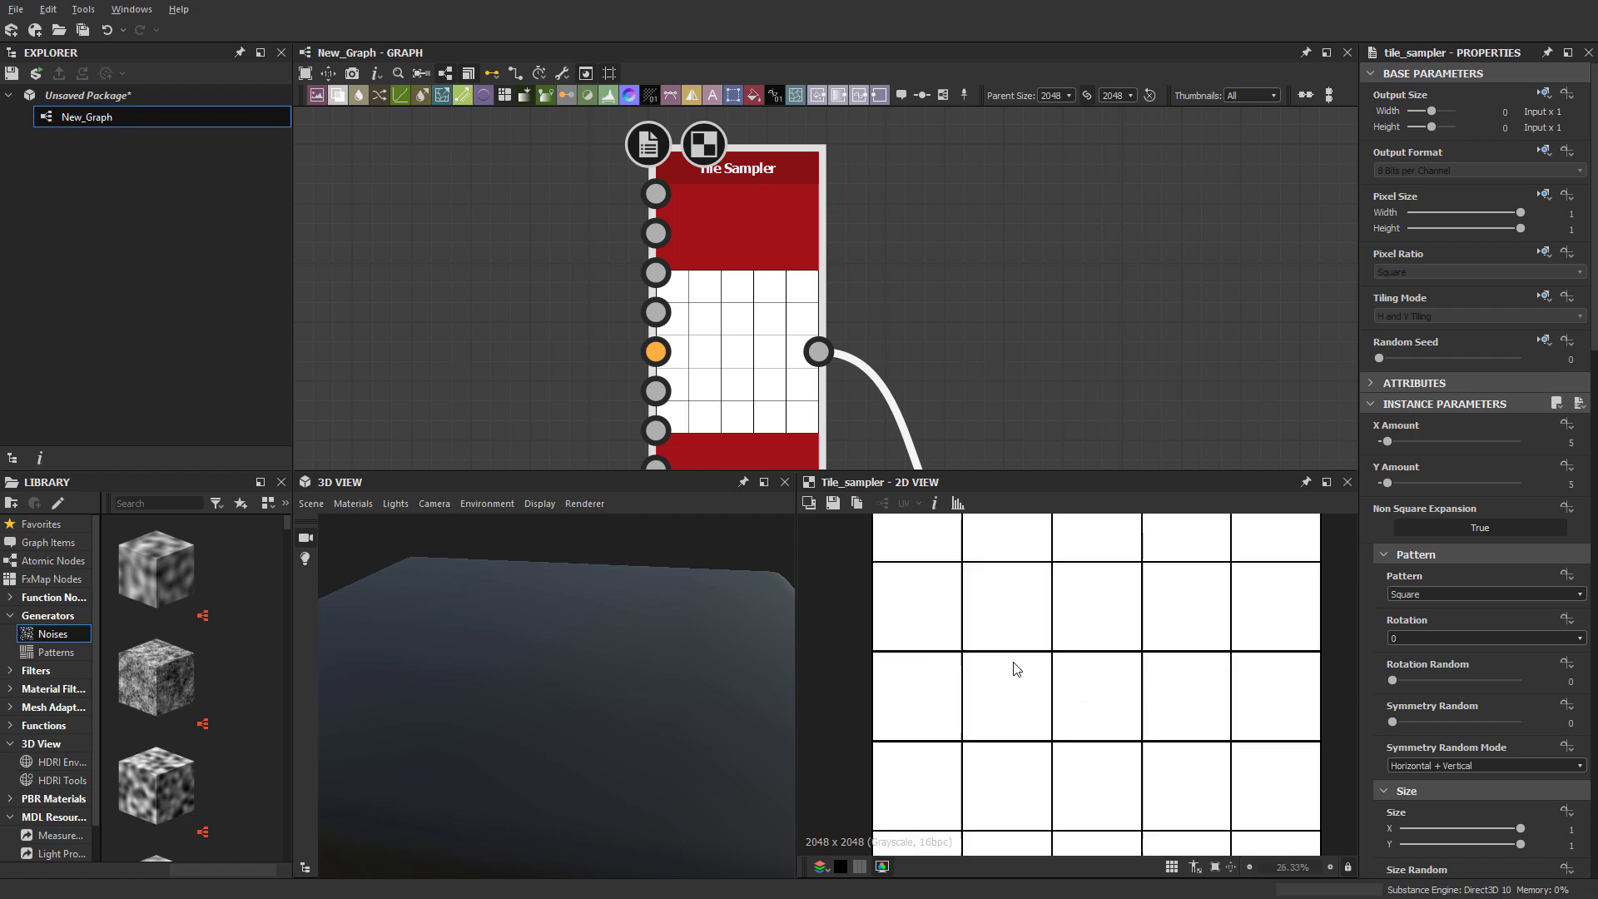
{"action": "scroll", "coordinate": [1065, 607], "scroll_direction": "down", "scroll_amount": 2}
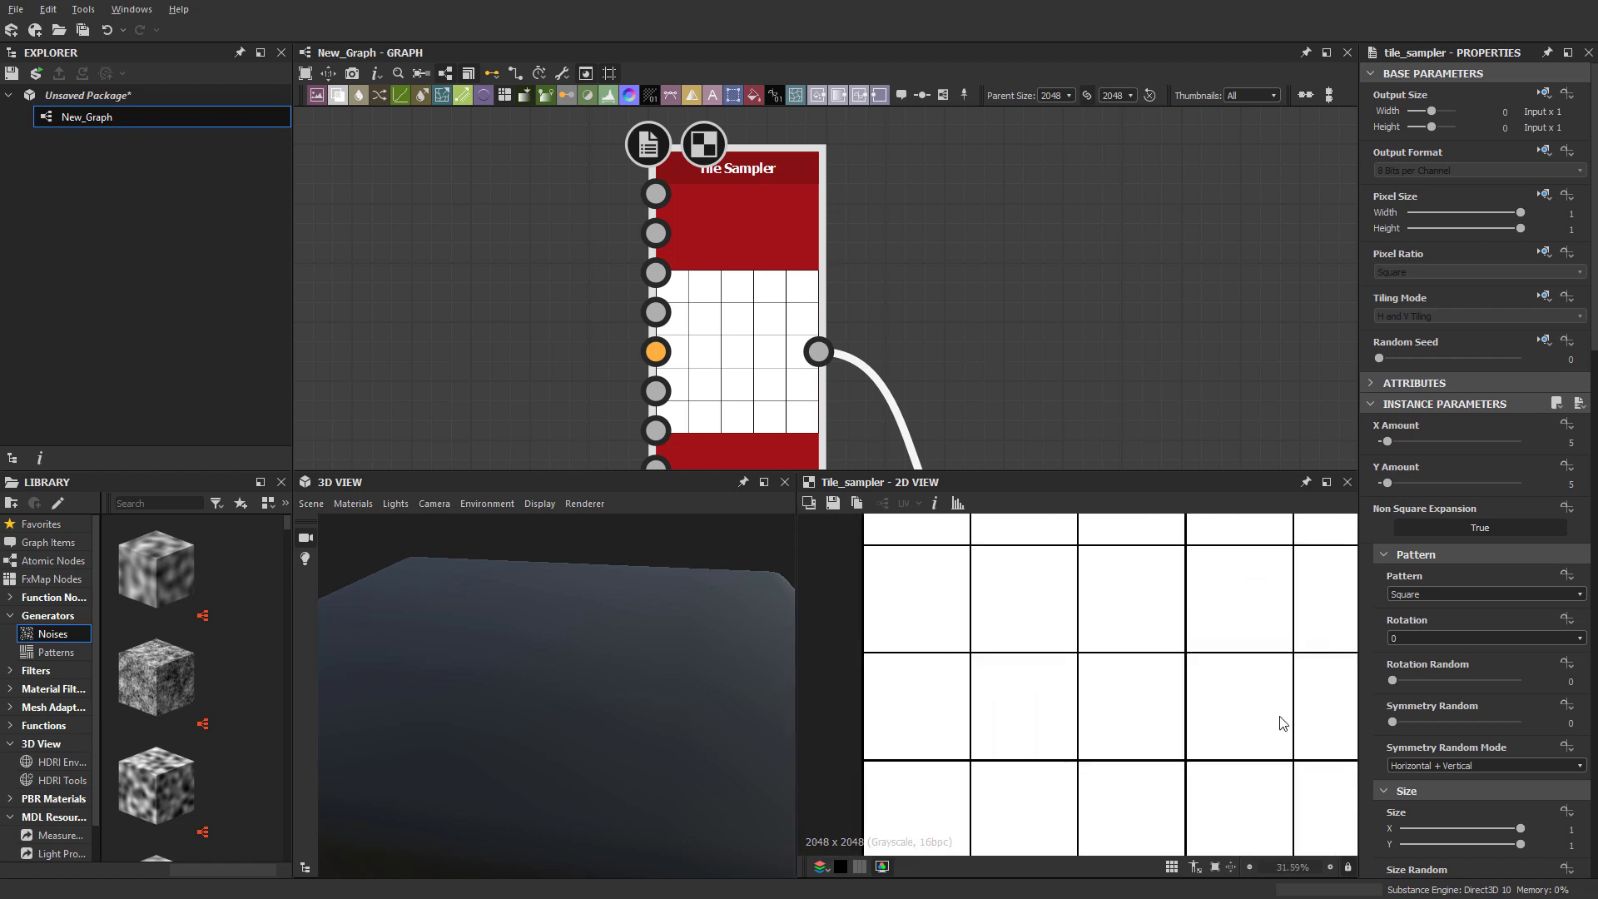
{"action": "scroll", "coordinate": [1182, 708], "scroll_direction": "down", "scroll_amount": 3}
{"action": "scroll", "coordinate": [1073, 704], "scroll_direction": "up", "scroll_amount": 1}
{"action": "scroll", "coordinate": [1376, 772], "scroll_direction": "down", "scroll_amount": 2}
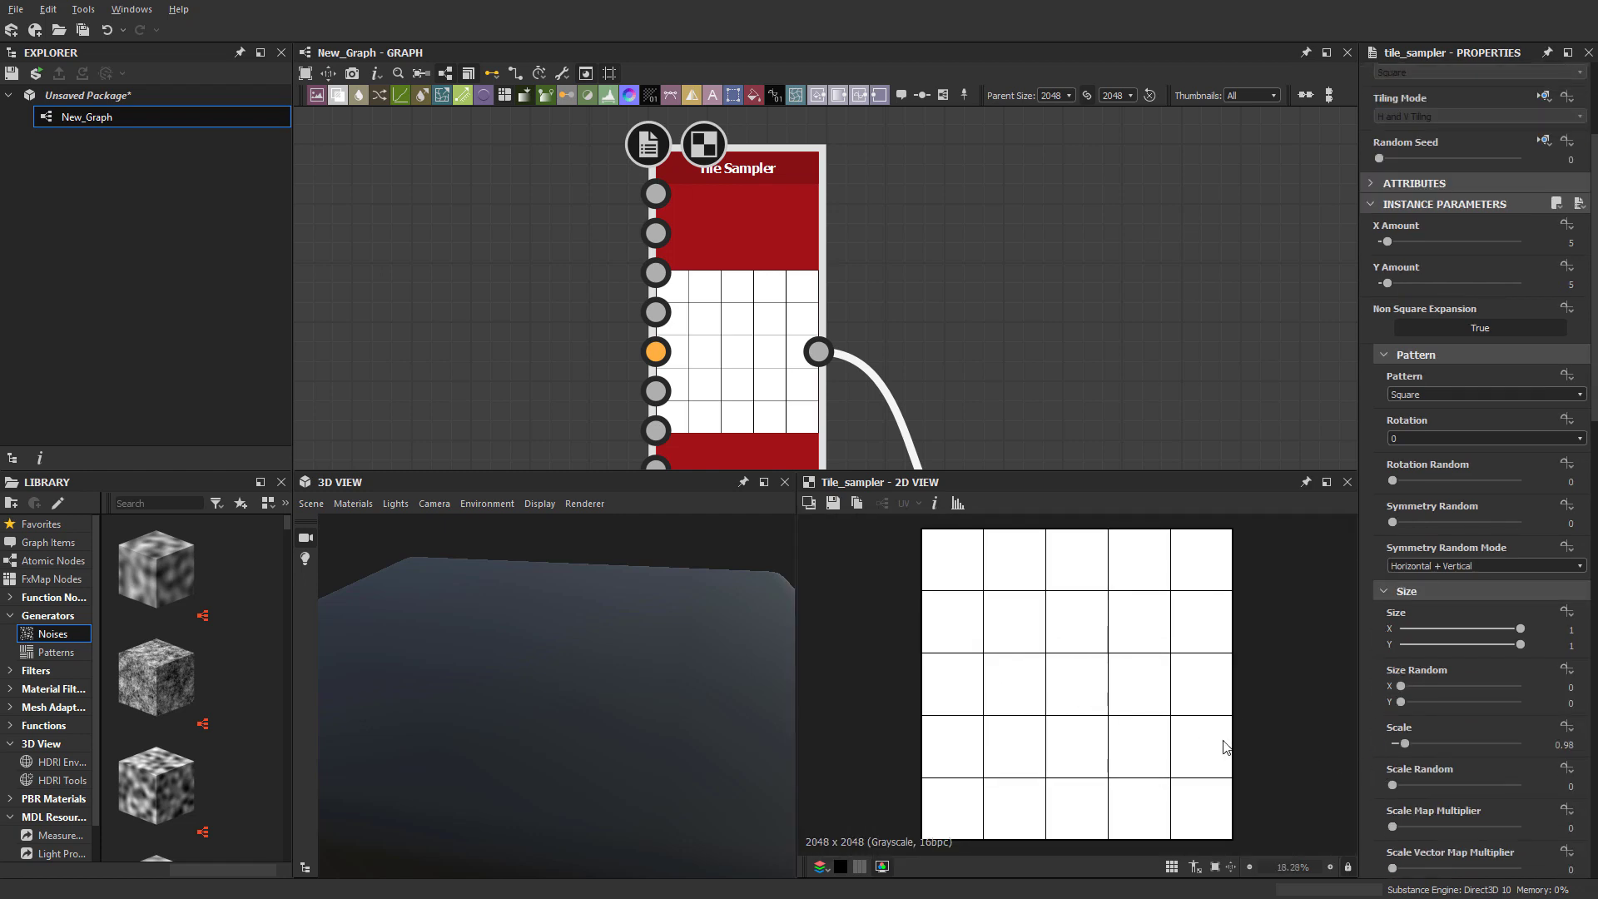
{"action": "scroll", "coordinate": [1165, 736], "scroll_direction": "up", "scroll_amount": 5}
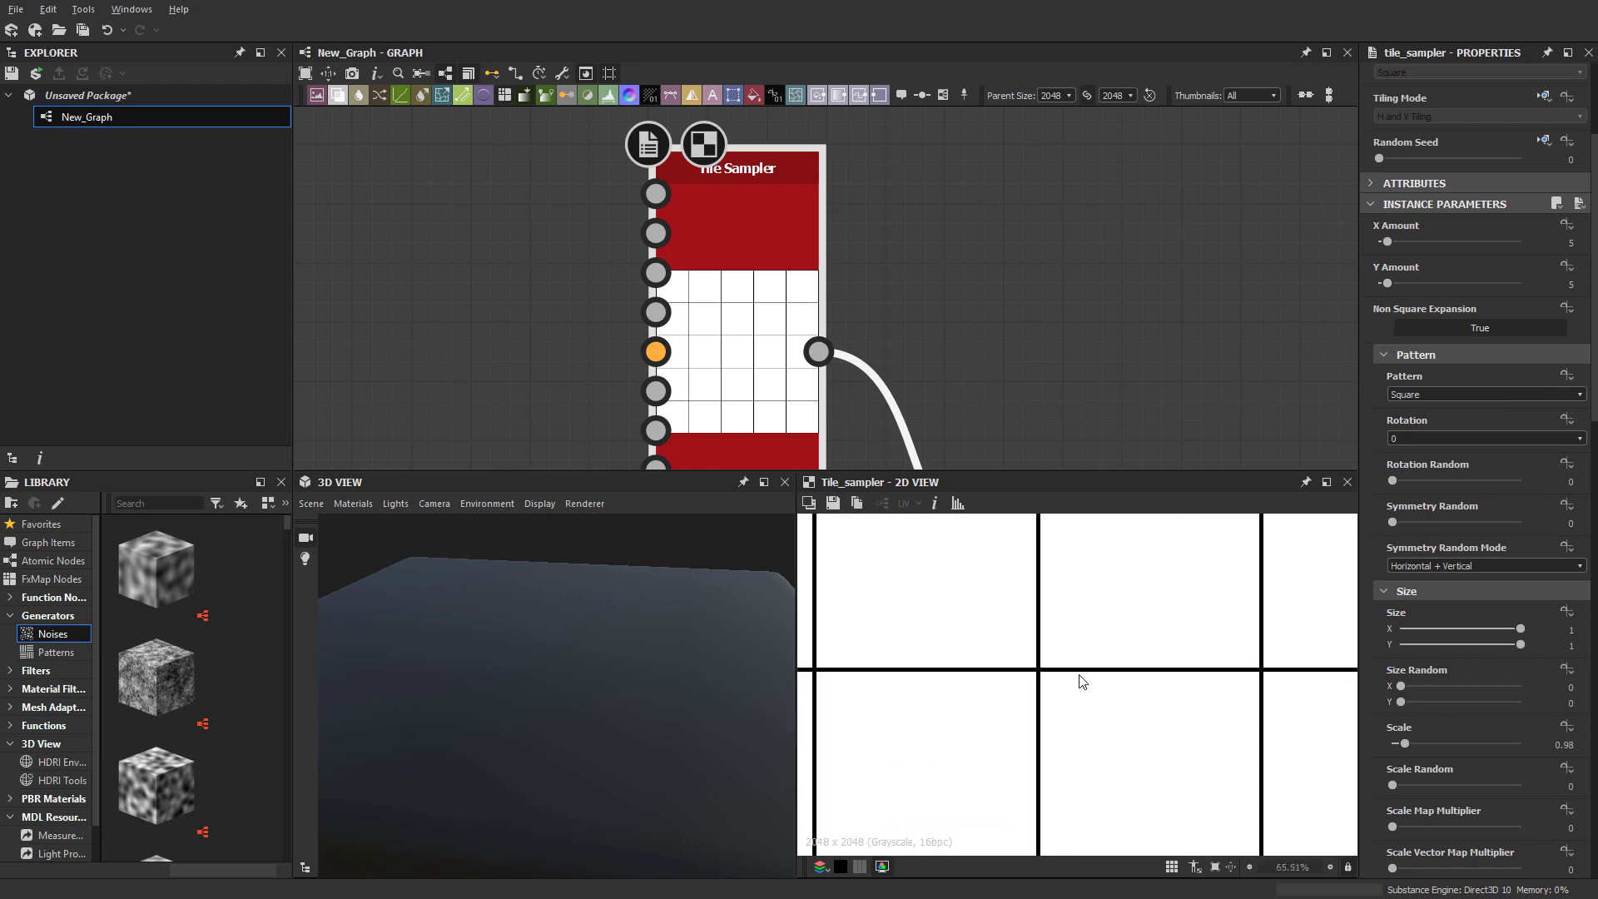
{"action": "scroll", "coordinate": [1148, 692], "scroll_direction": "down", "scroll_amount": 4}
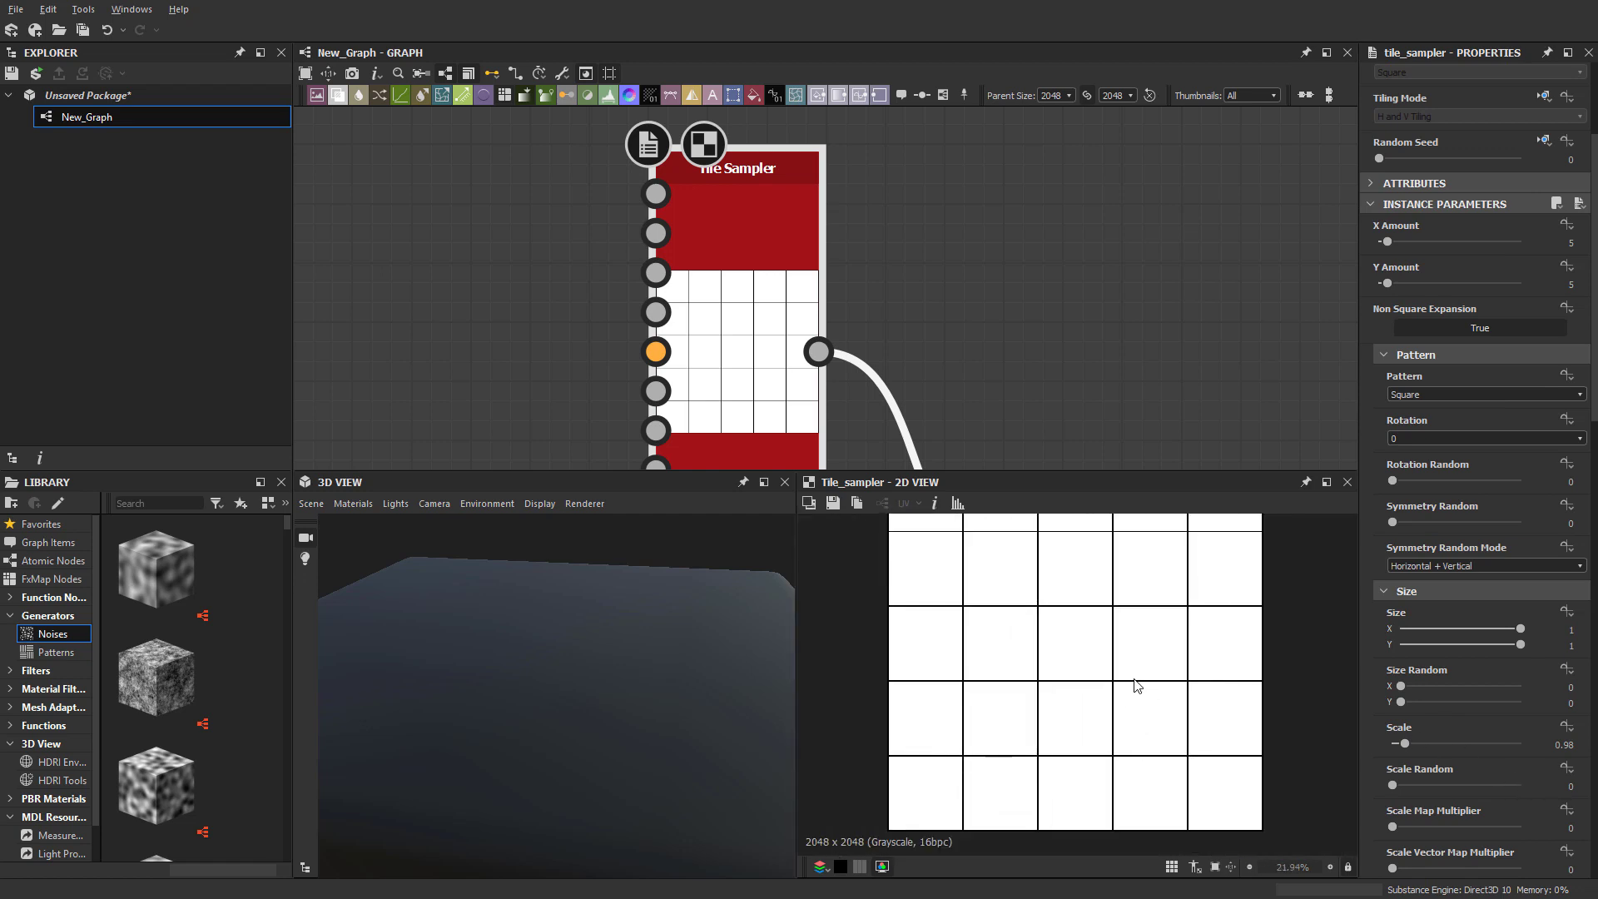
{"action": "scroll", "coordinate": [1086, 401], "scroll_direction": "down", "scroll_amount": 2}
Pan the graph across Clouds 2, the AOJL Edge Sculpt V2 node and the Normal node
{"action": "mouse_move", "coordinate": [1086, 401]}
{"action": "middle_mouse_down"}
{"action": "mouse_move", "coordinate": [1025, 308]}
{"action": "mouse_move", "coordinate": [1061, 255]}
{"action": "middle_mouse_up"}
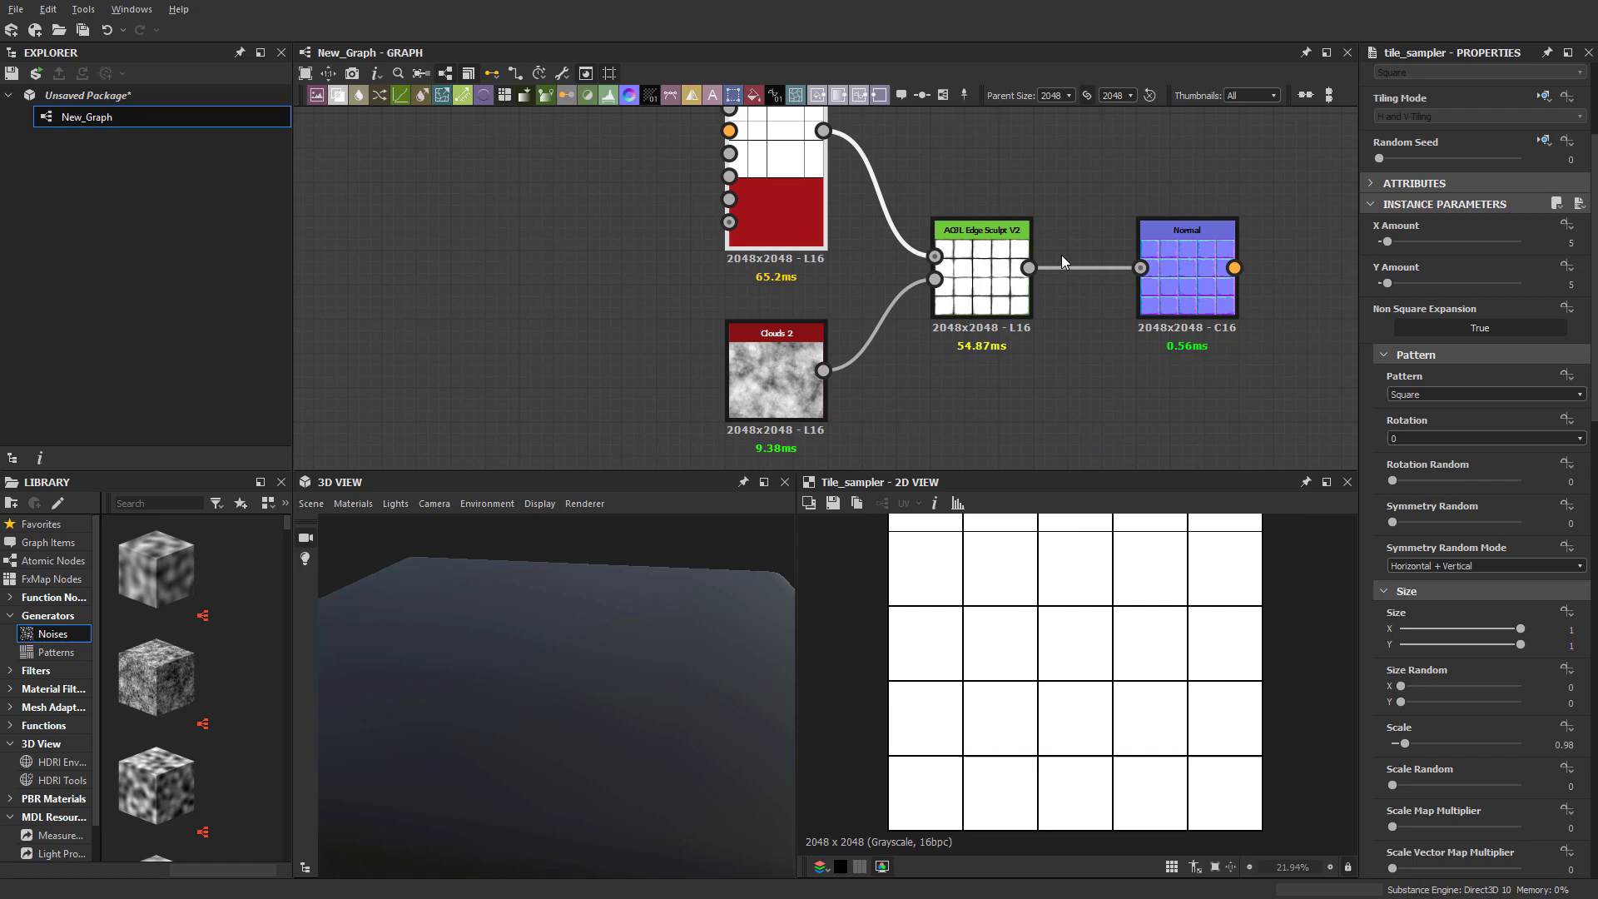
{"action": "mouse_move", "coordinate": [882, 186]}
{"action": "middle_mouse_down"}
{"action": "mouse_move", "coordinate": [889, 317]}
{"action": "mouse_move", "coordinate": [909, 282]}
{"action": "middle_mouse_up"}
{"action": "scroll", "coordinate": [895, 341], "scroll_direction": "up", "scroll_amount": 1}
{"action": "scroll", "coordinate": [896, 341], "scroll_direction": "up", "scroll_amount": 1}
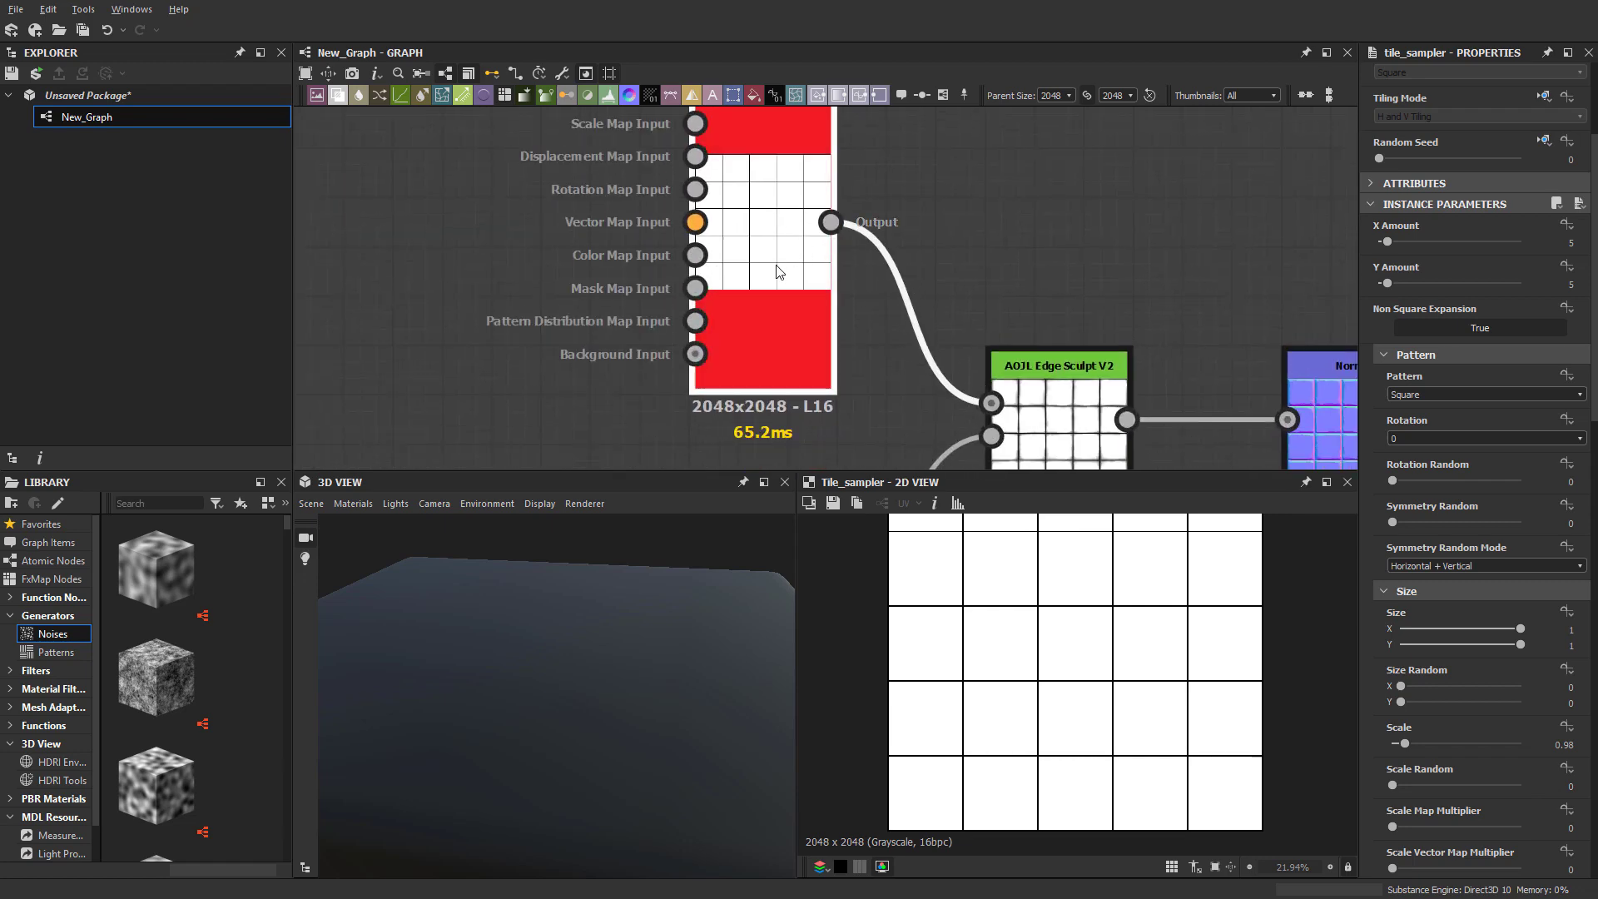
{"action": "scroll", "coordinate": [990, 399], "scroll_direction": "up", "scroll_amount": 3}
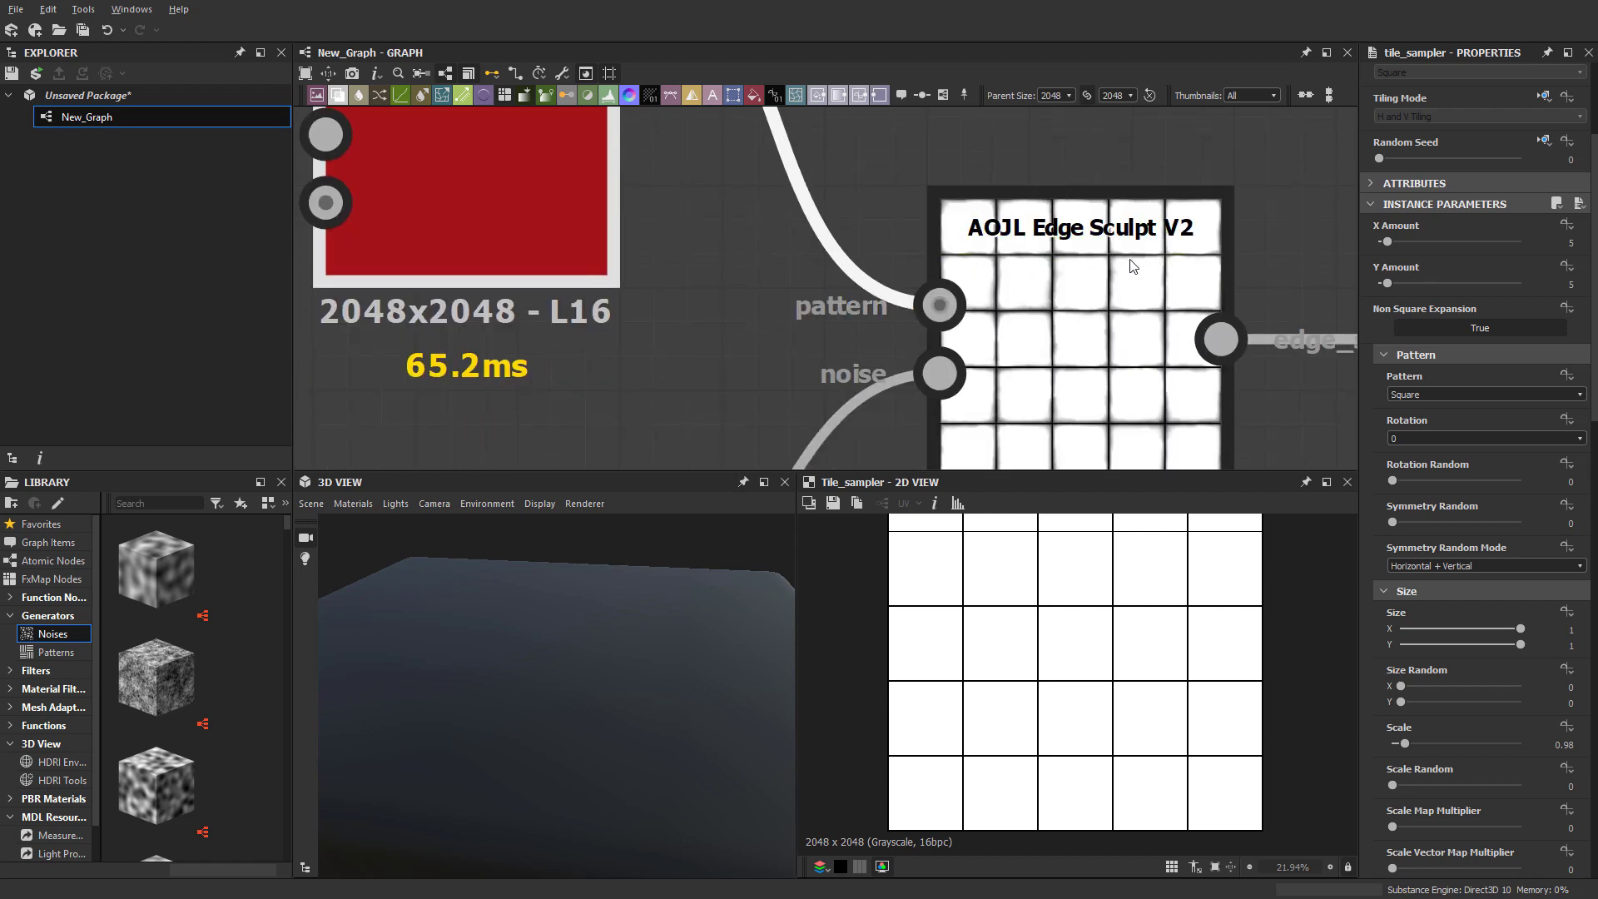
{"action": "scroll", "coordinate": [1145, 263], "scroll_direction": "down", "scroll_amount": 2}
{"action": "middle_click_drag", "start_coordinate": [1099, 204], "coordinate": [1107, 127]}
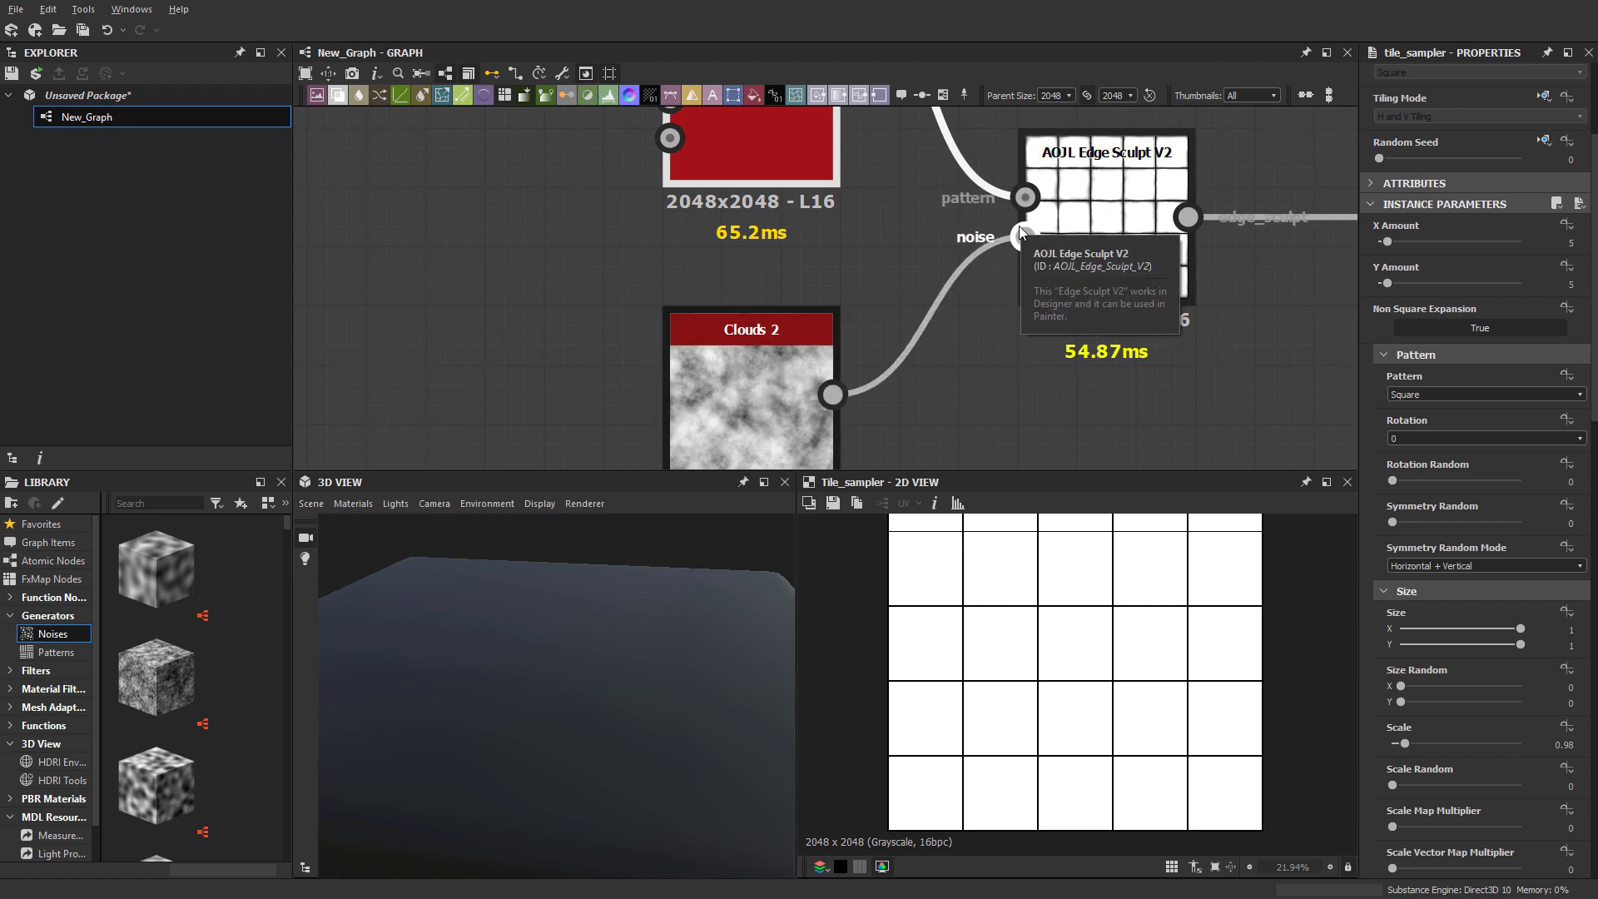
{"action": "scroll", "coordinate": [1023, 237], "scroll_direction": "down", "scroll_amount": 2}
{"action": "middle_click_drag", "start_coordinate": [1070, 238], "coordinate": [769, 236]}
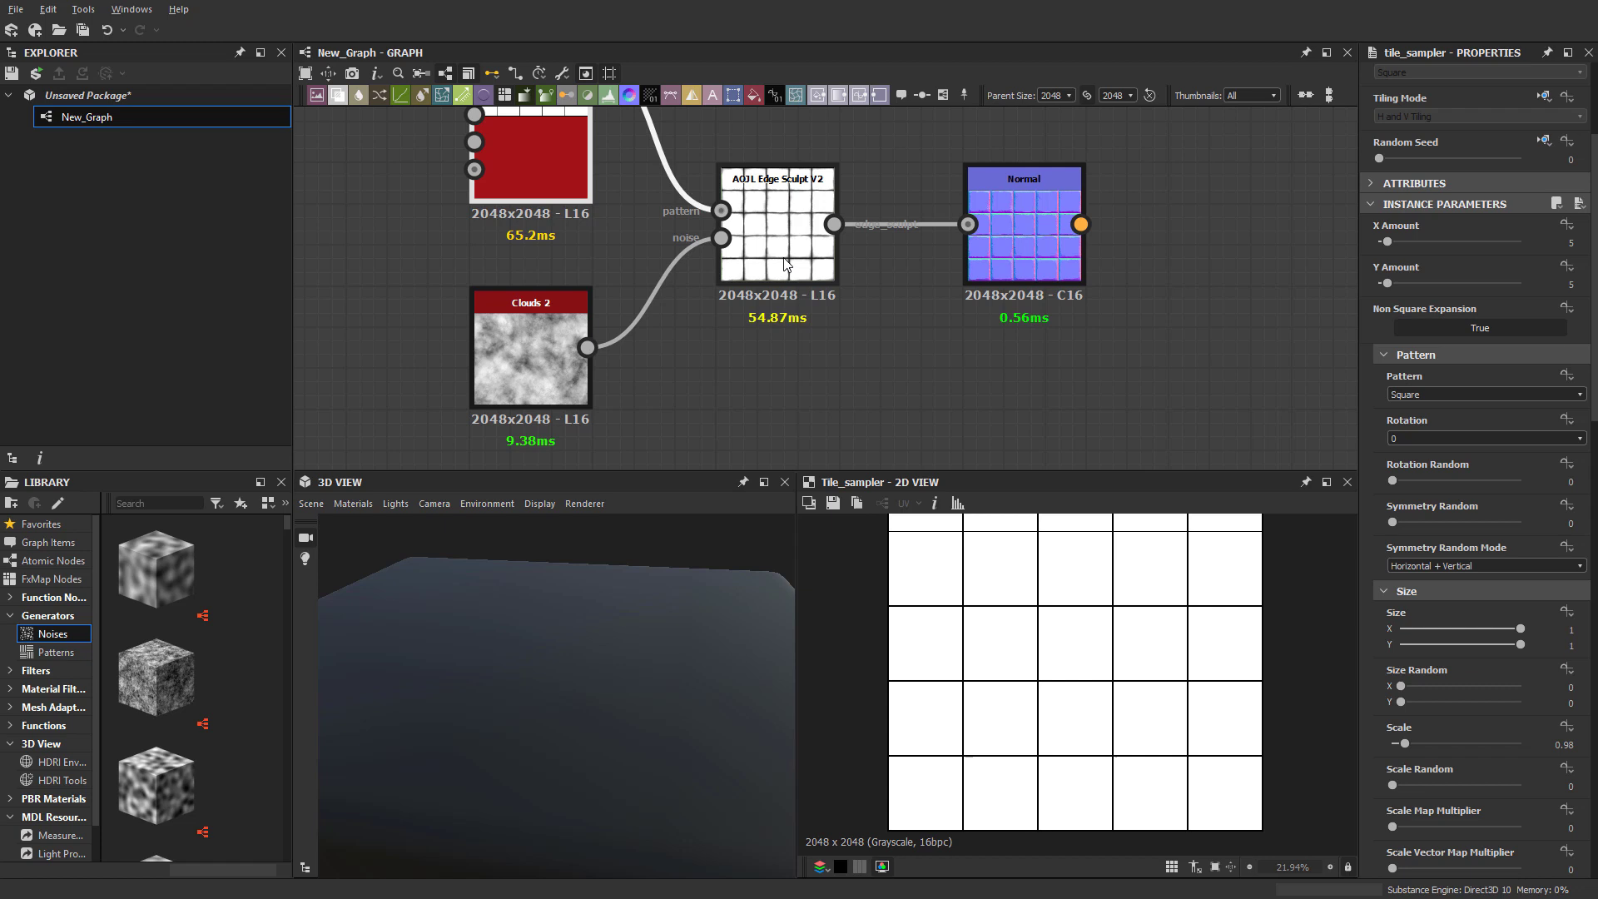
Preview the Normal node's tile normal map and zoom in on the chipped edges
{"action": "double_click", "coordinate": [799, 233]}
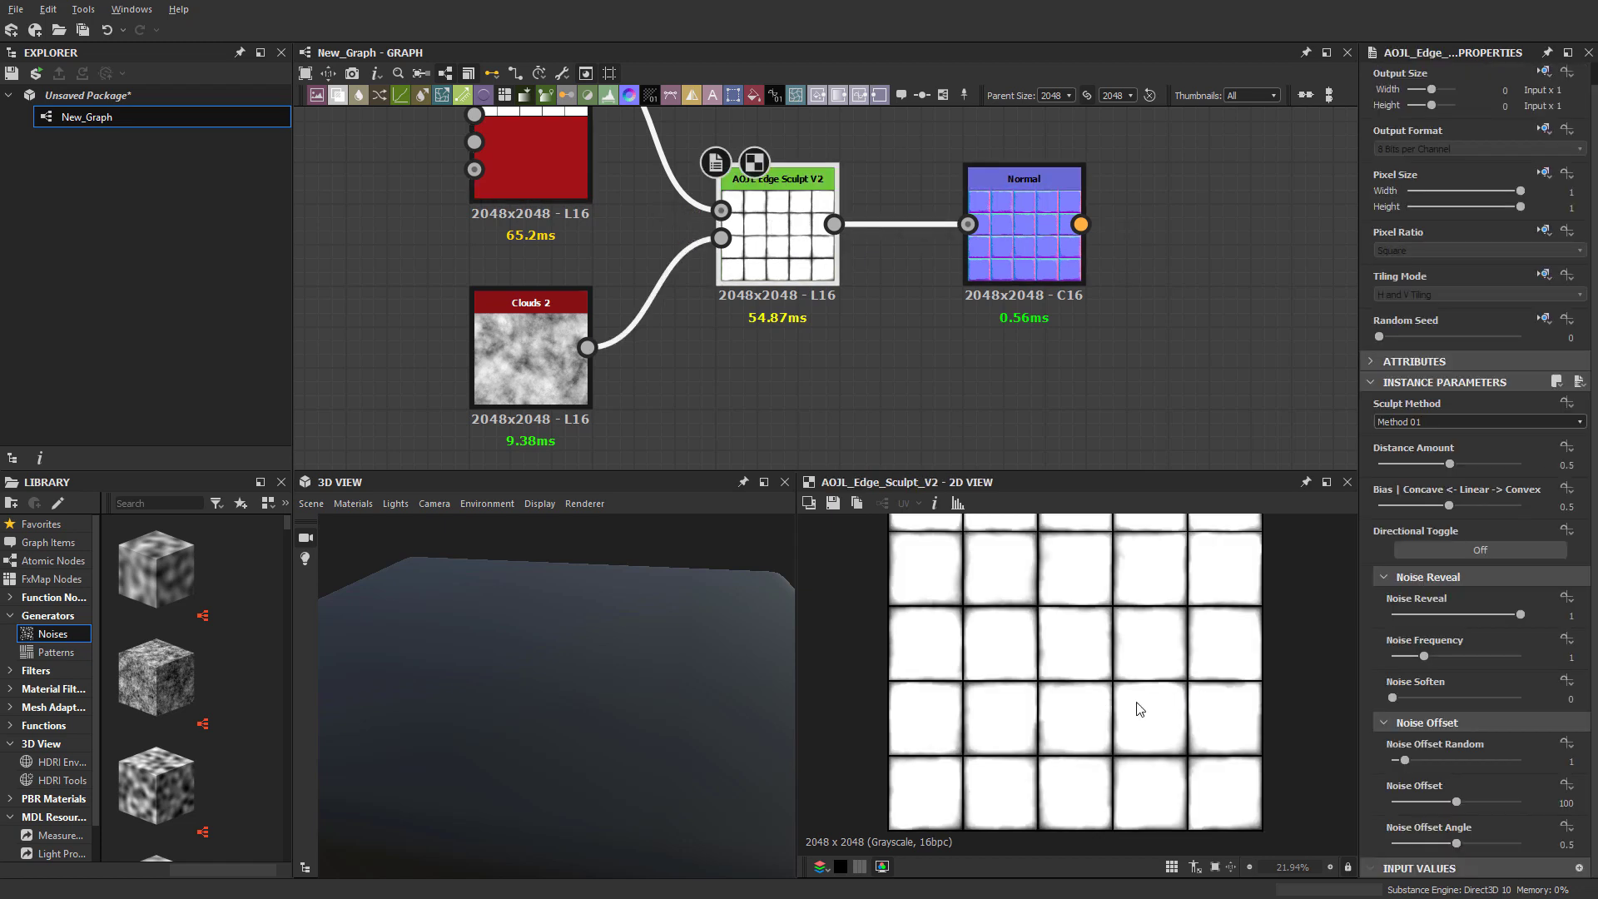
{"action": "double_click", "coordinate": [1023, 187]}
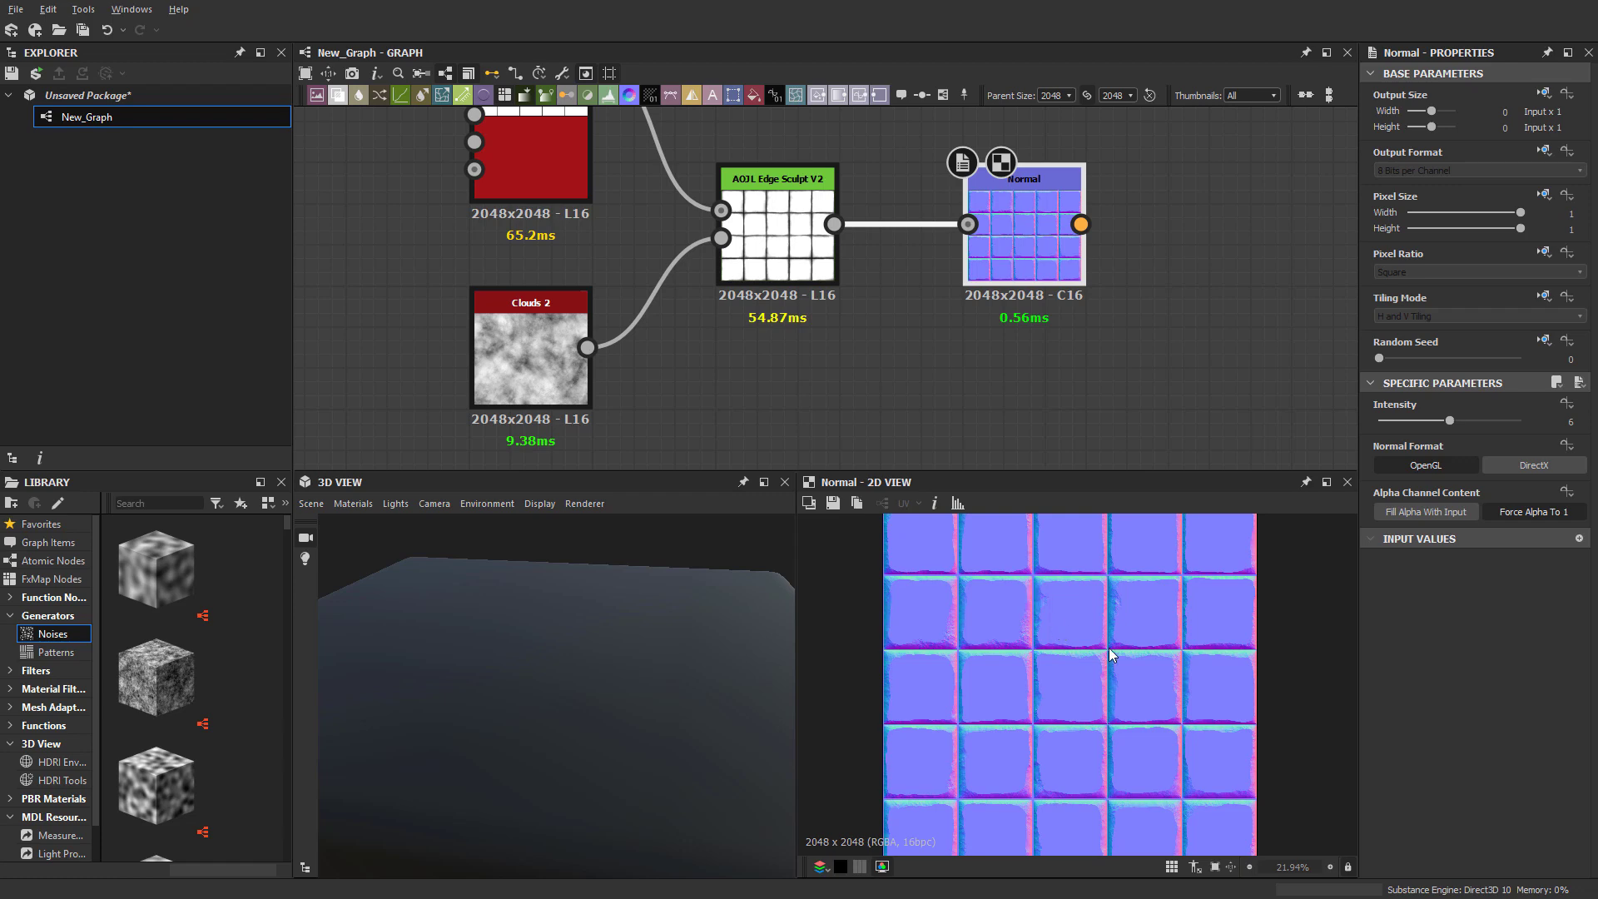
{"action": "scroll", "coordinate": [1109, 649], "scroll_direction": "up", "scroll_amount": 6}
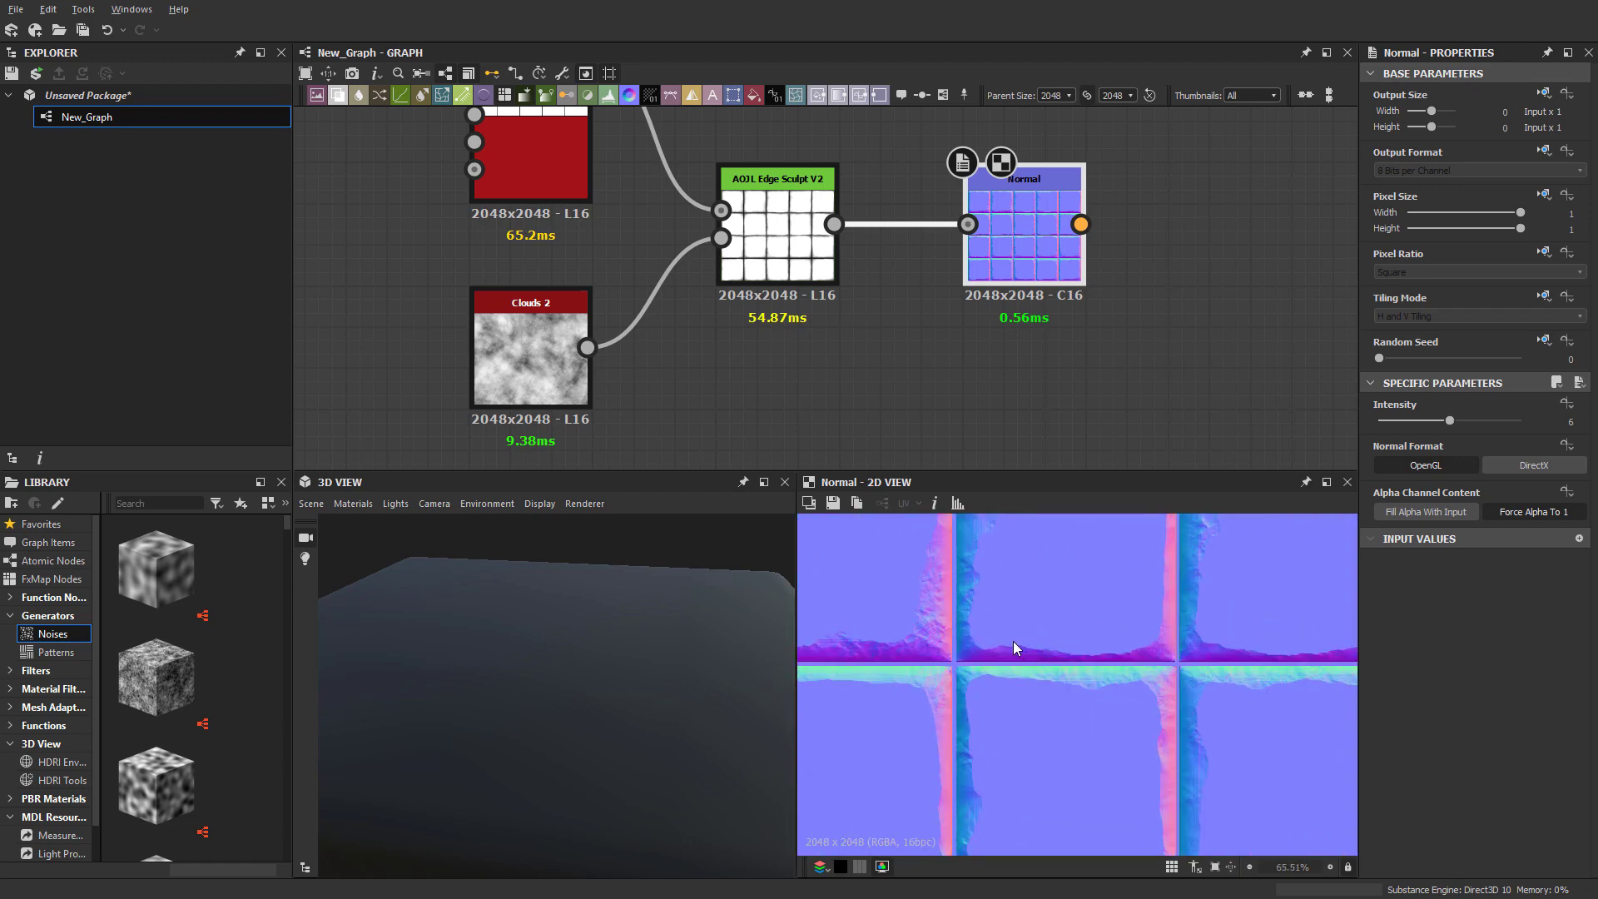
{"action": "scroll", "coordinate": [1136, 697], "scroll_direction": "down", "scroll_amount": 5}
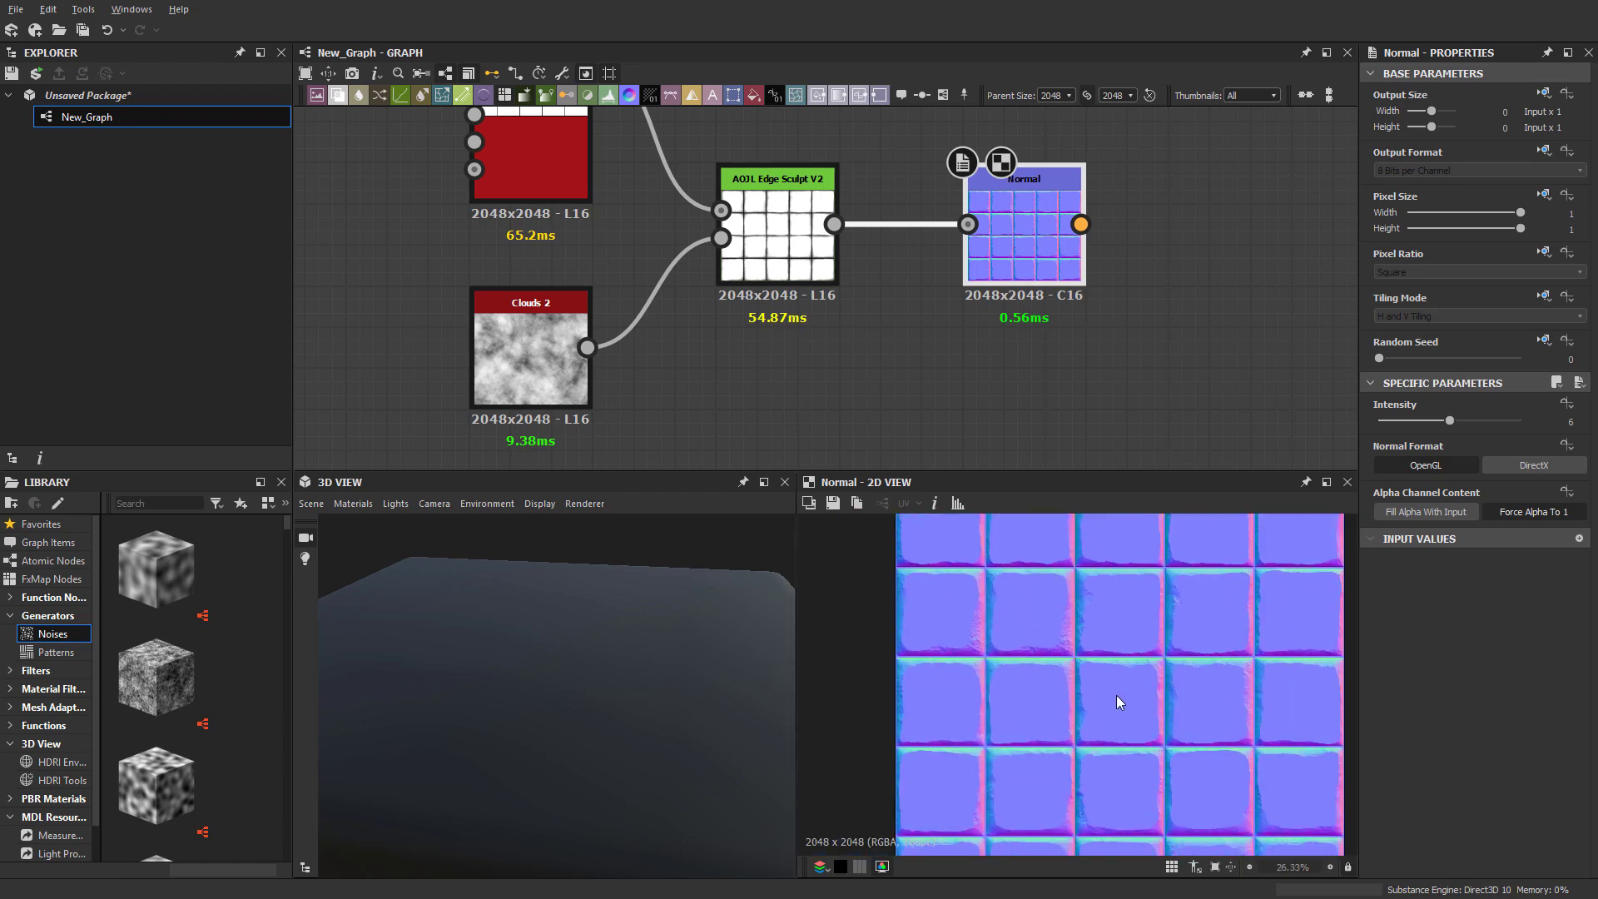
{"action": "middle_click_drag", "start_coordinate": [1091, 576], "coordinate": [1089, 571]}
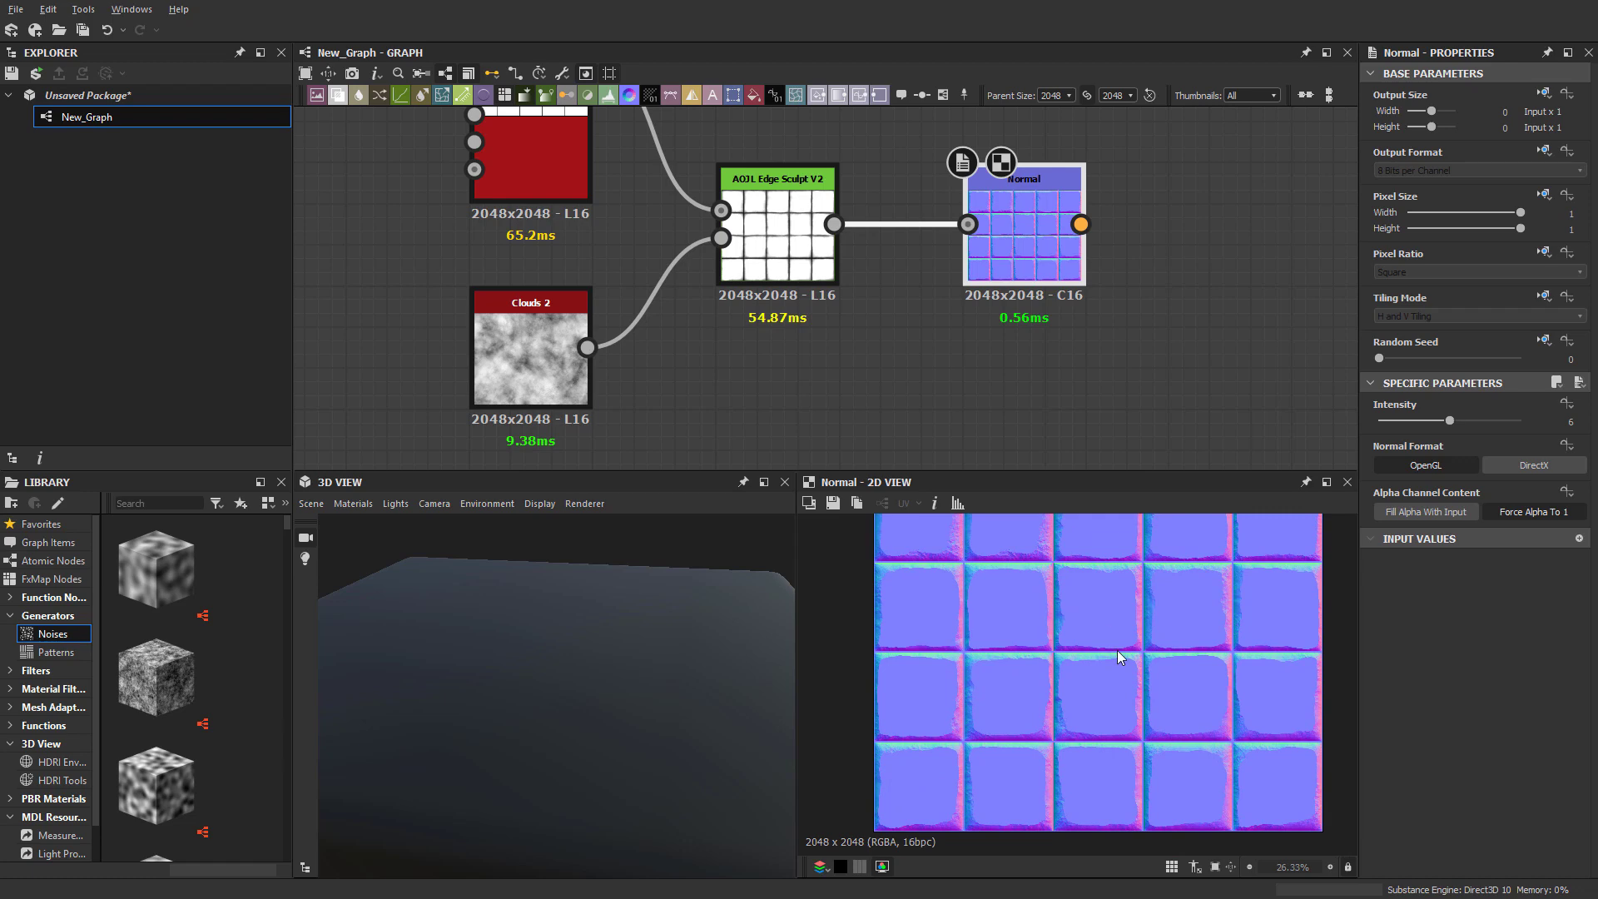
Compare the Edge Sculpt grayscale output with the Normal map, then zoom the normal preview
{"action": "double_click", "coordinate": [773, 237]}
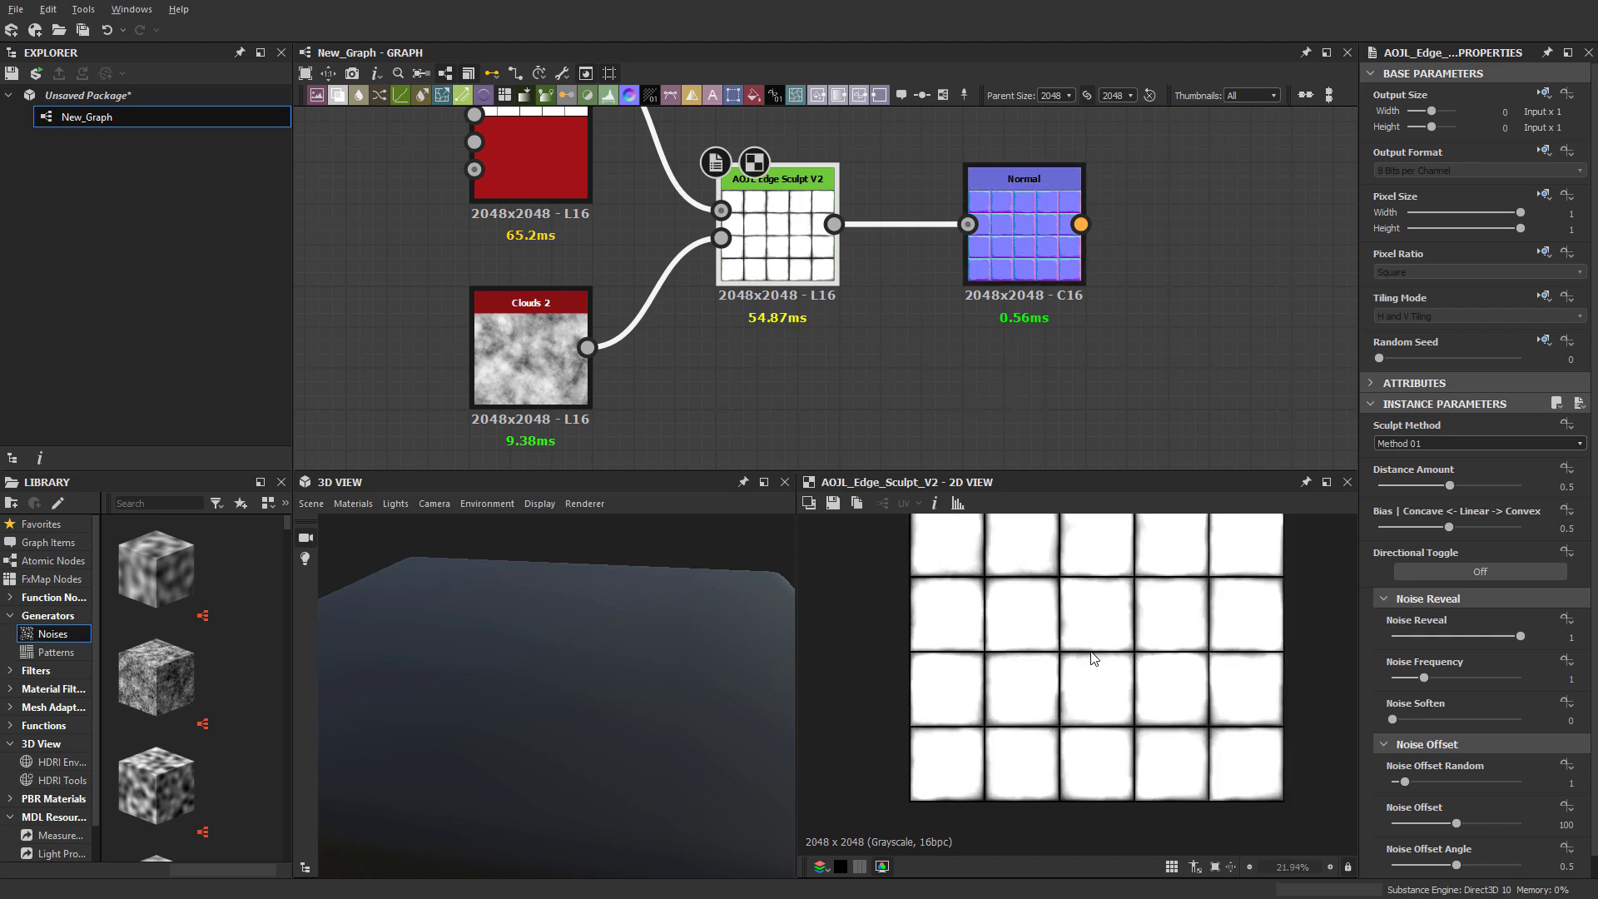
{"action": "double_click", "coordinate": [1013, 208]}
{"action": "scroll", "coordinate": [1095, 664], "scroll_direction": "up", "scroll_amount": 5}
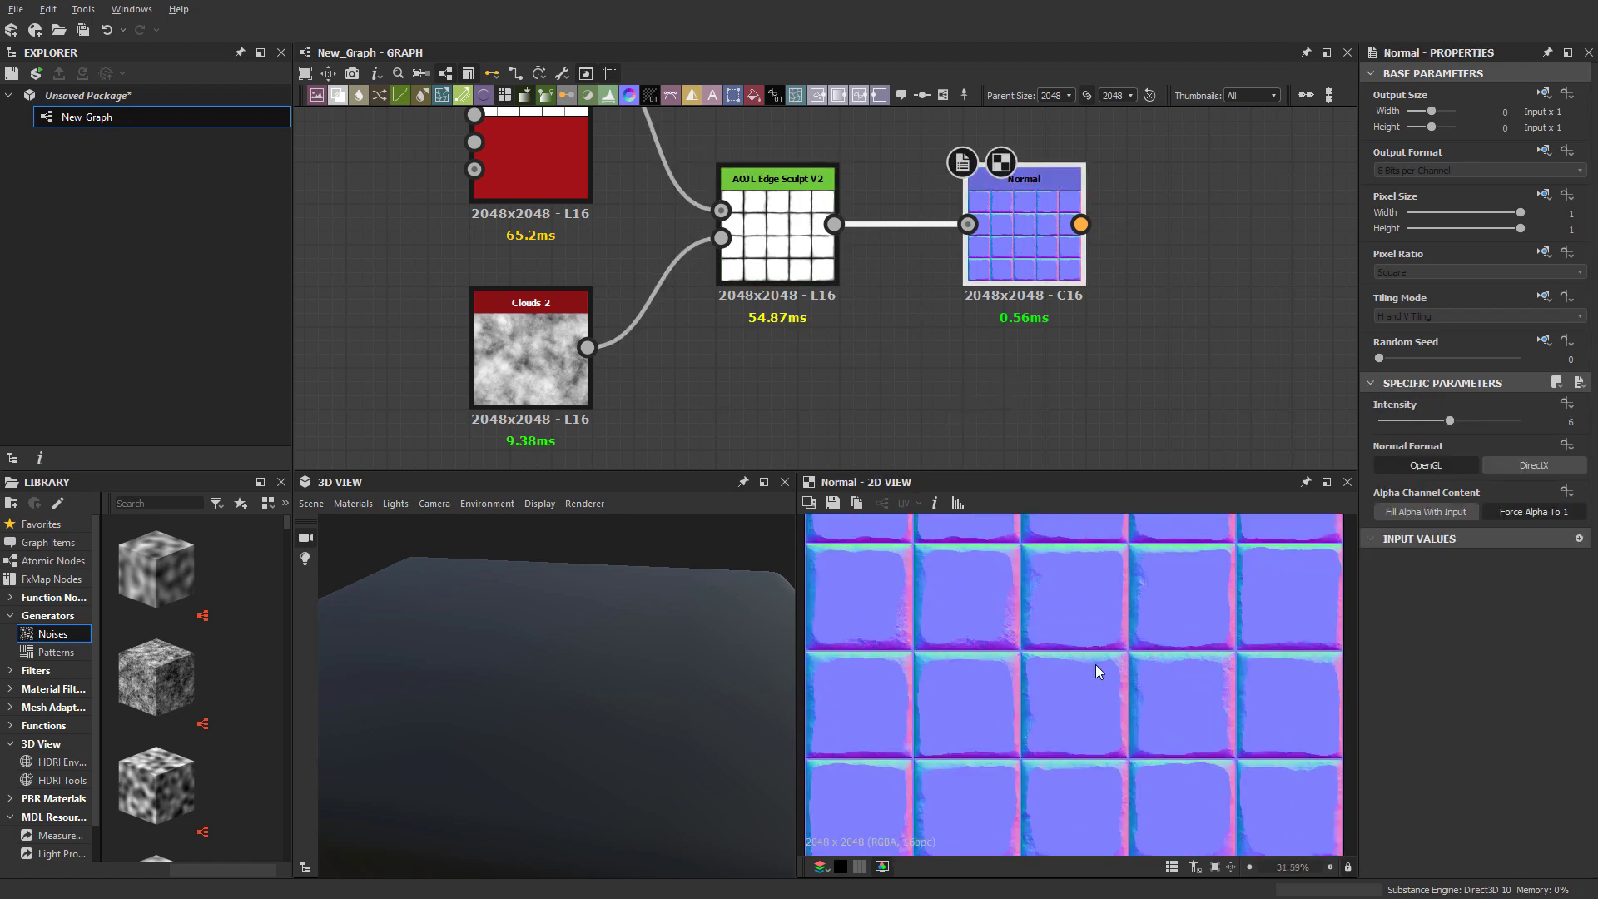
{"action": "scroll", "coordinate": [1161, 647], "scroll_direction": "down", "scroll_amount": 2}
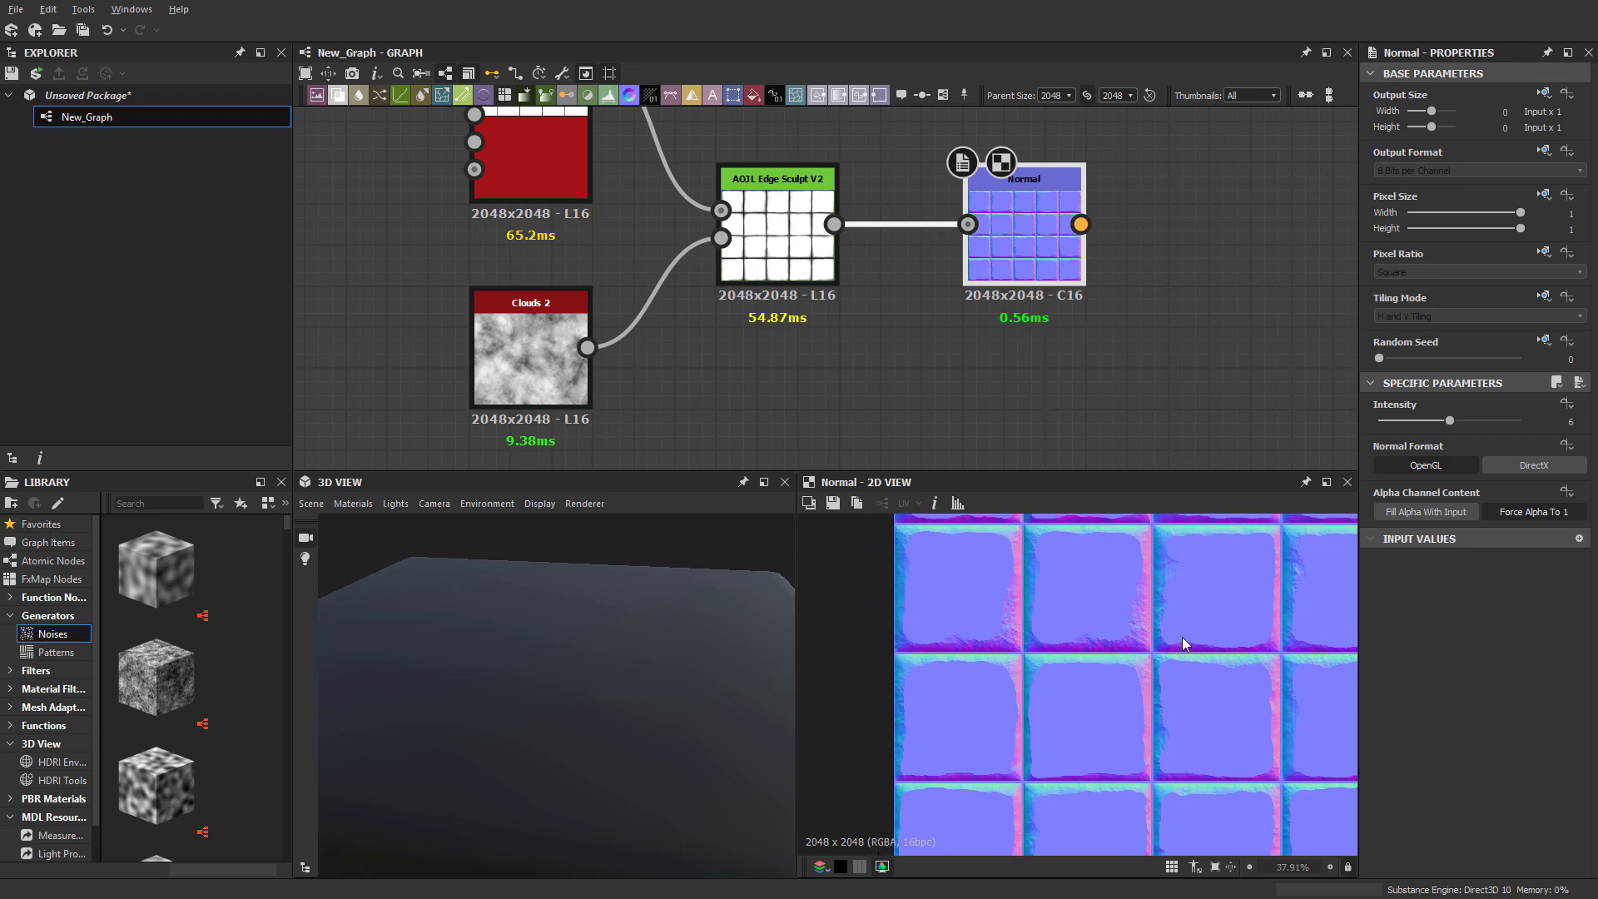
{"action": "scroll", "coordinate": [1177, 649], "scroll_direction": "up", "scroll_amount": 3}
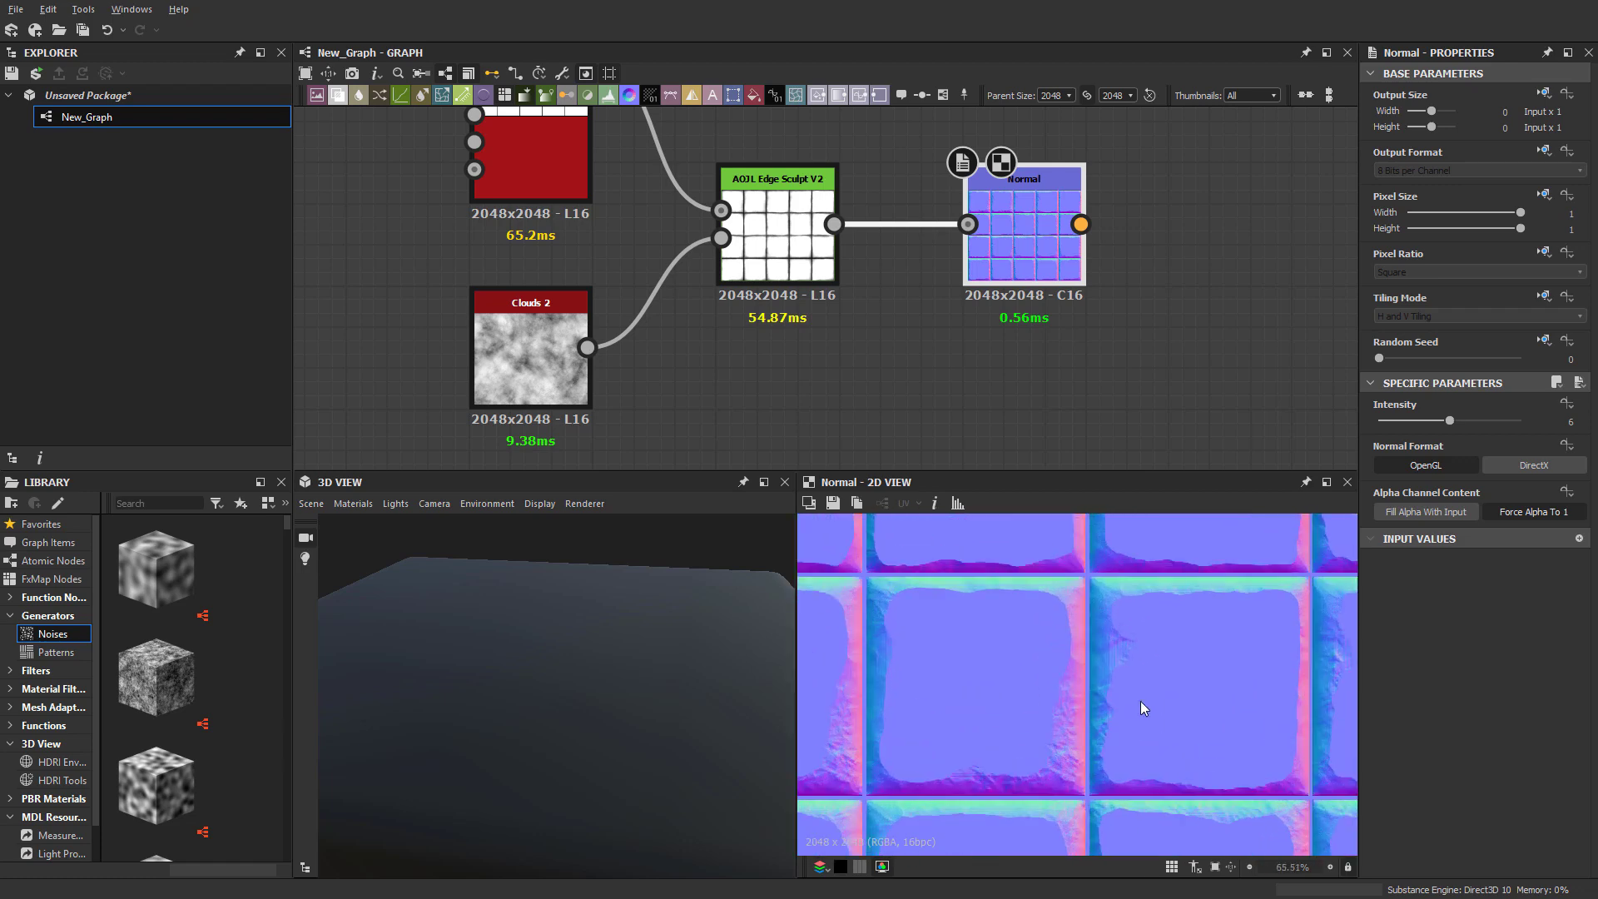
{"action": "scroll", "coordinate": [1157, 682], "scroll_direction": "down", "scroll_amount": 4}
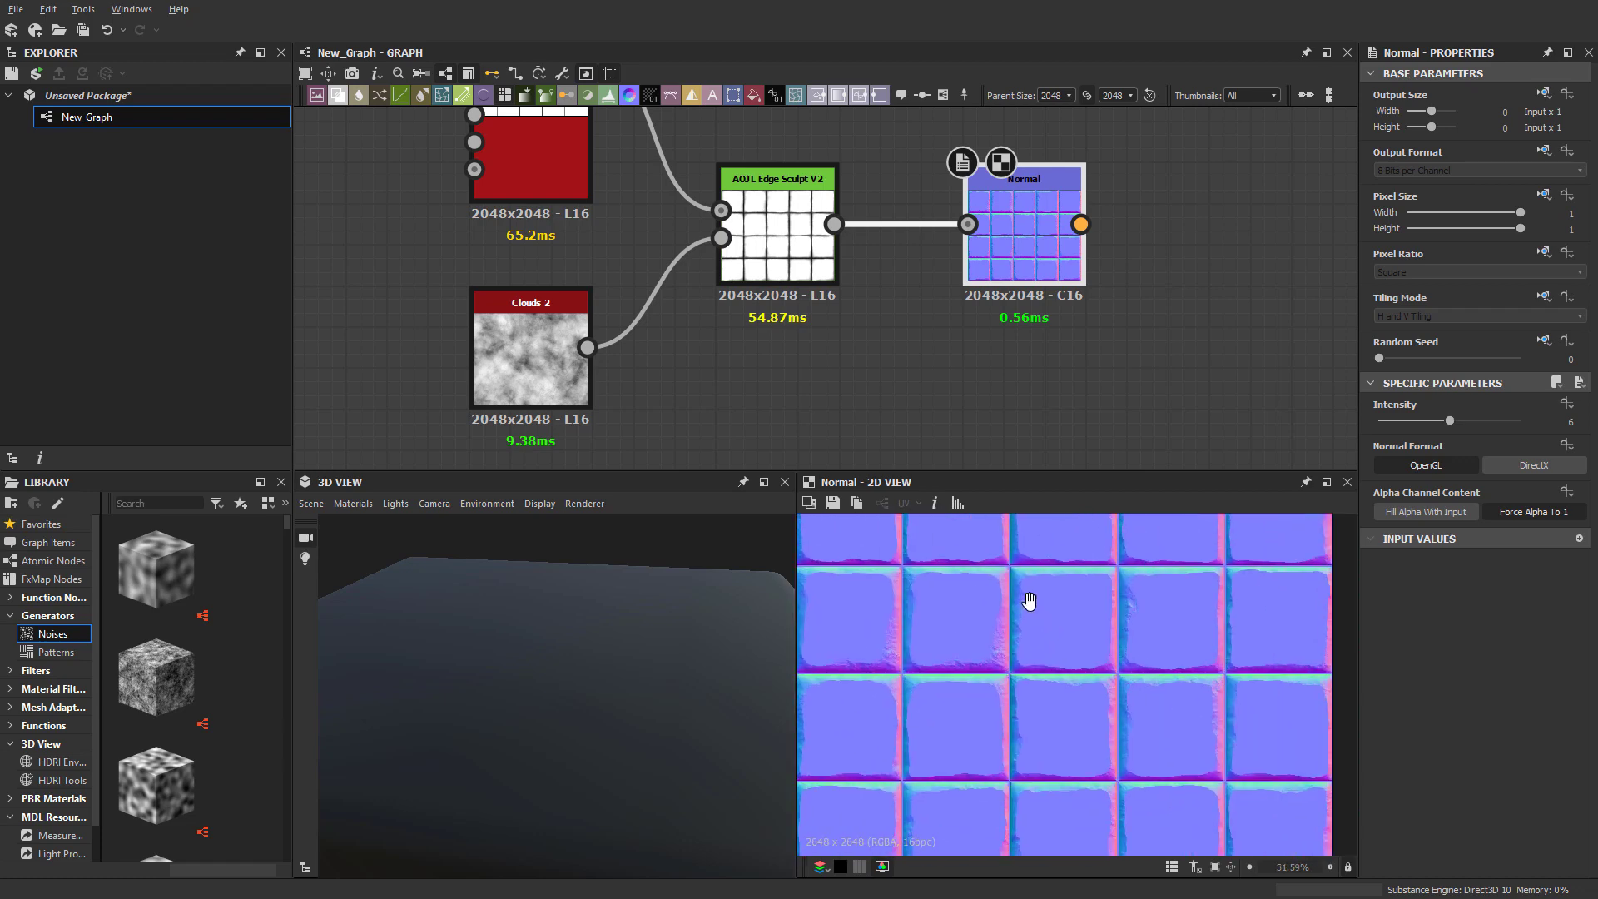
Select the AOJL Edge Sculpt V2 node and leave its Sculpt Method at Method 01
{"action": "left_click", "coordinate": [778, 245]}
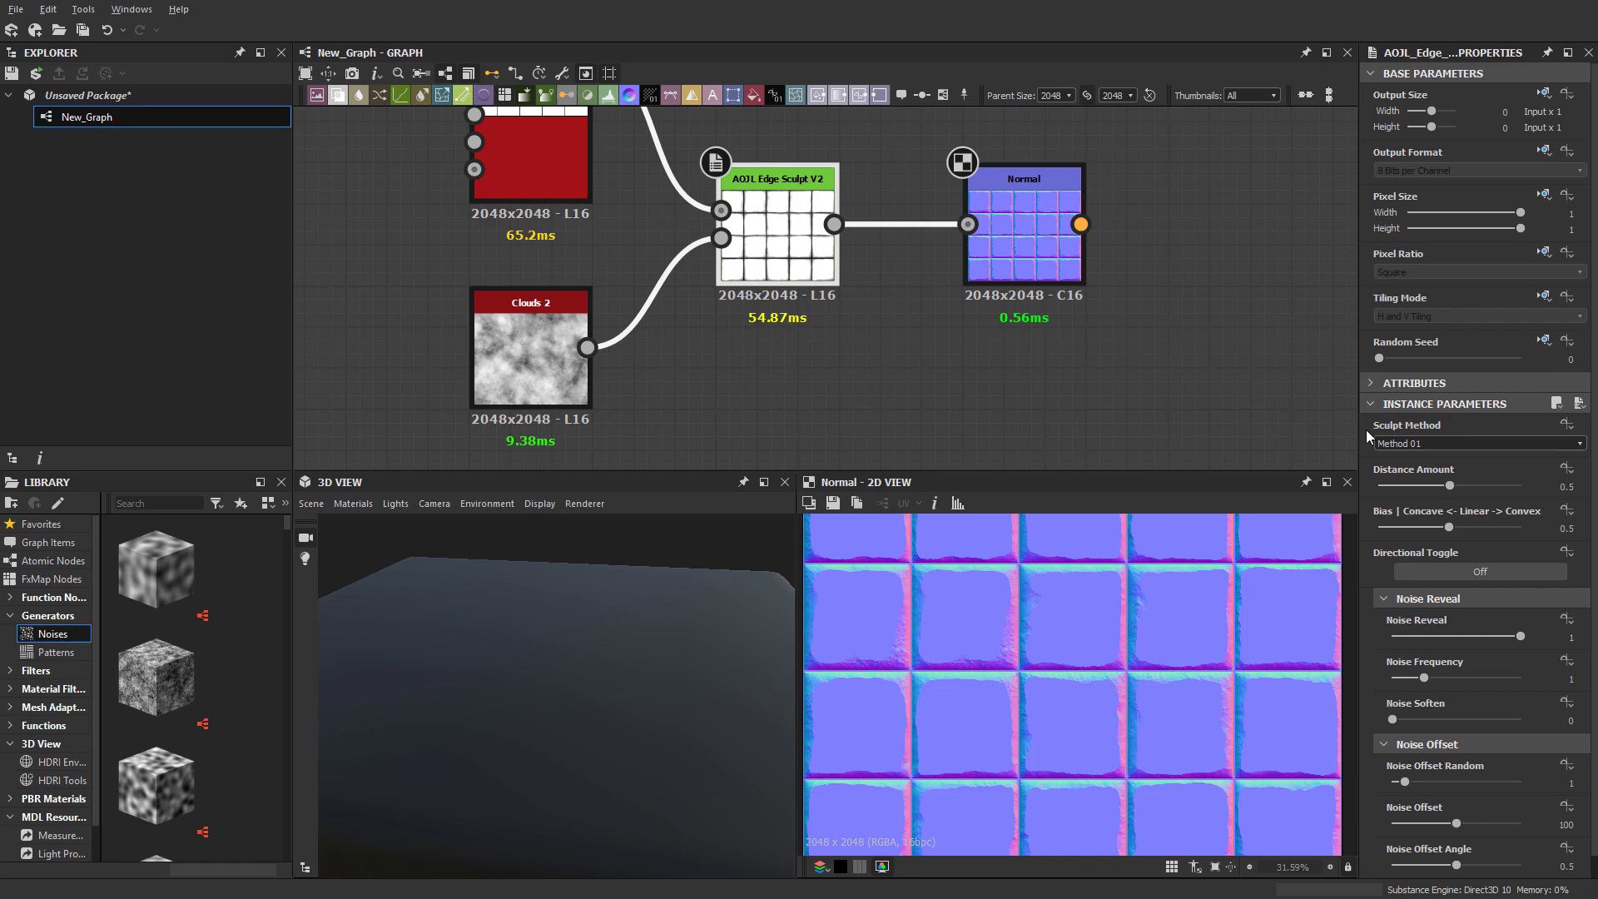
{"action": "left_click", "coordinate": [1461, 441]}
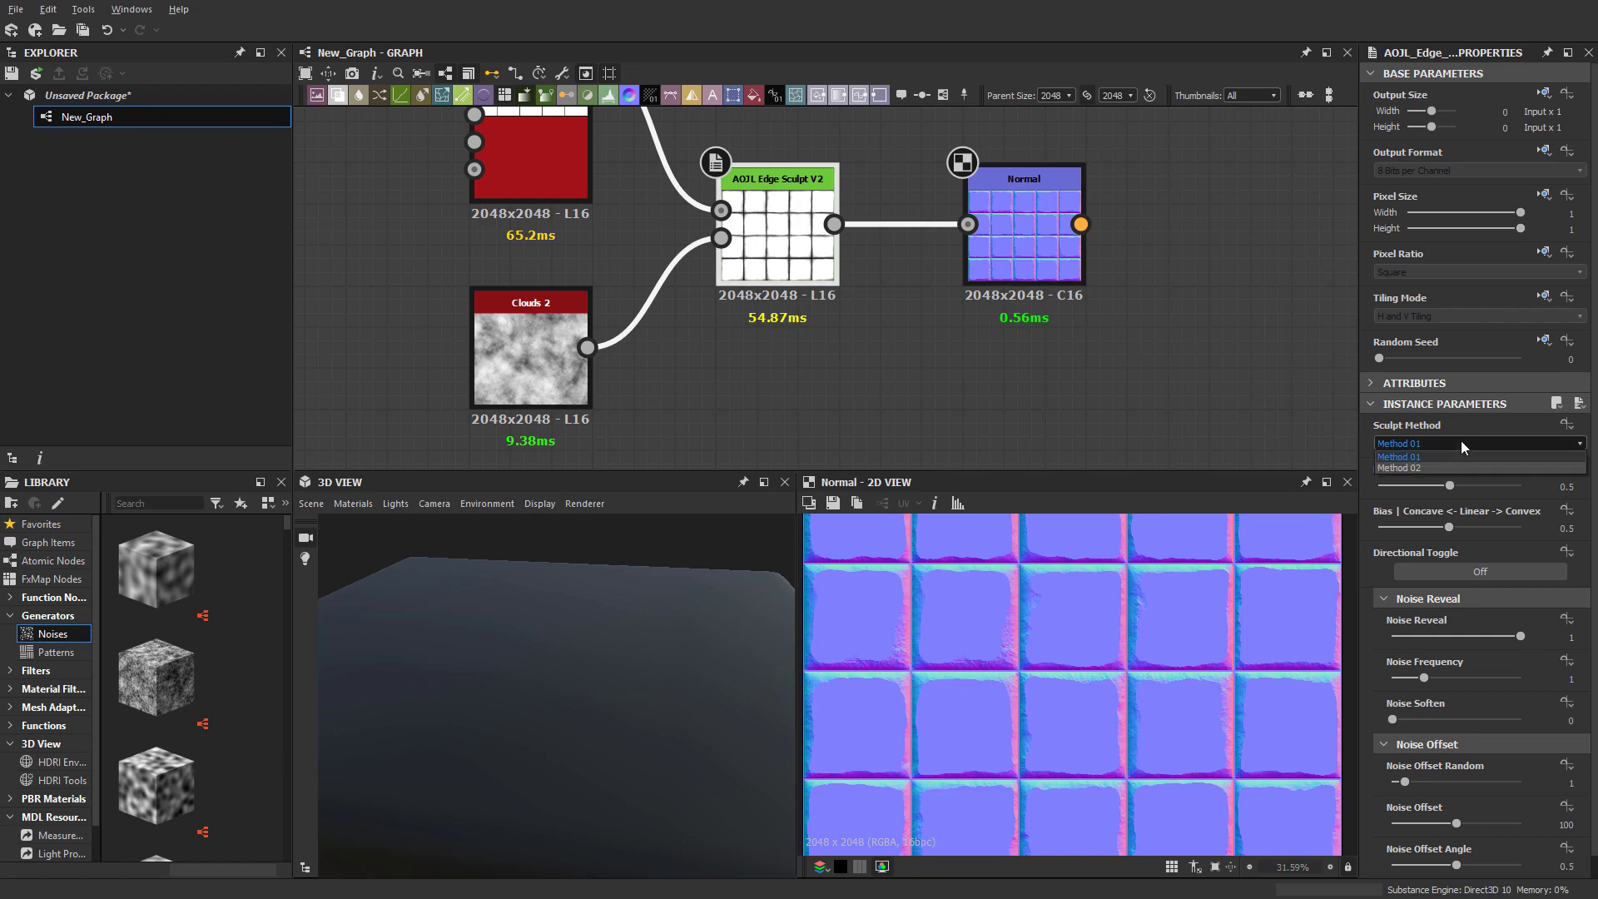
{"action": "left_click", "coordinate": [1462, 443]}
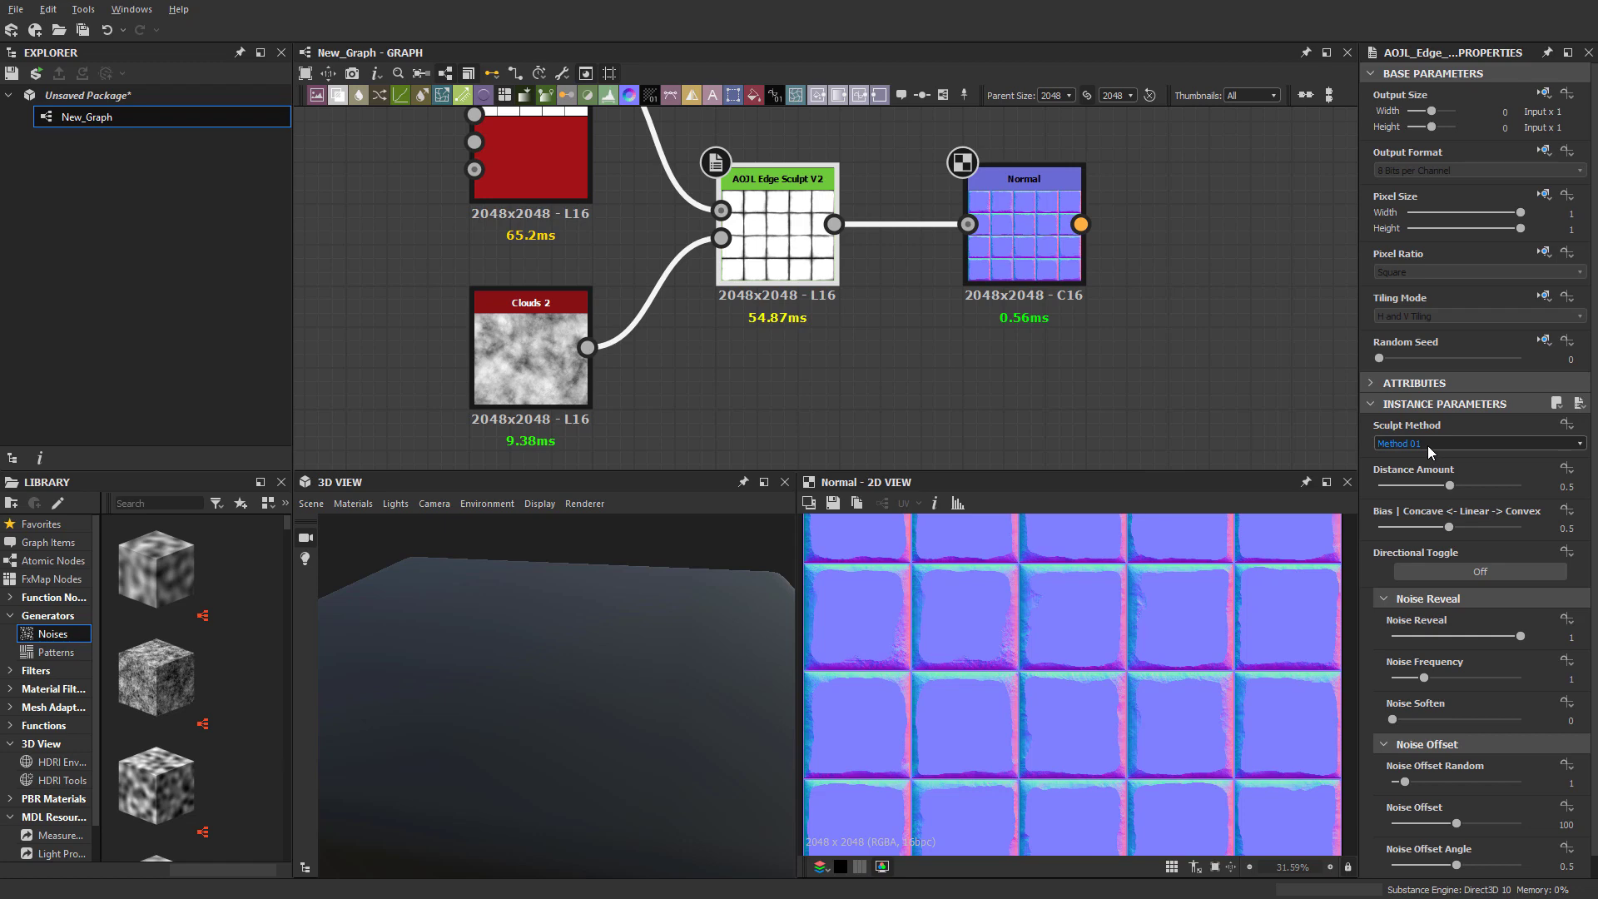
Sweep the Distance Amount slider through several values, then enter 2 to widen the chipped bevels
{"action": "left_click_drag", "start_coordinate": [1450, 486], "coordinate": [1388, 487]}
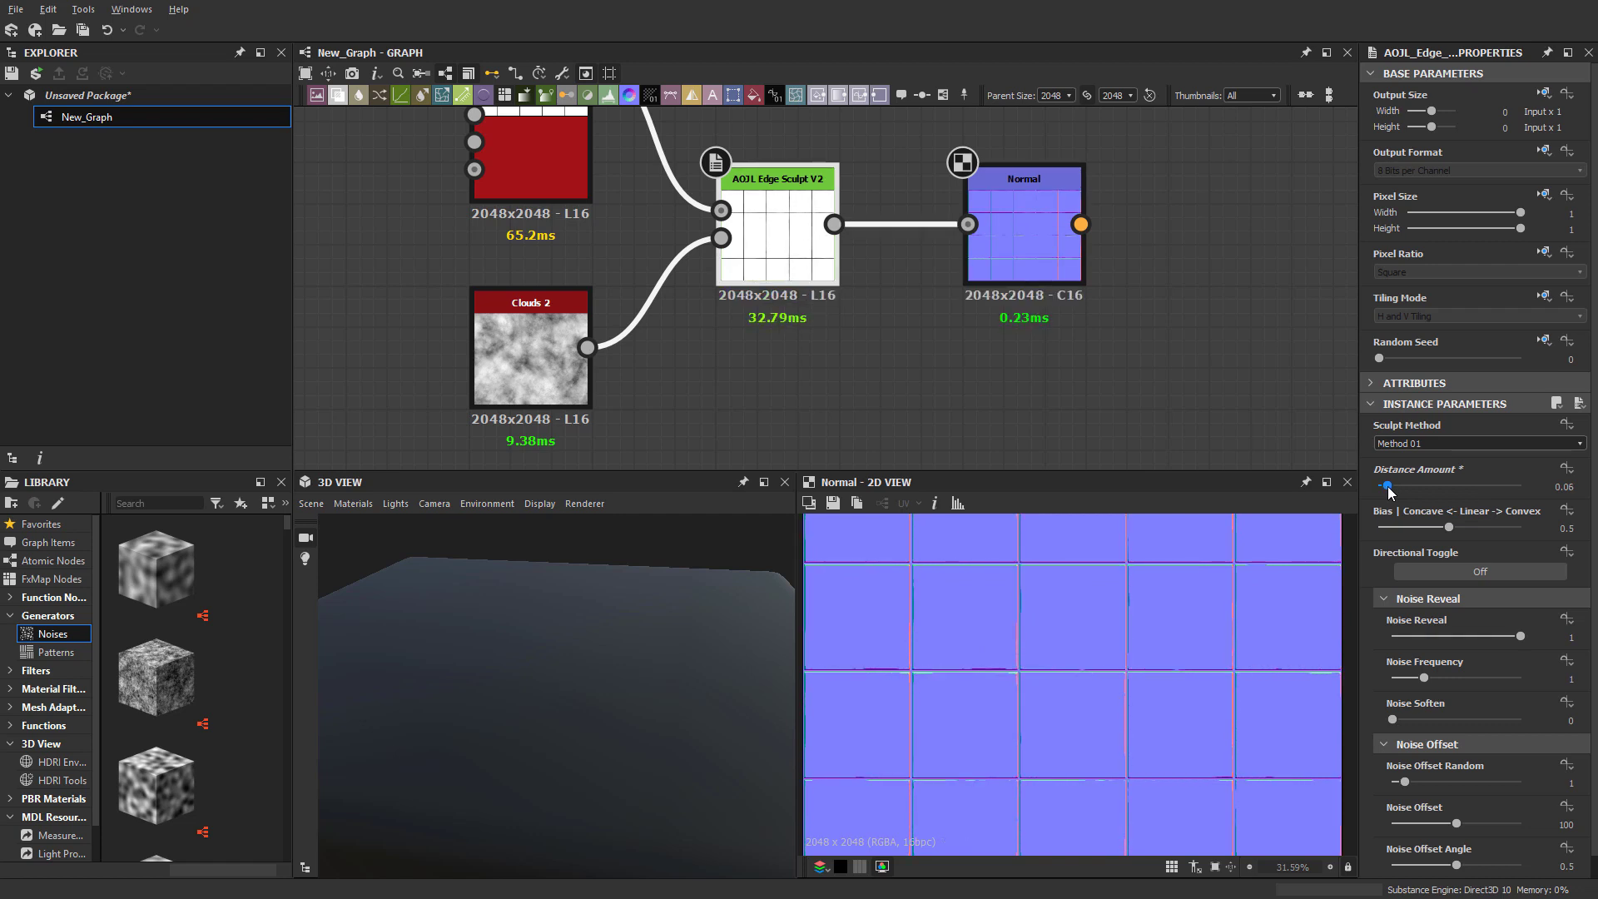
{"action": "scroll", "coordinate": [1051, 681], "scroll_direction": "up", "scroll_amount": 6}
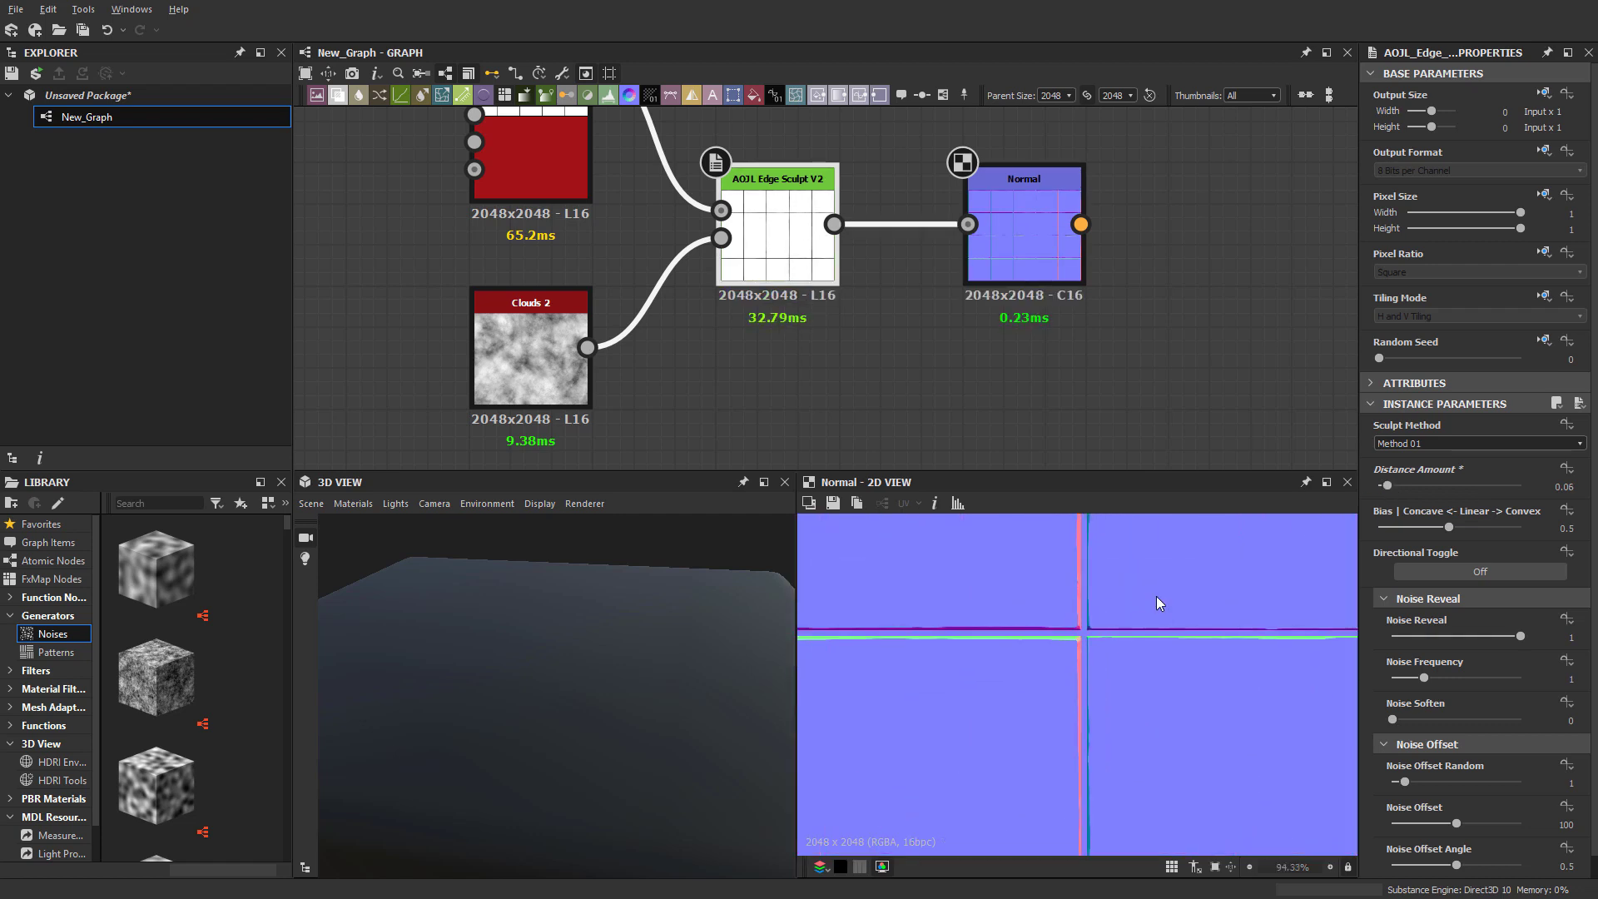
{"action": "left_click_drag", "start_coordinate": [1386, 485], "coordinate": [1436, 498]}
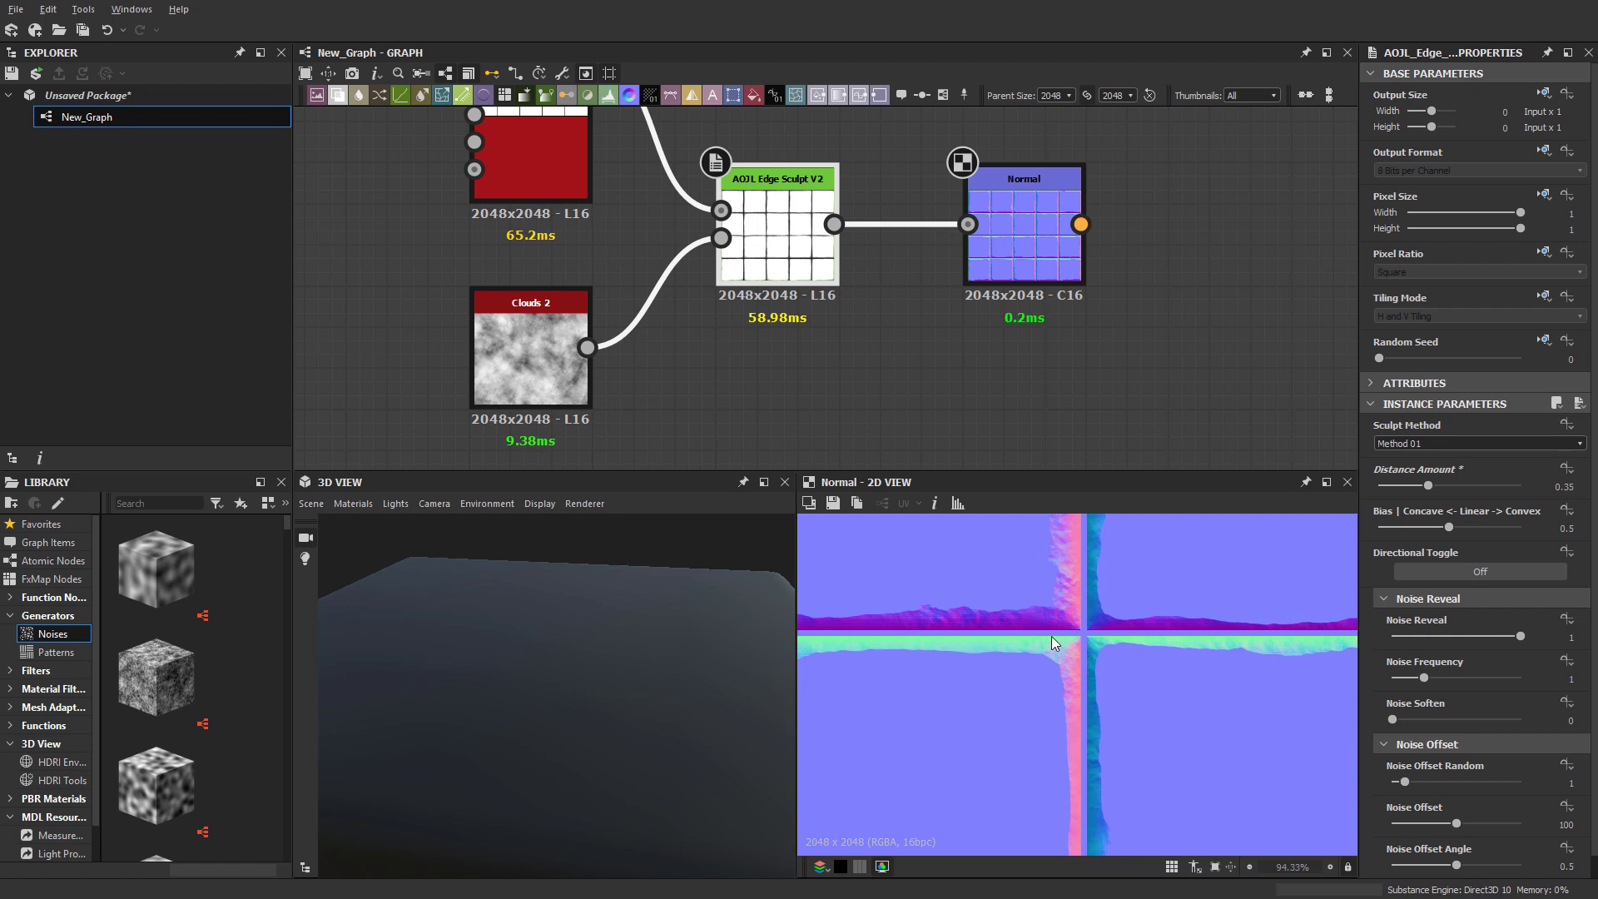
{"action": "scroll", "coordinate": [1131, 619], "scroll_direction": "down", "scroll_amount": 3}
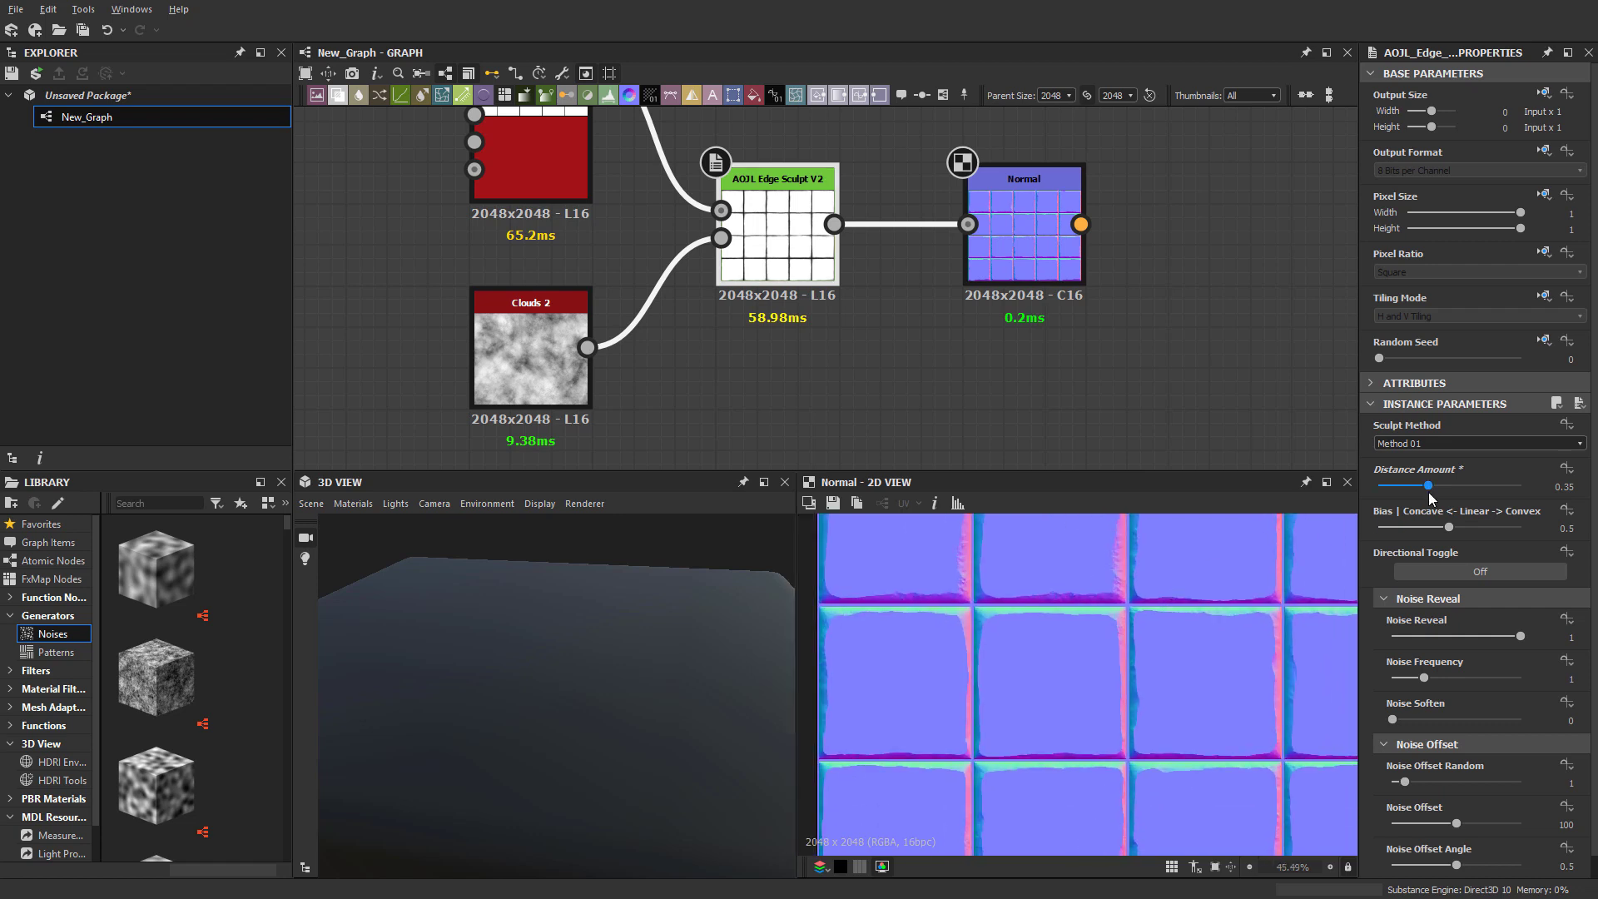
{"action": "left_click_drag", "start_coordinate": [1428, 492], "coordinate": [1525, 511]}
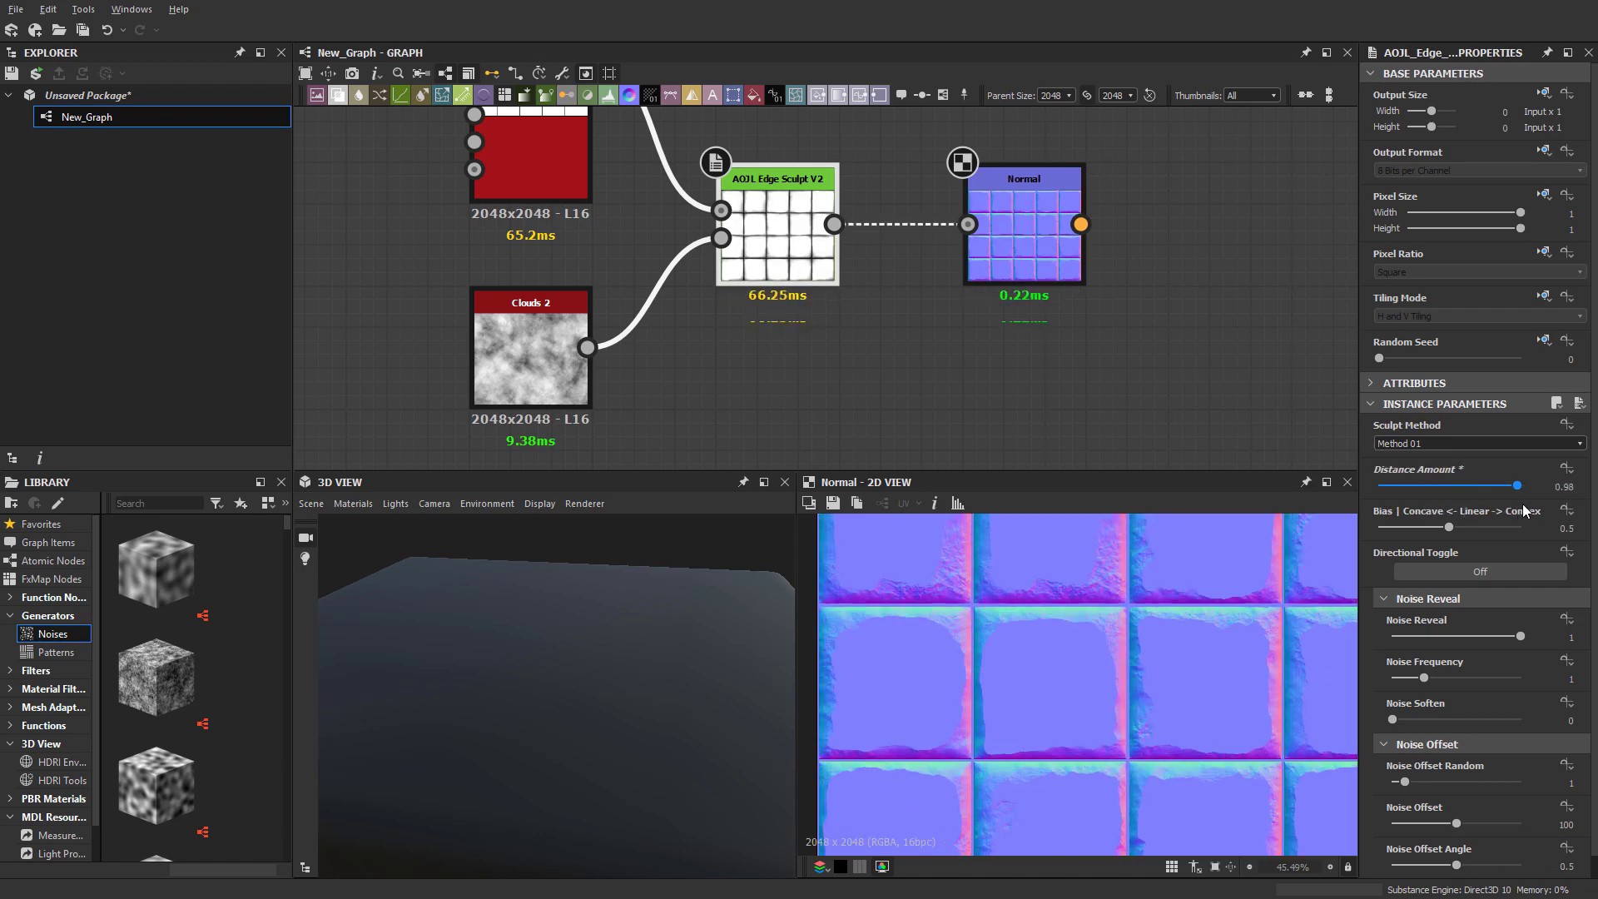
{"action": "double_click", "coordinate": [1493, 490]}
{"action": "type", "text": "2"}
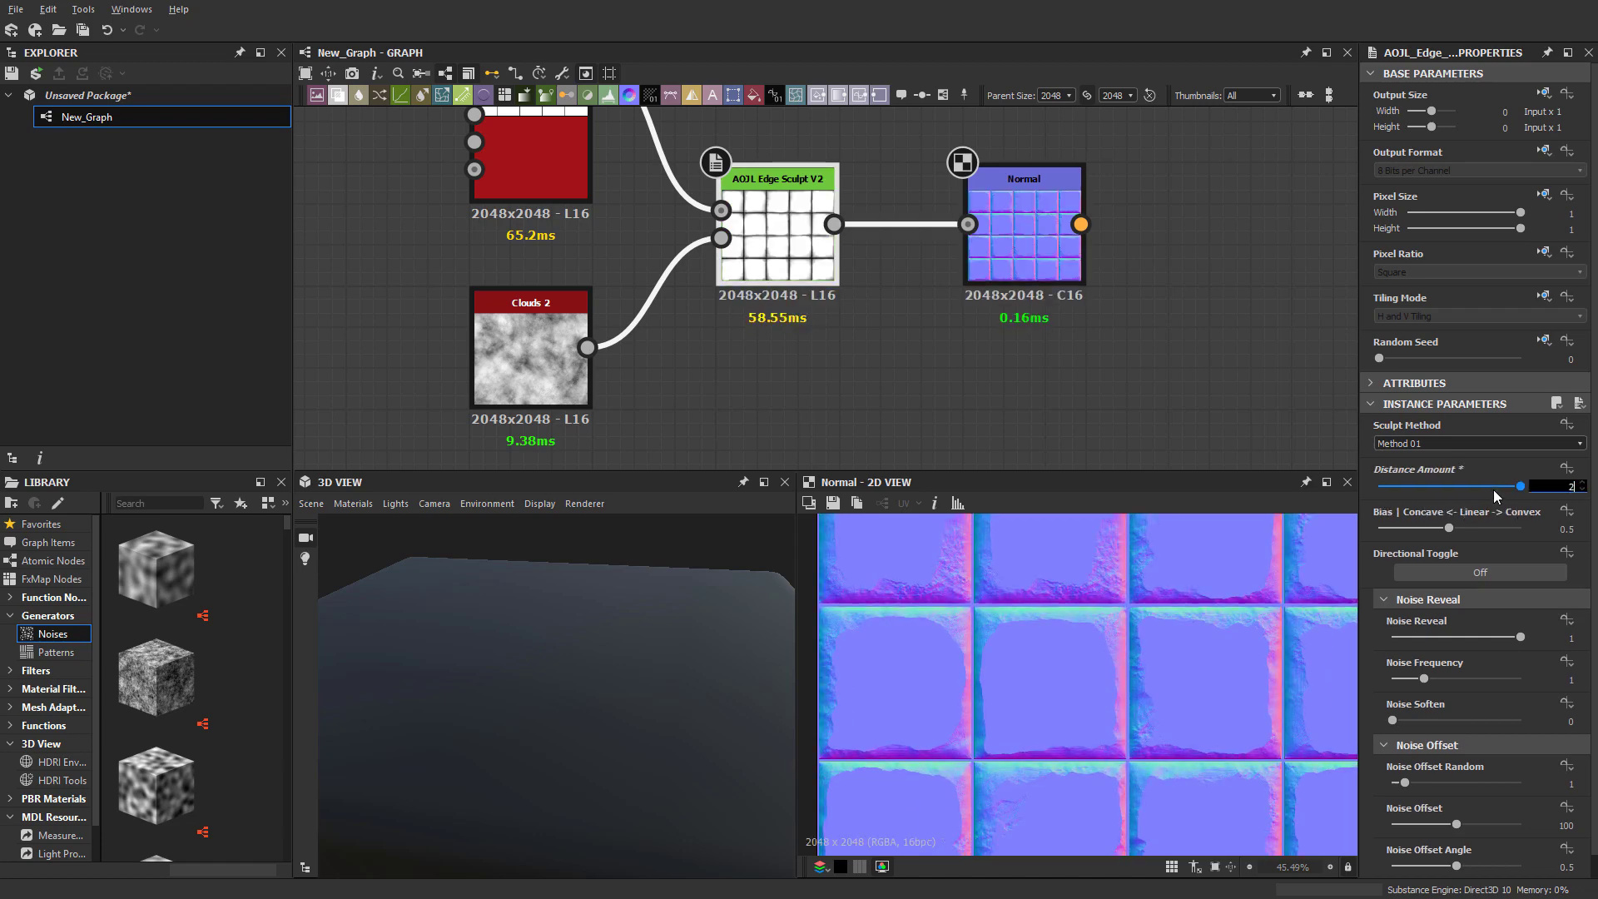
{"action": "key", "text": "Return"}
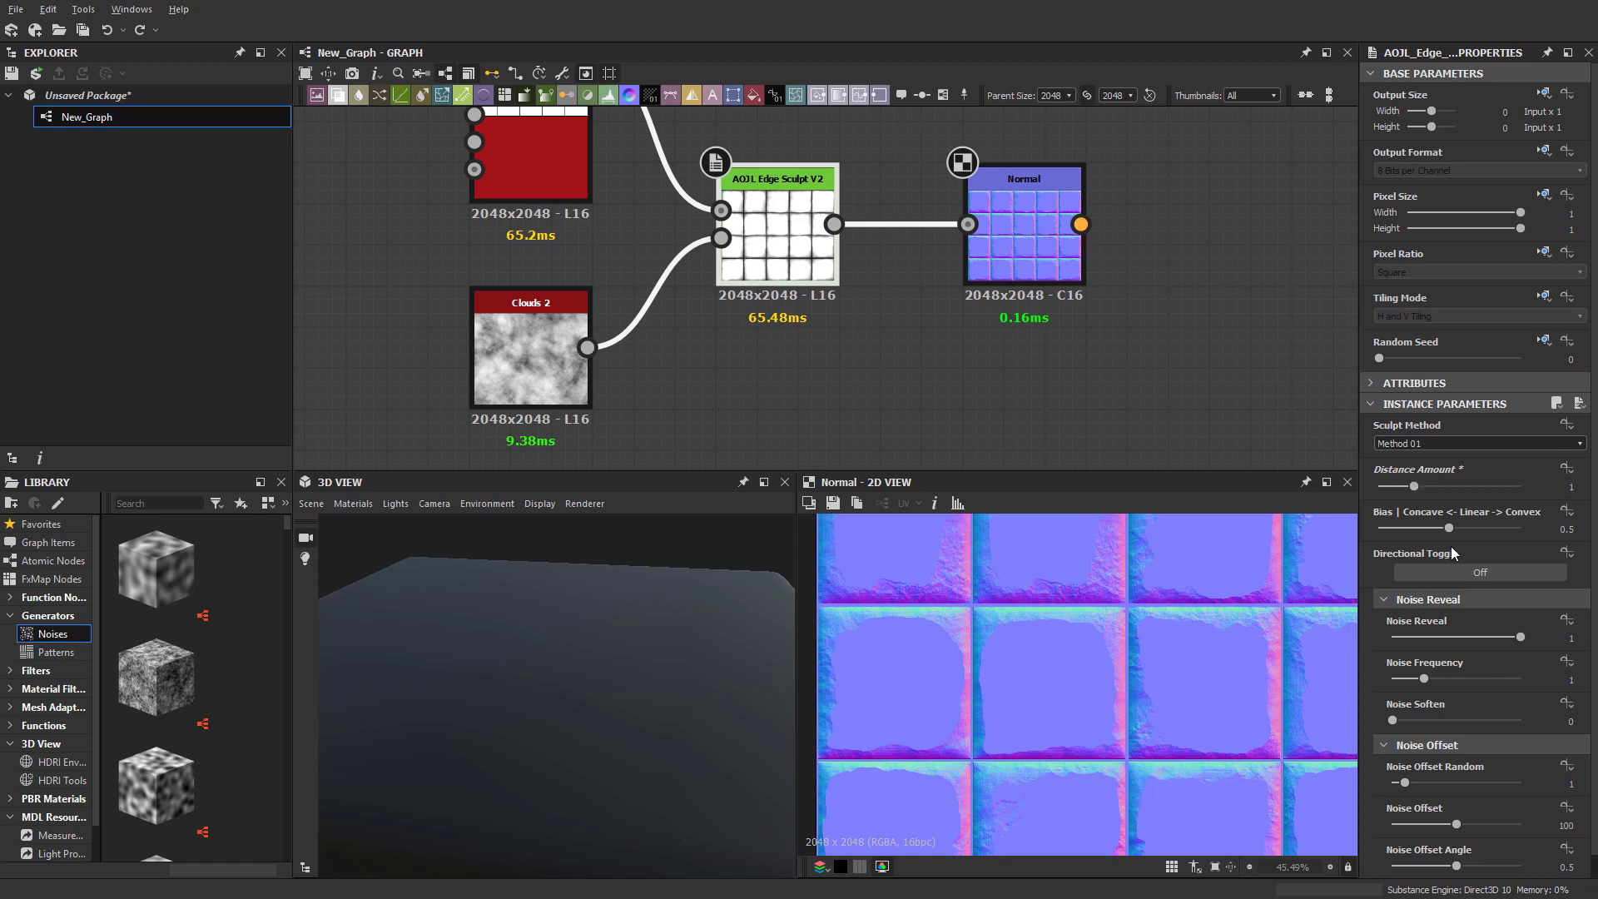
{"action": "scroll", "coordinate": [957, 352], "scroll_direction": "down", "scroll_amount": 3}
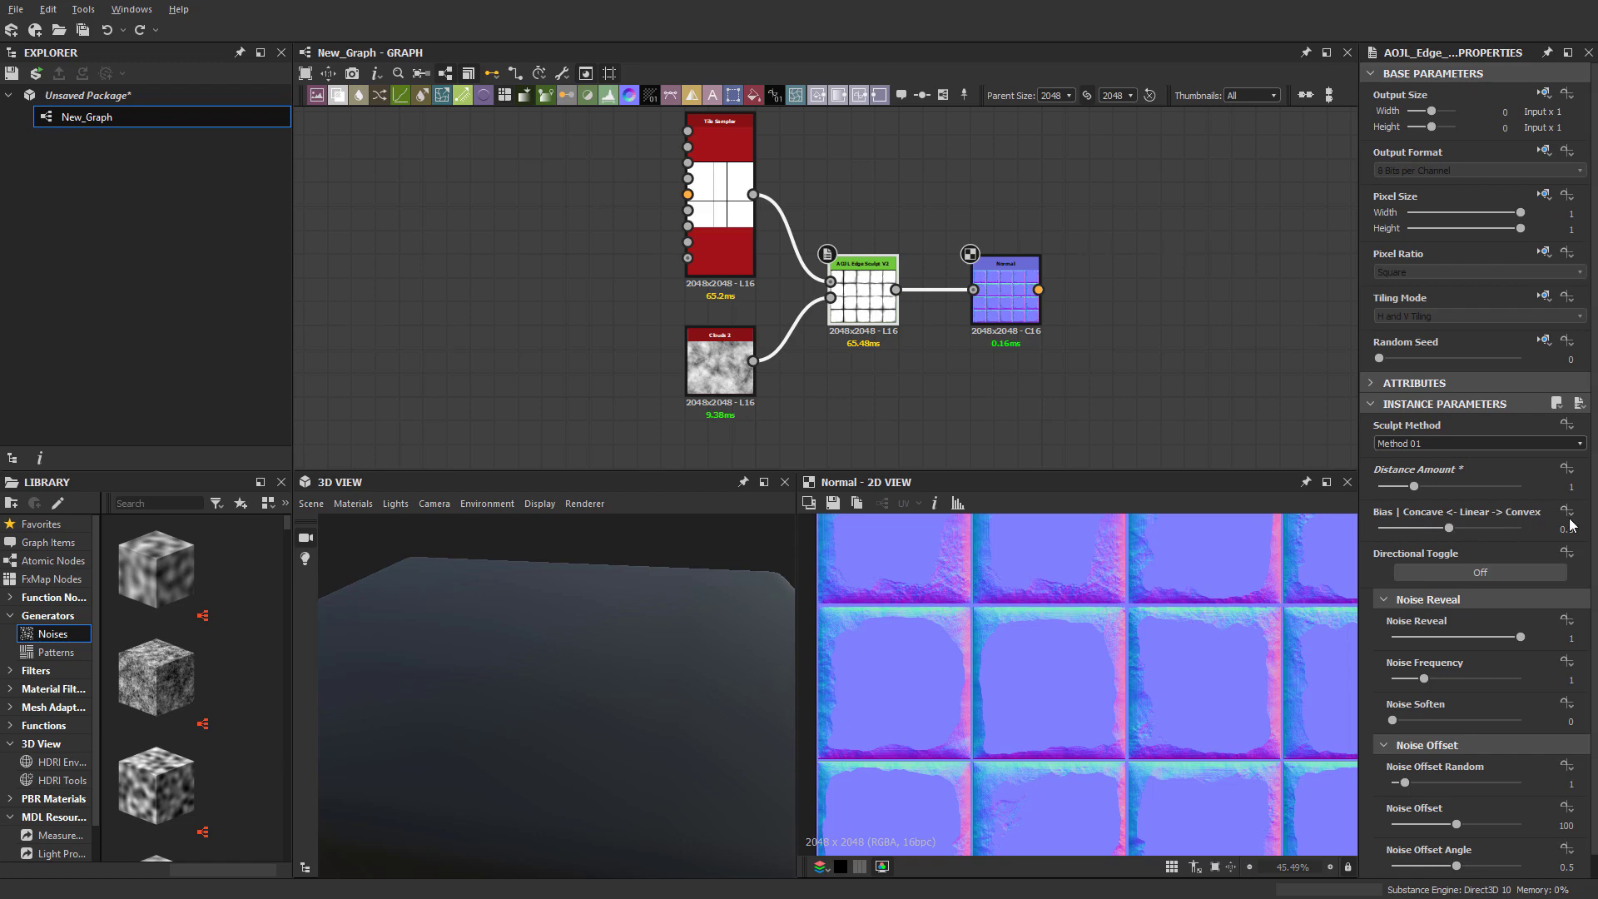
Sweep Bias and Distance Amount, settling at Distance Amount 0.44 and Bias 0.42
{"action": "left_click_drag", "start_coordinate": [1446, 533], "coordinate": [1399, 533]}
{"action": "scroll", "coordinate": [1076, 665], "scroll_direction": "up", "scroll_amount": 3}
{"action": "scroll", "coordinate": [1078, 671], "scroll_direction": "up", "scroll_amount": 1}
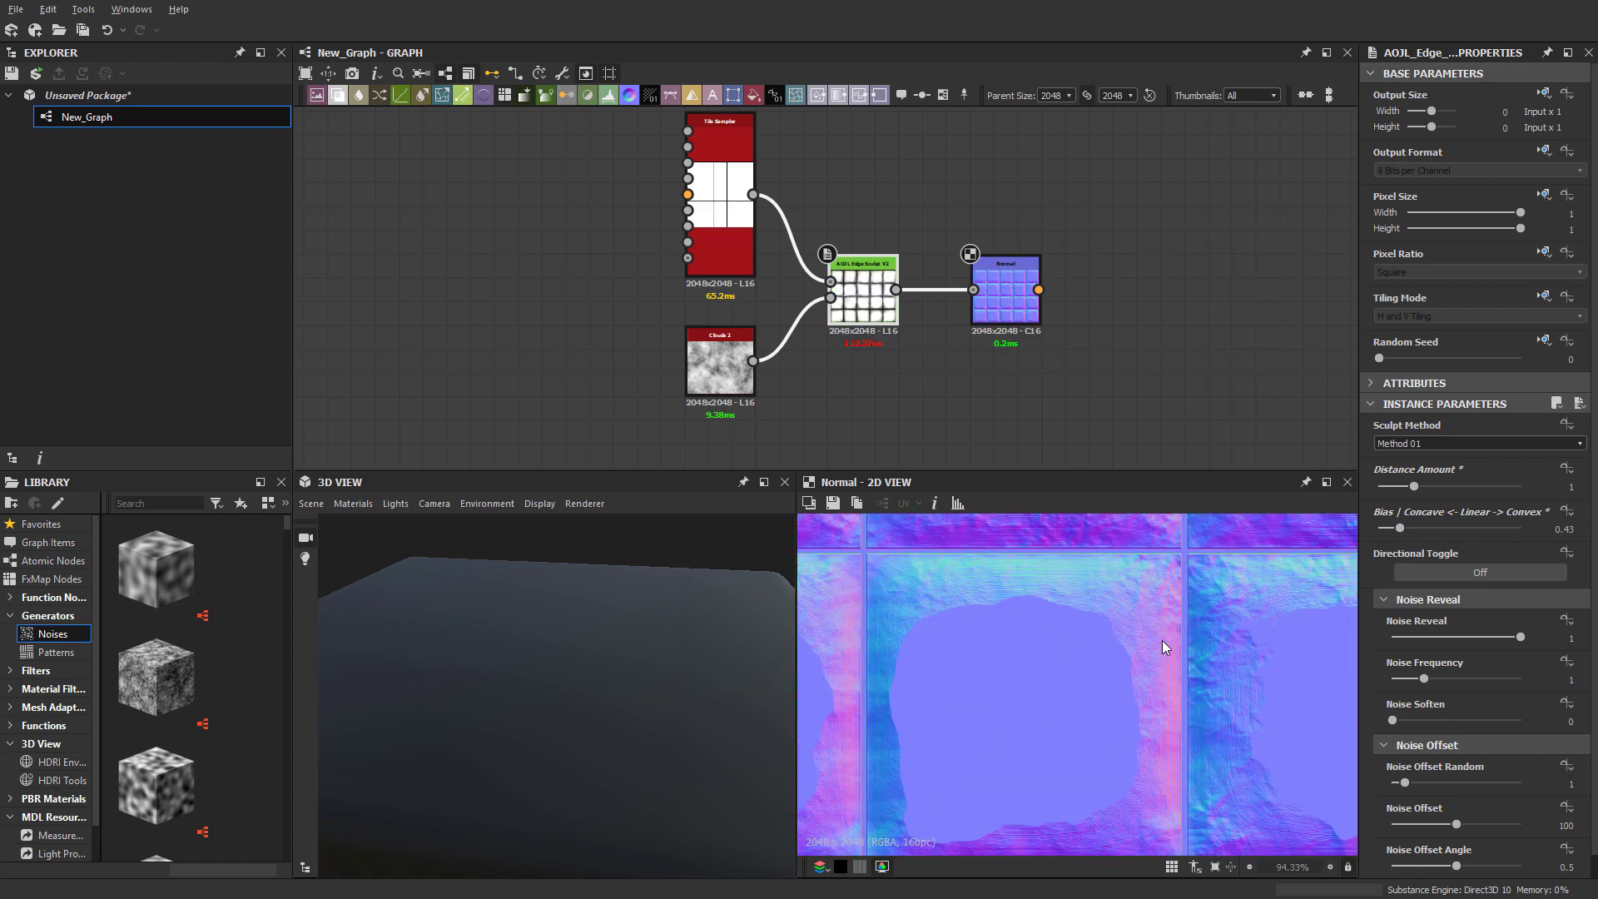
{"action": "scroll", "coordinate": [1162, 641], "scroll_direction": "down", "scroll_amount": 1}
{"action": "left_click_drag", "start_coordinate": [1400, 529], "coordinate": [1523, 542]}
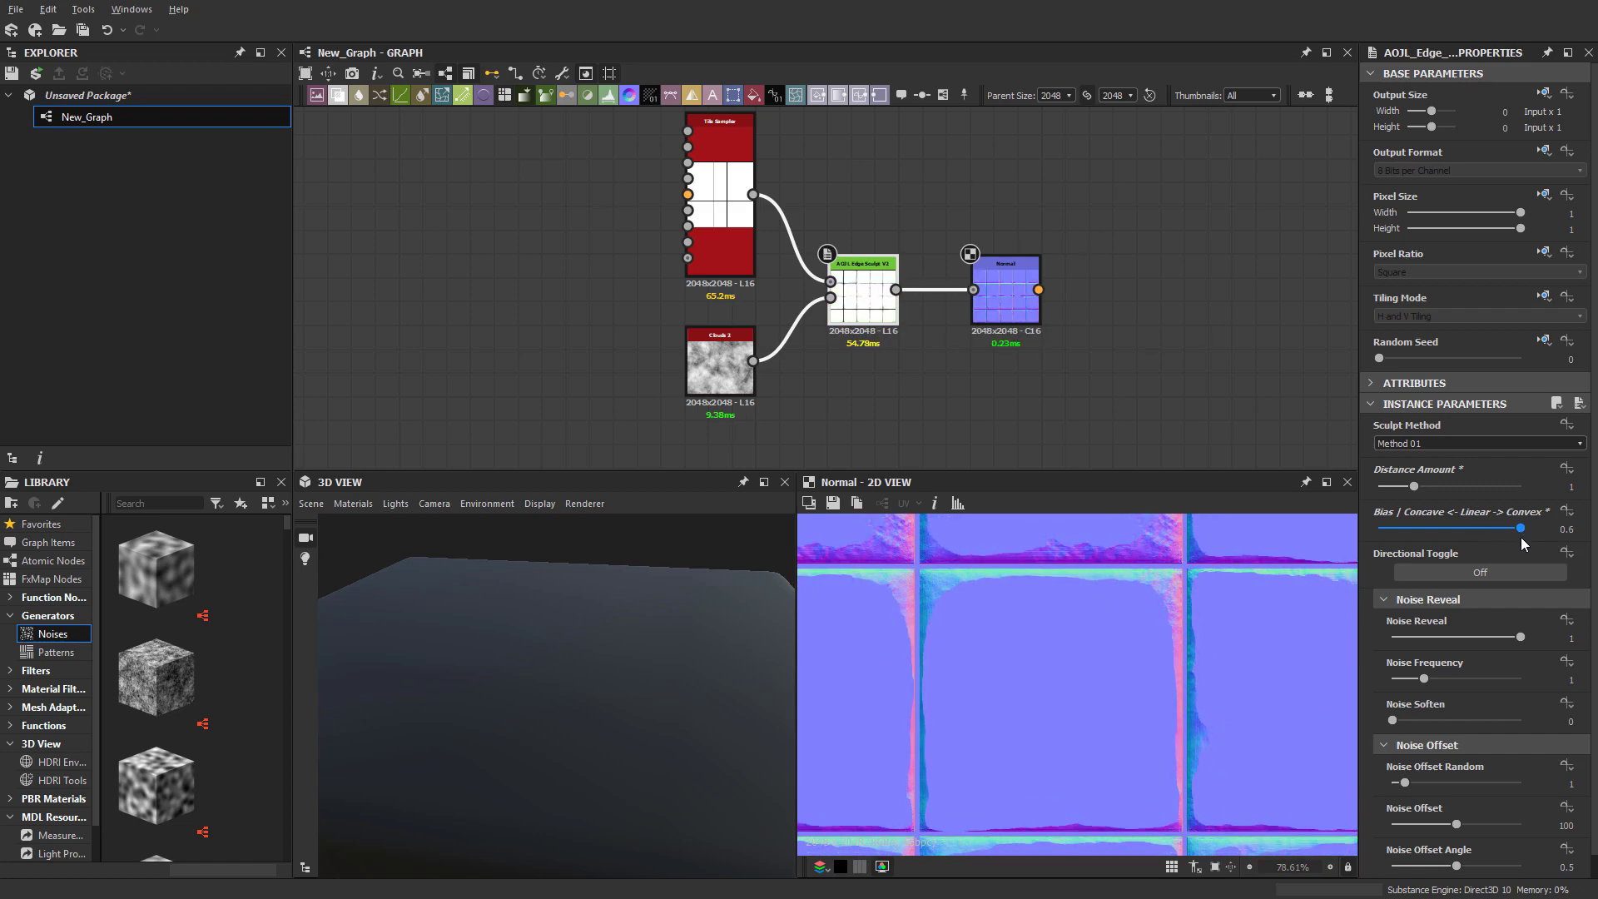
{"action": "mouse_move", "coordinate": [1413, 486]}
{"action": "left_mouse_down"}
{"action": "mouse_move", "coordinate": [1397, 489]}
{"action": "mouse_move", "coordinate": [1422, 484]}
{"action": "left_mouse_up"}
{"action": "left_click_drag", "start_coordinate": [1480, 529], "coordinate": [1398, 487]}
{"action": "mouse_move", "coordinate": [1463, 530]}
{"action": "left_mouse_down"}
{"action": "mouse_move", "coordinate": [1407, 531]}
{"action": "mouse_move", "coordinate": [1396, 488]}
{"action": "mouse_move", "coordinate": [1393, 531]}
{"action": "left_mouse_up"}
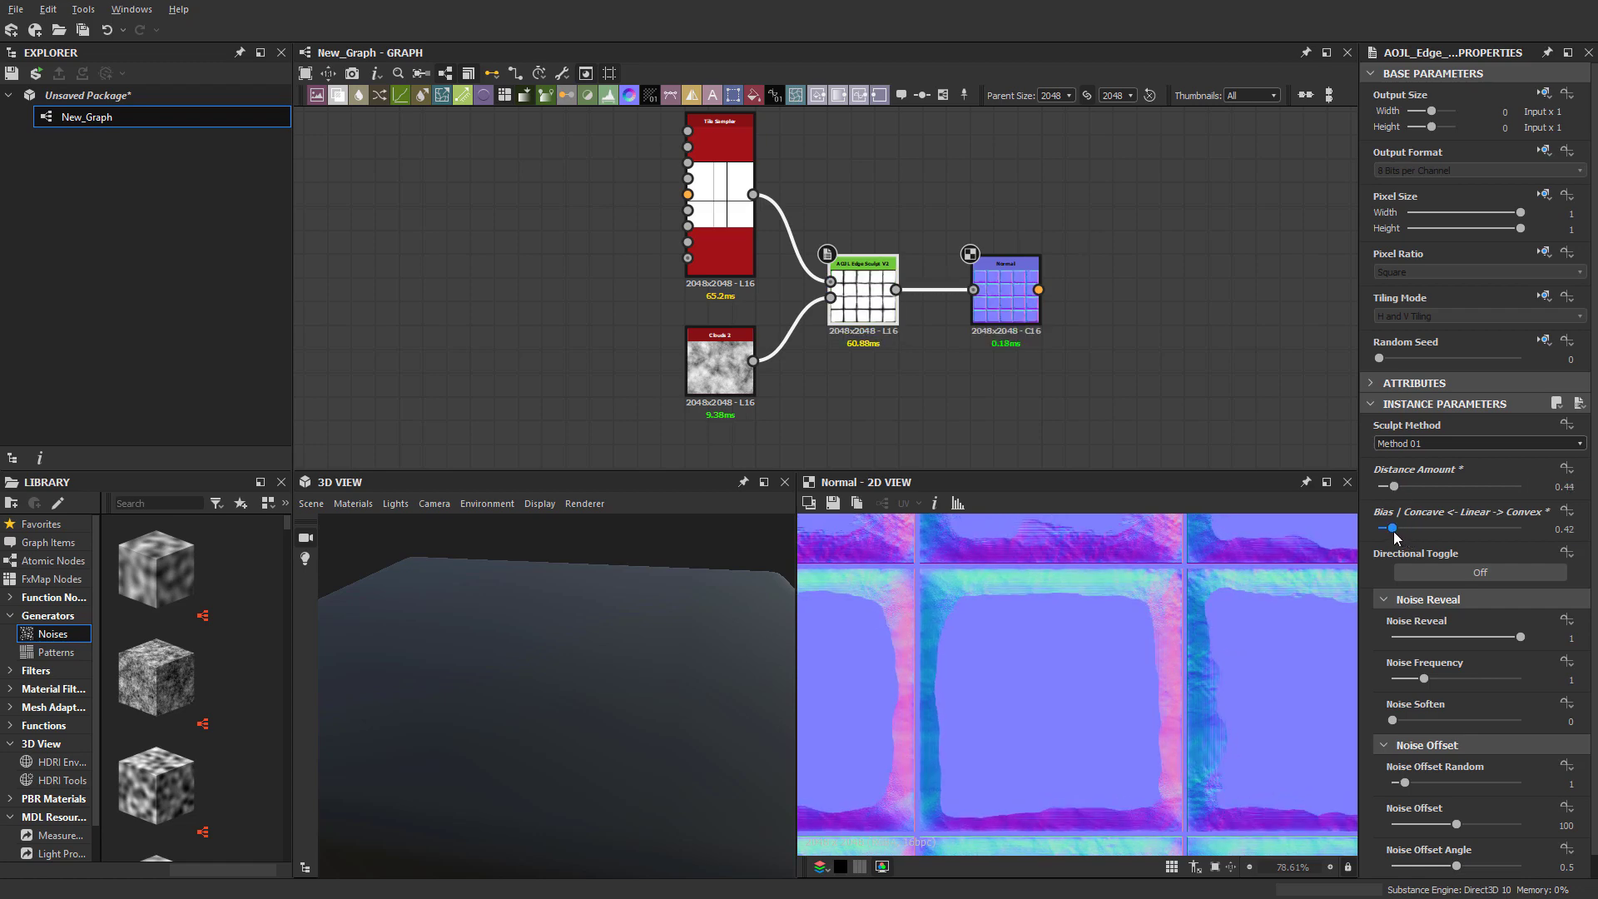
Preview the Edge Sculpt while raising Bias, undo back to 0.42, then show the Normal output
{"action": "double_click", "coordinate": [861, 283]}
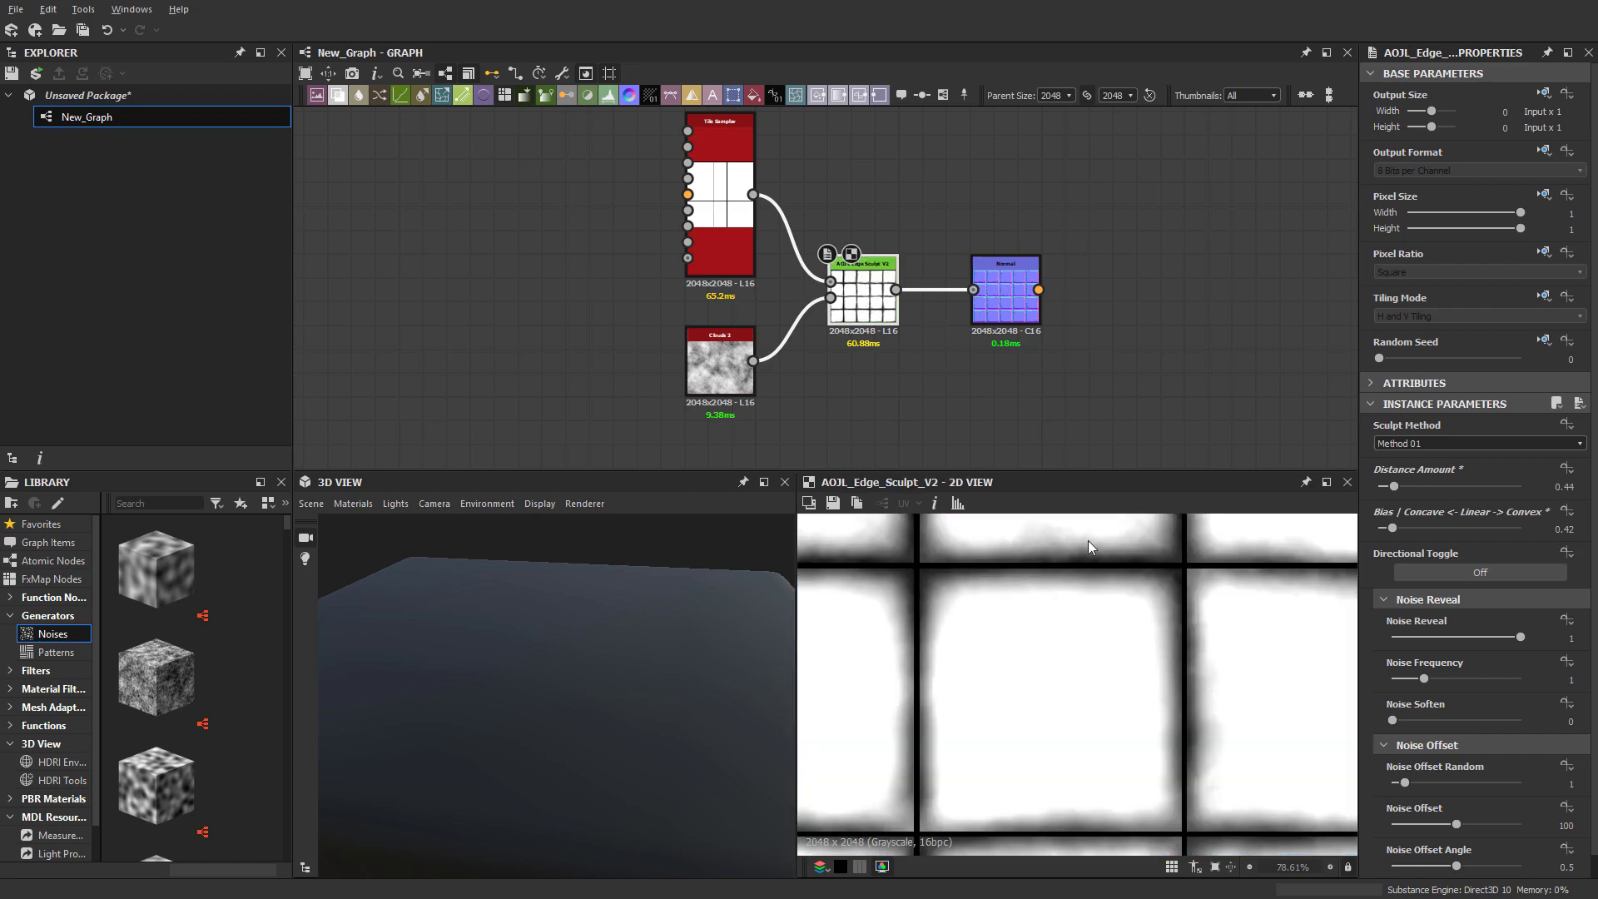
{"action": "mouse_move", "coordinate": [1393, 529]}
{"action": "left_mouse_down"}
{"action": "mouse_move", "coordinate": [1545, 527]}
{"action": "mouse_move", "coordinate": [1356, 535]}
{"action": "left_mouse_up"}
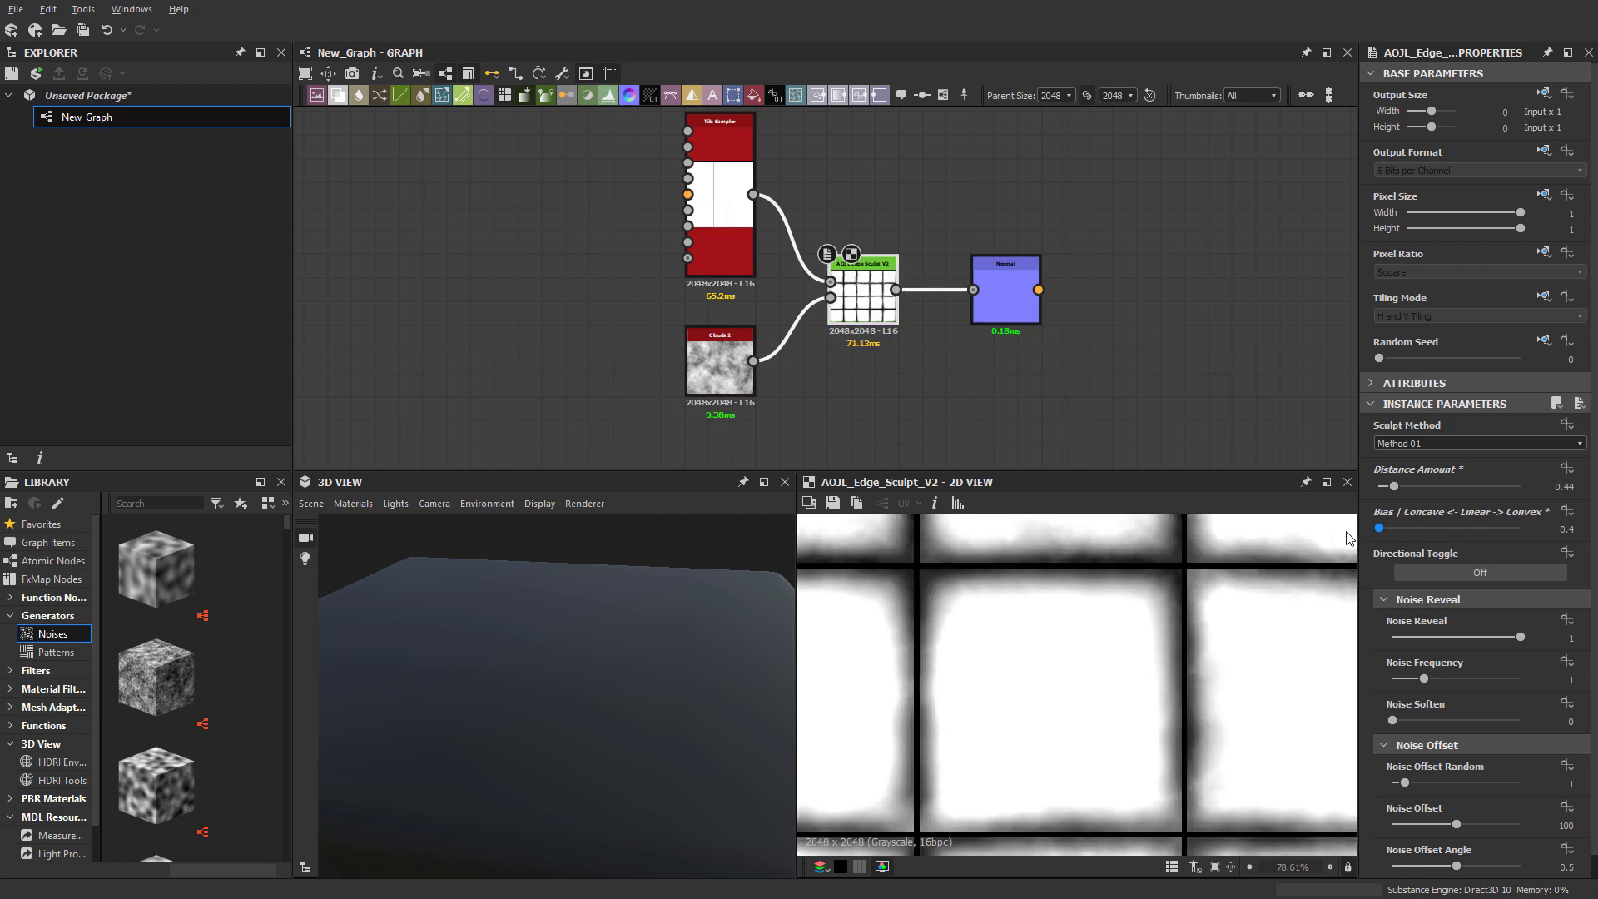
{"action": "left_click_drag", "start_coordinate": [1379, 528], "coordinate": [1543, 540]}
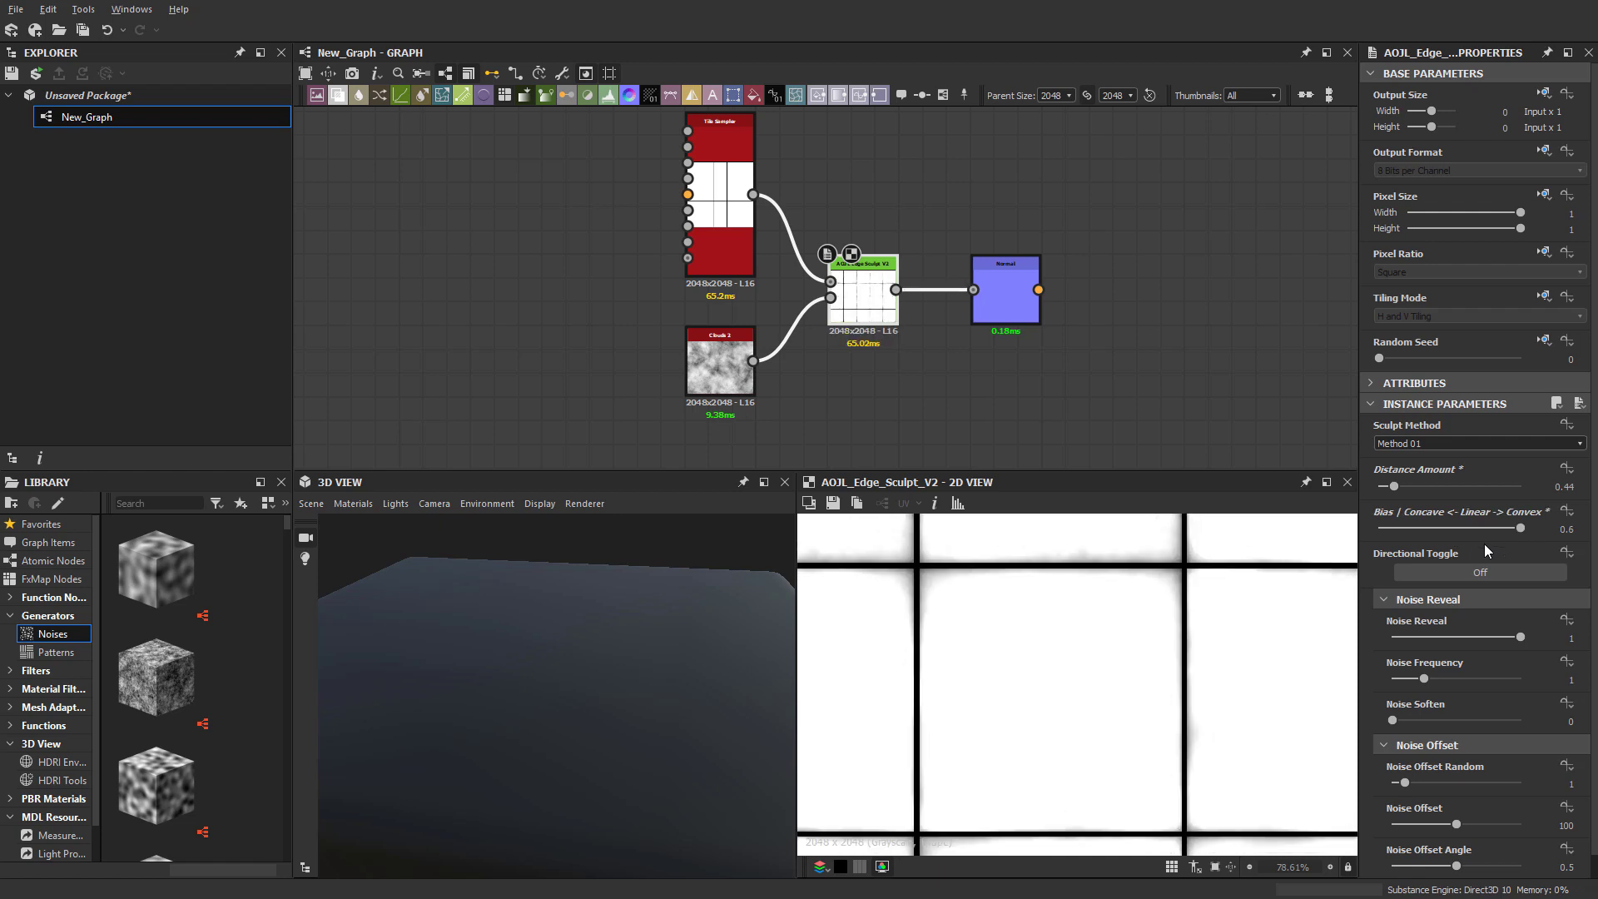
{"action": "key", "text": "ctrl+z"}
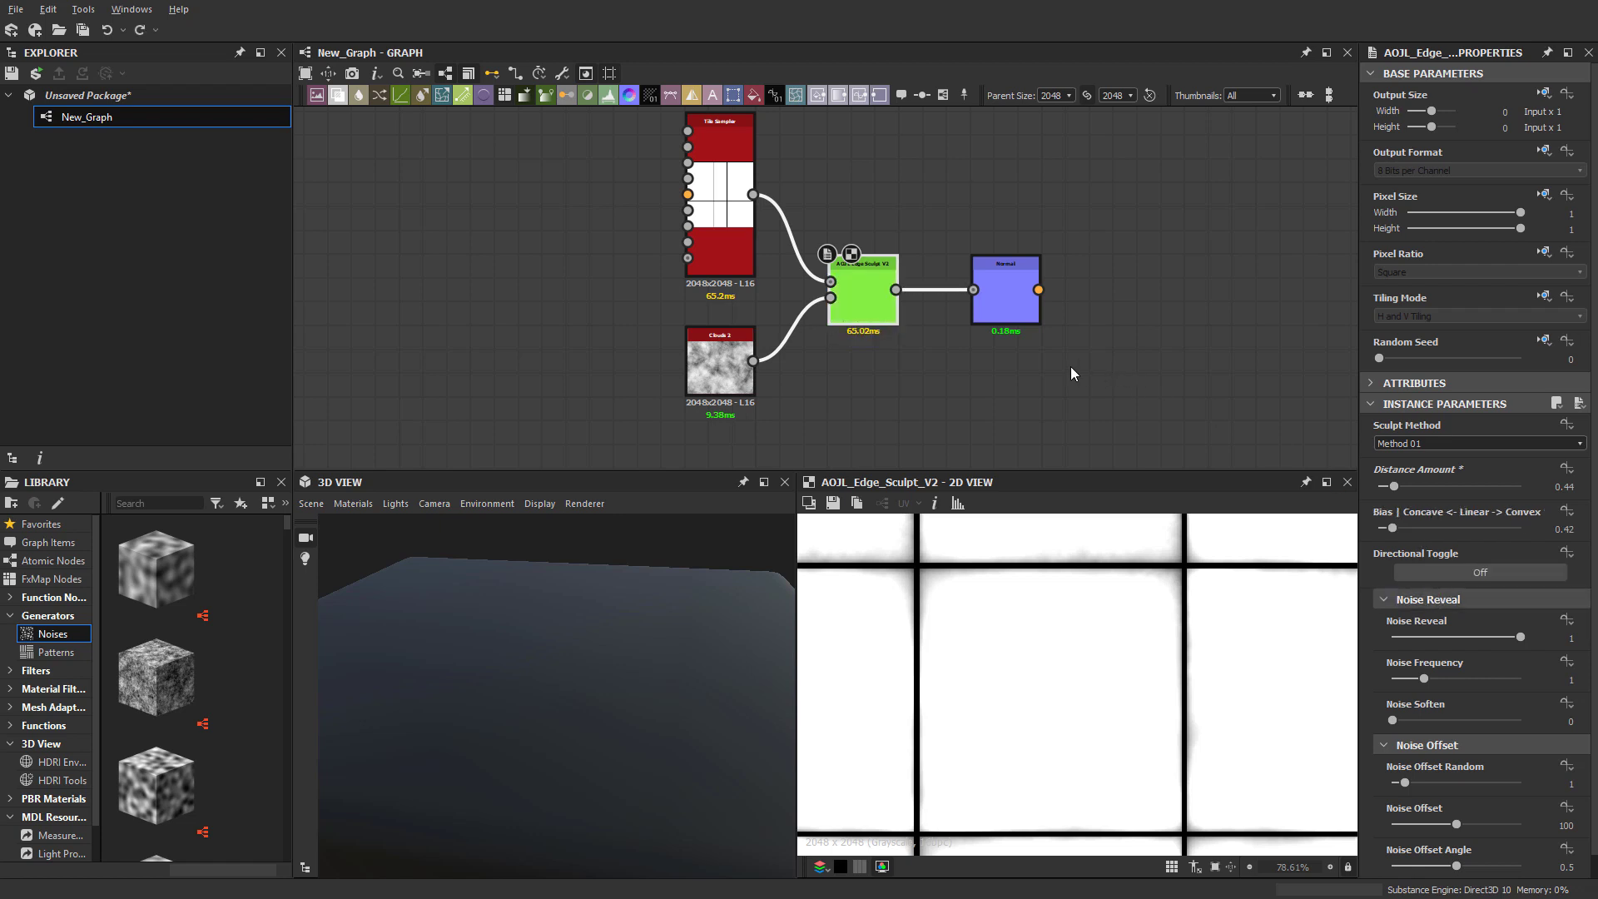
{"action": "double_click", "coordinate": [1021, 322]}
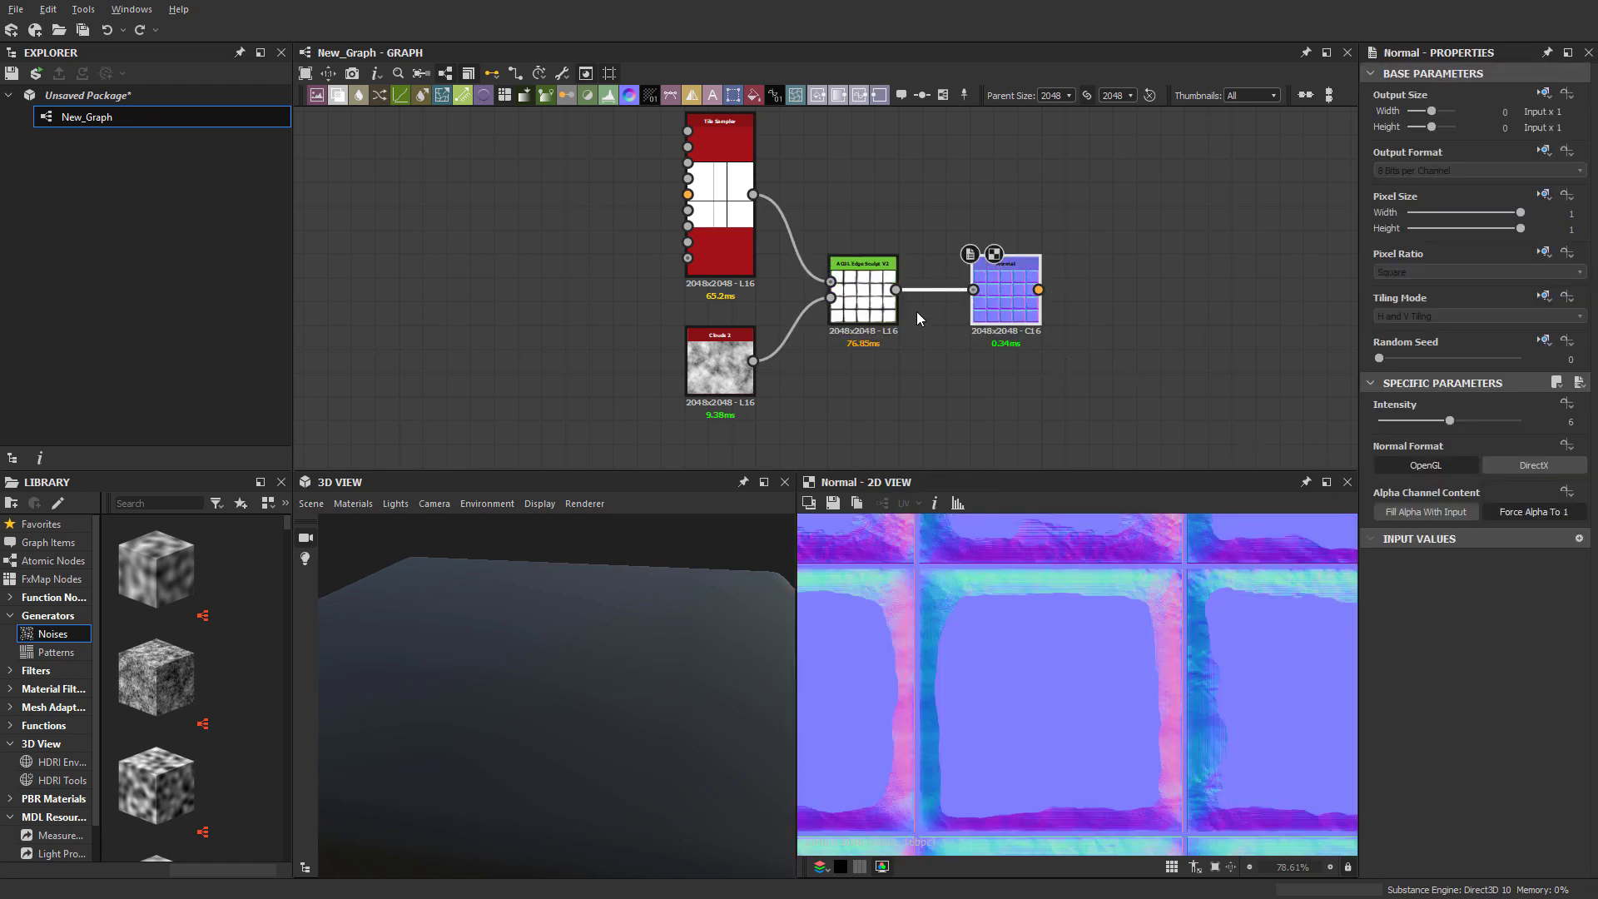
Turn on the Edge Sculpt's Directional Toggle and set Bias to 0.5
{"action": "left_click", "coordinate": [916, 311]}
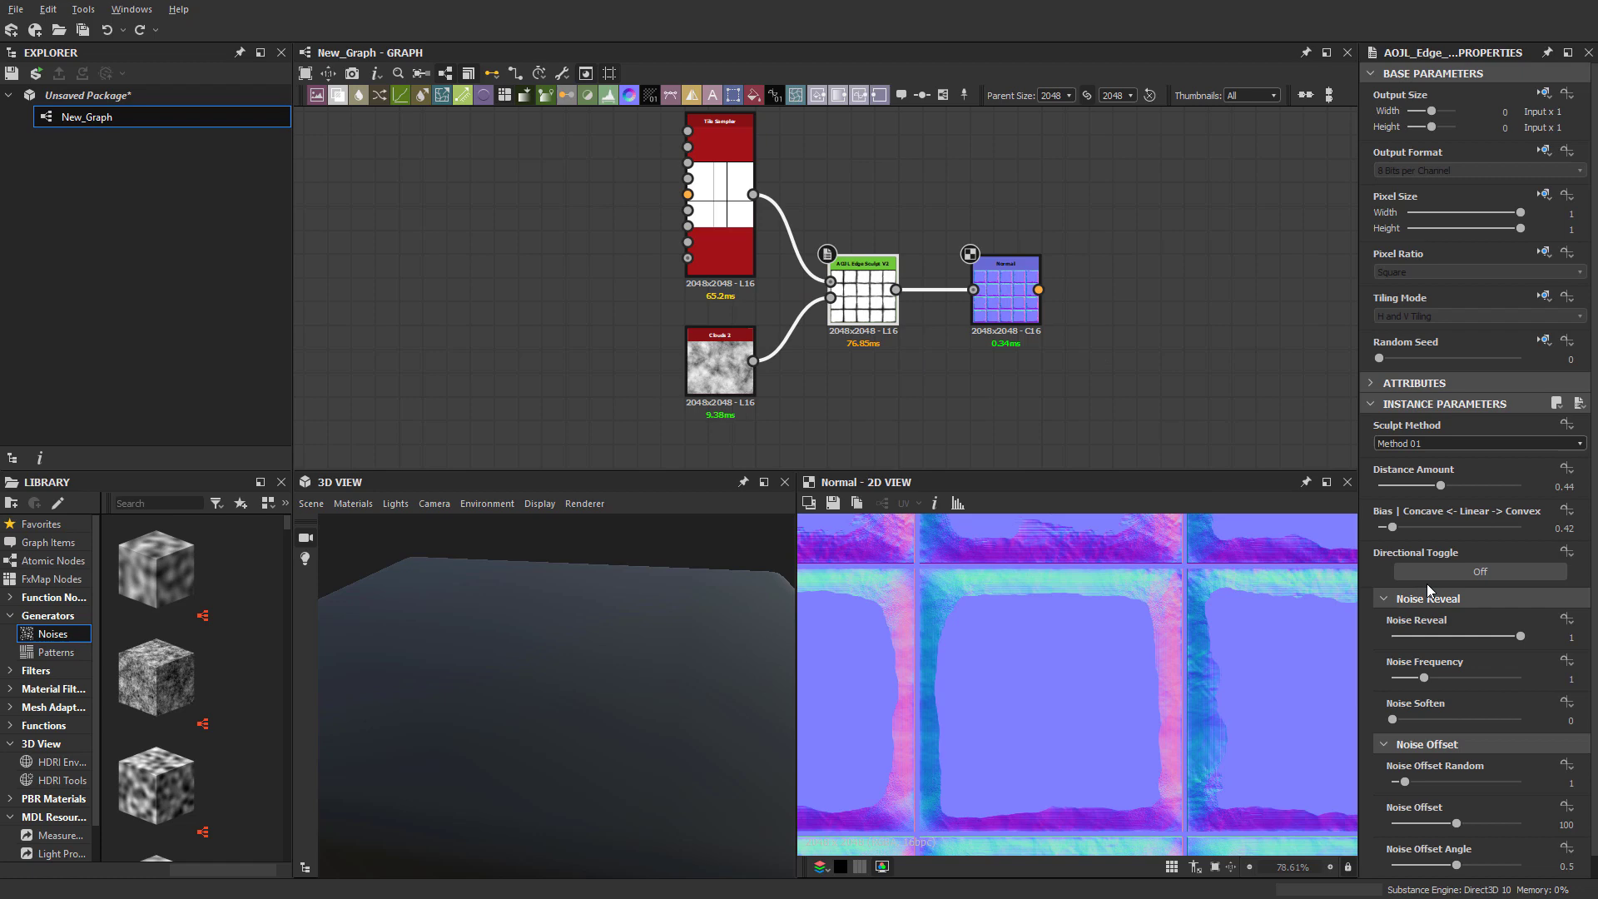
{"action": "left_click", "coordinate": [1424, 566]}
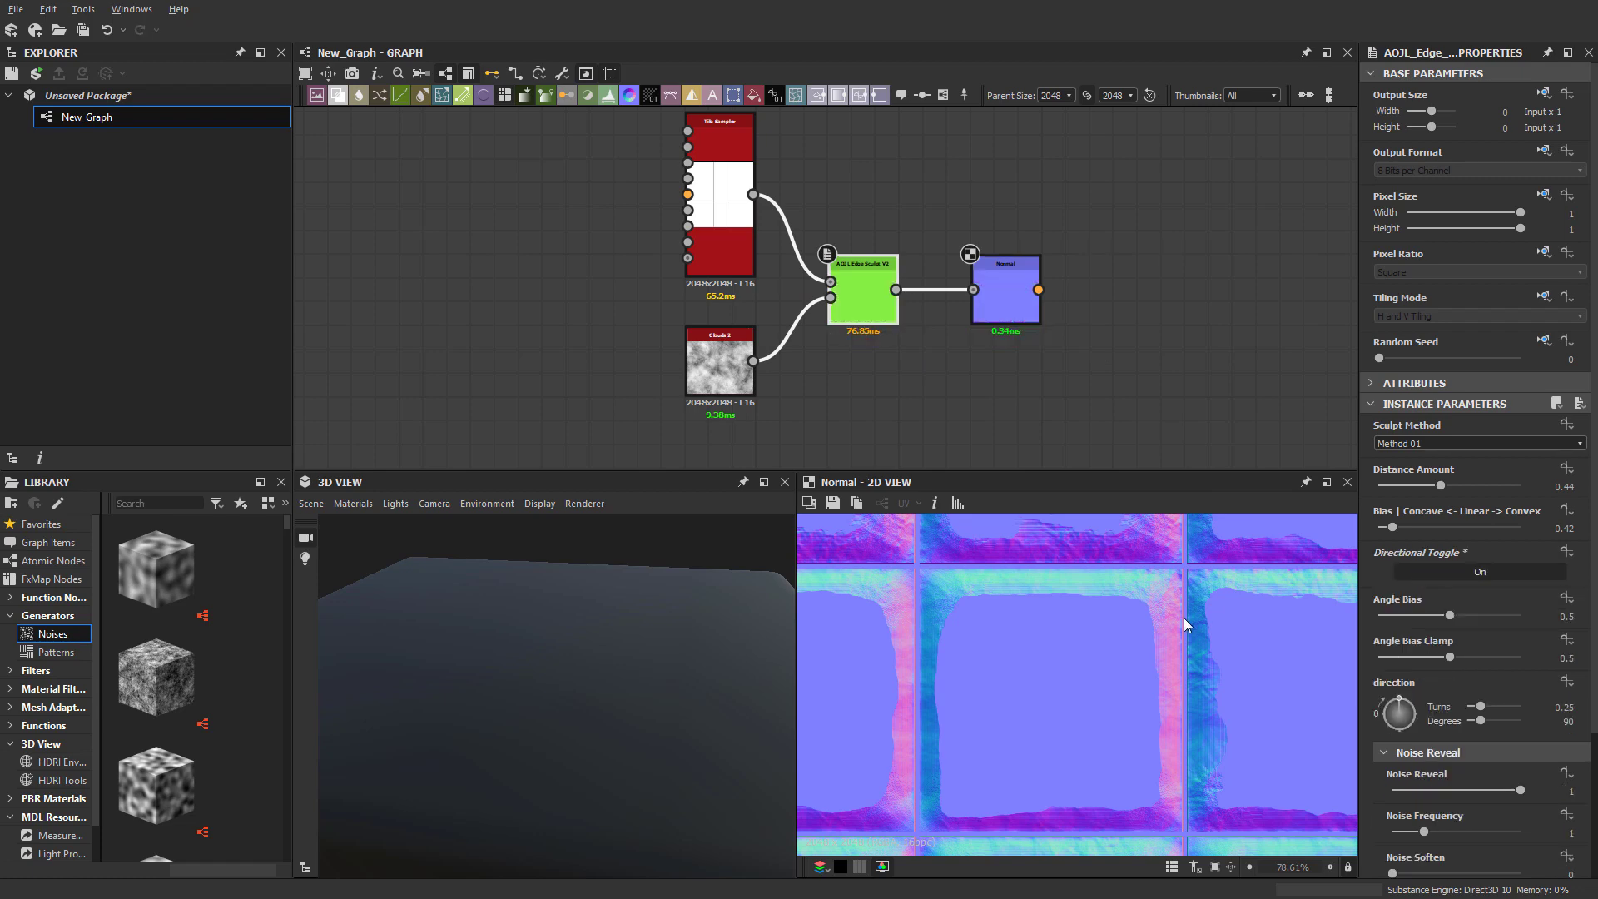
{"action": "scroll", "coordinate": [1183, 617], "scroll_direction": "down", "scroll_amount": 2}
{"action": "middle_click_drag", "start_coordinate": [1184, 617], "coordinate": [1150, 614]}
{"action": "scroll", "coordinate": [1151, 614], "scroll_direction": "down", "scroll_amount": 1}
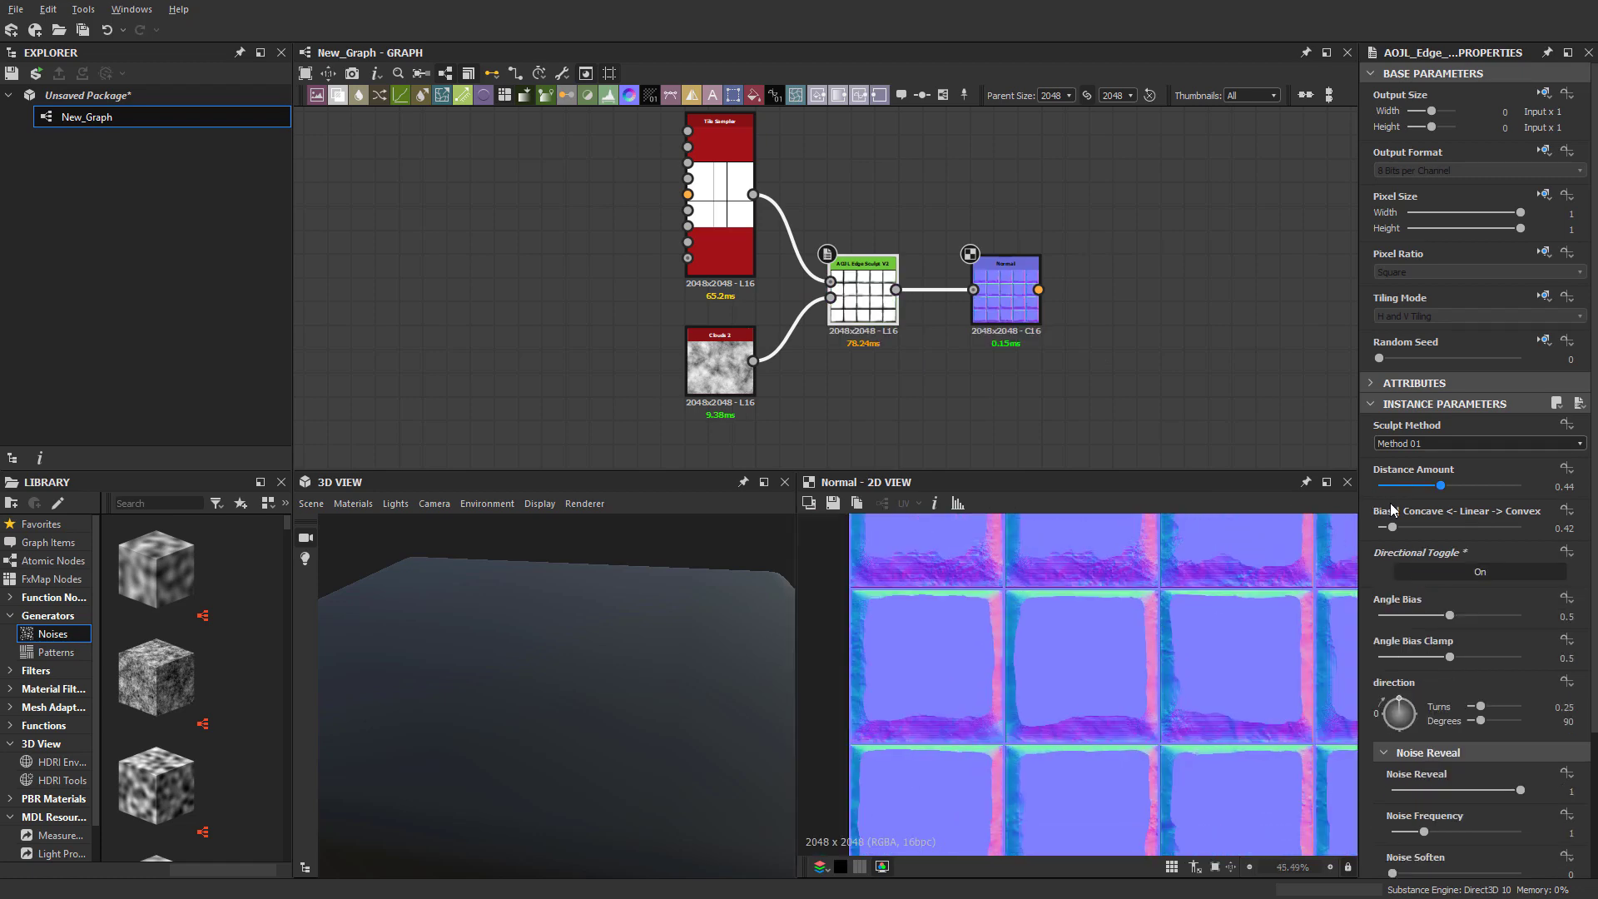
{"action": "left_click_drag", "start_coordinate": [1392, 528], "coordinate": [1449, 529]}
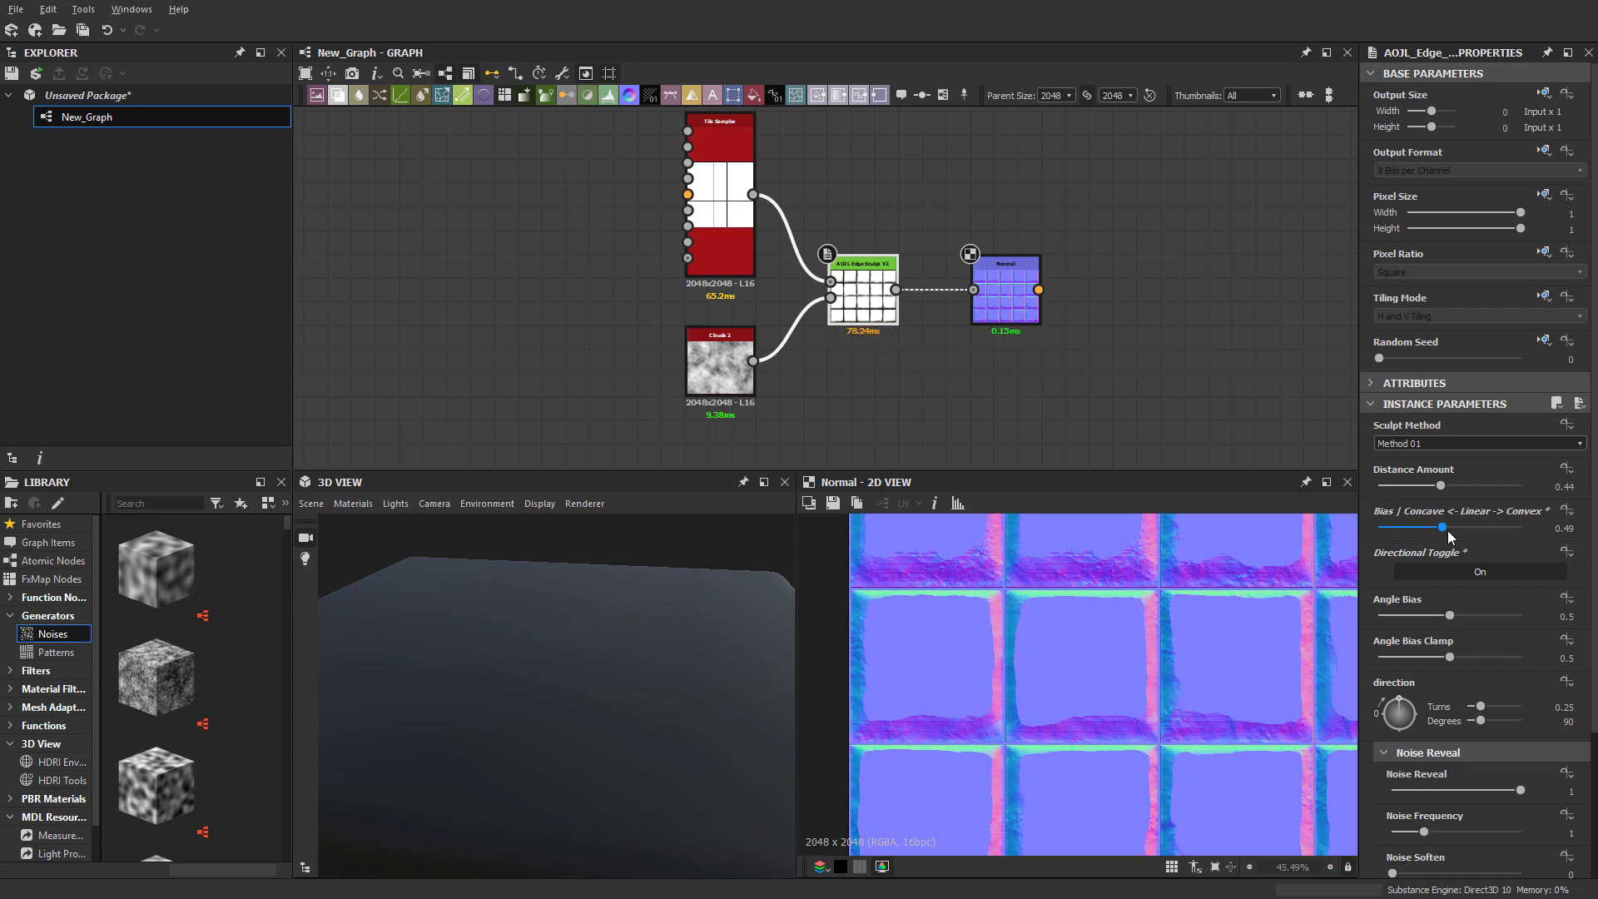
{"action": "middle_click_drag", "start_coordinate": [1187, 642], "coordinate": [1171, 589]}
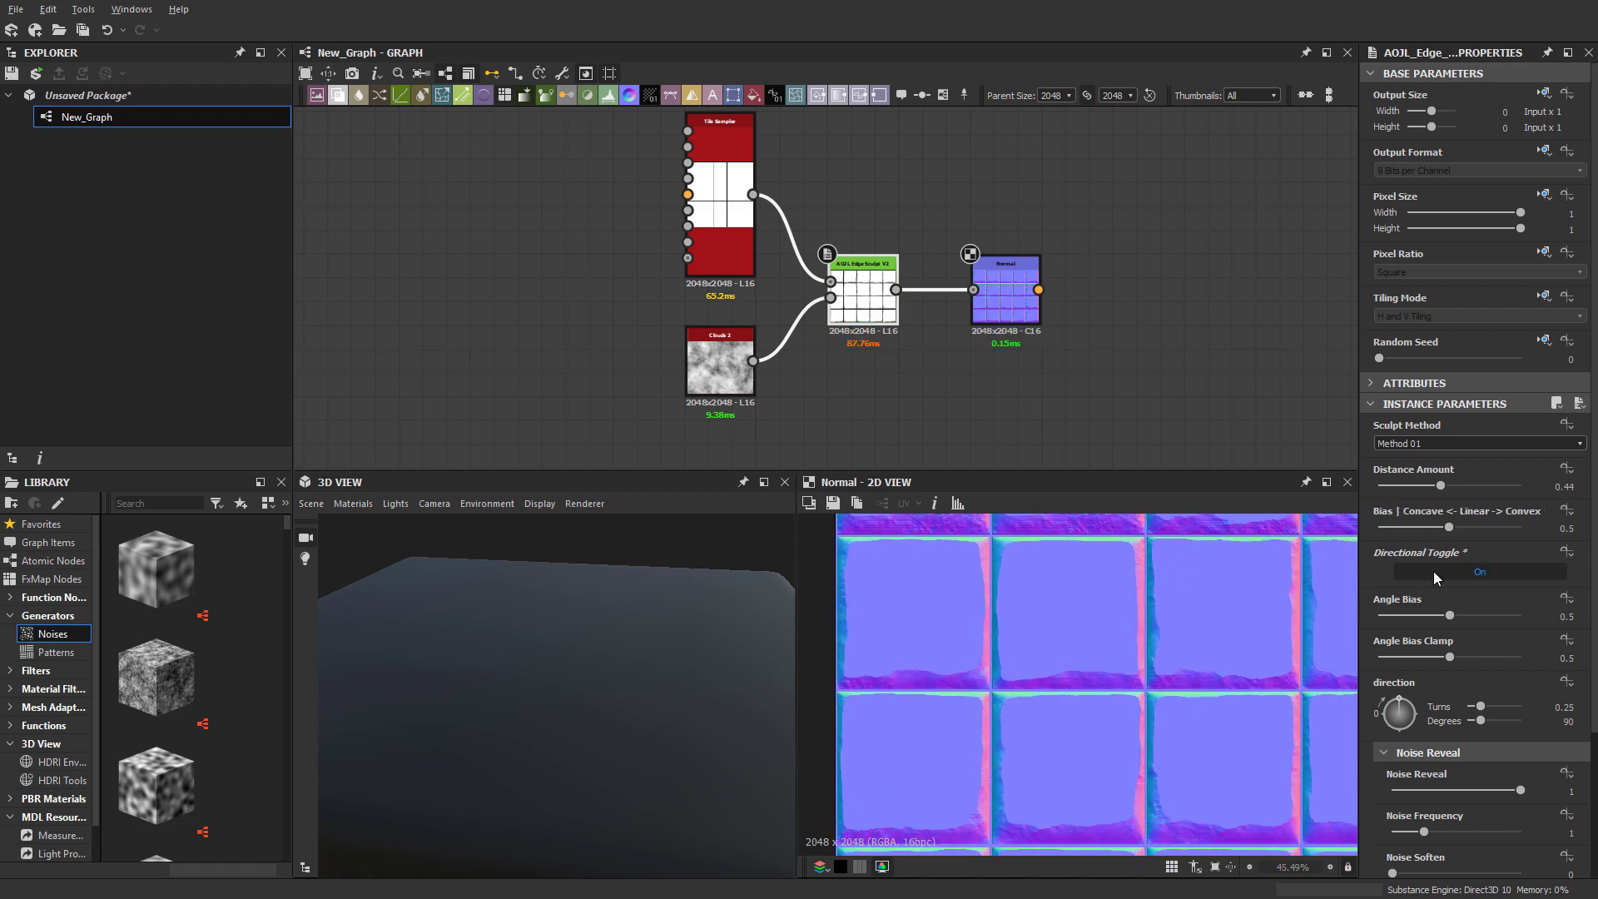
Compare directional sculpting off and on, collapsing Noise Reveal and Noise Offset, ending with it on
{"action": "left_click", "coordinate": [1432, 571]}
{"action": "left_click", "coordinate": [1436, 571]}
{"action": "left_click", "coordinate": [1437, 571]}
{"action": "left_click", "coordinate": [1383, 598]}
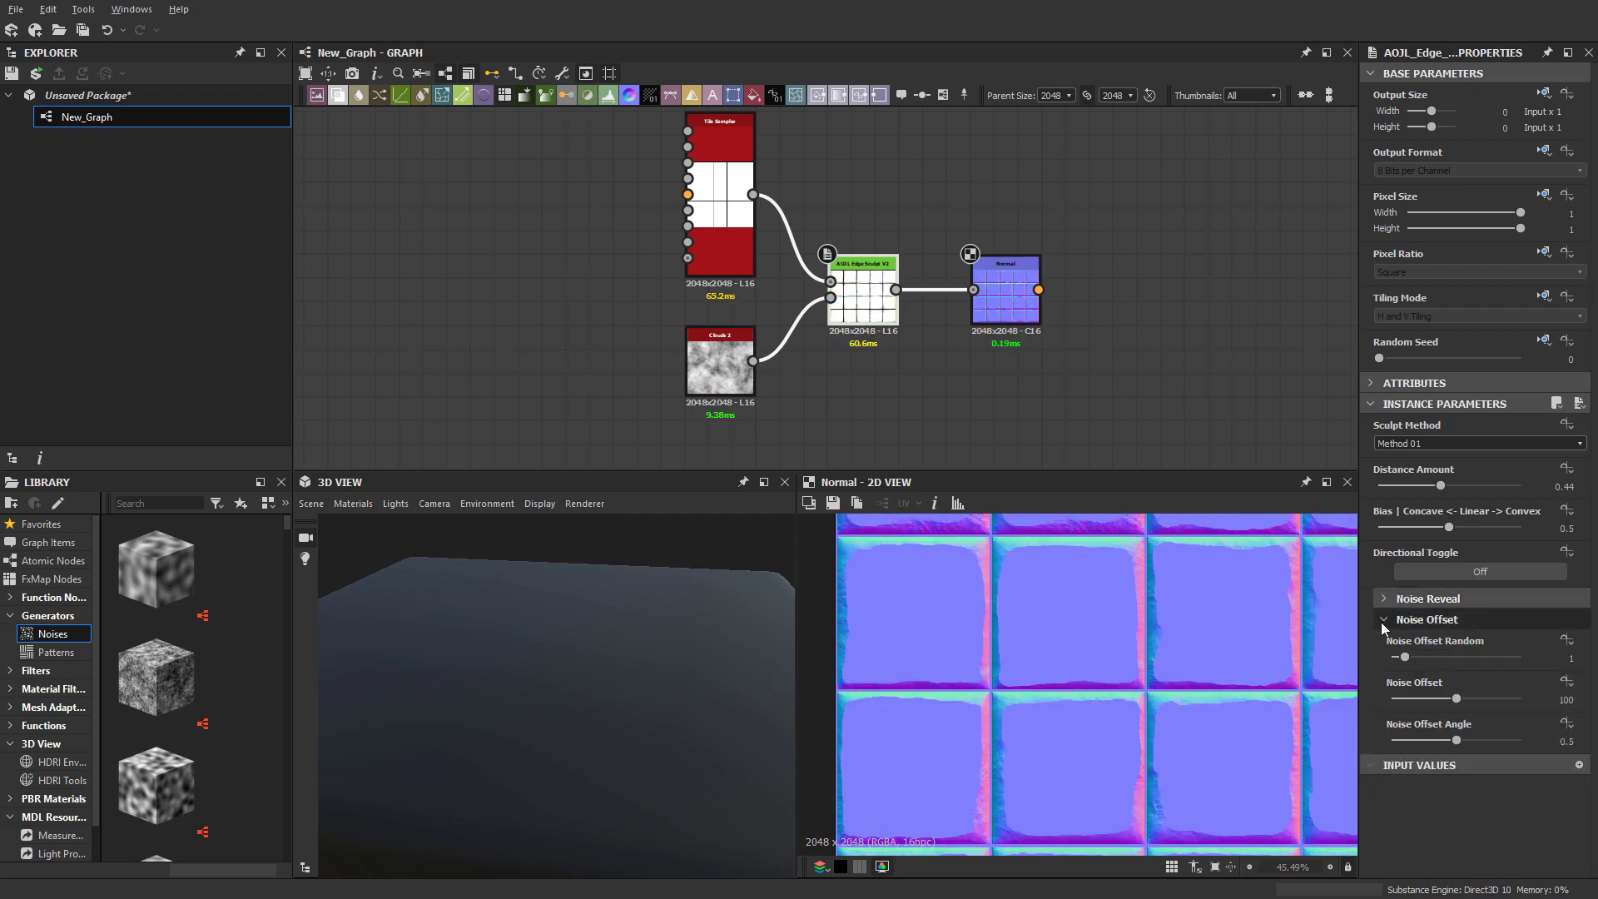
{"action": "left_click", "coordinate": [1383, 619]}
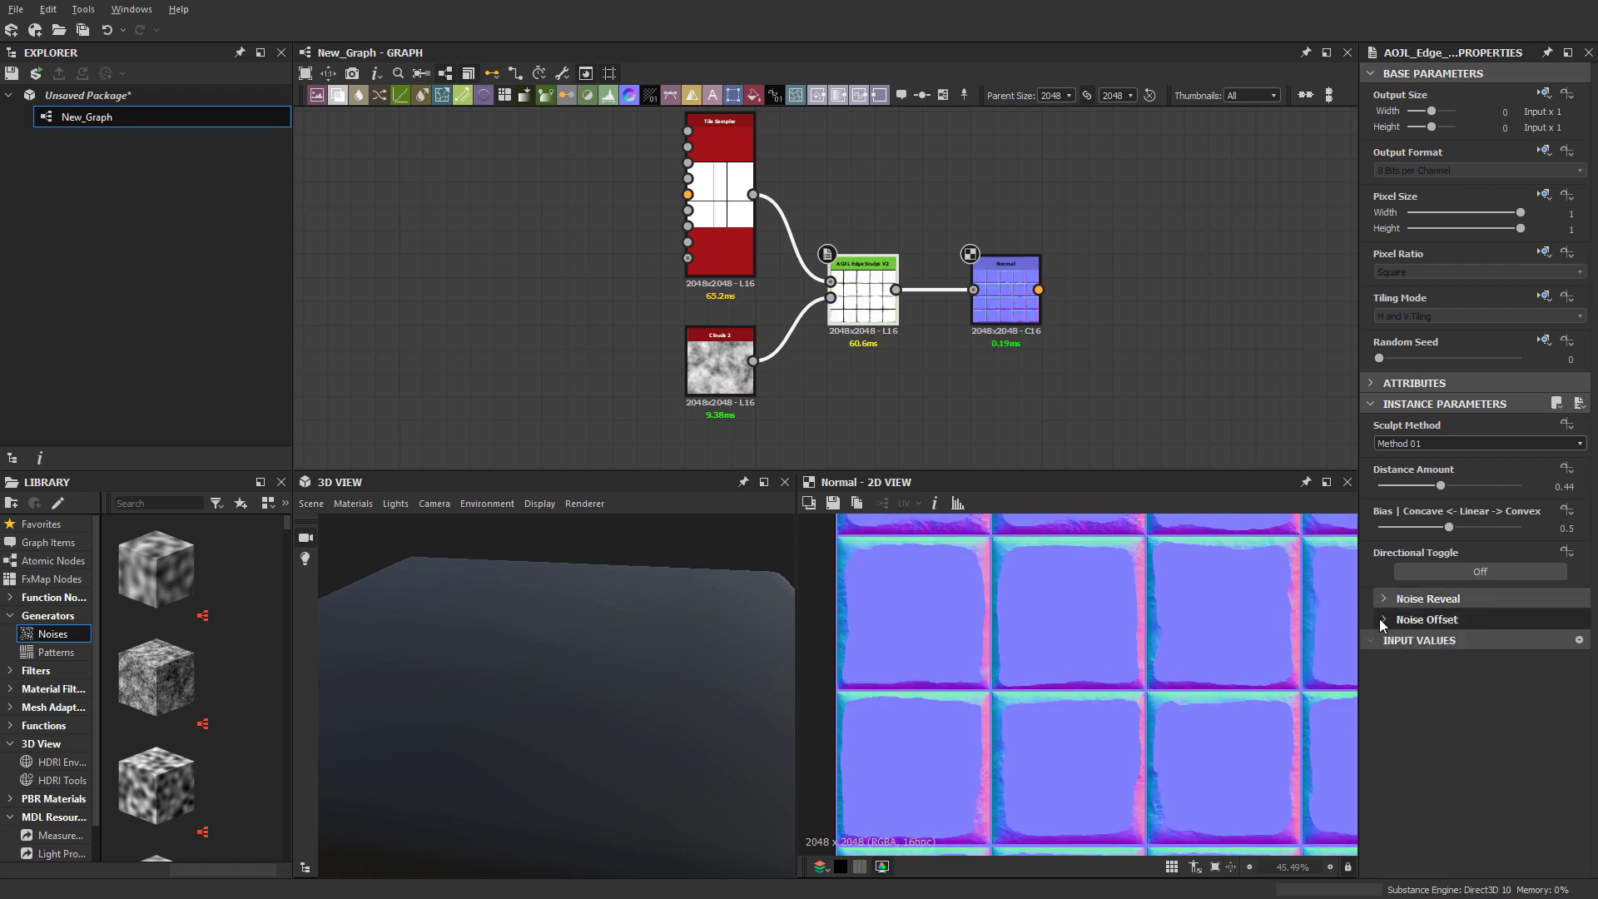
{"action": "left_click", "coordinate": [1463, 574]}
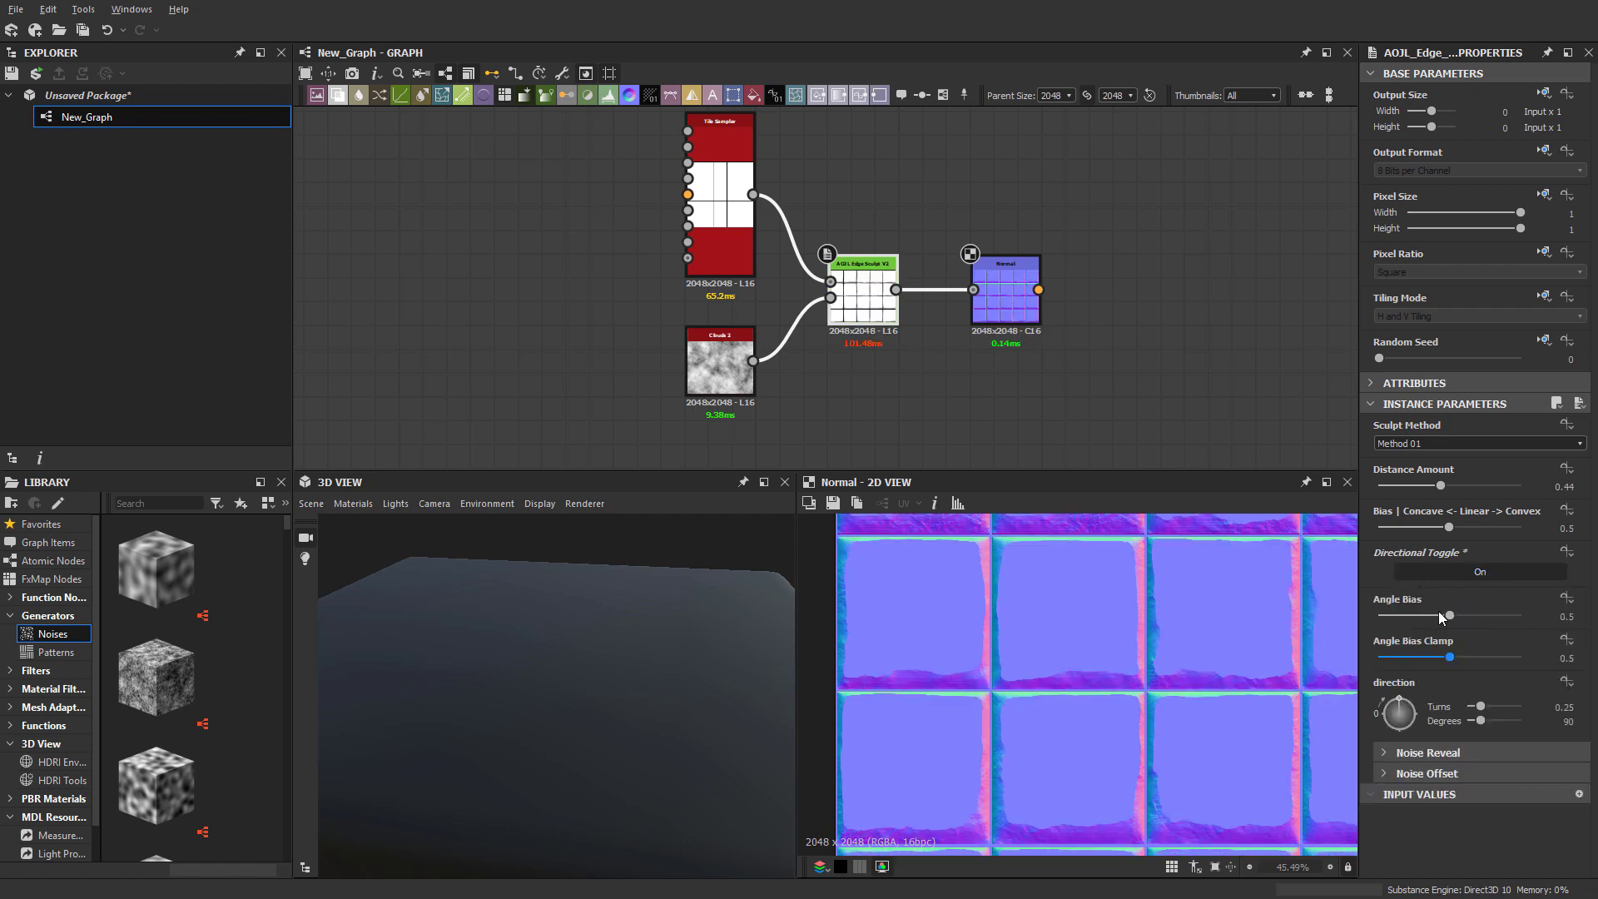
{"action": "left_click", "coordinate": [1461, 574]}
{"action": "left_click", "coordinate": [1461, 574]}
Rotate the chipping direction from about 19° to 180°, checking the tiles in the 2D view
{"action": "left_click_drag", "start_coordinate": [1399, 707], "coordinate": [1368, 744]}
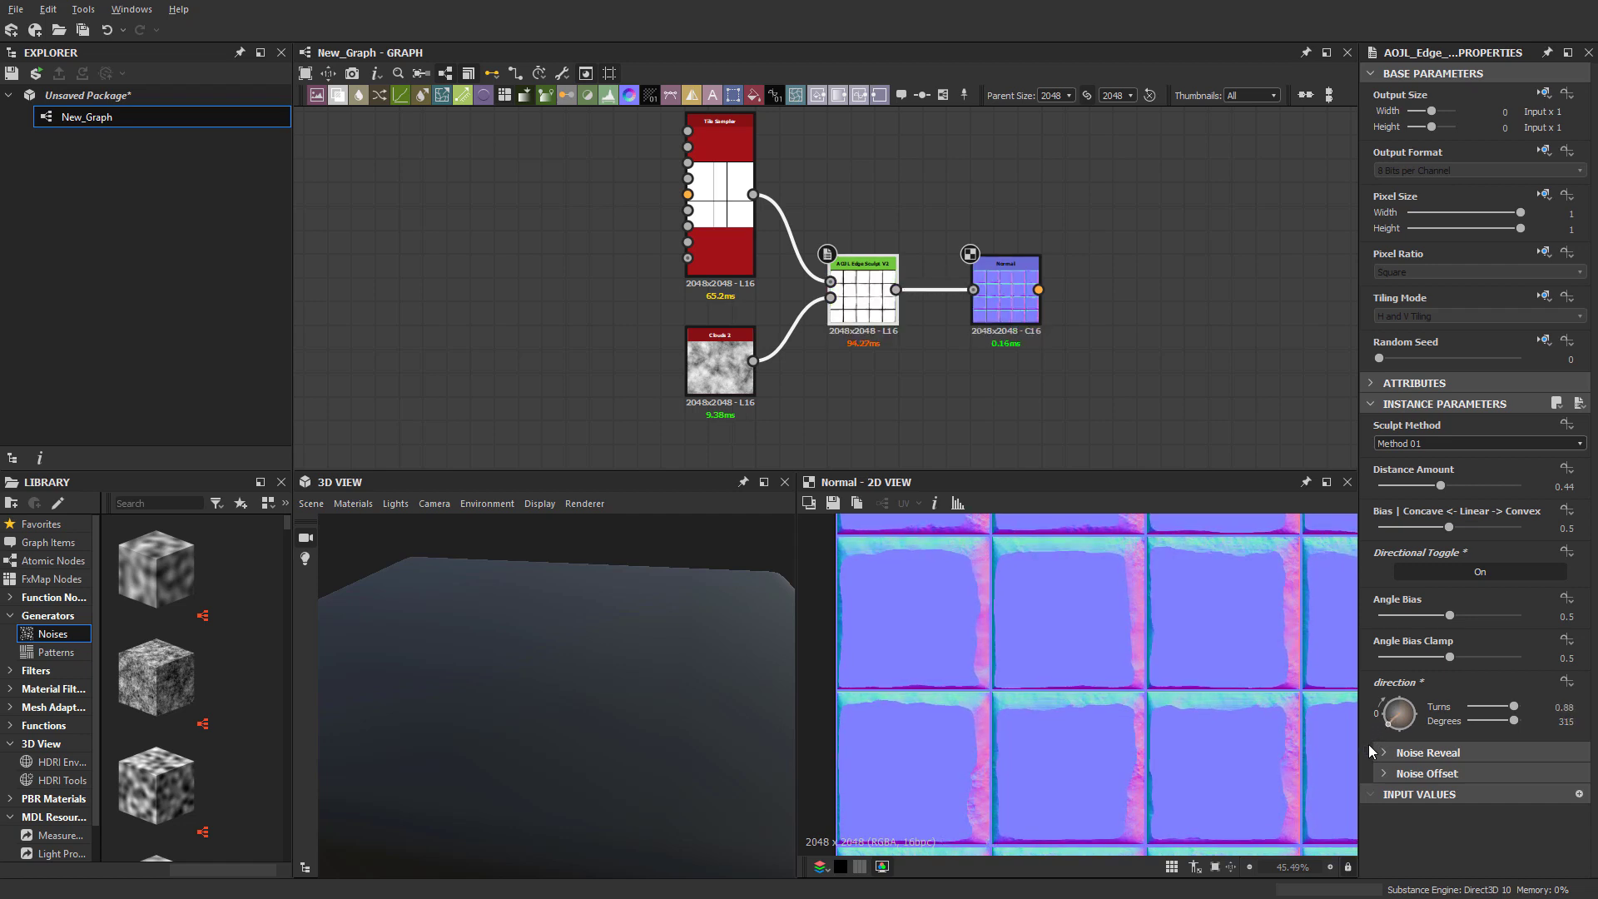
{"action": "scroll", "coordinate": [1167, 679], "scroll_direction": "down", "scroll_amount": 3}
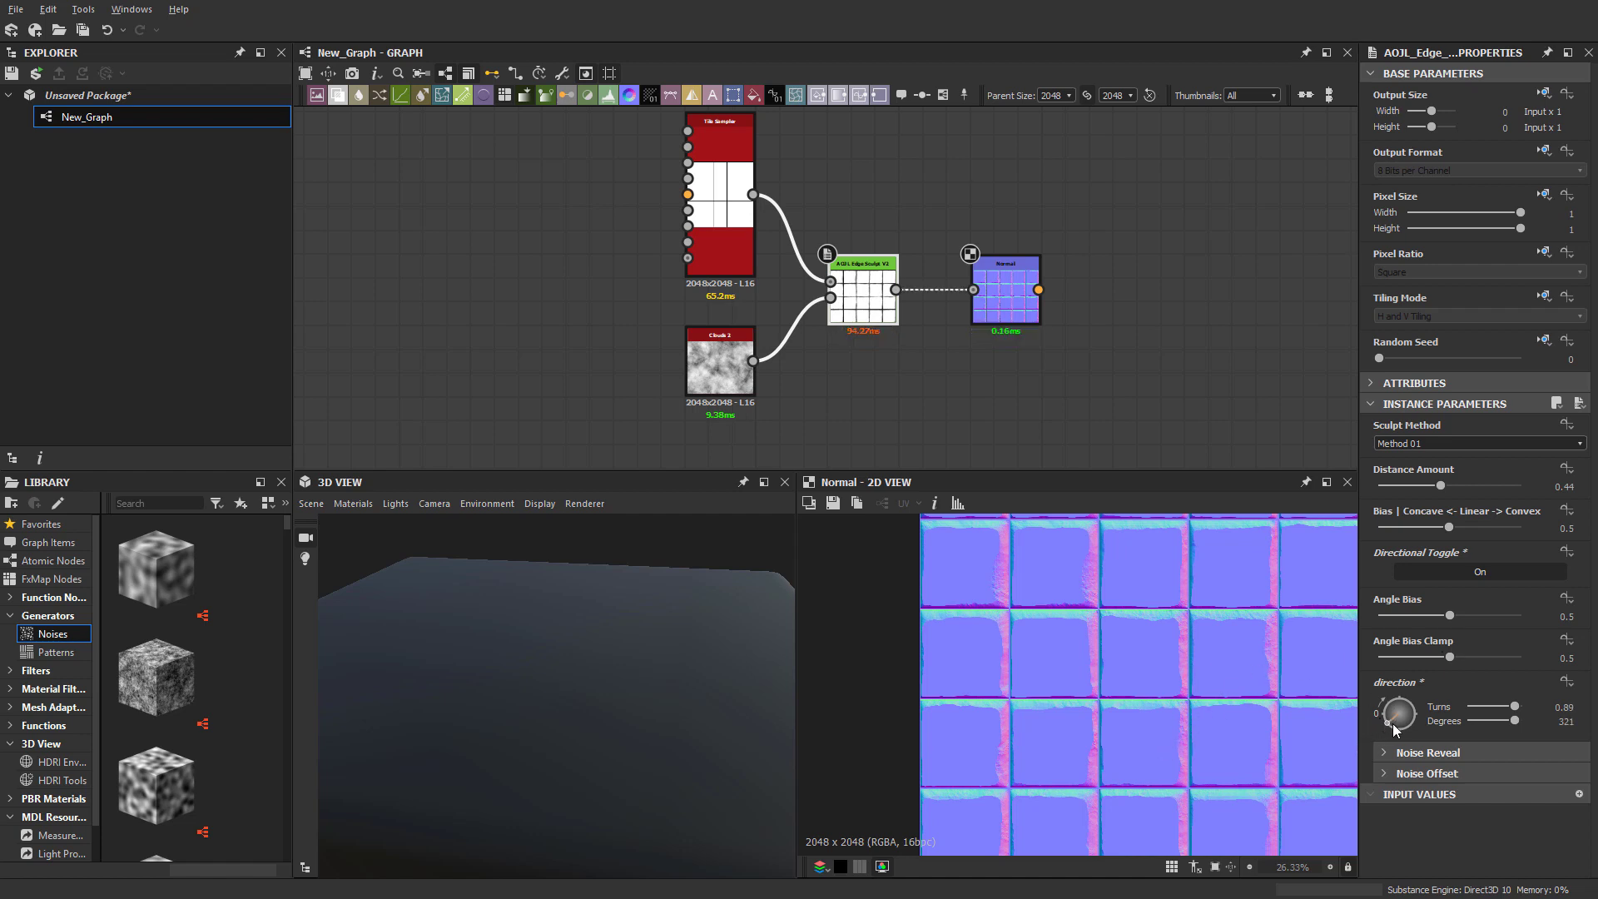
{"action": "left_click_drag", "start_coordinate": [1391, 722], "coordinate": [1459, 711]}
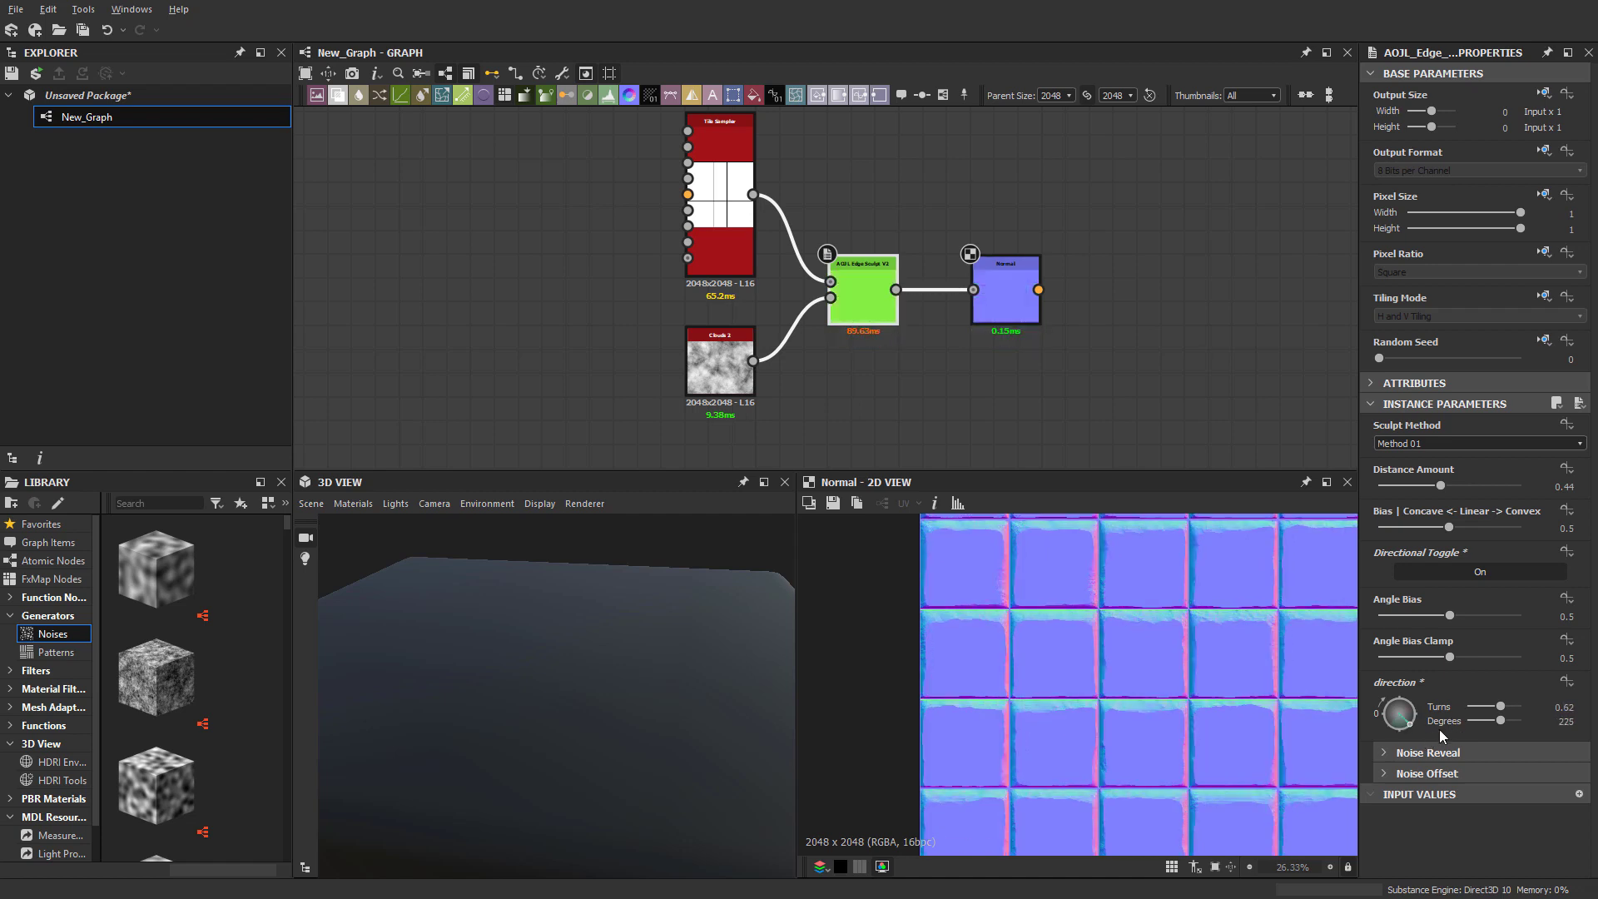
{"action": "scroll", "coordinate": [1141, 731], "scroll_direction": "up", "scroll_amount": 5}
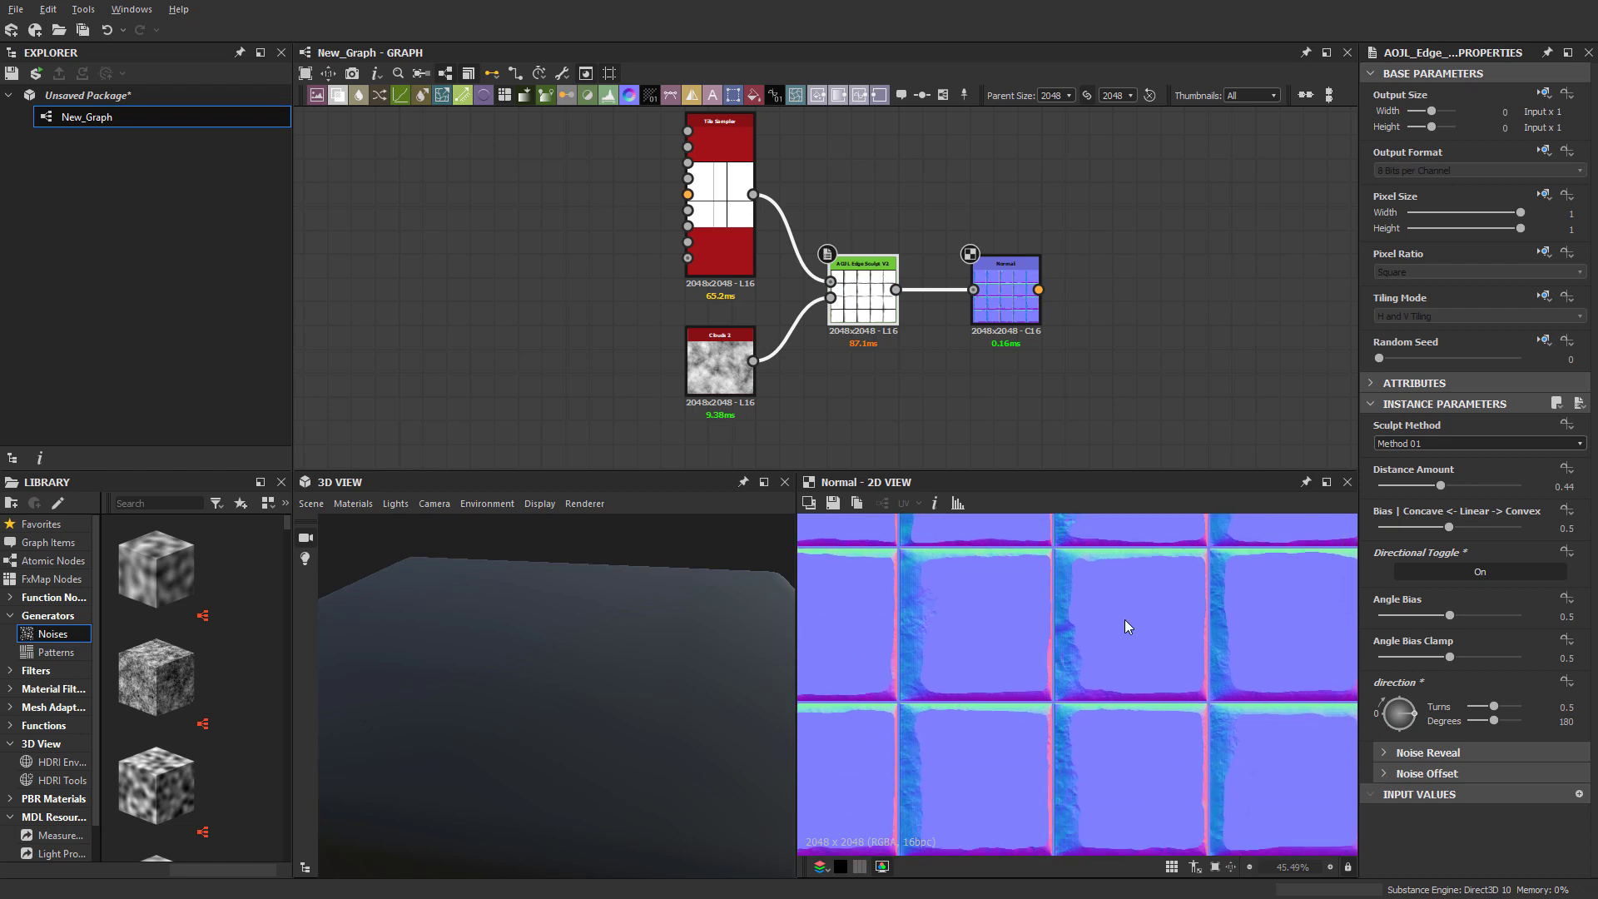
{"action": "middle_click_drag", "start_coordinate": [1162, 653], "coordinate": [1093, 706]}
{"action": "scroll", "coordinate": [1102, 702], "scroll_direction": "up", "scroll_amount": 1}
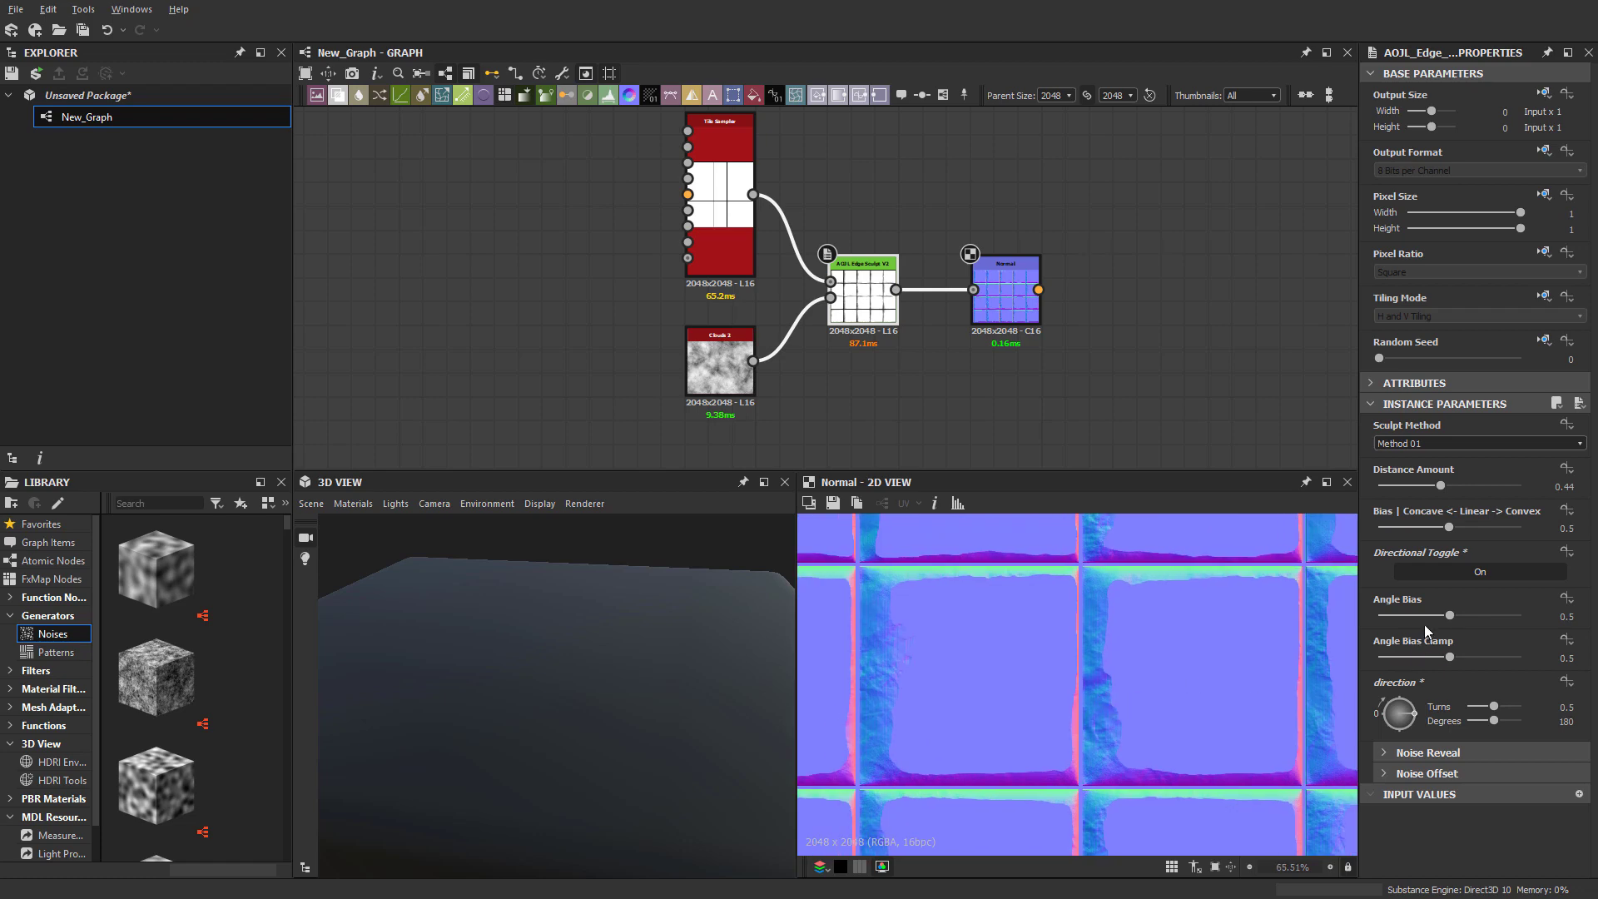
Lower Angle Bias, undo a direction change back to 180°, and leave directional sculpting on
{"action": "left_click_drag", "start_coordinate": [1430, 614], "coordinate": [1365, 614]}
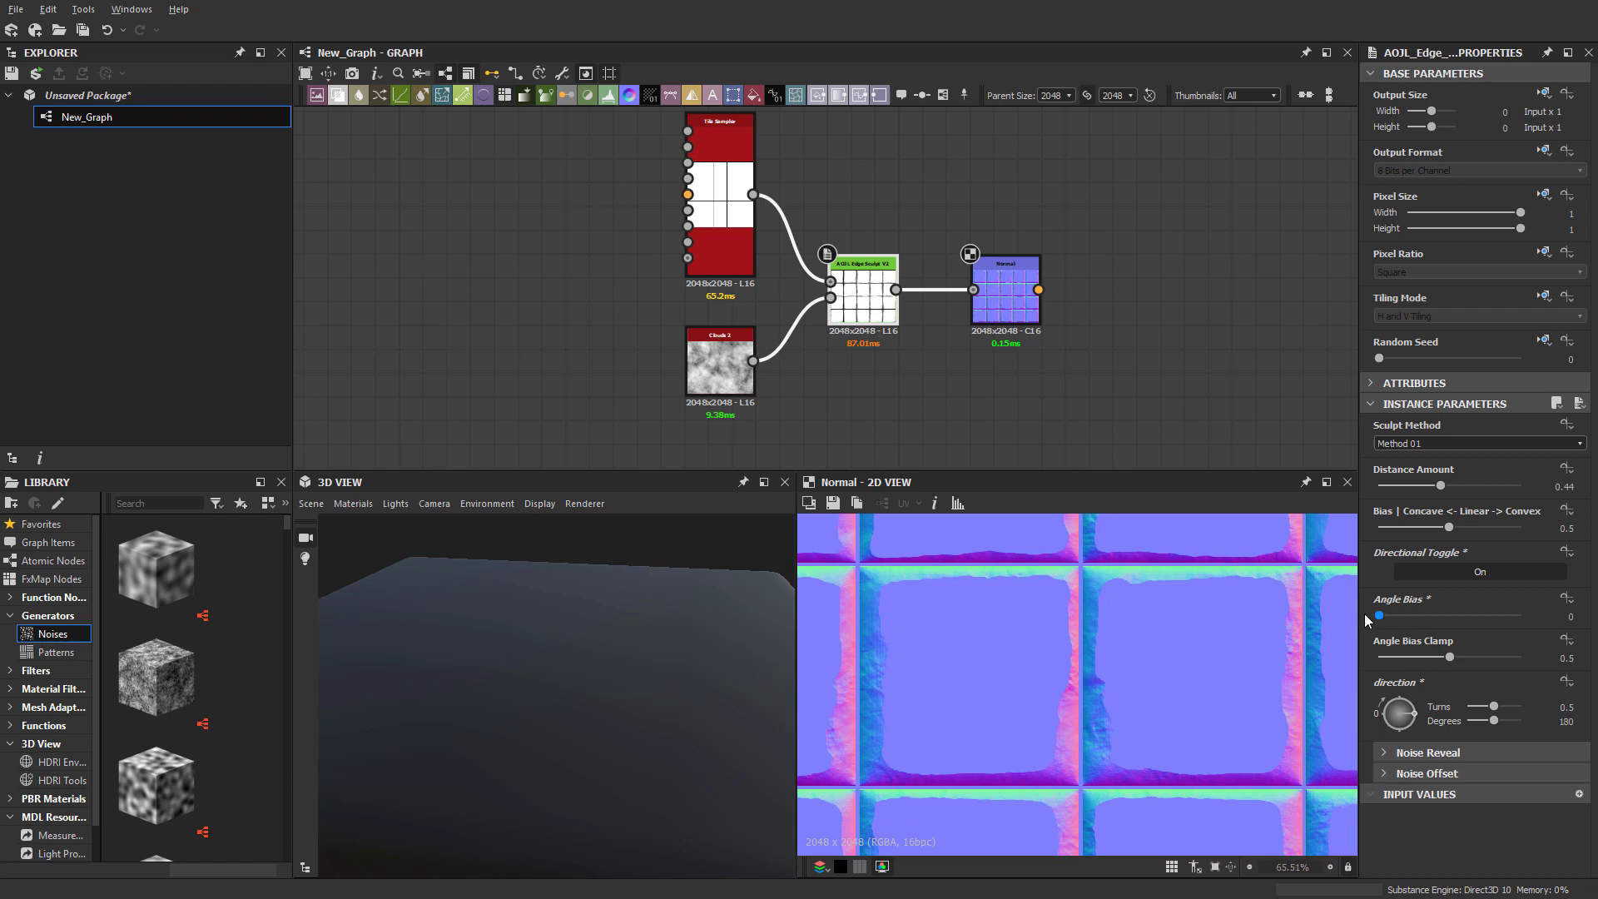
{"action": "mouse_move", "coordinate": [1413, 714]}
{"action": "left_mouse_down"}
{"action": "mouse_move", "coordinate": [1375, 730]}
{"action": "mouse_move", "coordinate": [1395, 727]}
{"action": "left_mouse_up"}
{"action": "key", "text": "ctrl+z"}
{"action": "left_click", "coordinate": [1423, 575]}
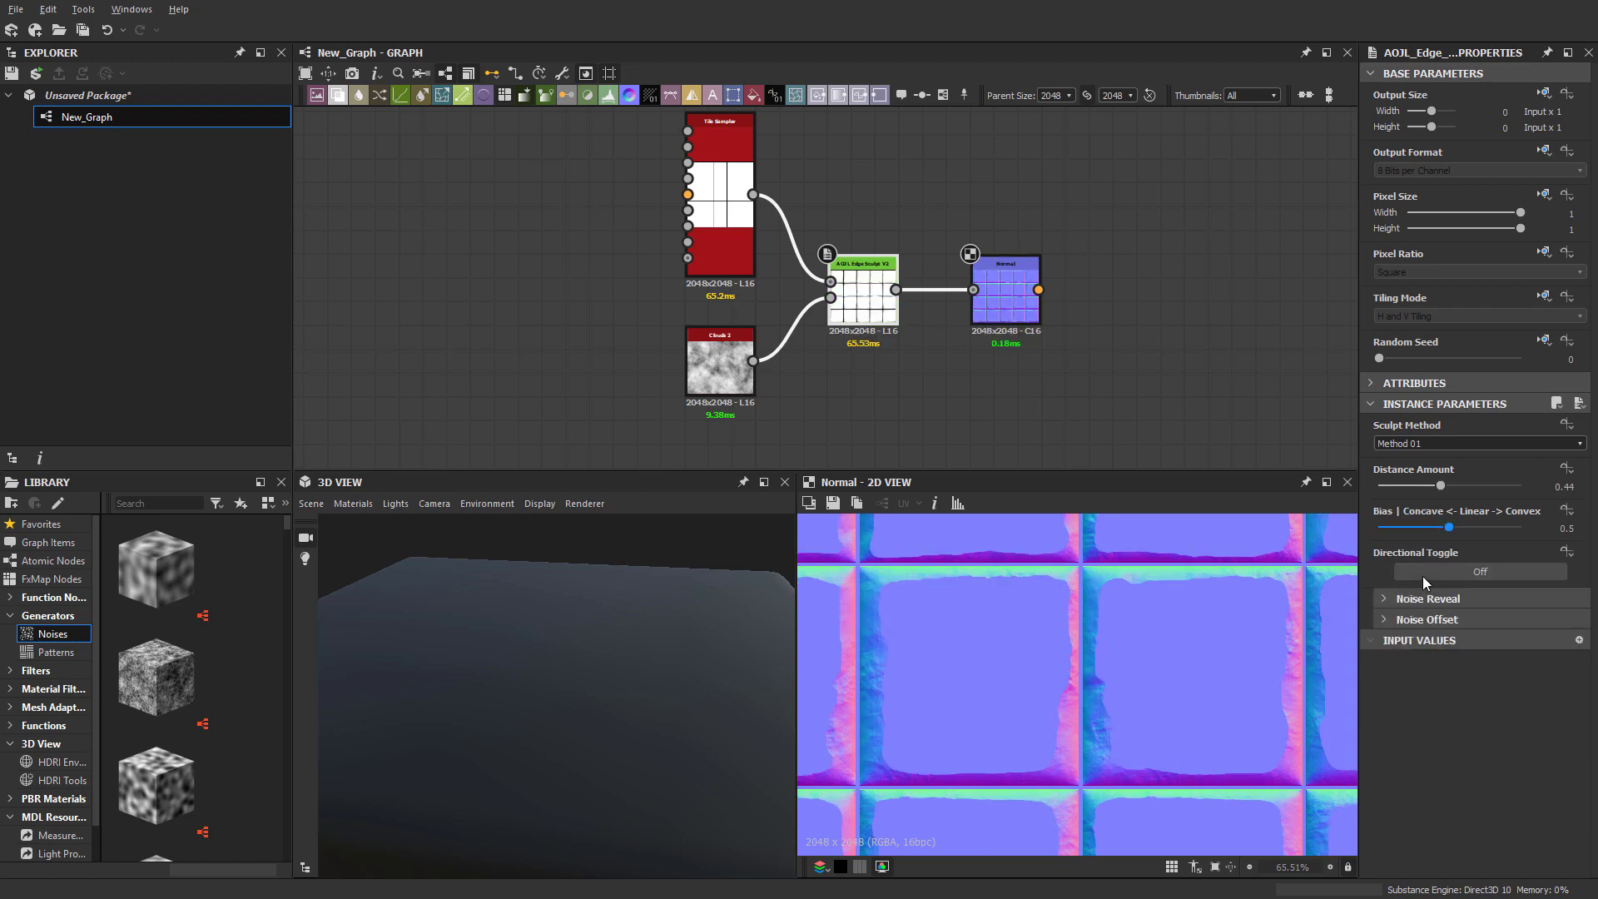
{"action": "left_click", "coordinate": [1421, 576]}
{"action": "left_click", "coordinate": [1421, 576]}
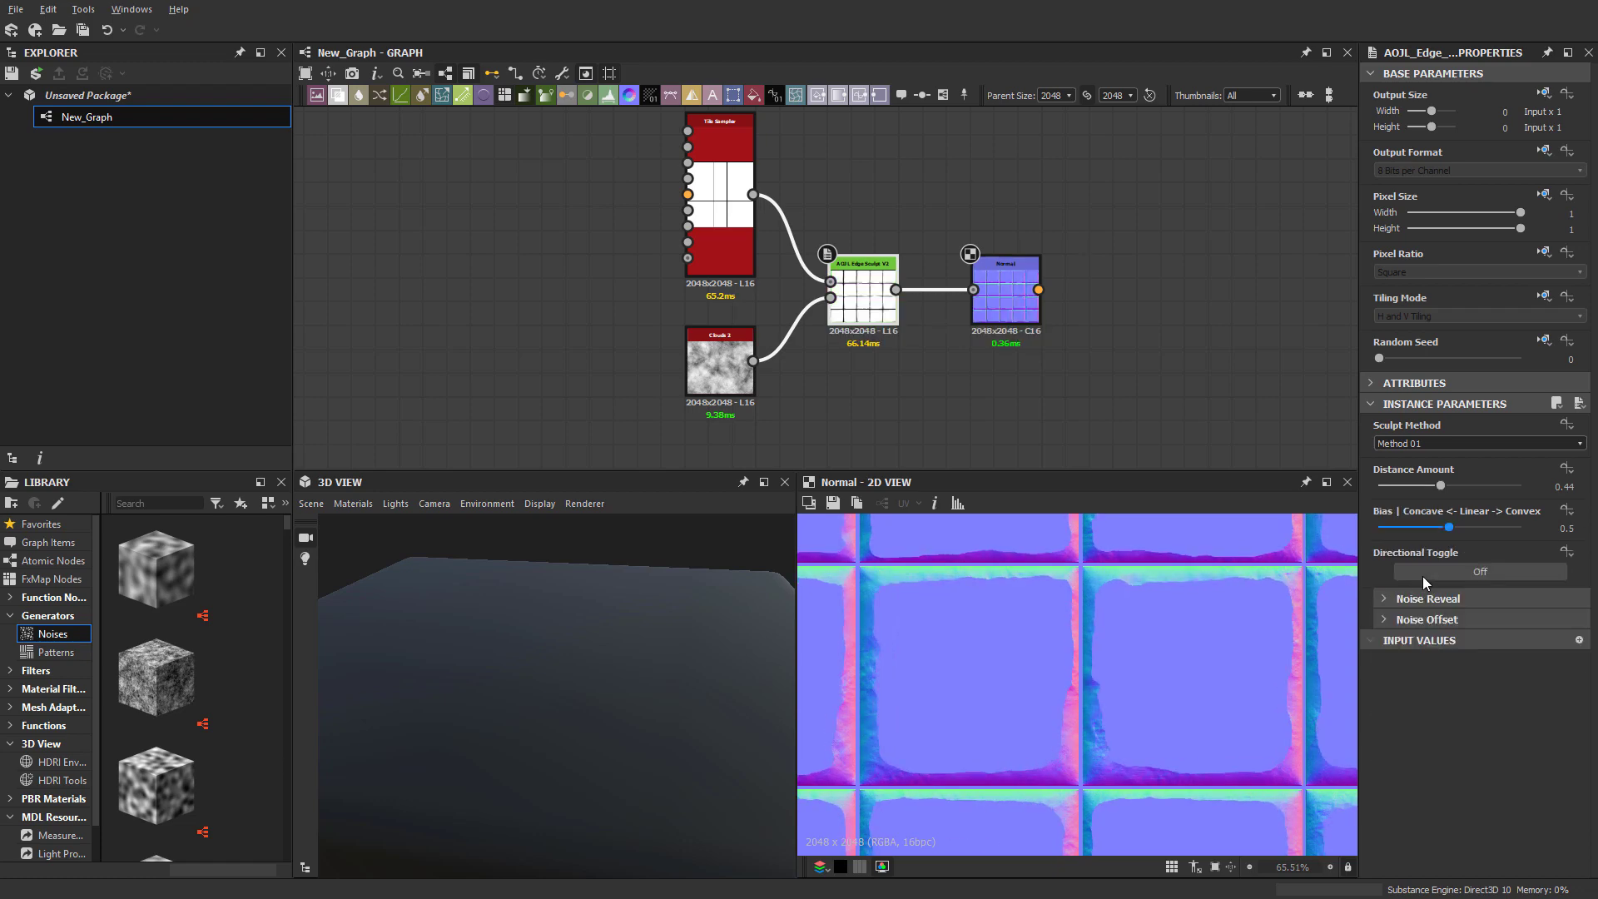
{"action": "left_click", "coordinate": [1421, 576]}
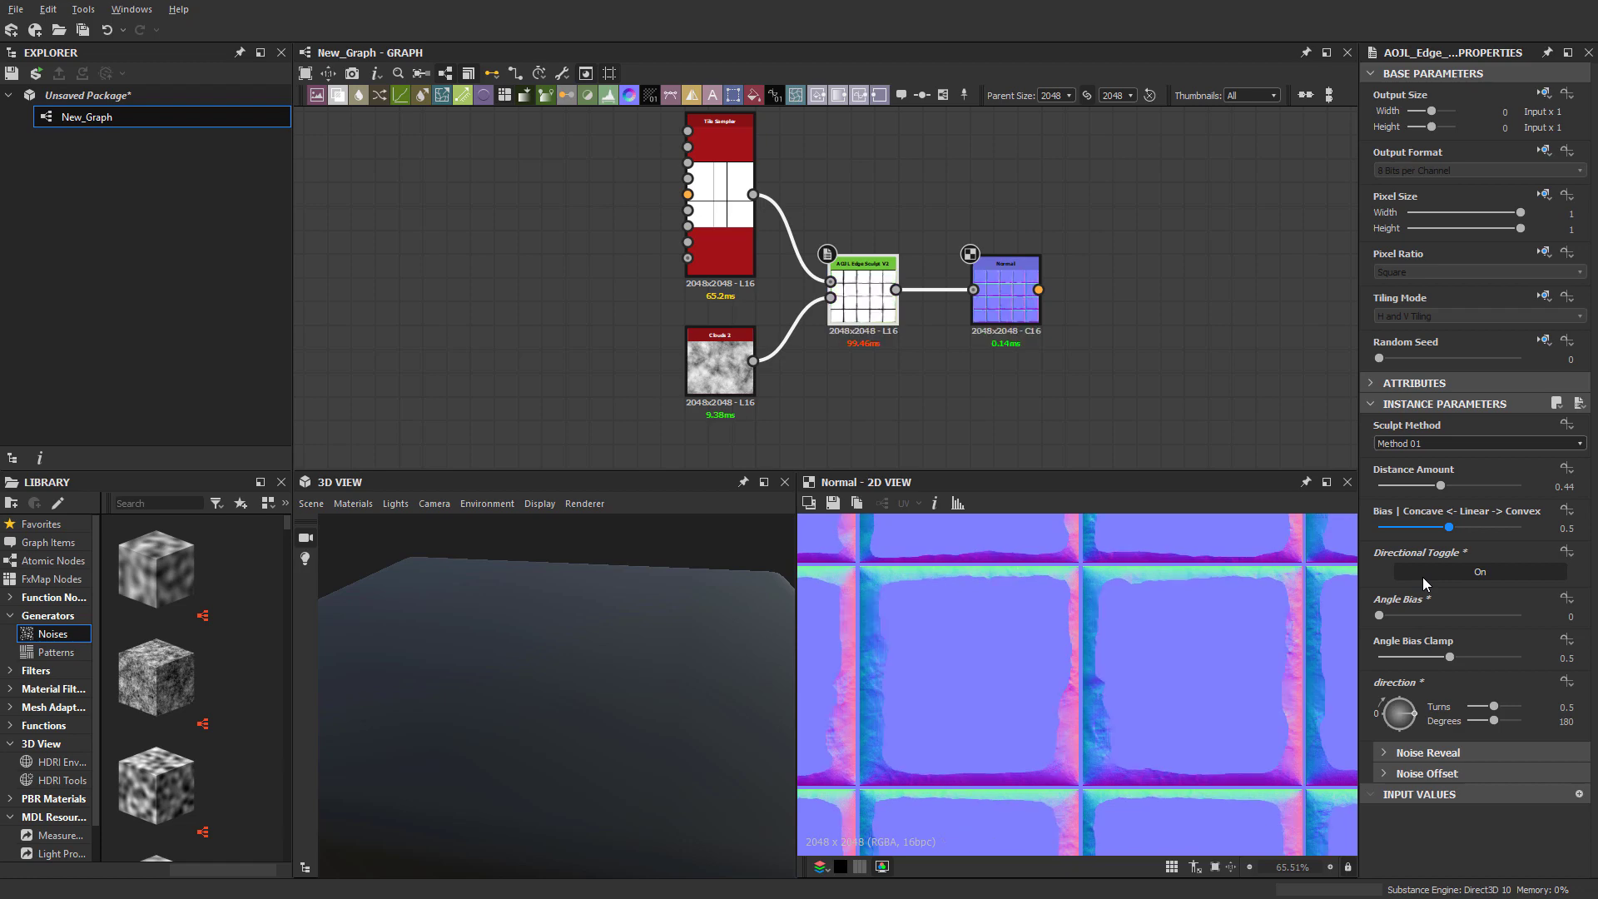
{"action": "left_click", "coordinate": [1421, 577]}
{"action": "left_click", "coordinate": [1422, 577]}
Raise Angle Bias to 1 and inspect the tile seams in the normal preview
{"action": "left_click", "coordinate": [1444, 616]}
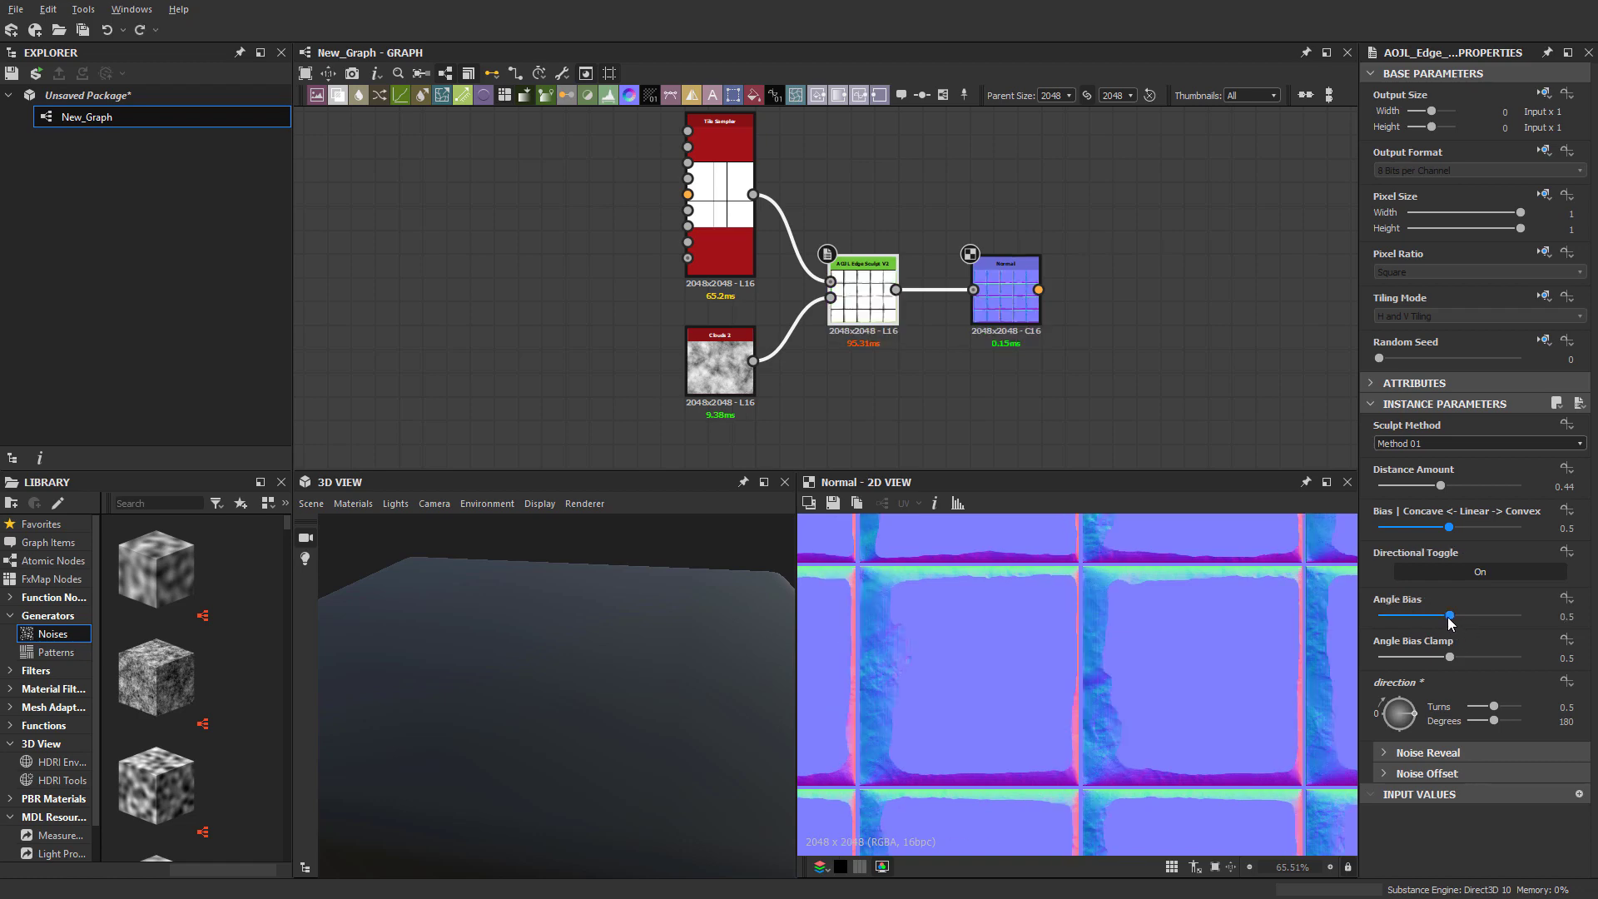
{"action": "left_click_drag", "start_coordinate": [1428, 616], "coordinate": [1530, 626]}
{"action": "scroll", "coordinate": [1125, 662], "scroll_direction": "up", "scroll_amount": 3}
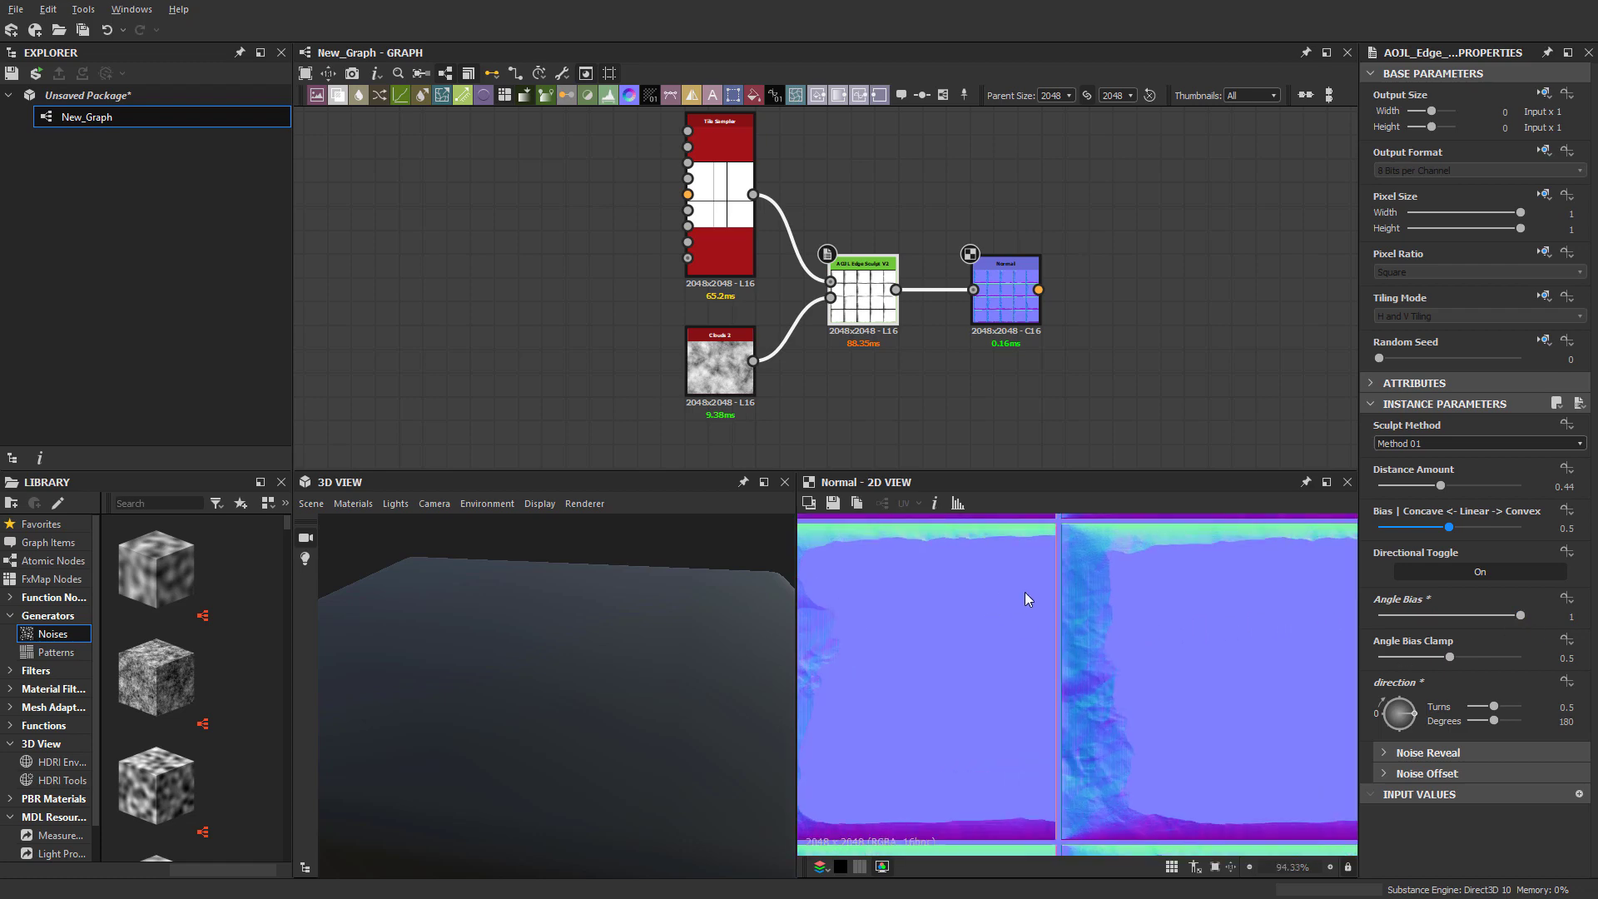
{"action": "scroll", "coordinate": [1095, 603], "scroll_direction": "up", "scroll_amount": 3}
{"action": "scroll", "coordinate": [1084, 582], "scroll_direction": "up", "scroll_amount": 3}
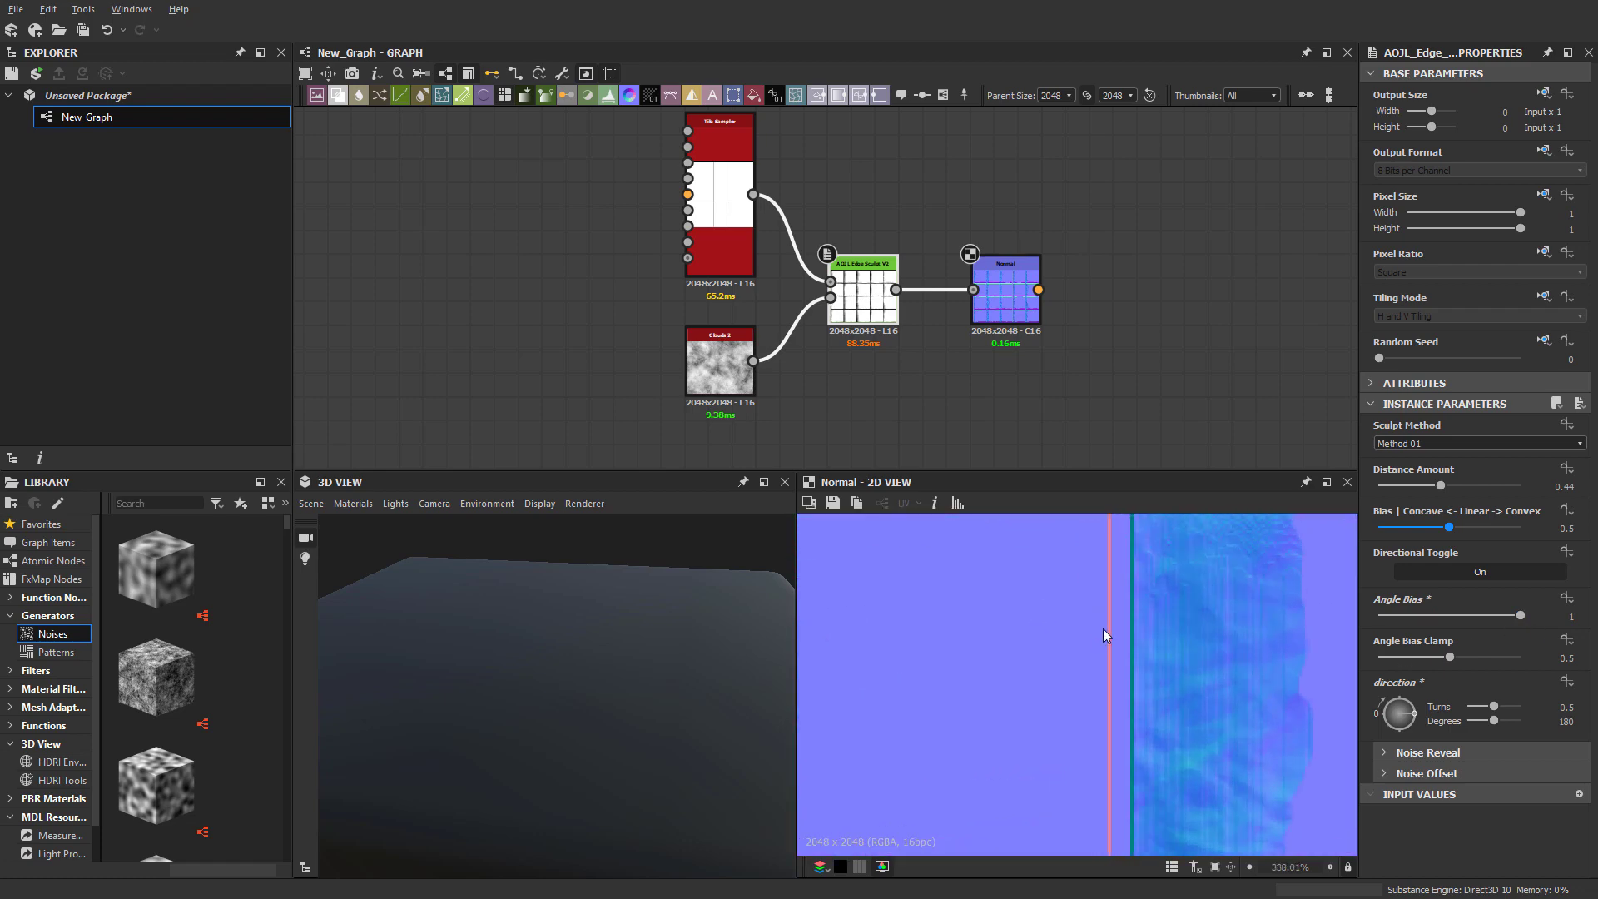
{"action": "scroll", "coordinate": [1110, 626], "scroll_direction": "down", "scroll_amount": 5}
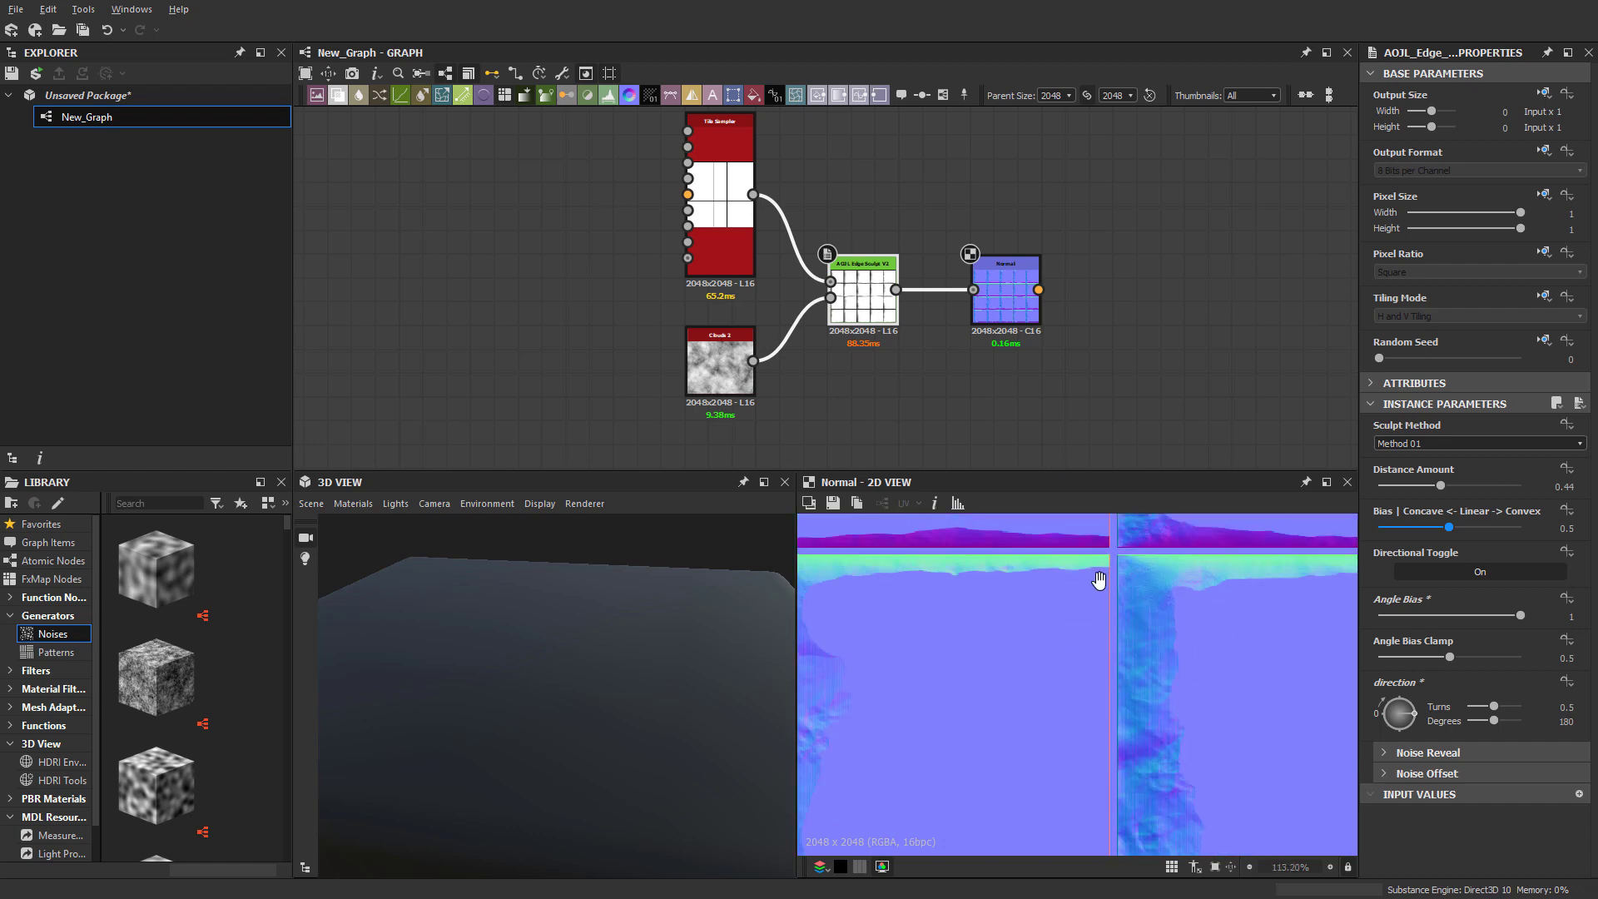
{"action": "scroll", "coordinate": [1105, 610], "scroll_direction": "down", "scroll_amount": 4}
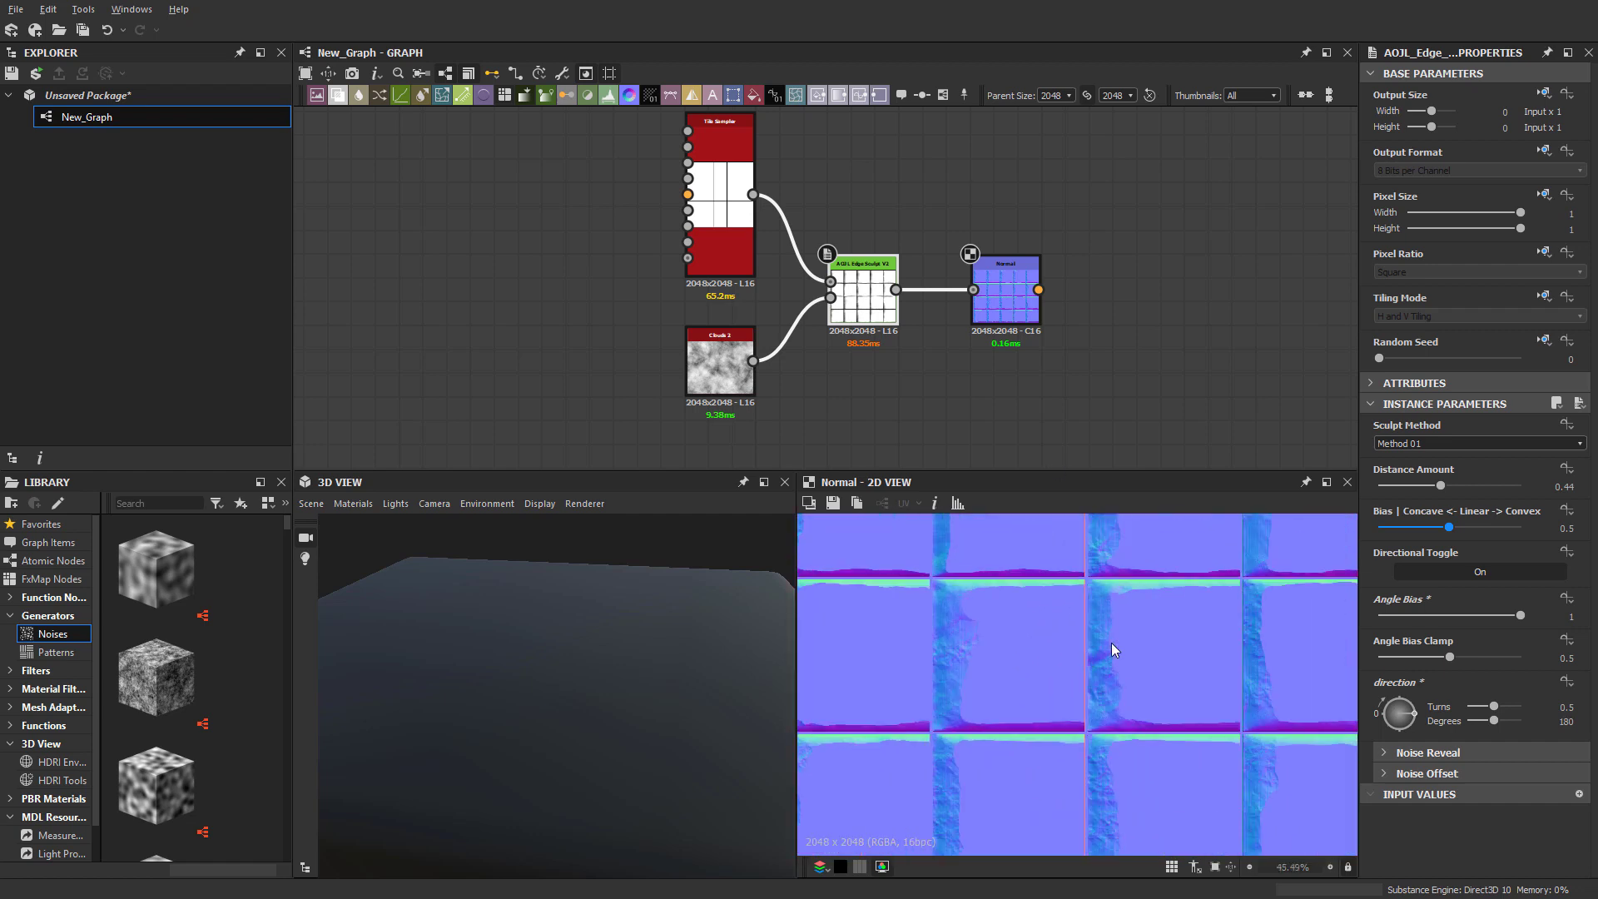
{"action": "middle_click_drag", "start_coordinate": [1112, 643], "coordinate": [1095, 649]}
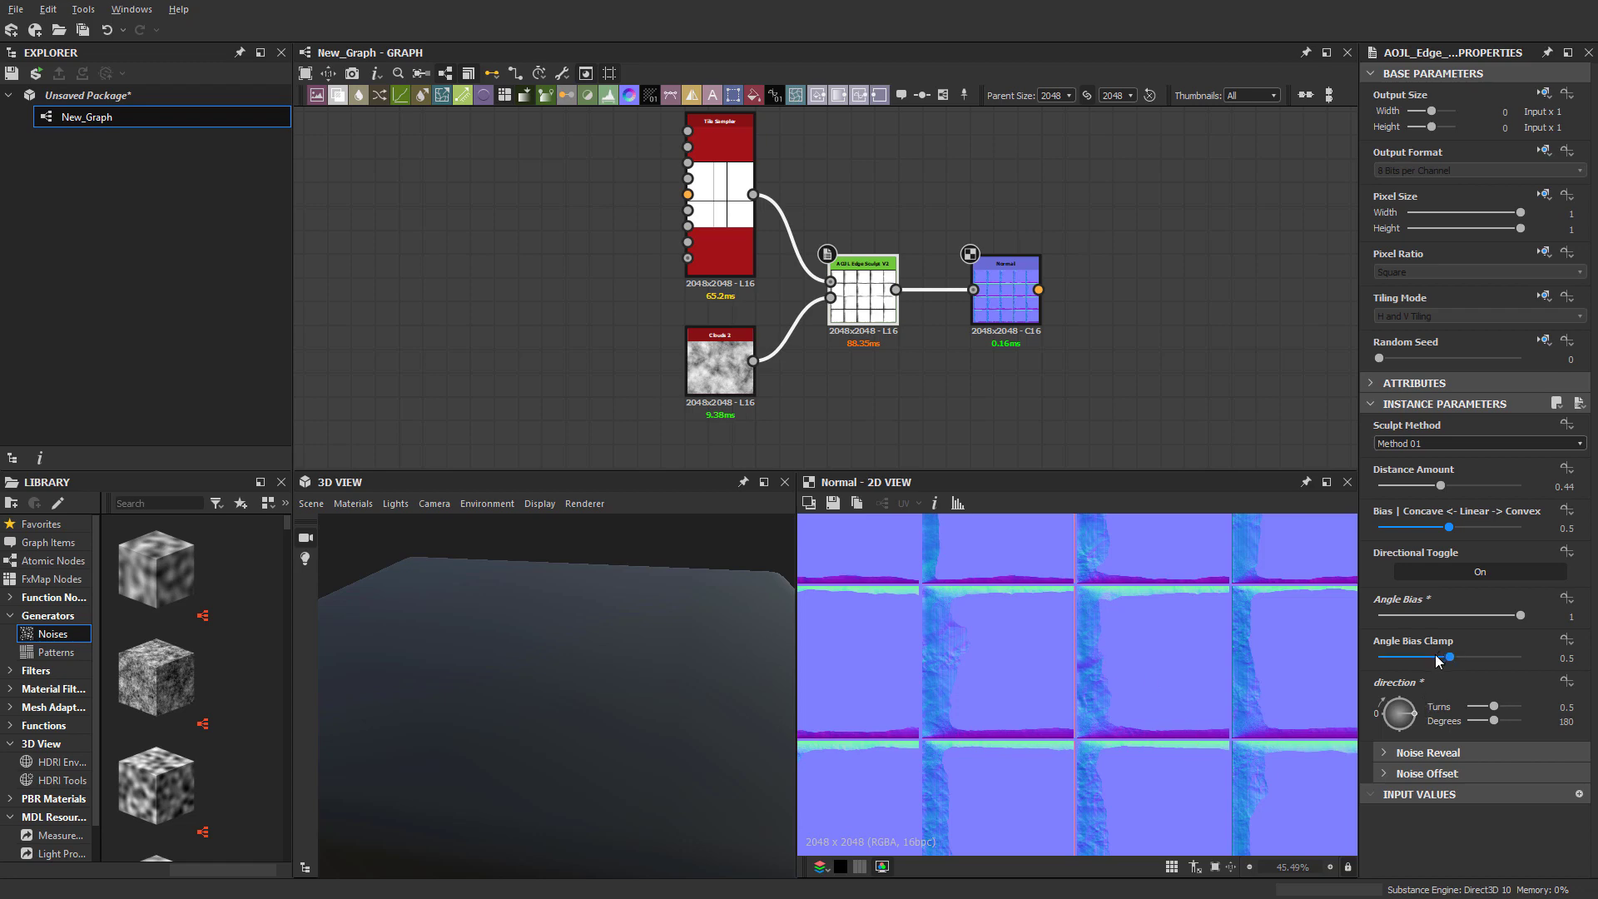
Set Angle Bias Clamp to 0.67, direction to 135° and Angle Bias to 0.76
{"action": "left_click_drag", "start_coordinate": [1437, 660], "coordinate": [1375, 661]}
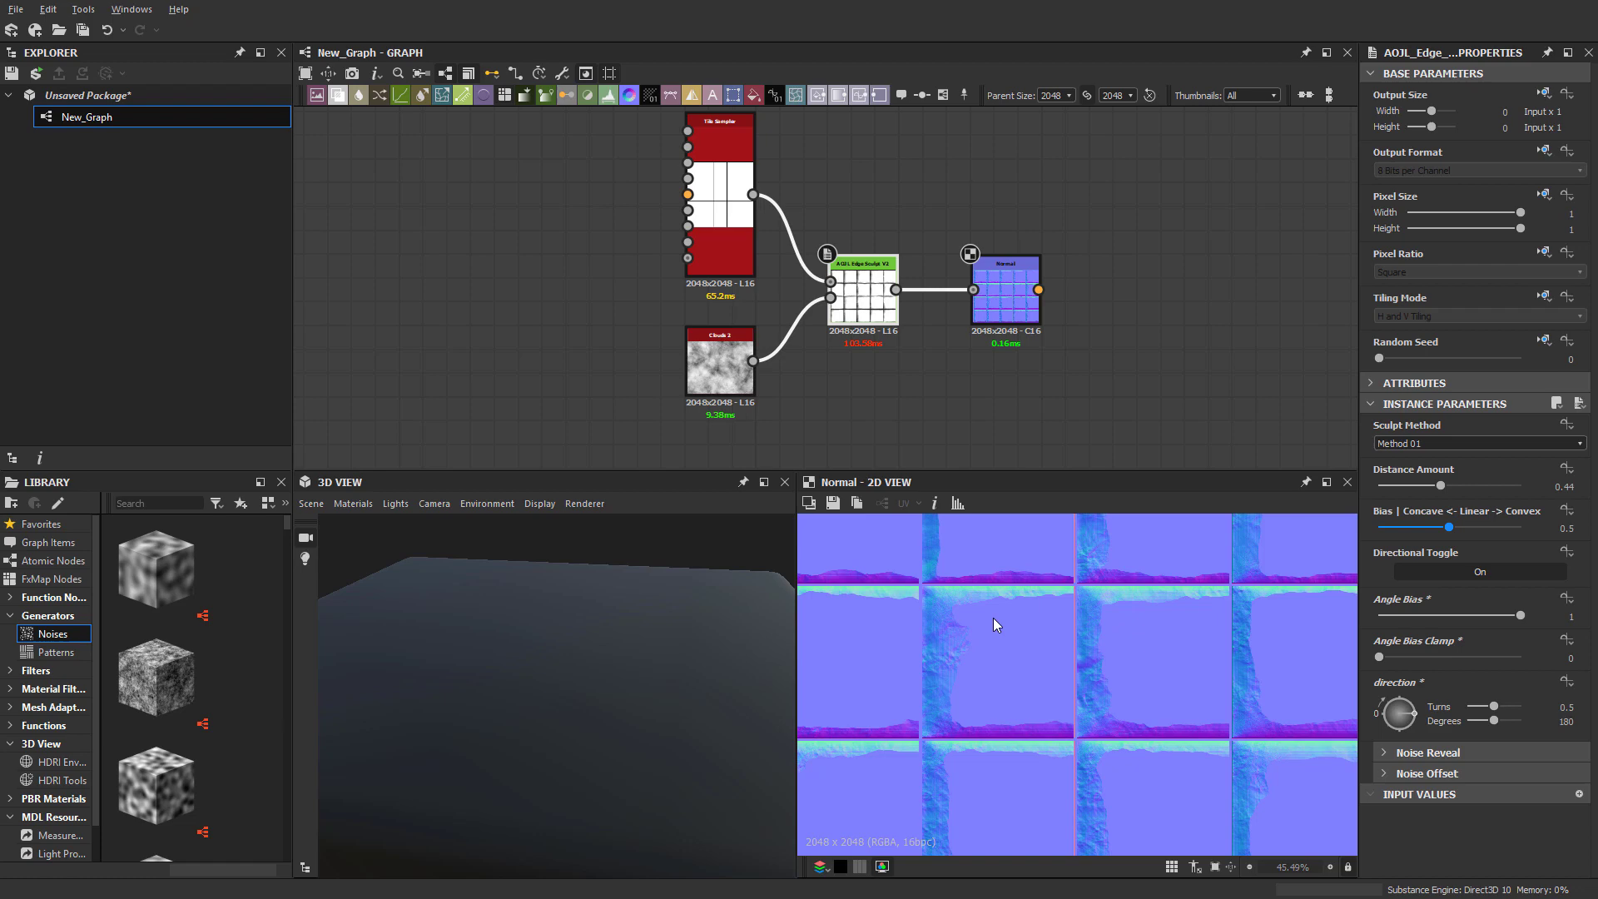
{"action": "left_click_drag", "start_coordinate": [1398, 662], "coordinate": [1531, 669]}
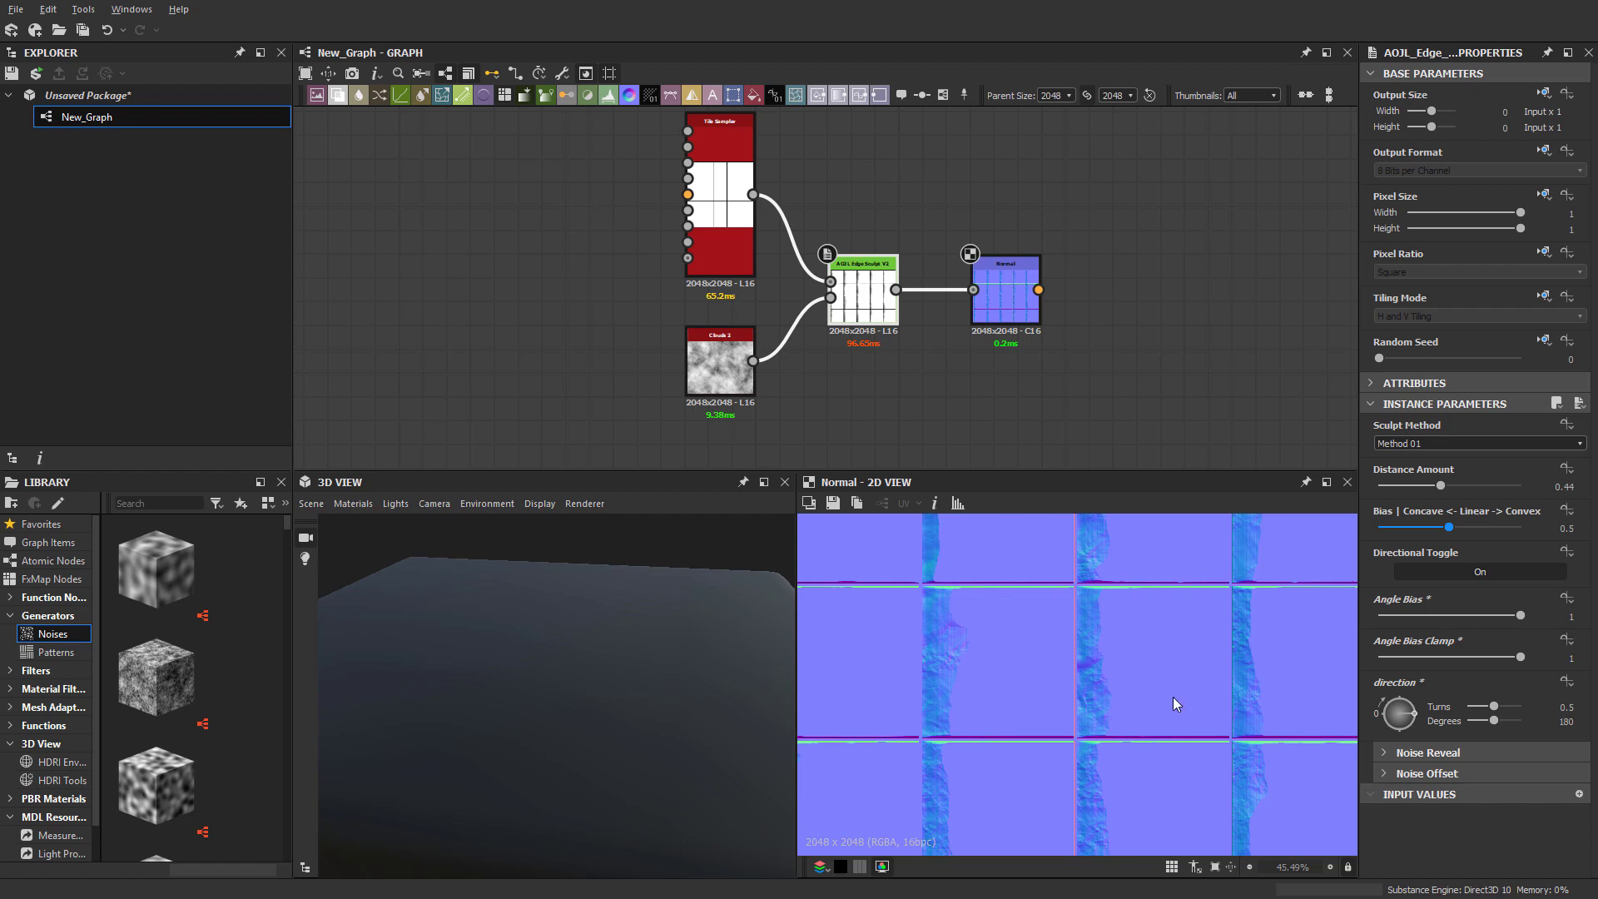
{"action": "left_click_drag", "start_coordinate": [1381, 702], "coordinate": [1410, 708]}
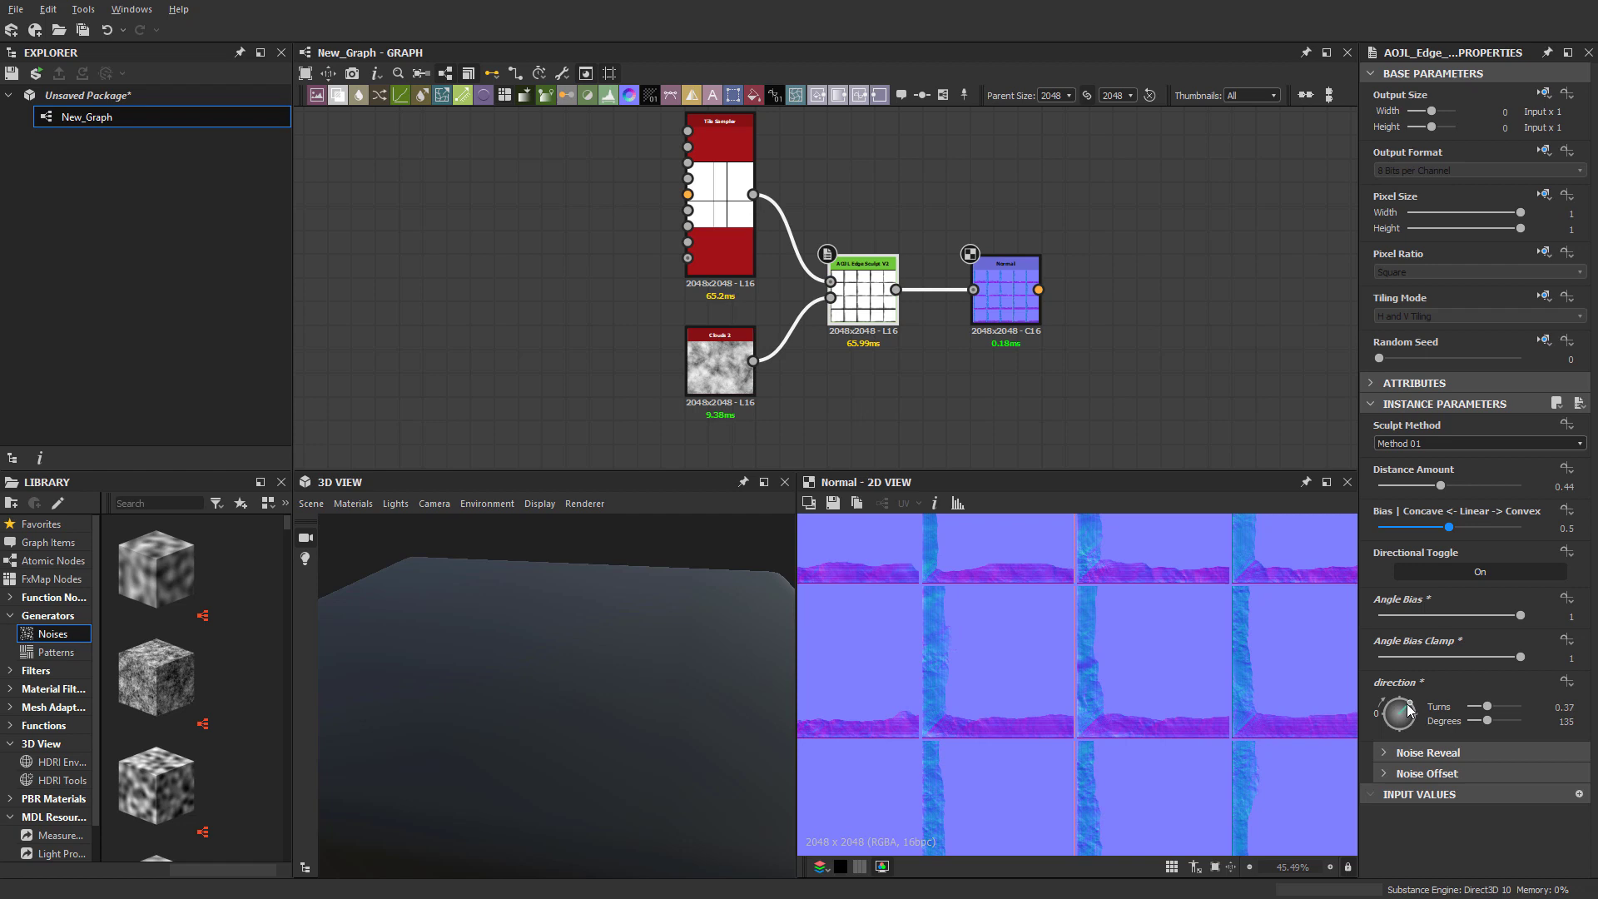
{"action": "left_click_drag", "start_coordinate": [1508, 618], "coordinate": [1473, 660]}
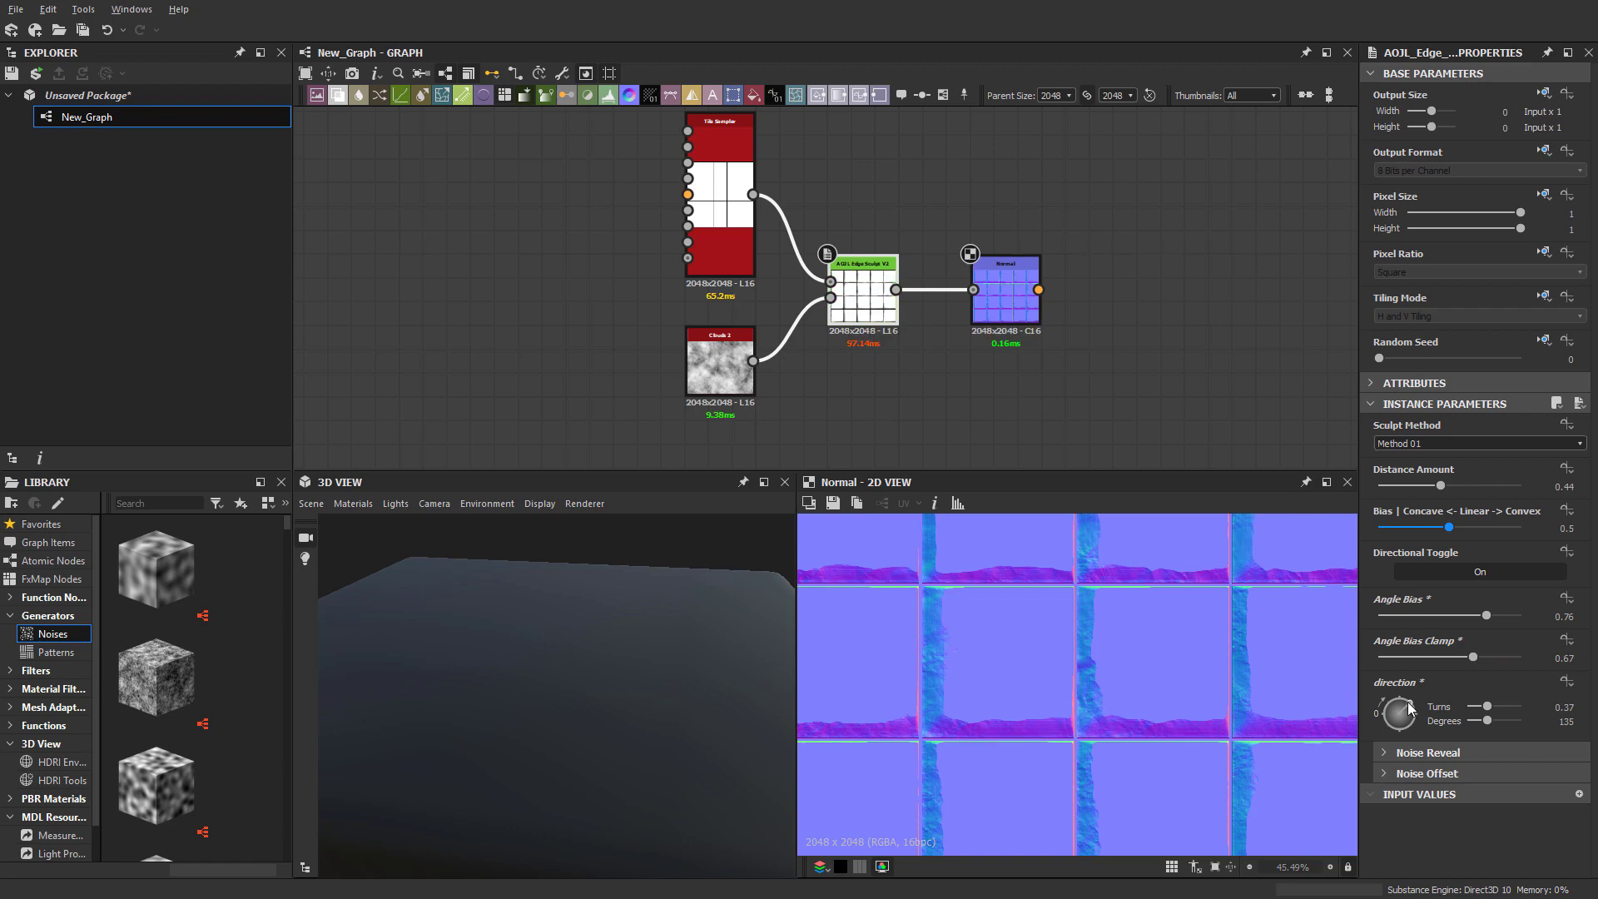
{"action": "scroll", "coordinate": [1175, 676], "scroll_direction": "down", "scroll_amount": 3}
{"action": "middle_click_drag", "start_coordinate": [1175, 675], "coordinate": [1141, 699]}
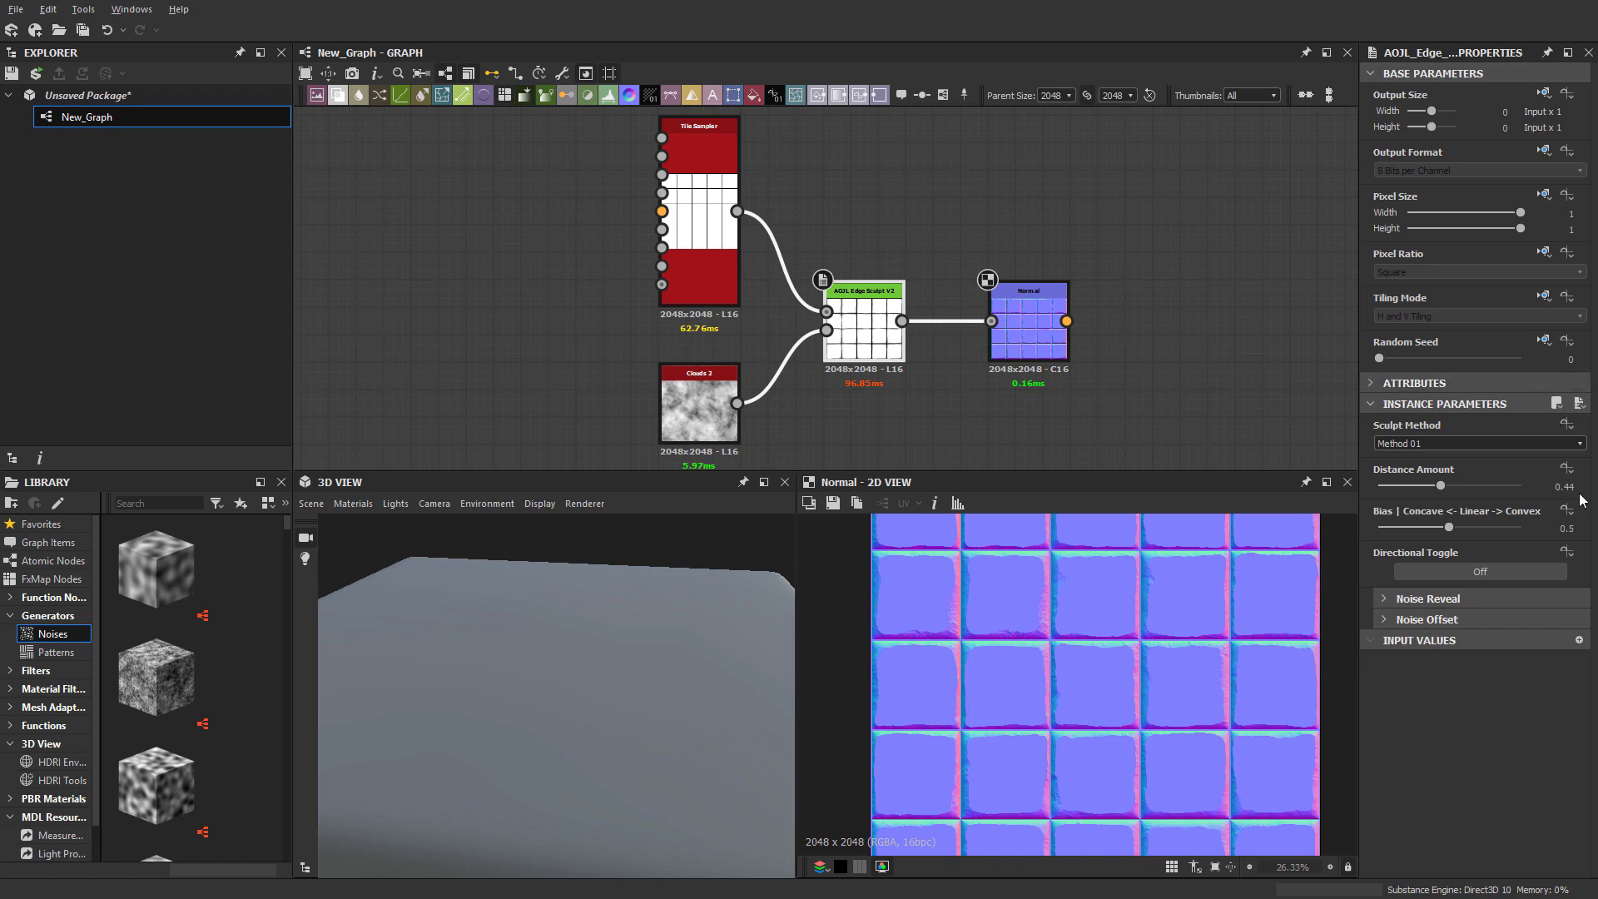
Expand Noise Reveal, raise Distance Amount to 0.87, and begin lowering Noise Reveal while inspecting a tile corner
{"action": "left_click", "coordinate": [1415, 601]}
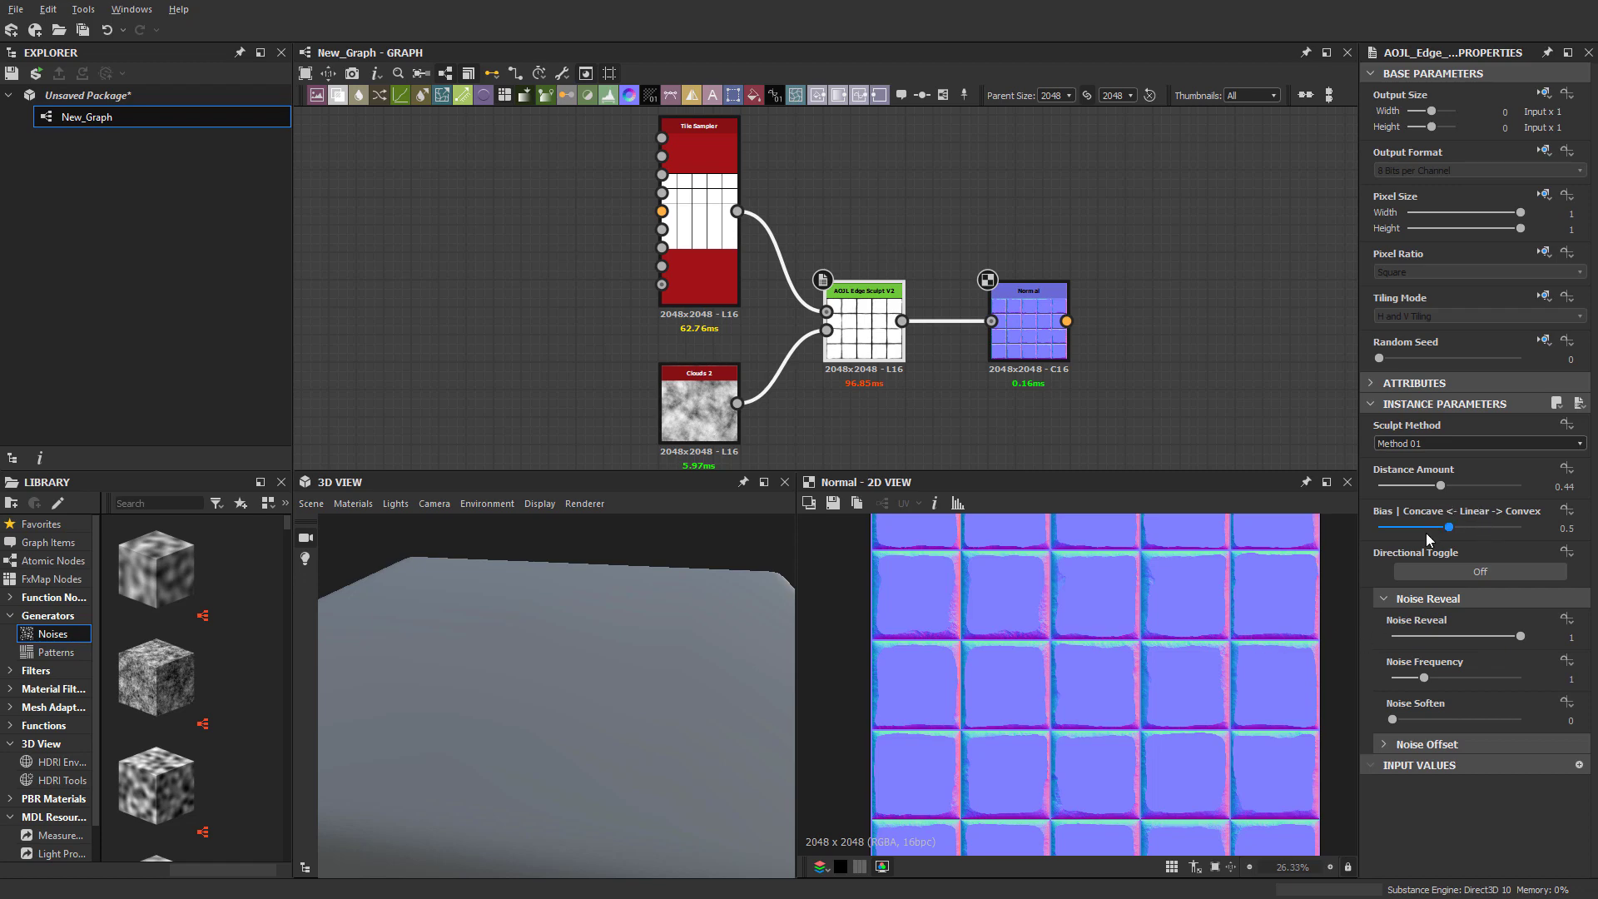
{"action": "left_click_drag", "start_coordinate": [1440, 485], "coordinate": [1489, 566]}
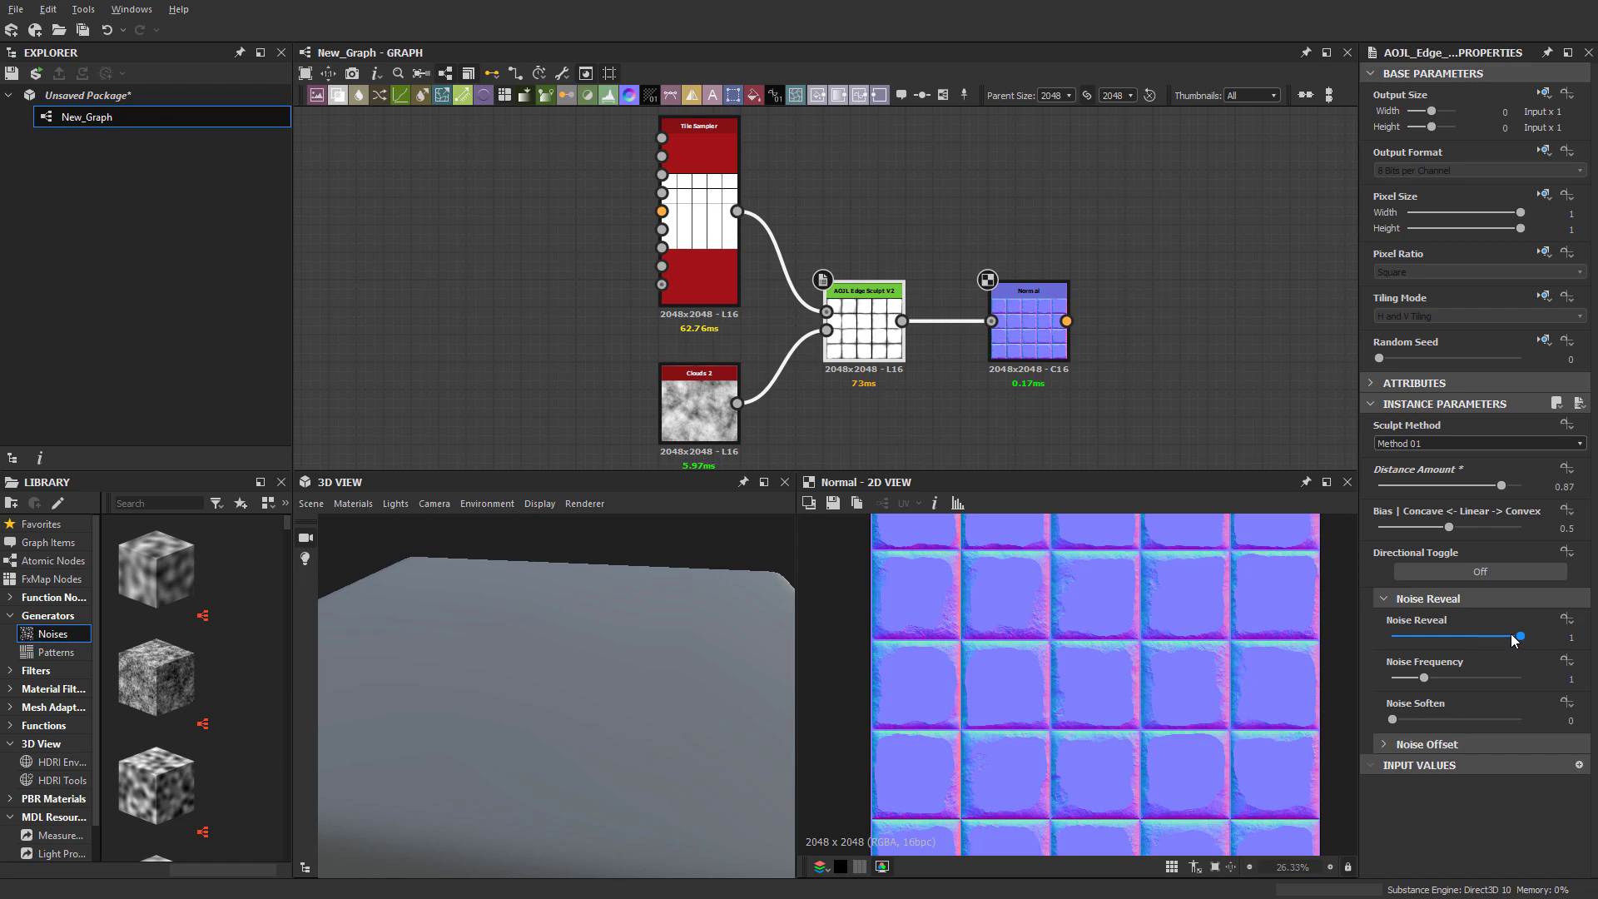
{"action": "left_click_drag", "start_coordinate": [1507, 642], "coordinate": [1449, 646]}
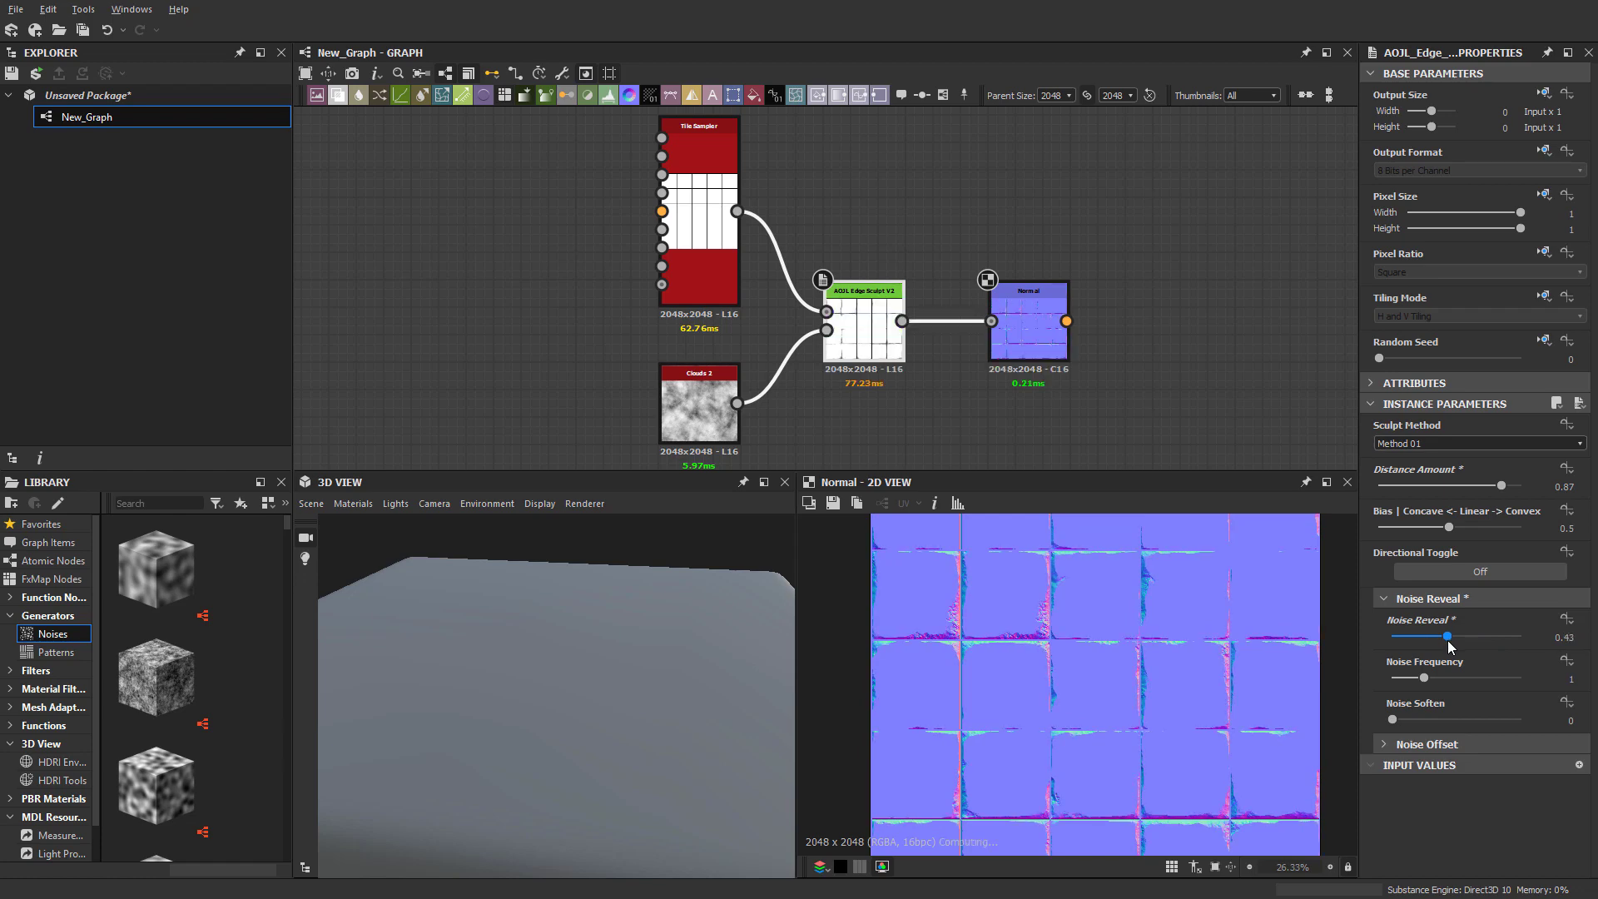
{"action": "scroll", "coordinate": [1085, 658], "scroll_direction": "up", "scroll_amount": 2}
{"action": "scroll", "coordinate": [1089, 581], "scroll_direction": "down", "scroll_amount": 2}
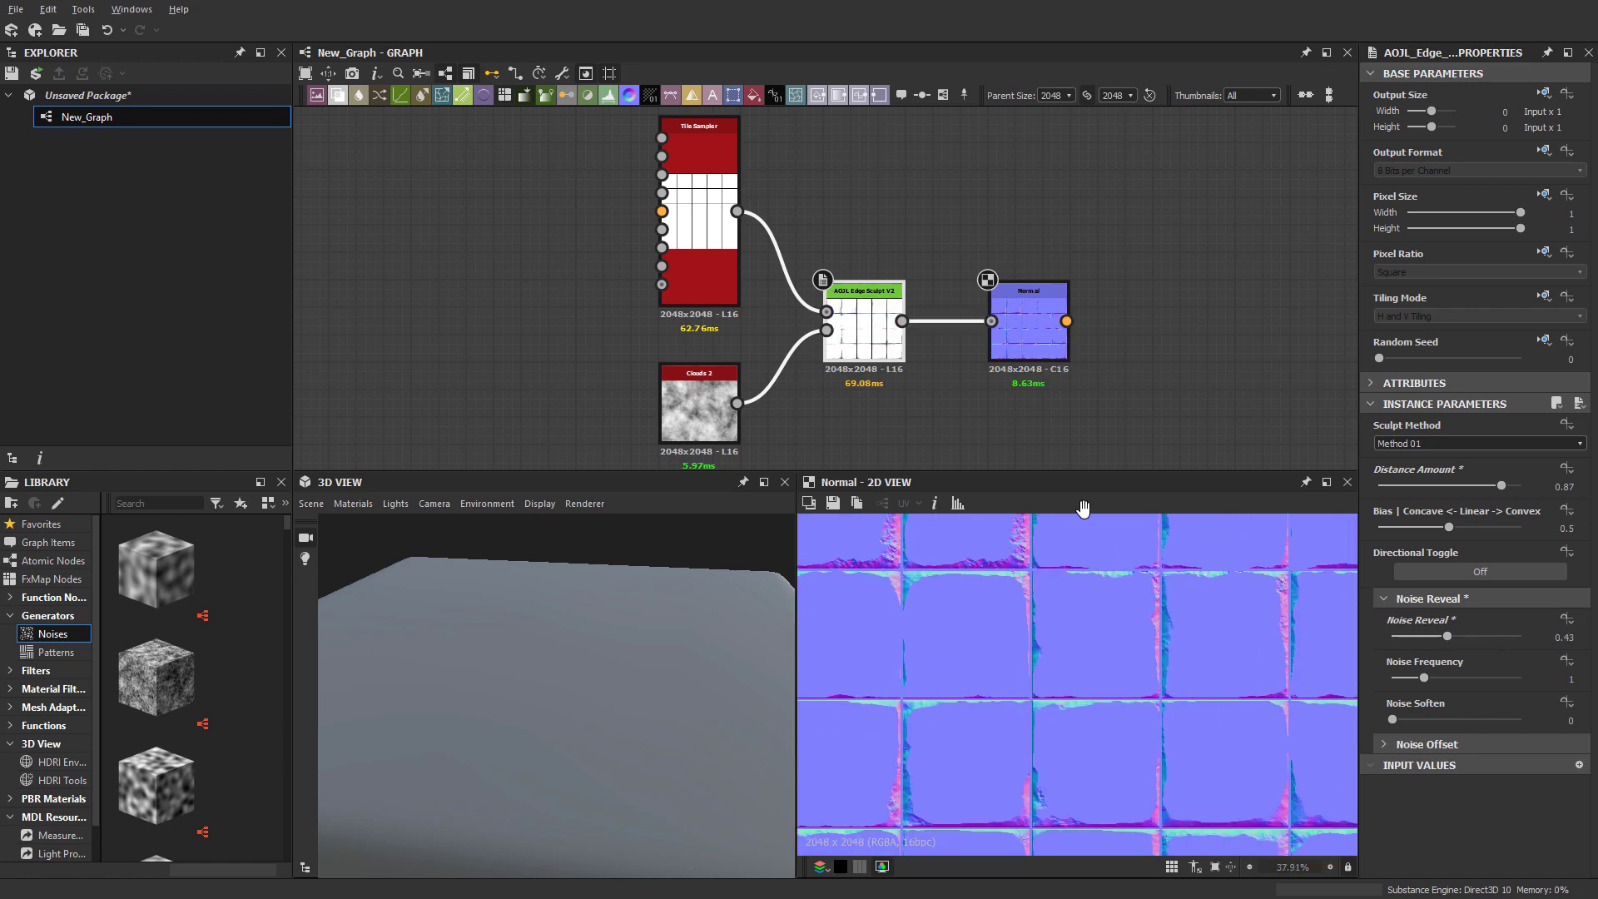
{"action": "scroll", "coordinate": [1105, 640], "scroll_direction": "up", "scroll_amount": 4}
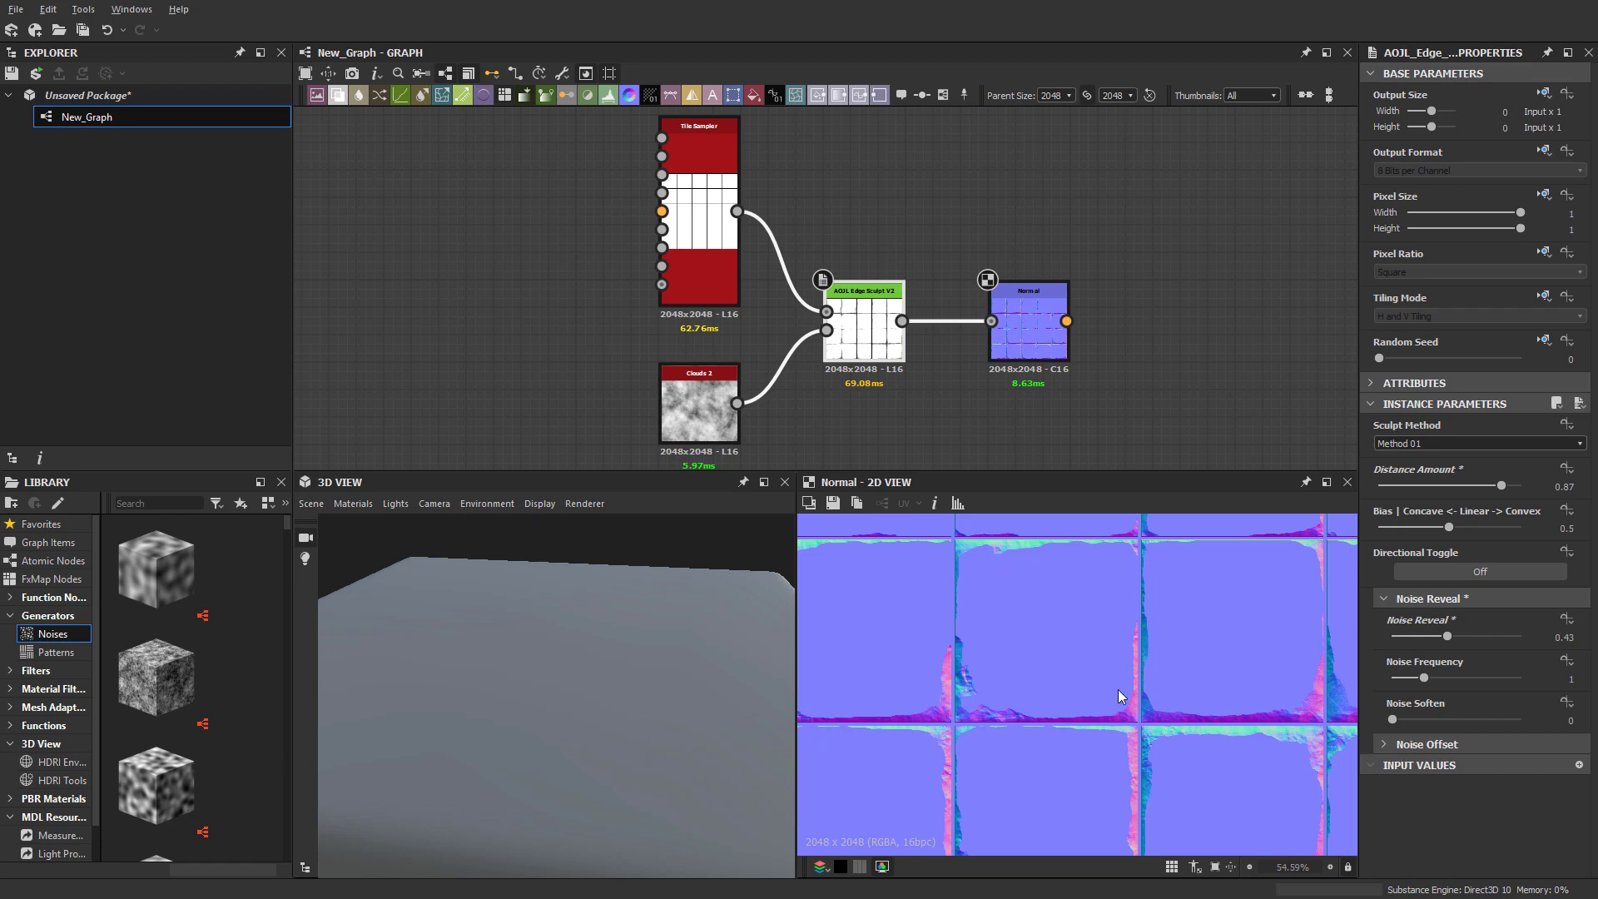
{"action": "scroll", "coordinate": [941, 635], "scroll_direction": "up", "scroll_amount": 2}
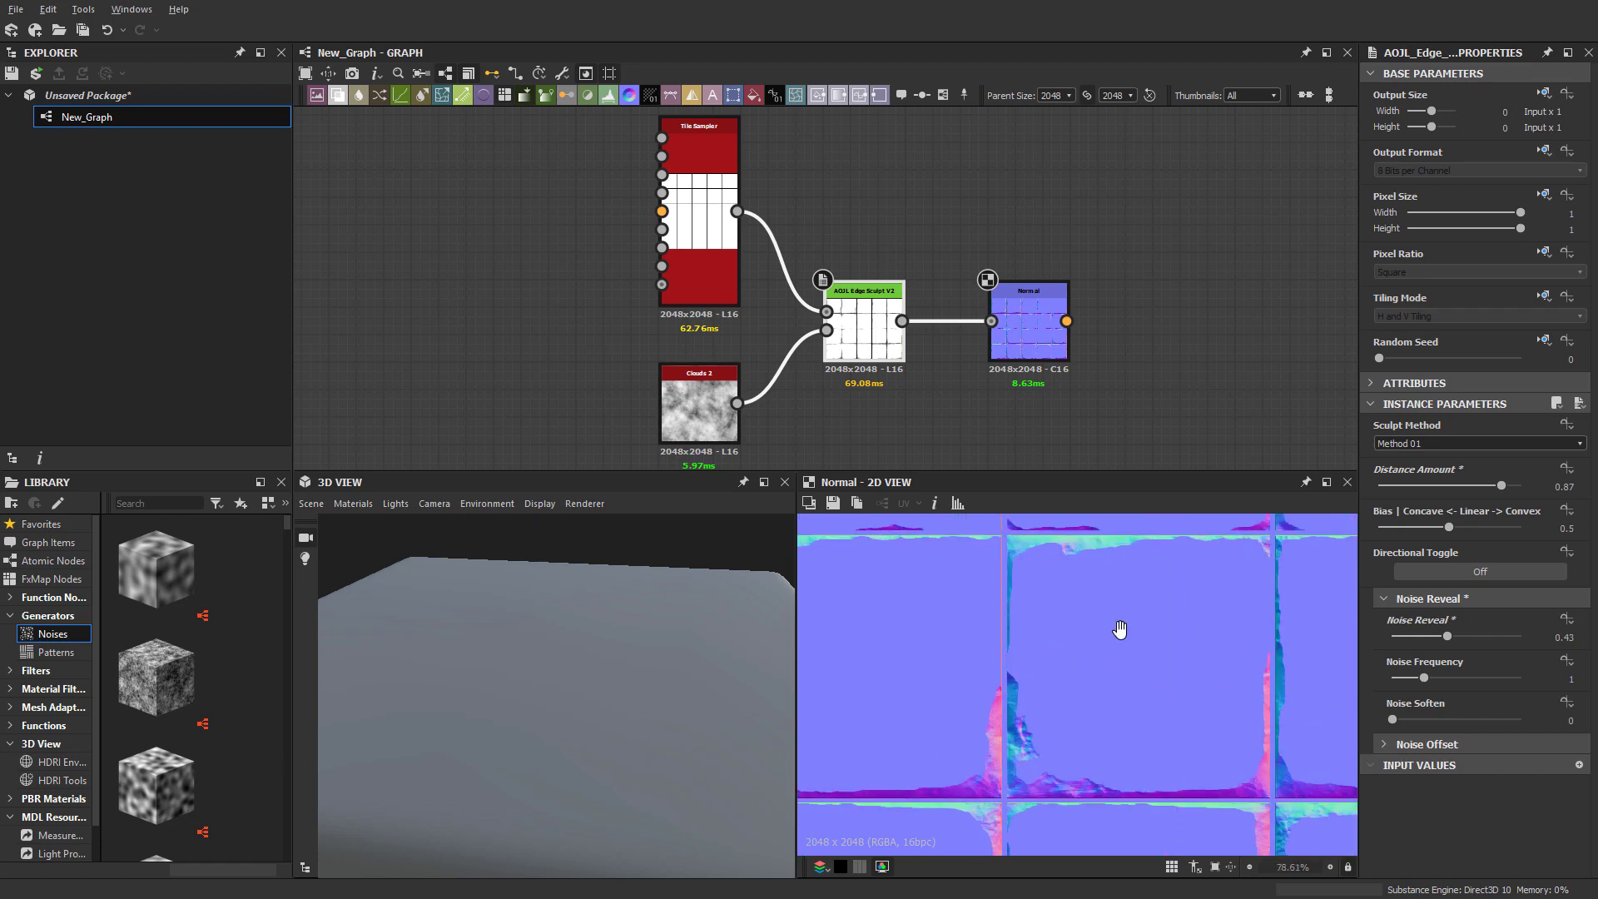
{"action": "middle_click_drag", "start_coordinate": [1154, 569], "coordinate": [1066, 570]}
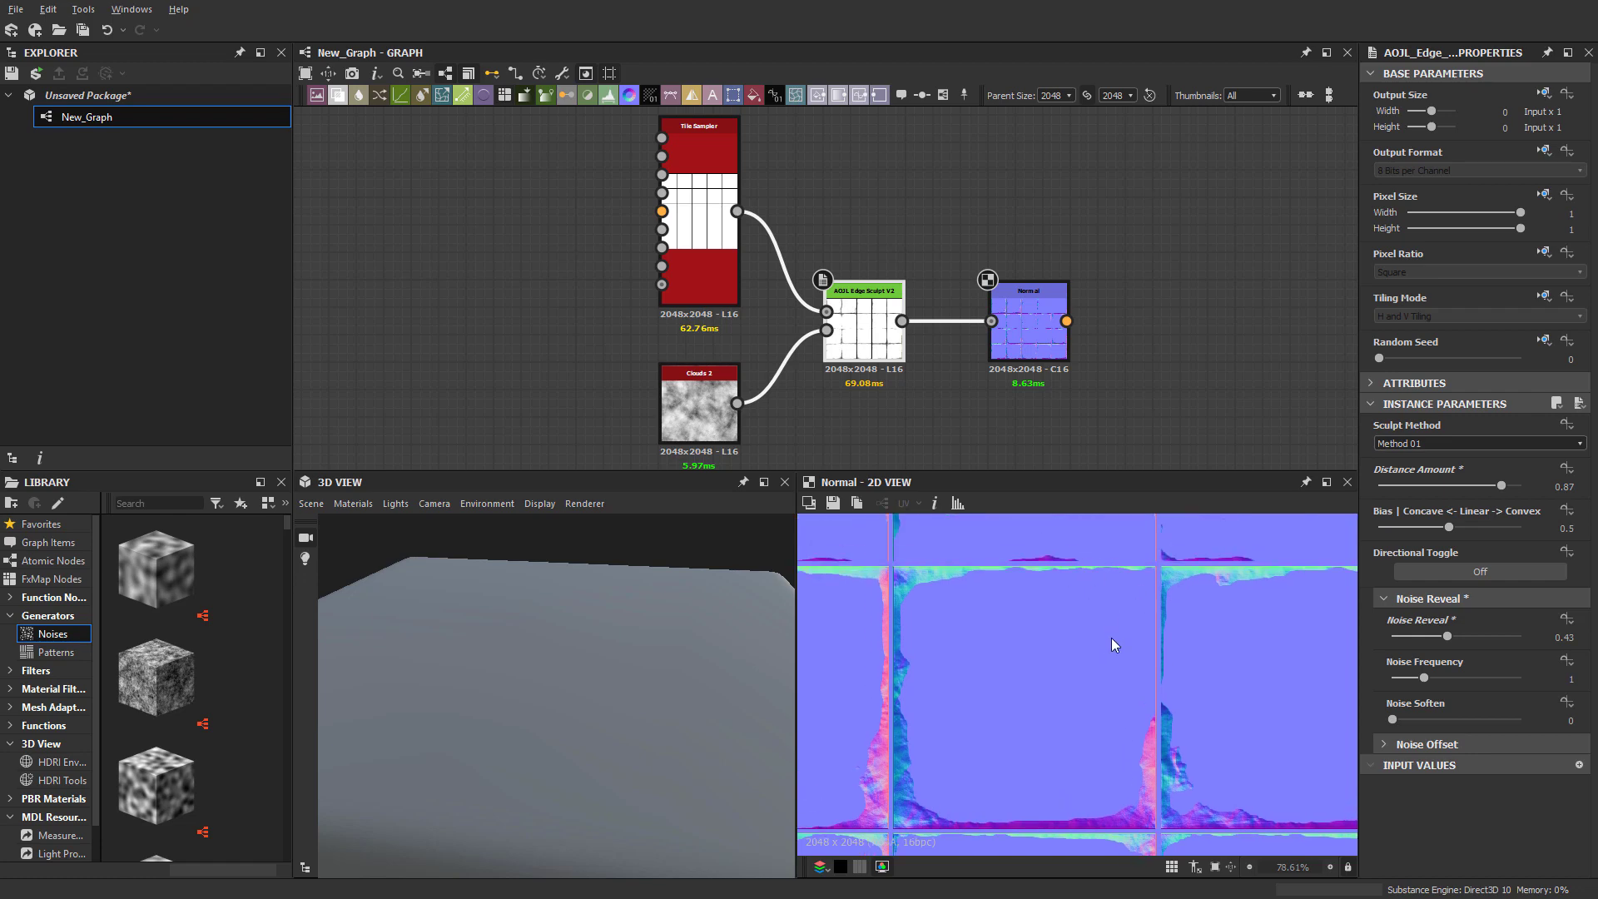
{"action": "scroll", "coordinate": [1111, 637], "scroll_direction": "down", "scroll_amount": 4}
Lower Noise Reveal to 0.32 and pan across the tiles to check the patchy chipped seams
{"action": "mouse_move", "coordinate": [1451, 634]}
{"action": "left_mouse_down"}
{"action": "mouse_move", "coordinate": [1376, 636]}
{"action": "mouse_move", "coordinate": [1531, 641]}
{"action": "mouse_move", "coordinate": [1431, 641]}
{"action": "left_mouse_up"}
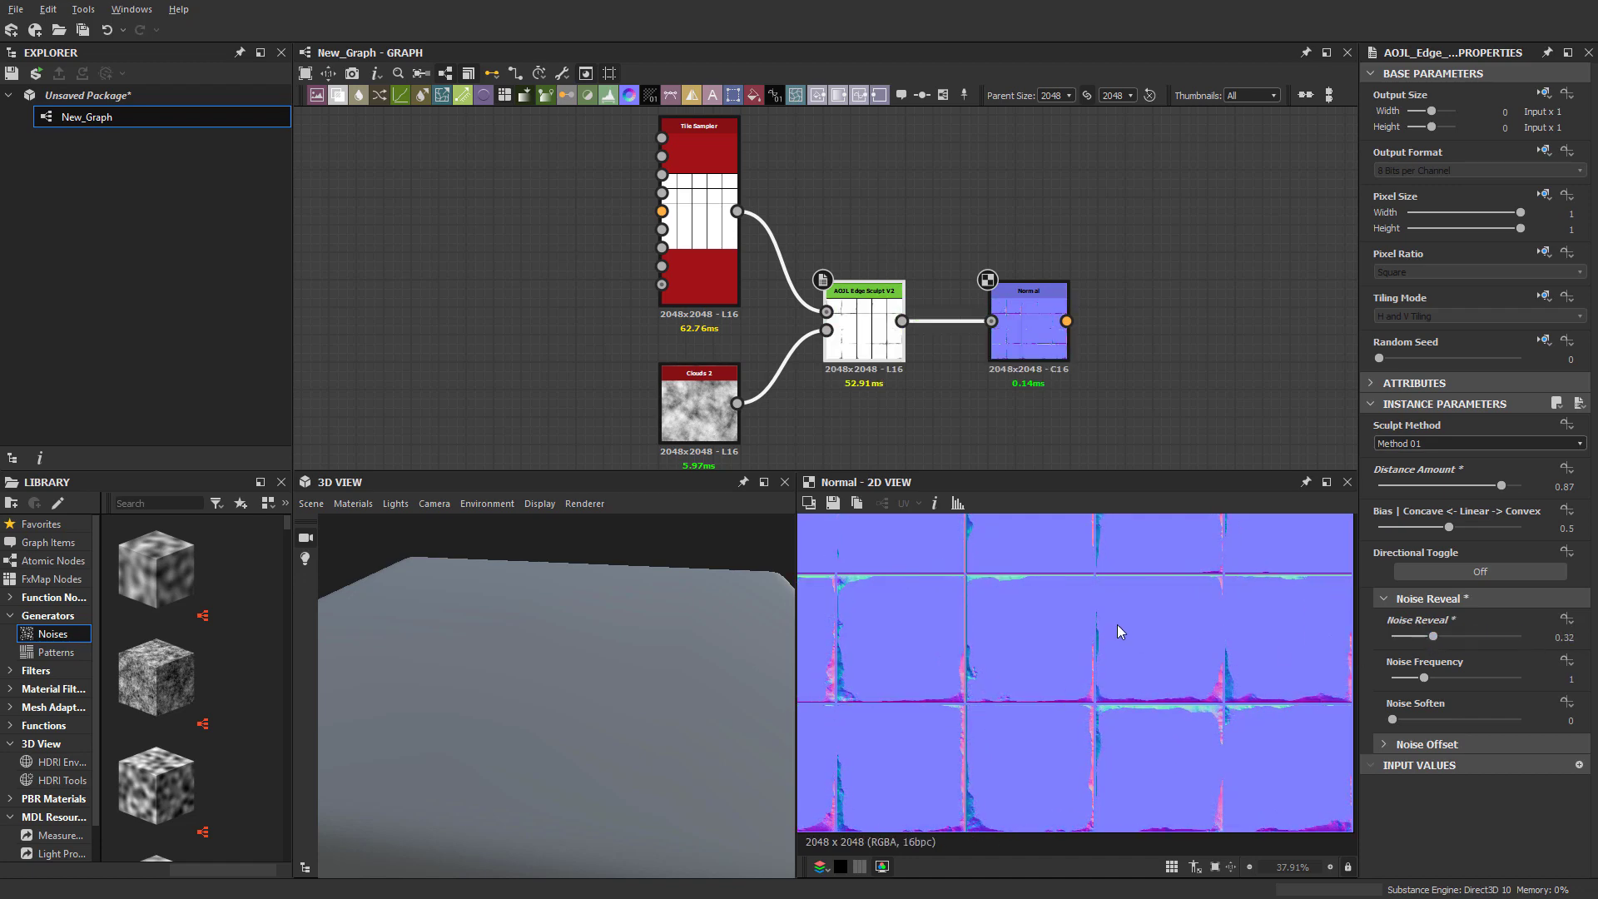
{"action": "scroll", "coordinate": [1117, 634], "scroll_direction": "down", "scroll_amount": 2}
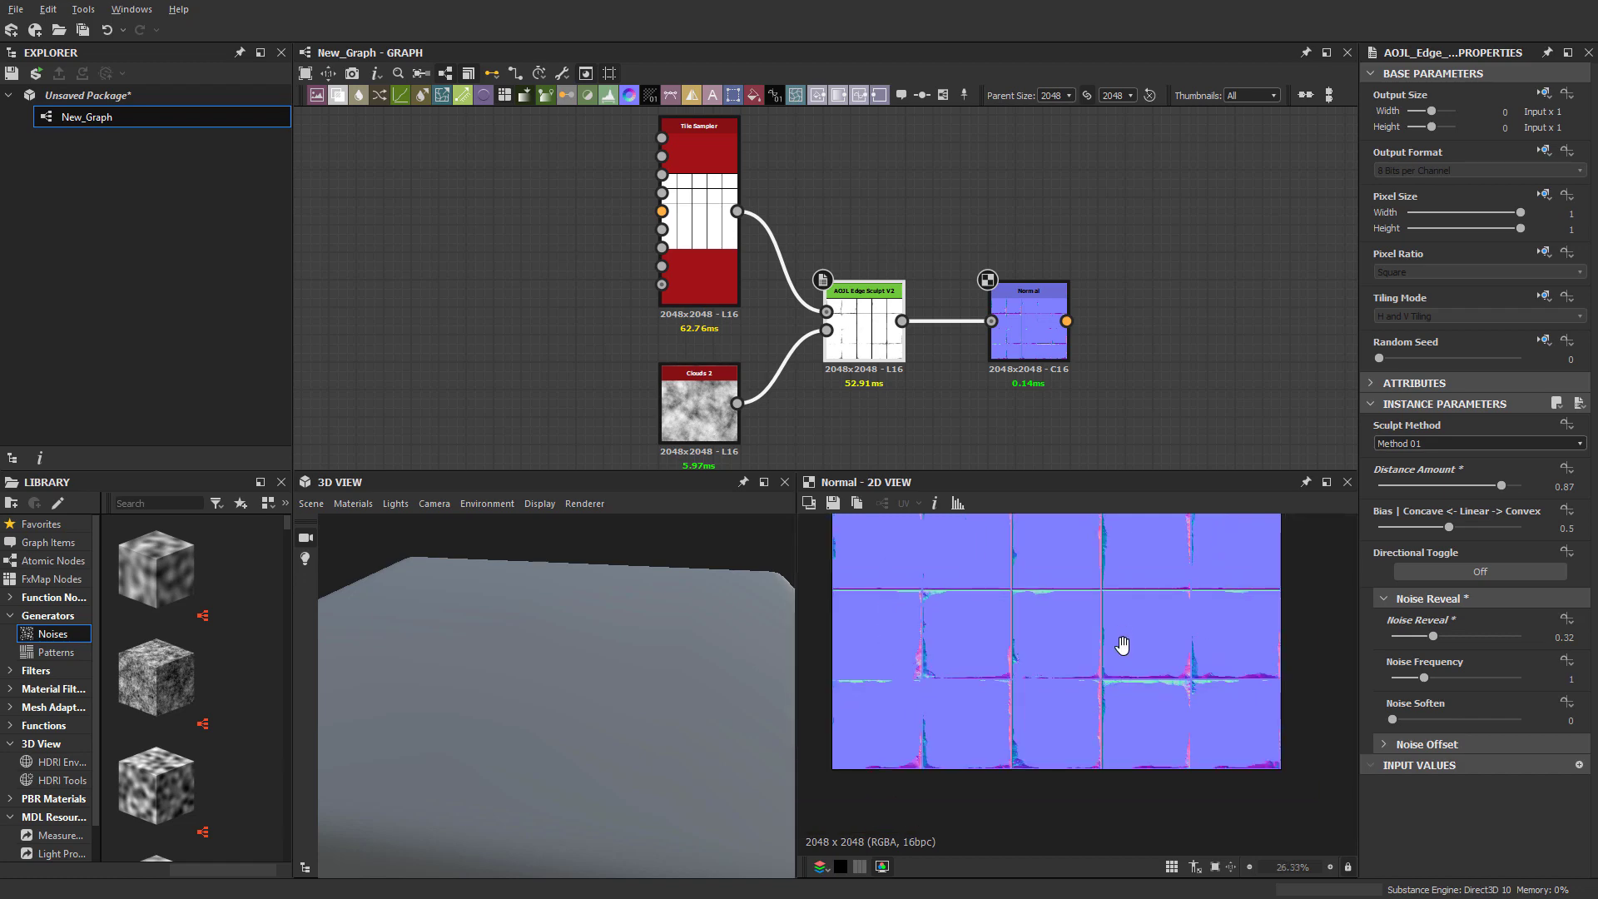
{"action": "middle_click_drag", "start_coordinate": [1117, 646], "coordinate": [1082, 702]}
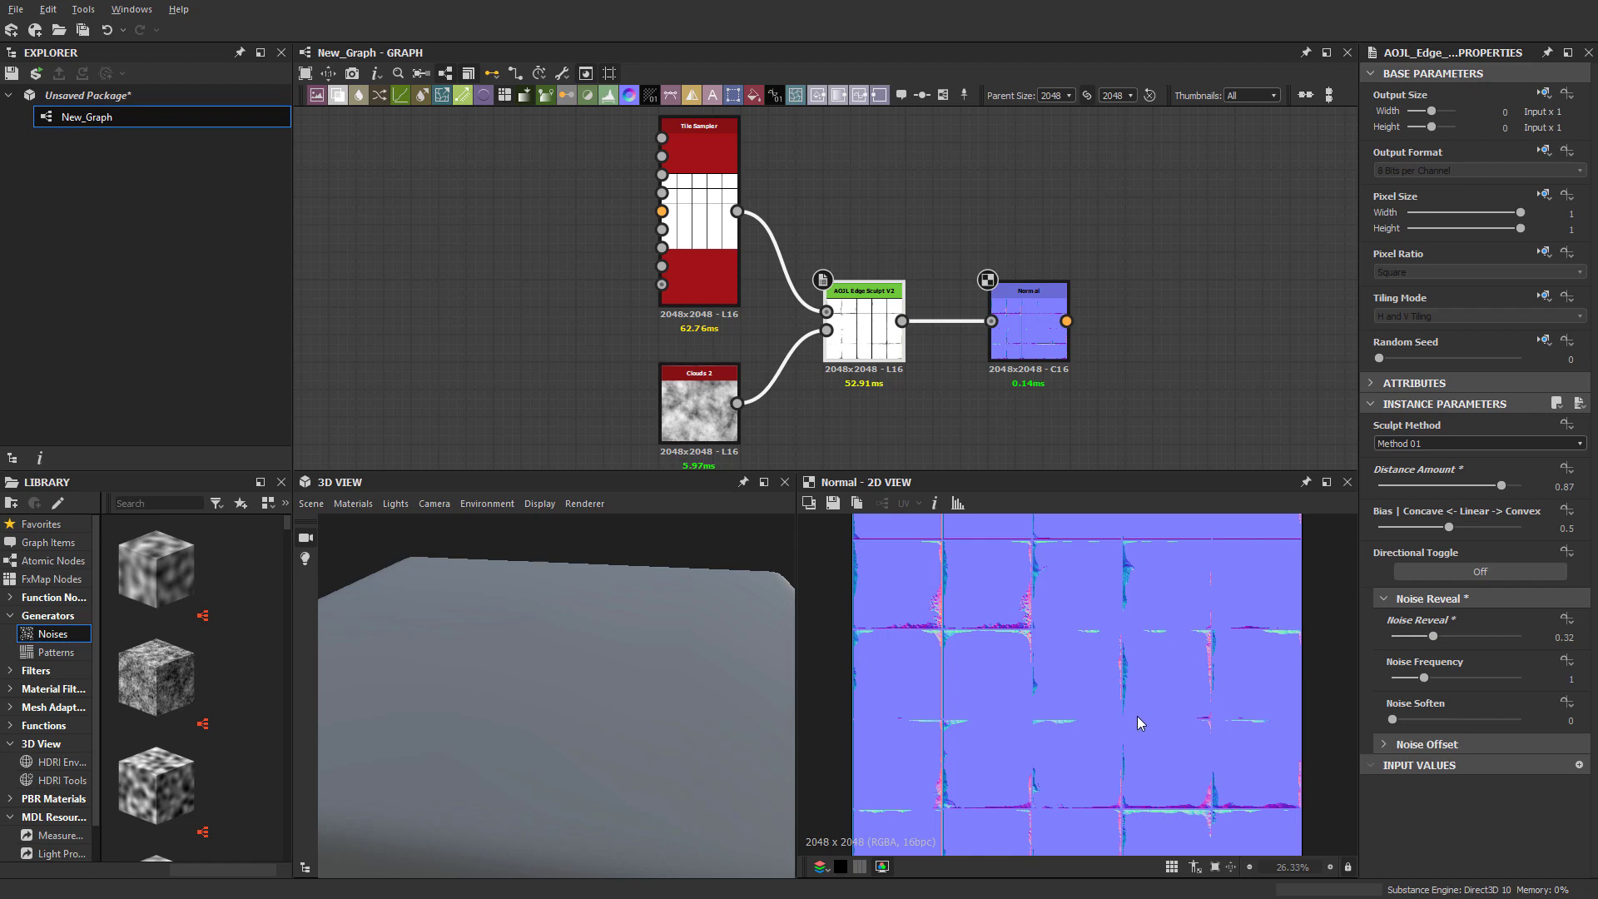
{"action": "scroll", "coordinate": [1145, 715], "scroll_direction": "up", "scroll_amount": 3}
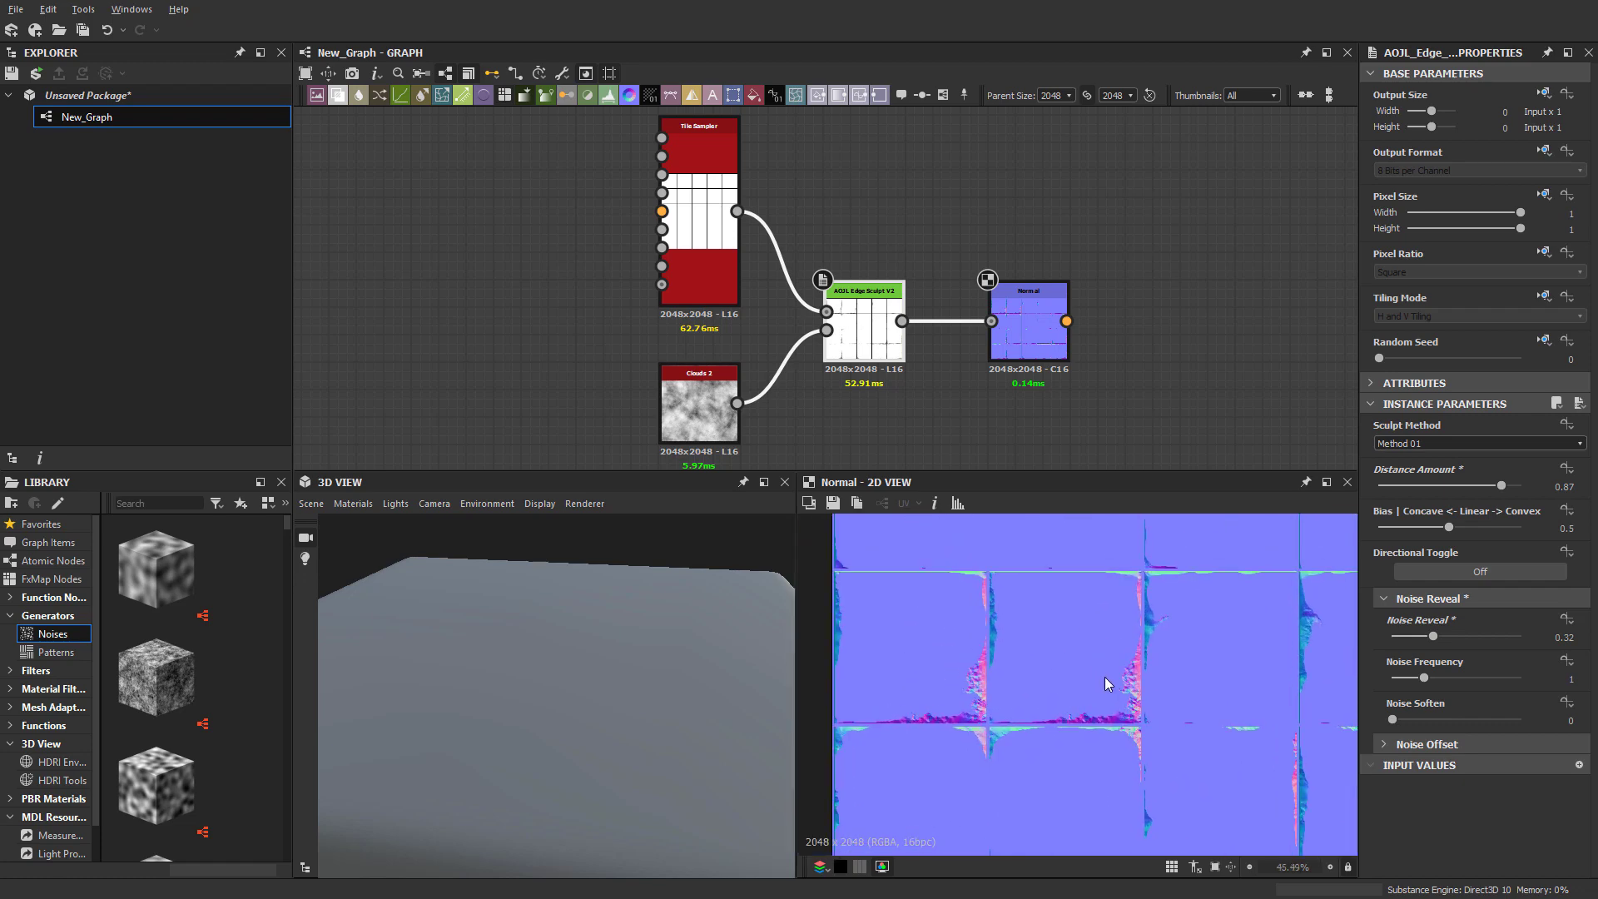
{"action": "middle_click_drag", "start_coordinate": [983, 705], "coordinate": [1169, 660]}
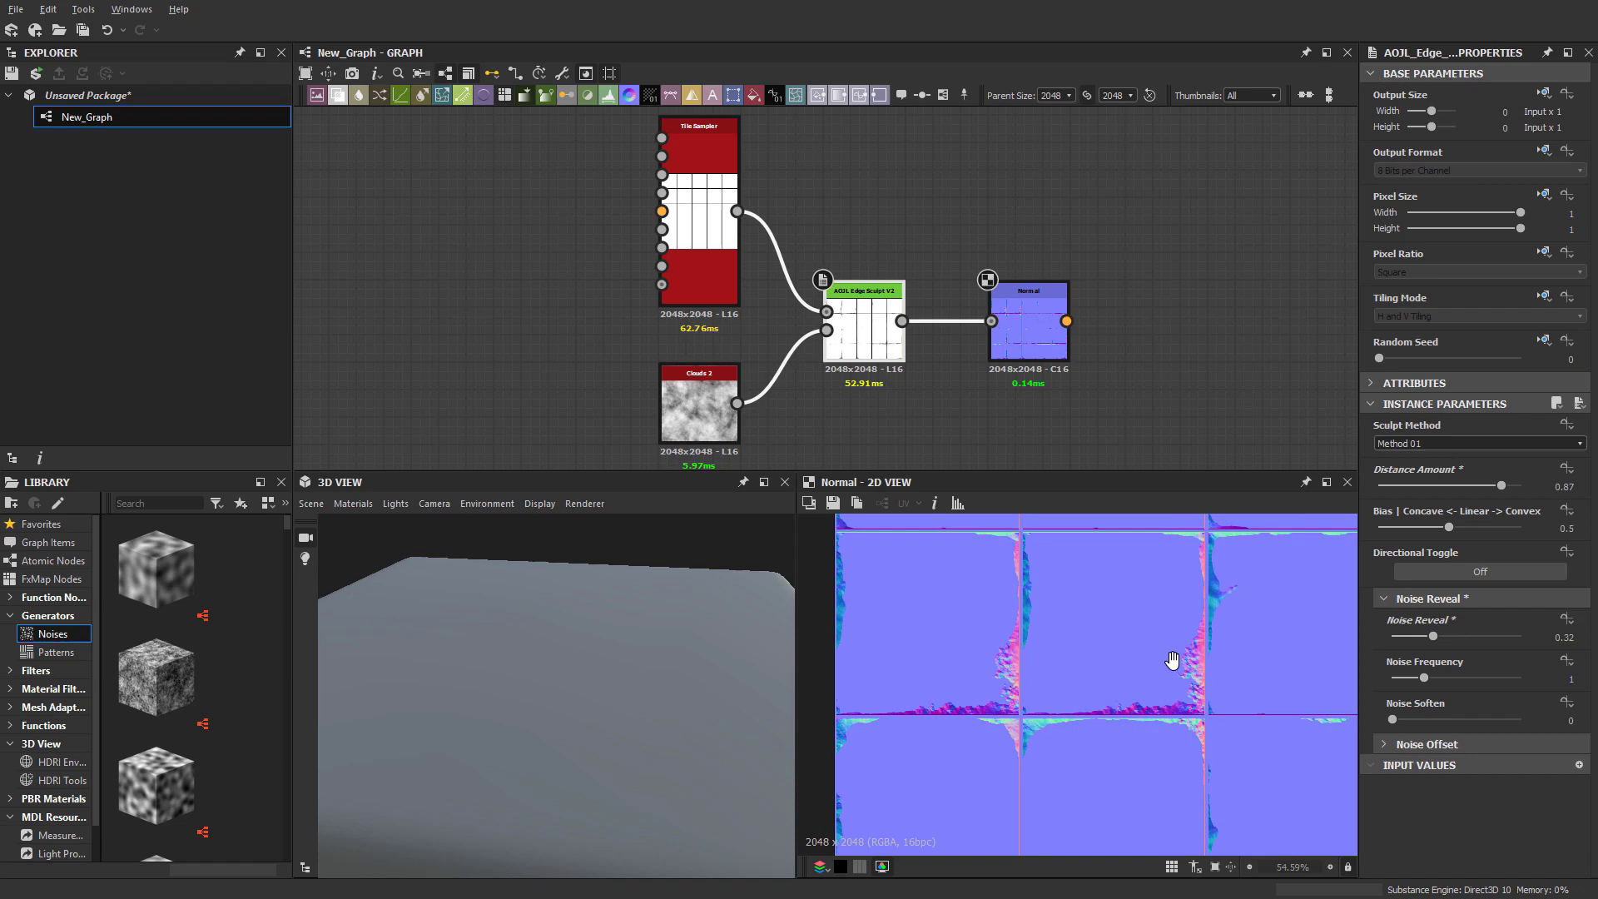
{"action": "scroll", "coordinate": [1170, 659], "scroll_direction": "up", "scroll_amount": 1}
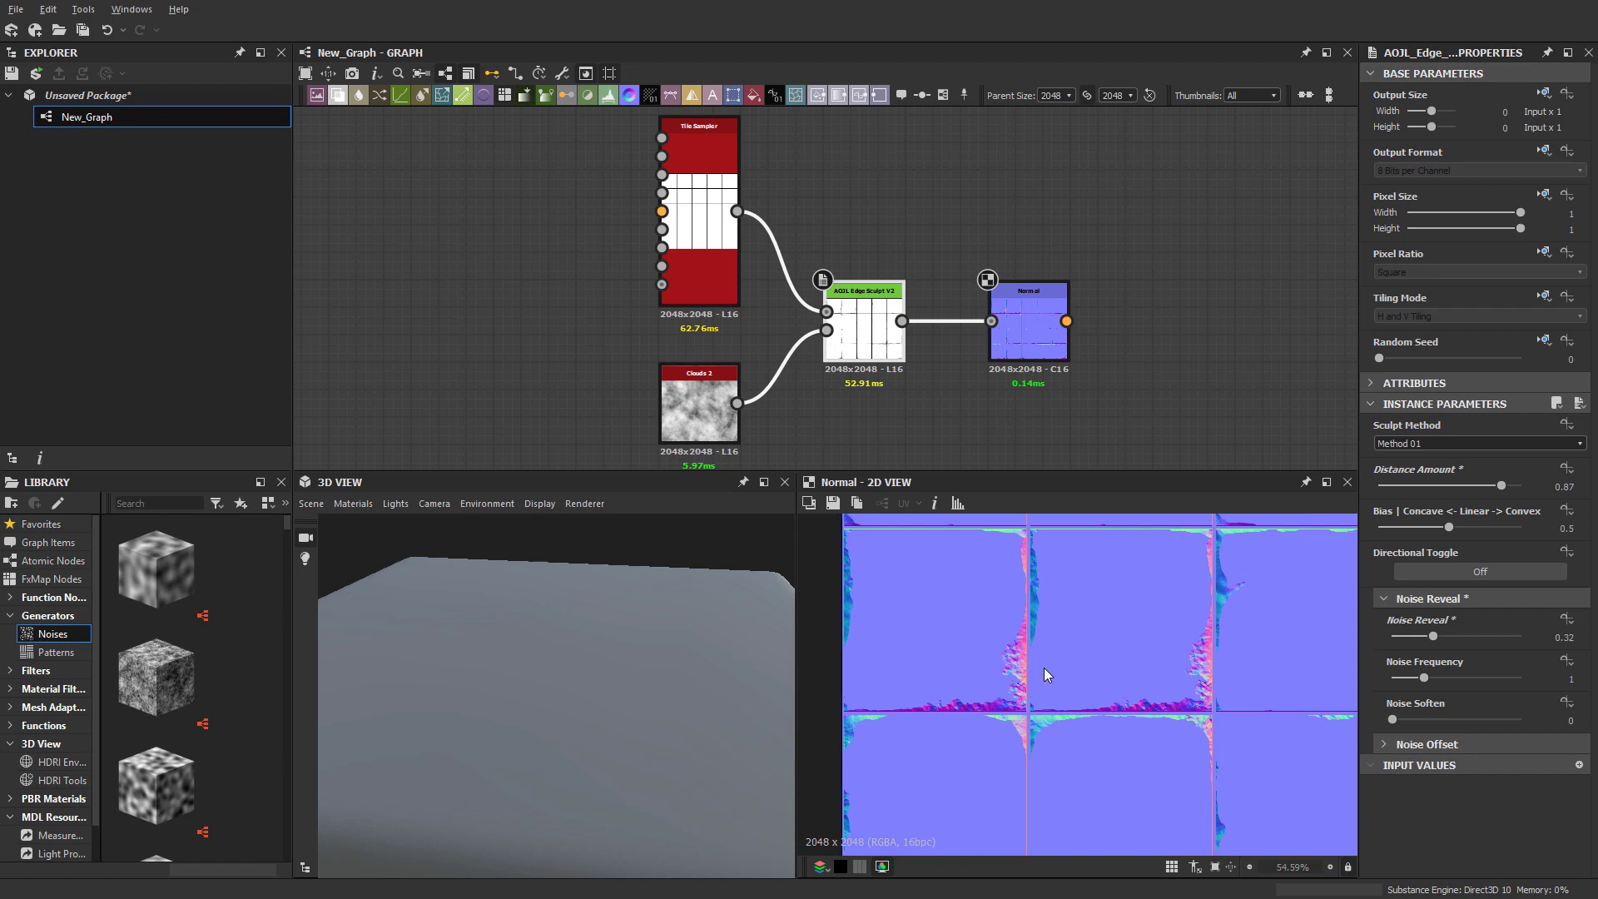
{"action": "scroll", "coordinate": [1044, 668], "scroll_direction": "down", "scroll_amount": 3}
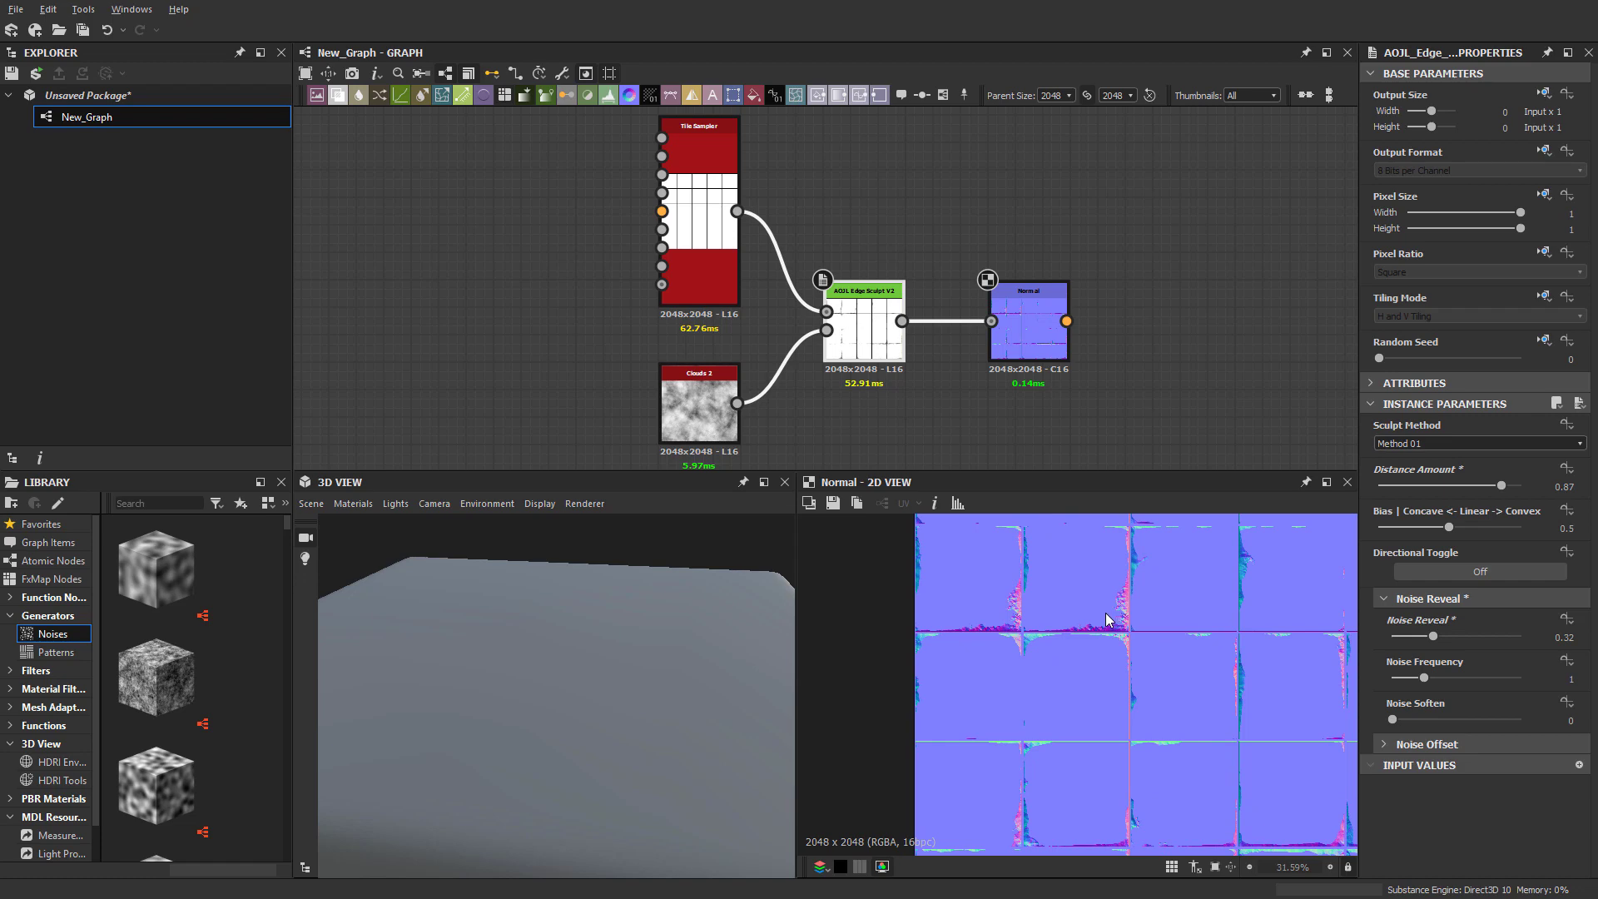
{"action": "mouse_move", "coordinate": [1106, 620]}
{"action": "middle_mouse_down"}
{"action": "mouse_move", "coordinate": [1091, 653]}
{"action": "mouse_move", "coordinate": [1097, 616]}
{"action": "middle_mouse_up"}
{"action": "scroll", "coordinate": [1098, 671], "scroll_direction": "down", "scroll_amount": 2}
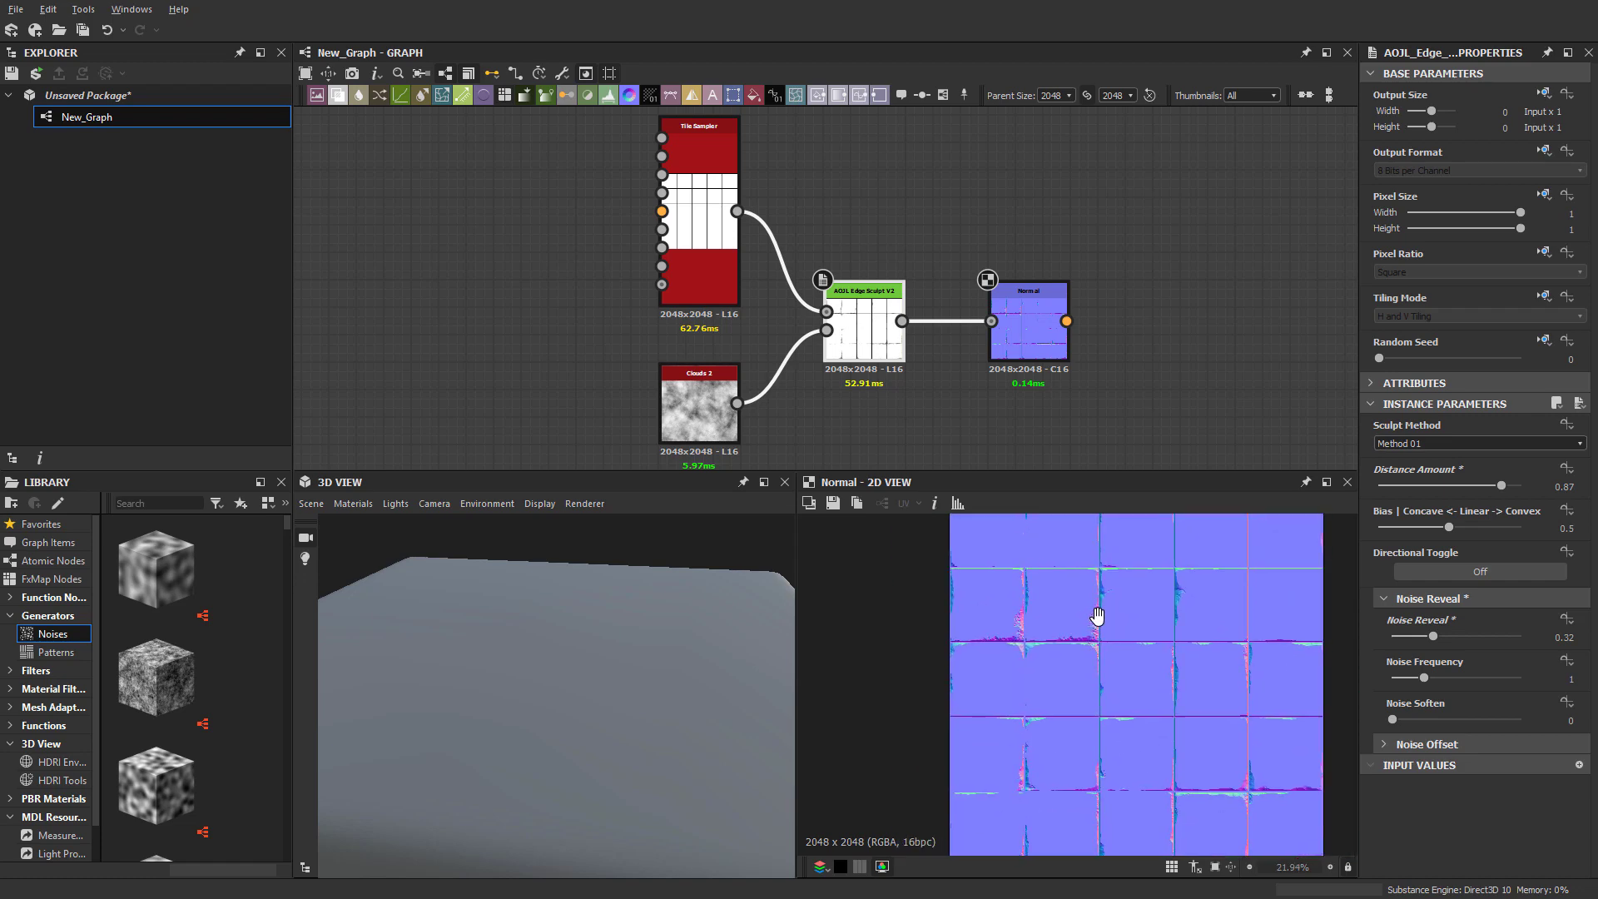
{"action": "scroll", "coordinate": [1097, 616], "scroll_direction": "up", "scroll_amount": 1}
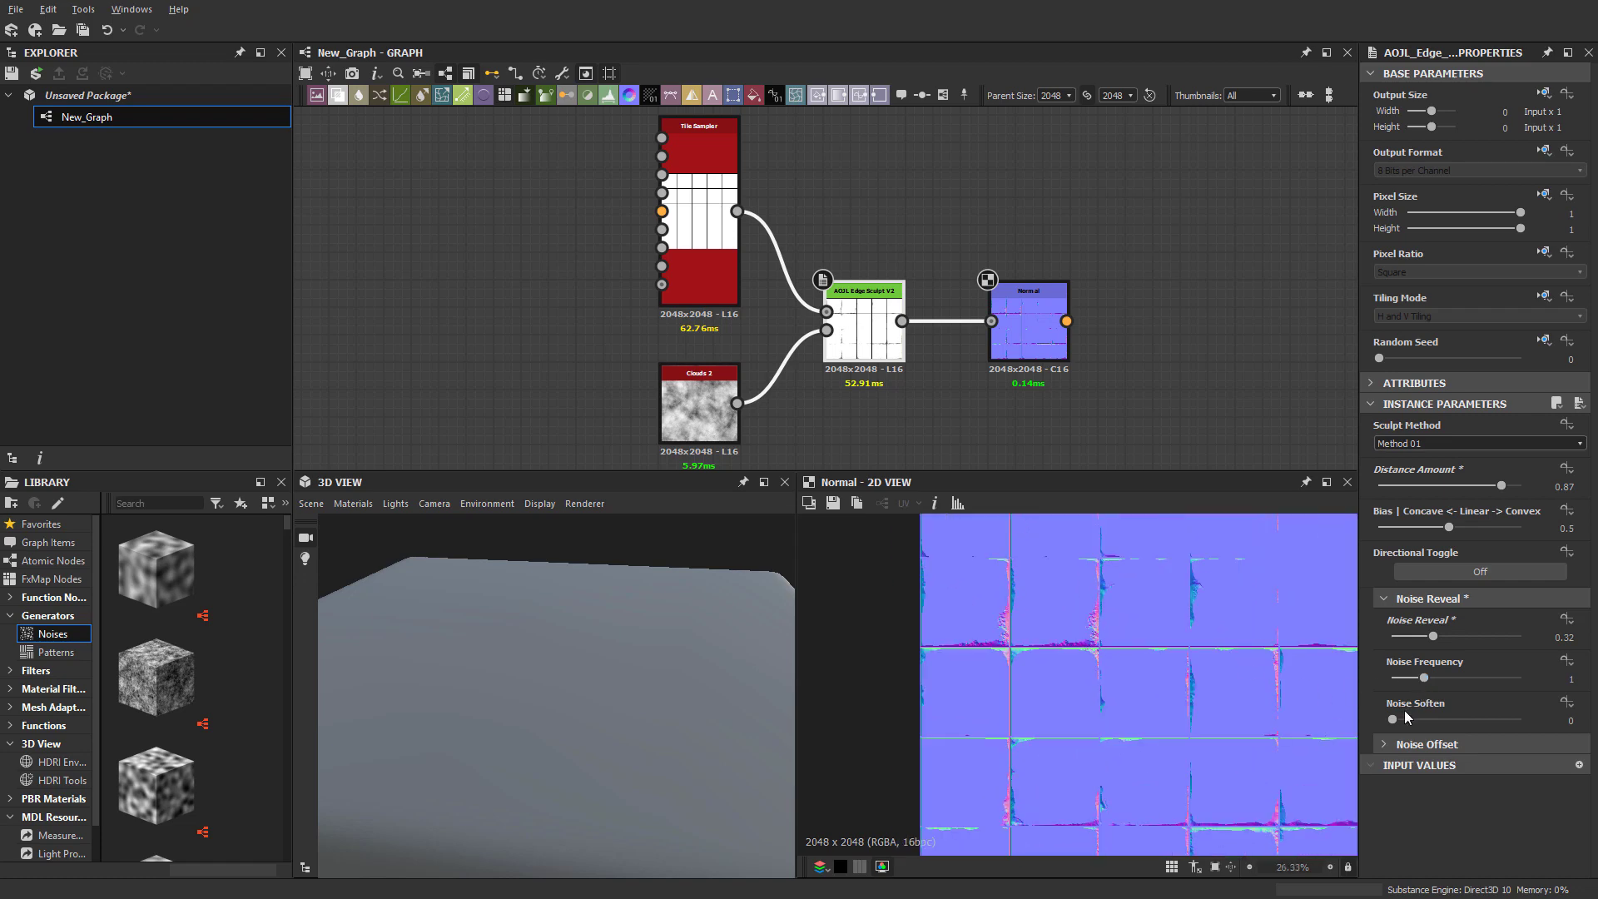
Set Noise Reveal on the Edge Sculpt node to about 0.53
{"action": "left_click_drag", "start_coordinate": [1433, 635], "coordinate": [1437, 636]}
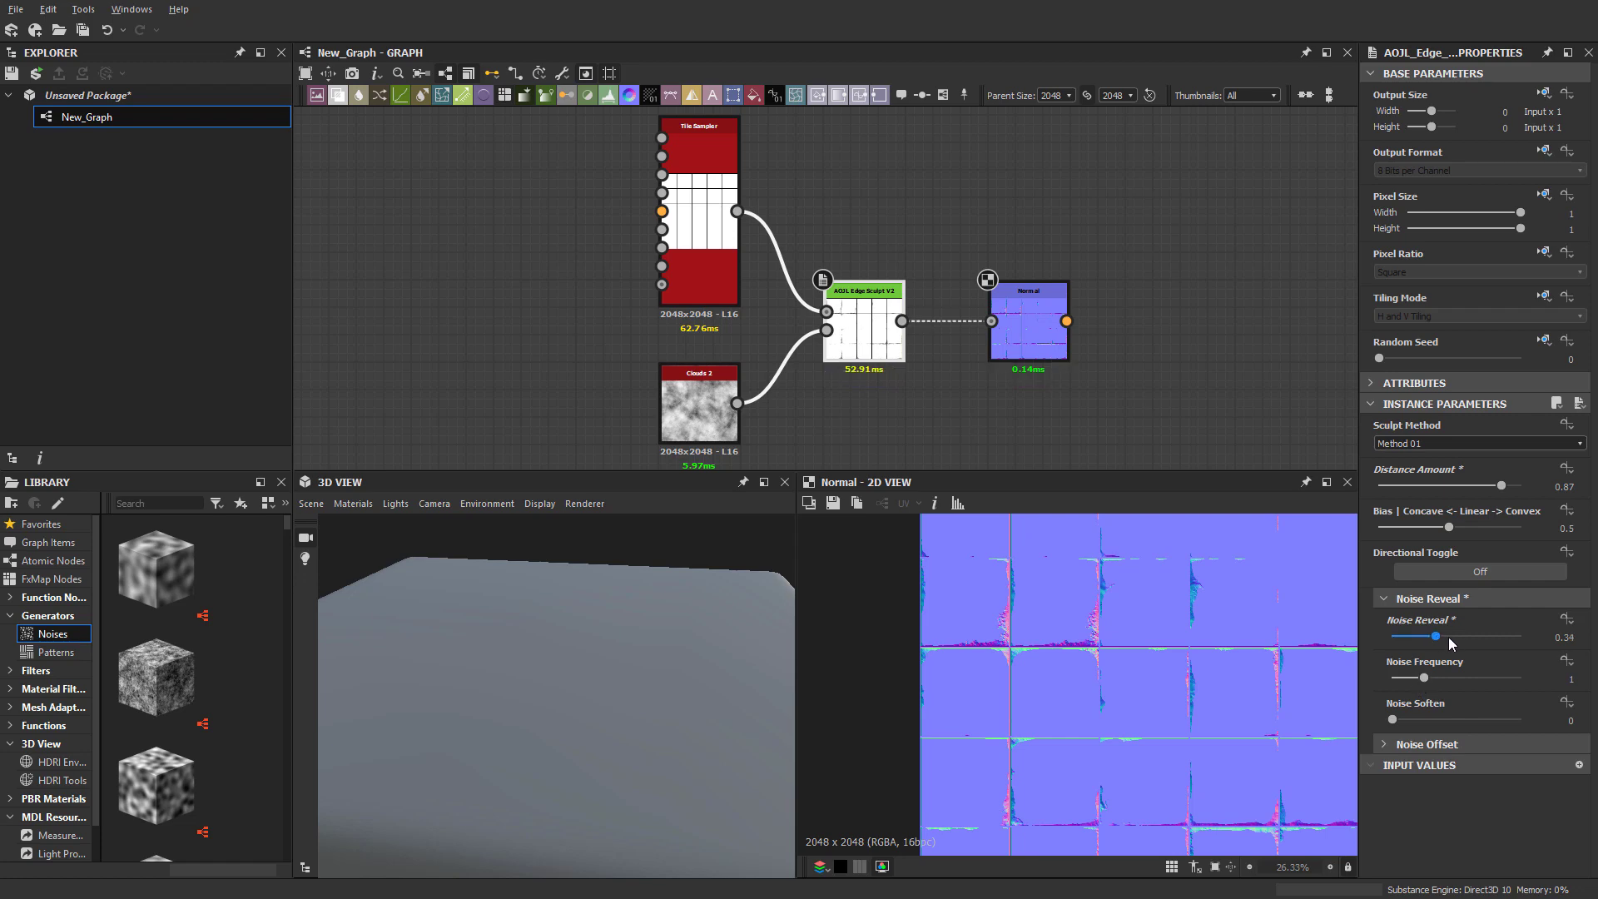
{"action": "left_click", "coordinate": [1460, 637]}
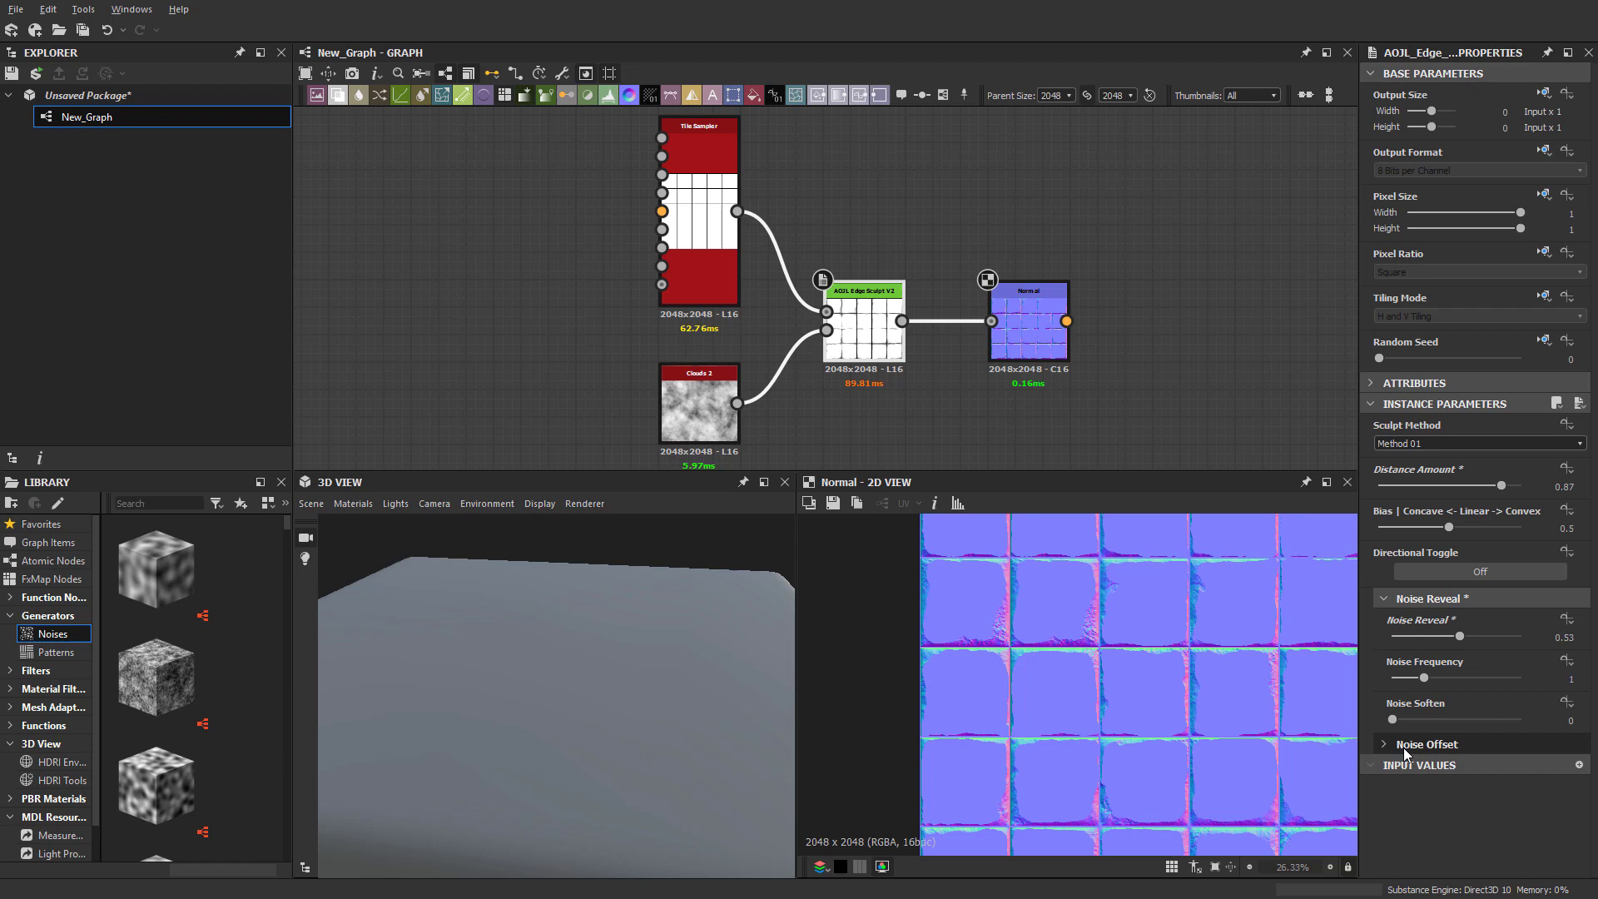
{"action": "scroll", "coordinate": [1014, 588], "scroll_direction": "up", "scroll_amount": 3}
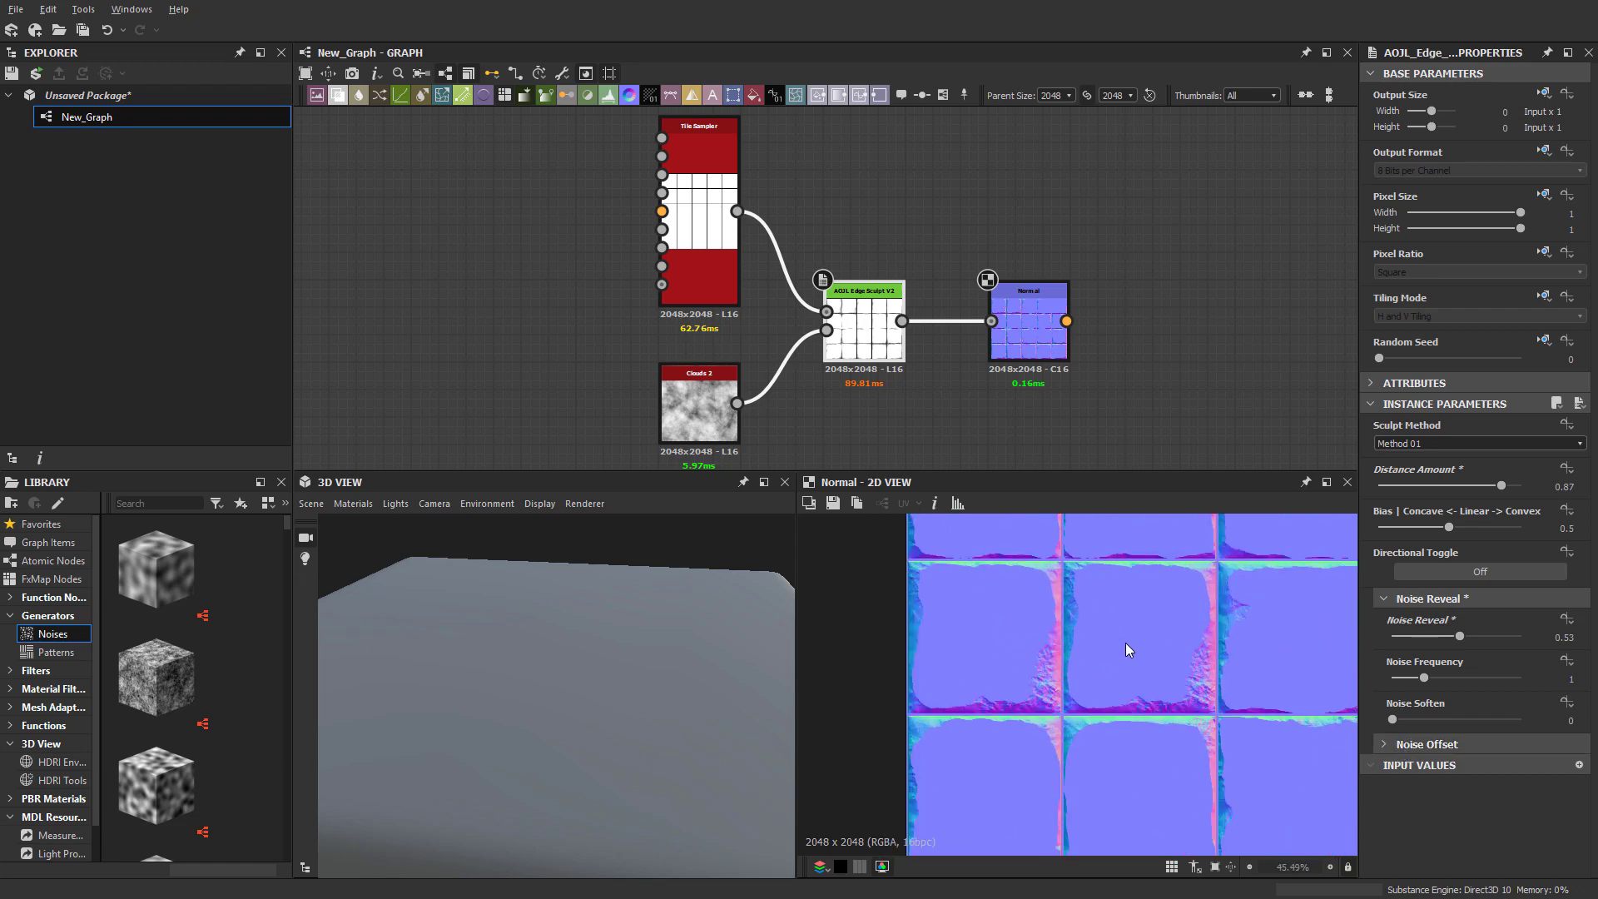
{"action": "scroll", "coordinate": [1199, 693], "scroll_direction": "down", "scroll_amount": 1}
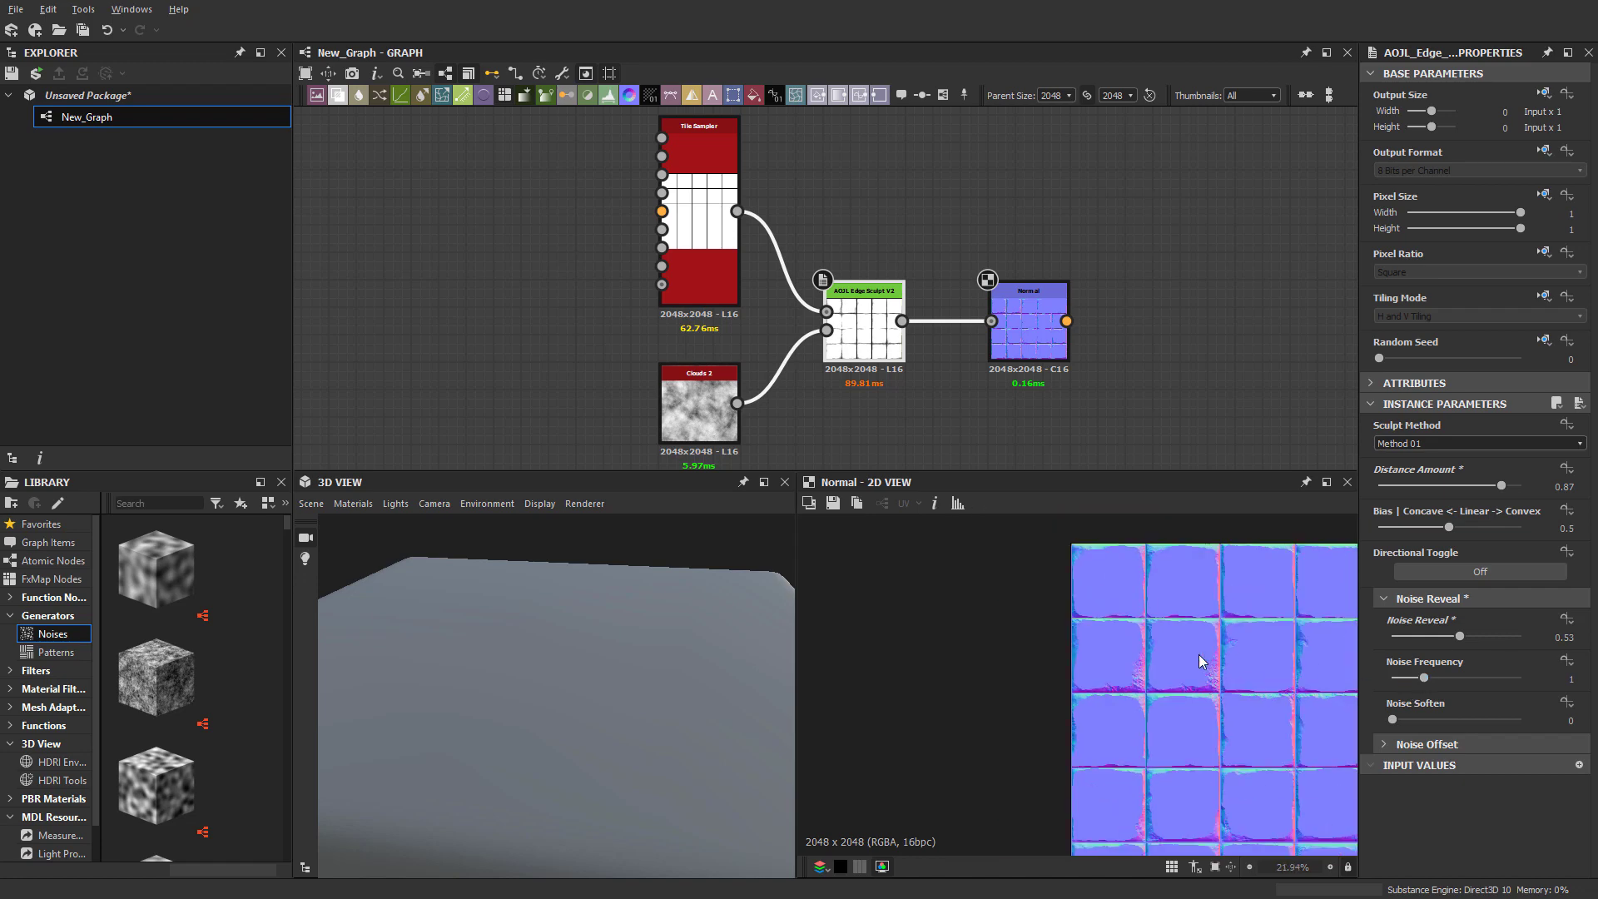
{"action": "scroll", "coordinate": [1076, 624], "scroll_direction": "down", "scroll_amount": 3}
Lower Noise Frequency in stages to about 0.26, panning the normal preview to compare the wear
{"action": "left_click_drag", "start_coordinate": [1432, 682], "coordinate": [1414, 685]}
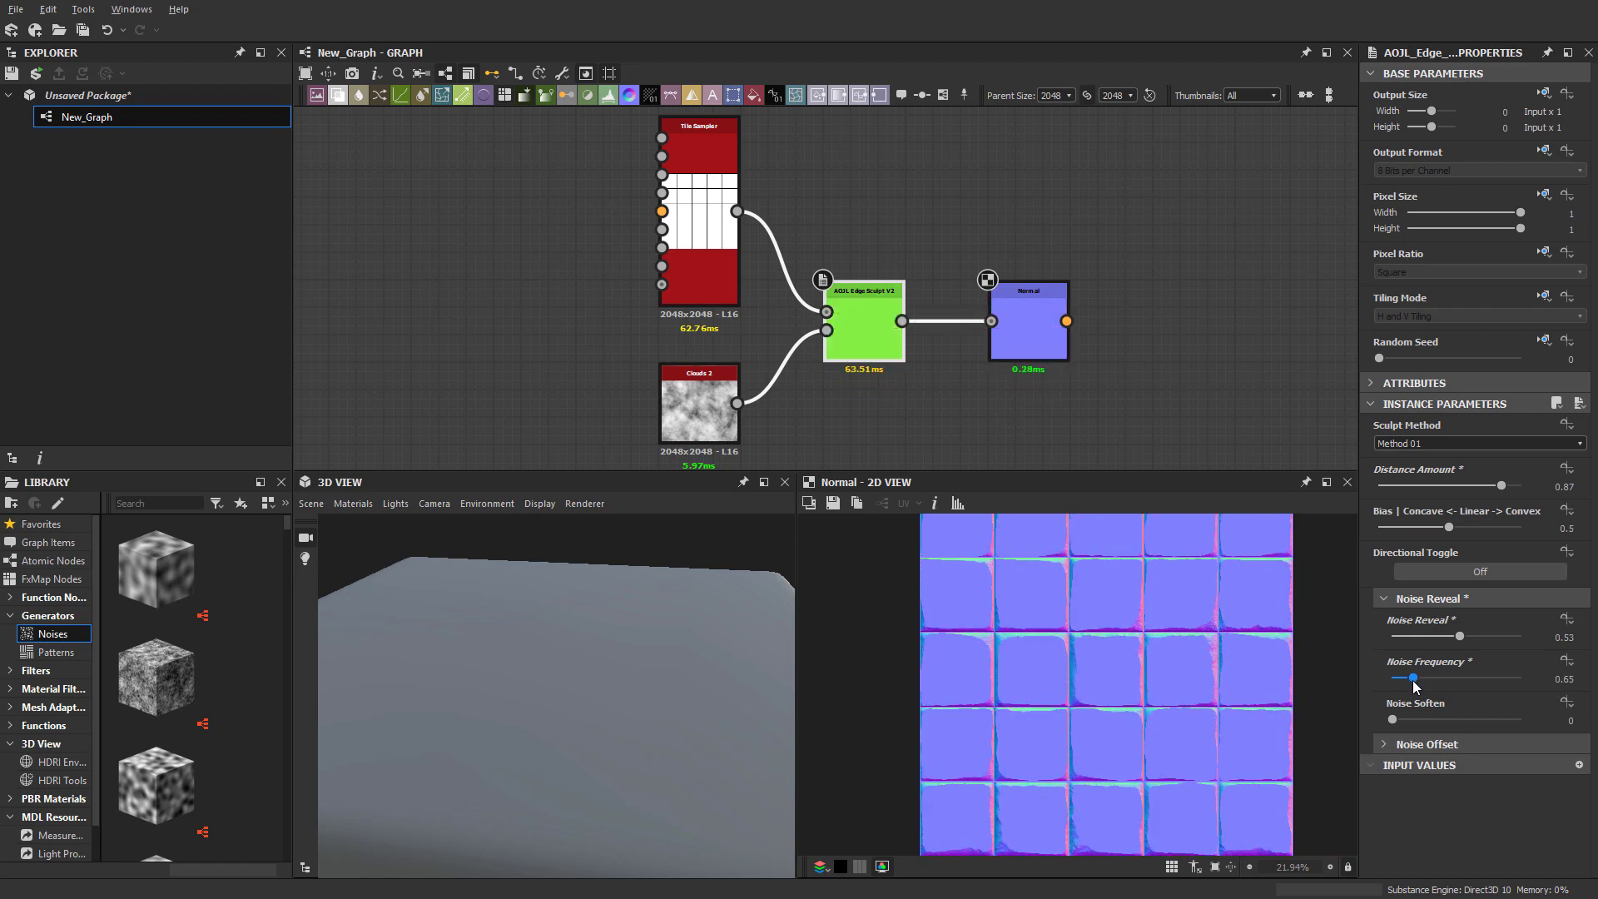
{"action": "scroll", "coordinate": [1081, 638], "scroll_direction": "up", "scroll_amount": 5}
{"action": "scroll", "coordinate": [1081, 637], "scroll_direction": "up", "scroll_amount": 2}
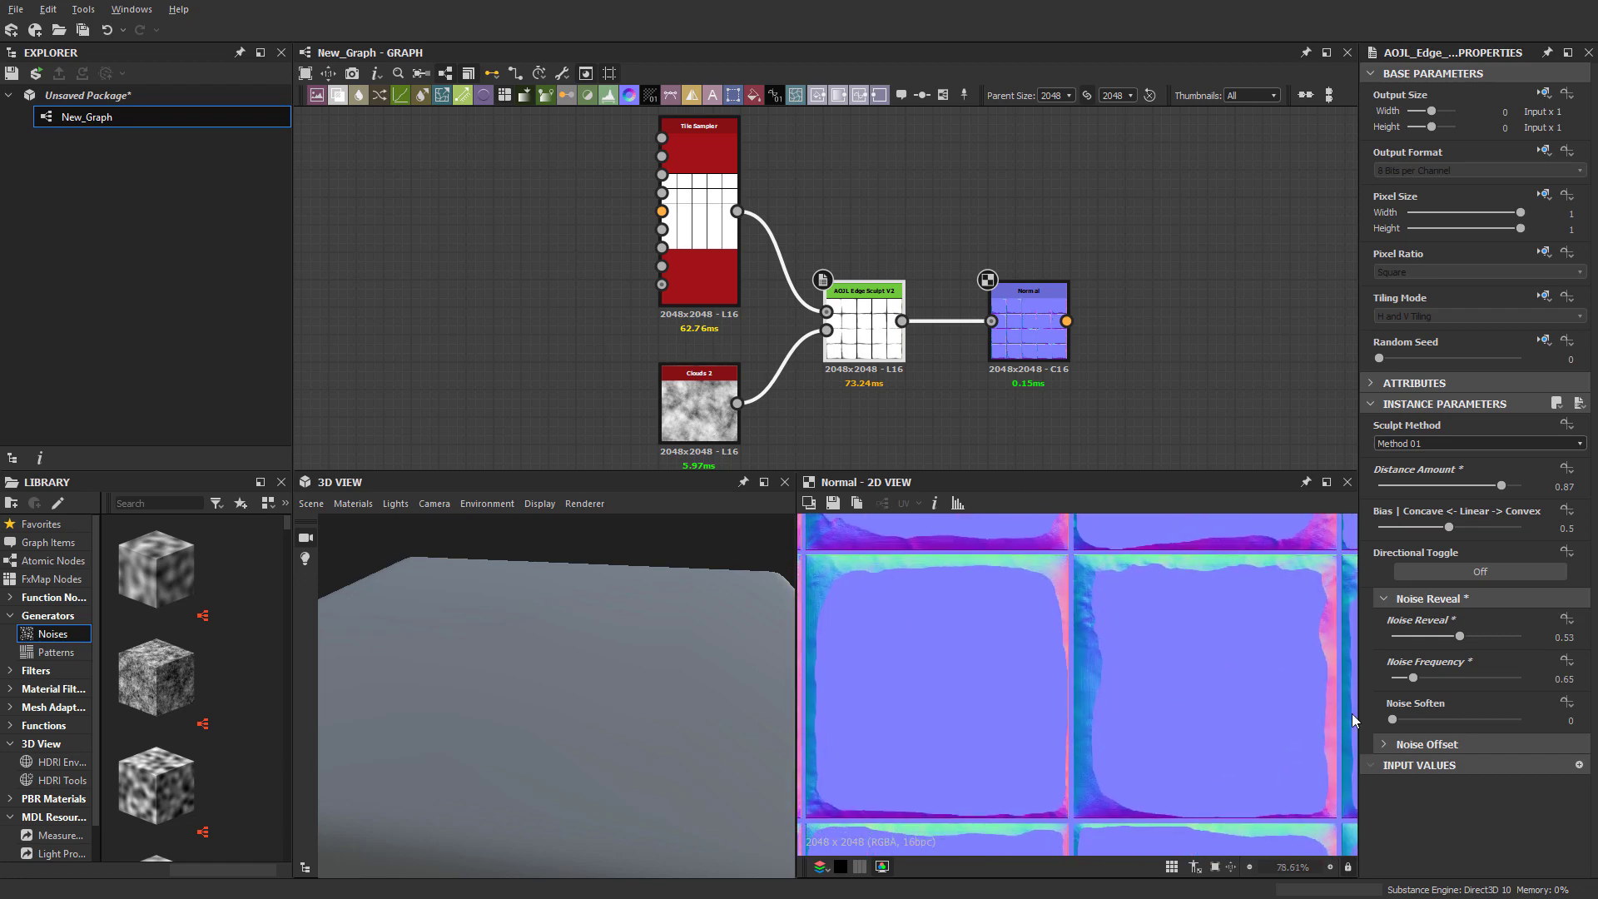
{"action": "mouse_move", "coordinate": [1413, 678]}
{"action": "left_mouse_down"}
{"action": "mouse_move", "coordinate": [1424, 685]}
{"action": "mouse_move", "coordinate": [1404, 691]}
{"action": "left_mouse_up"}
{"action": "scroll", "coordinate": [1126, 651], "scroll_direction": "down", "scroll_amount": 5}
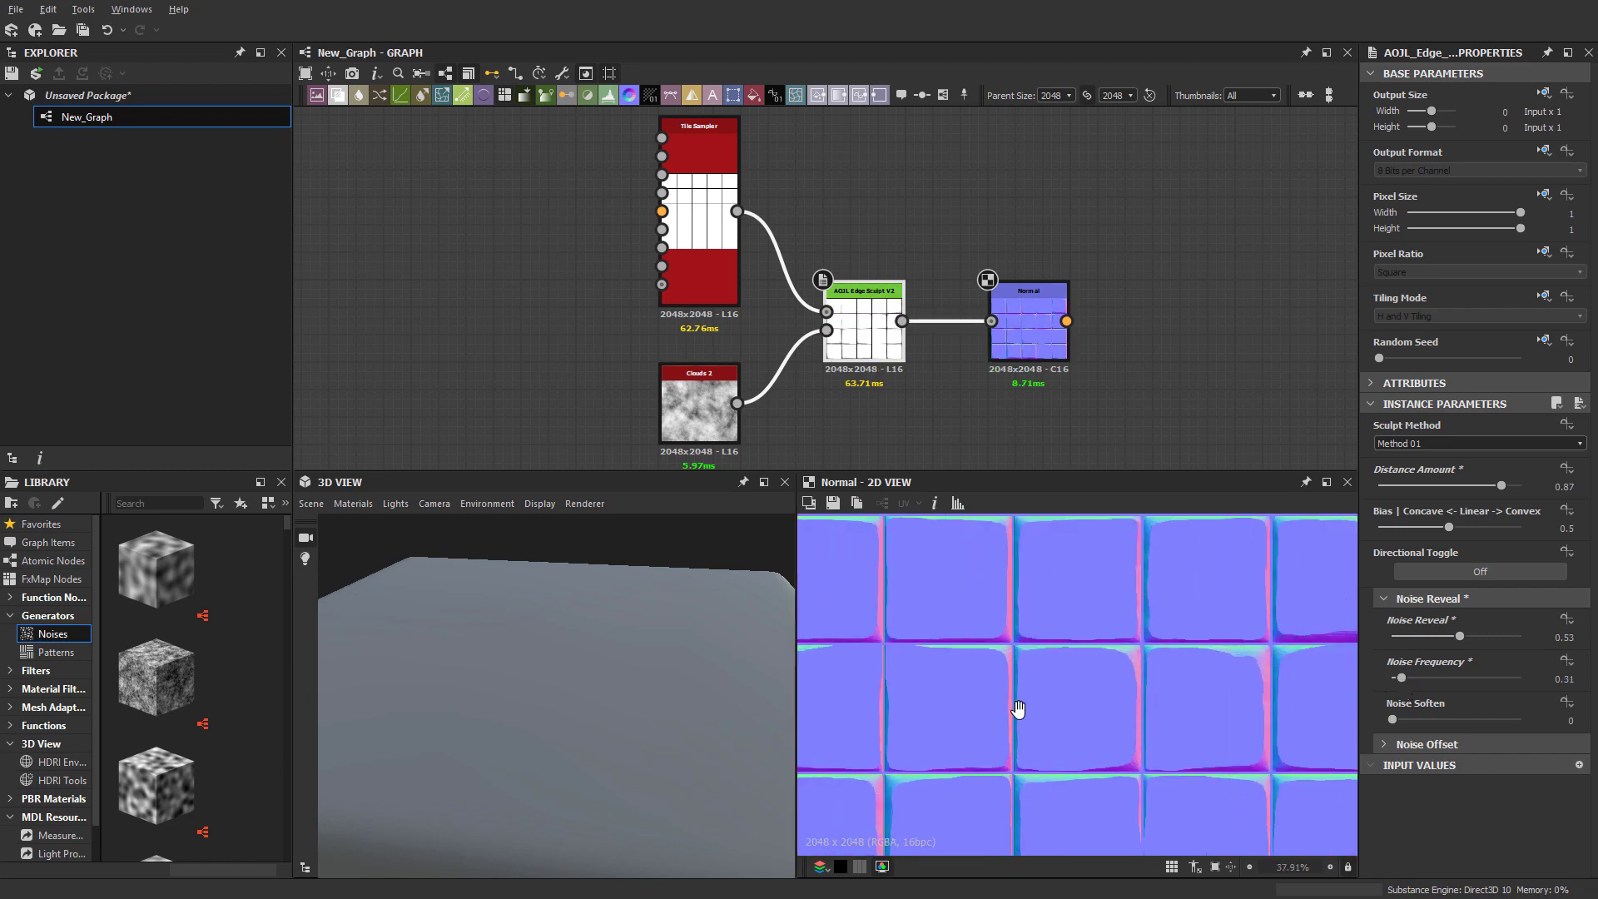
{"action": "middle_click_drag", "start_coordinate": [1173, 746], "coordinate": [1252, 569]}
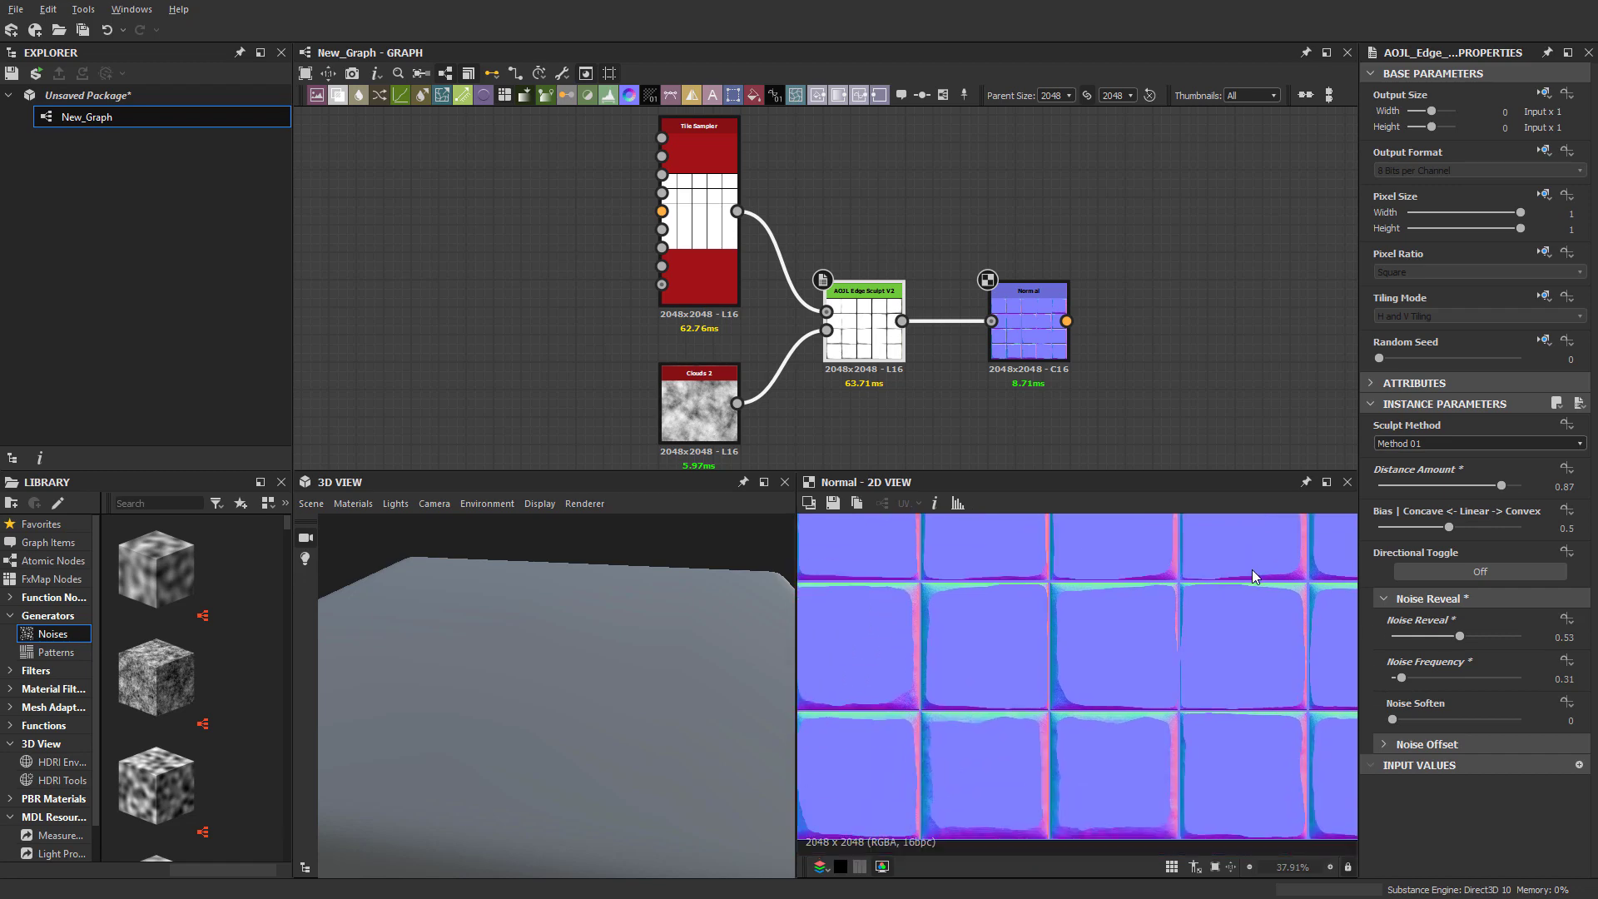
{"action": "scroll", "coordinate": [1119, 755], "scroll_direction": "up", "scroll_amount": 1}
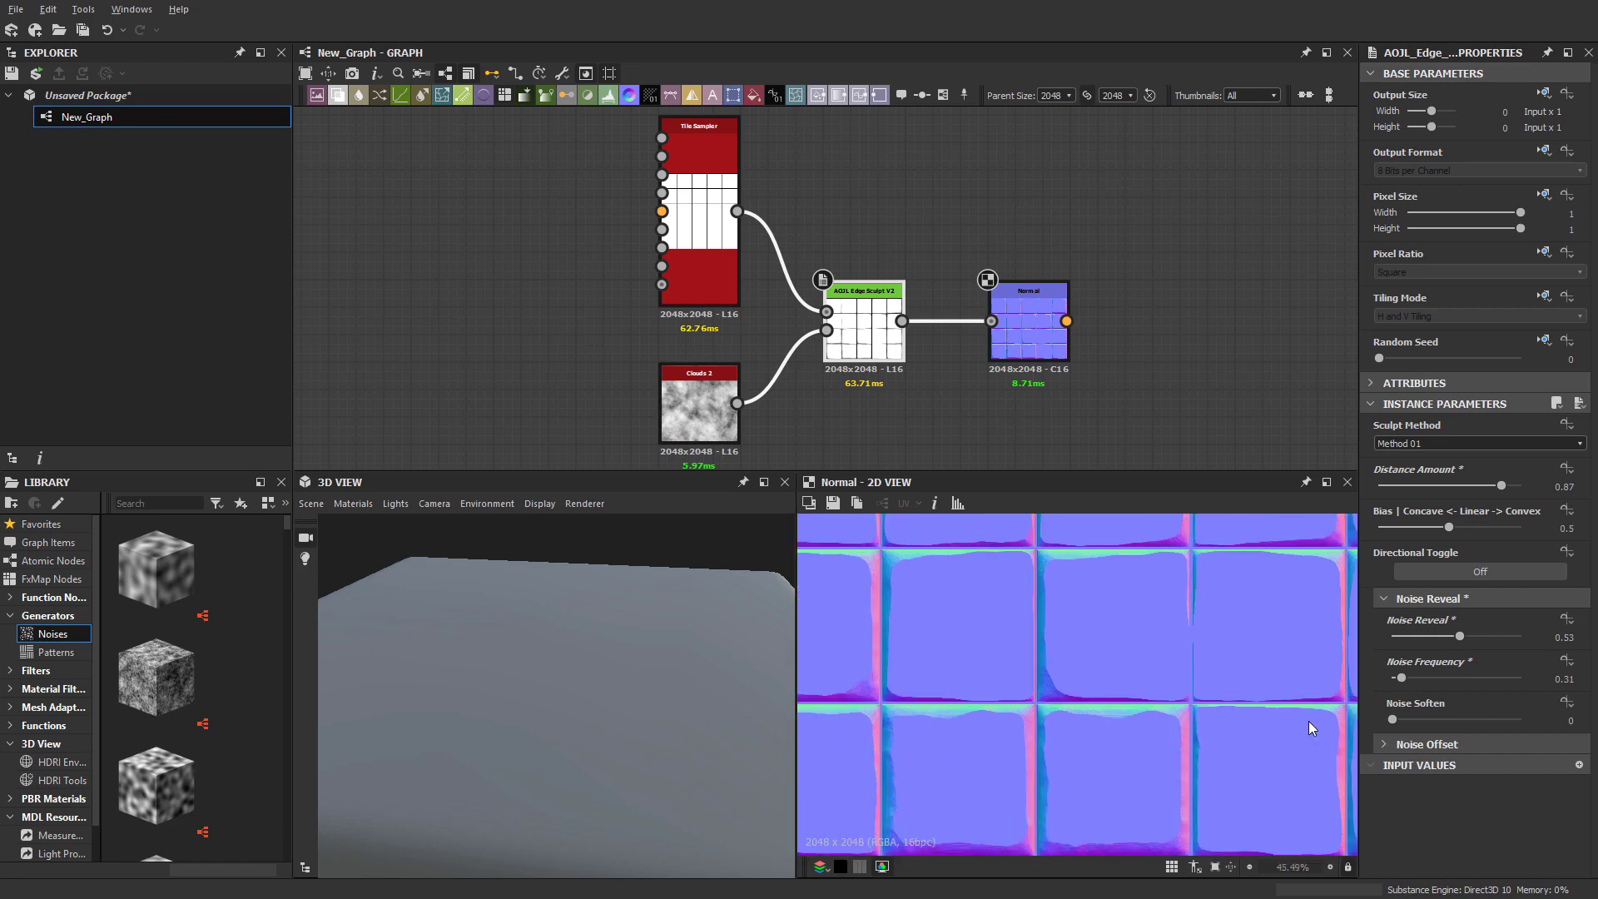
{"action": "left_click_drag", "start_coordinate": [1410, 682], "coordinate": [1395, 687]}
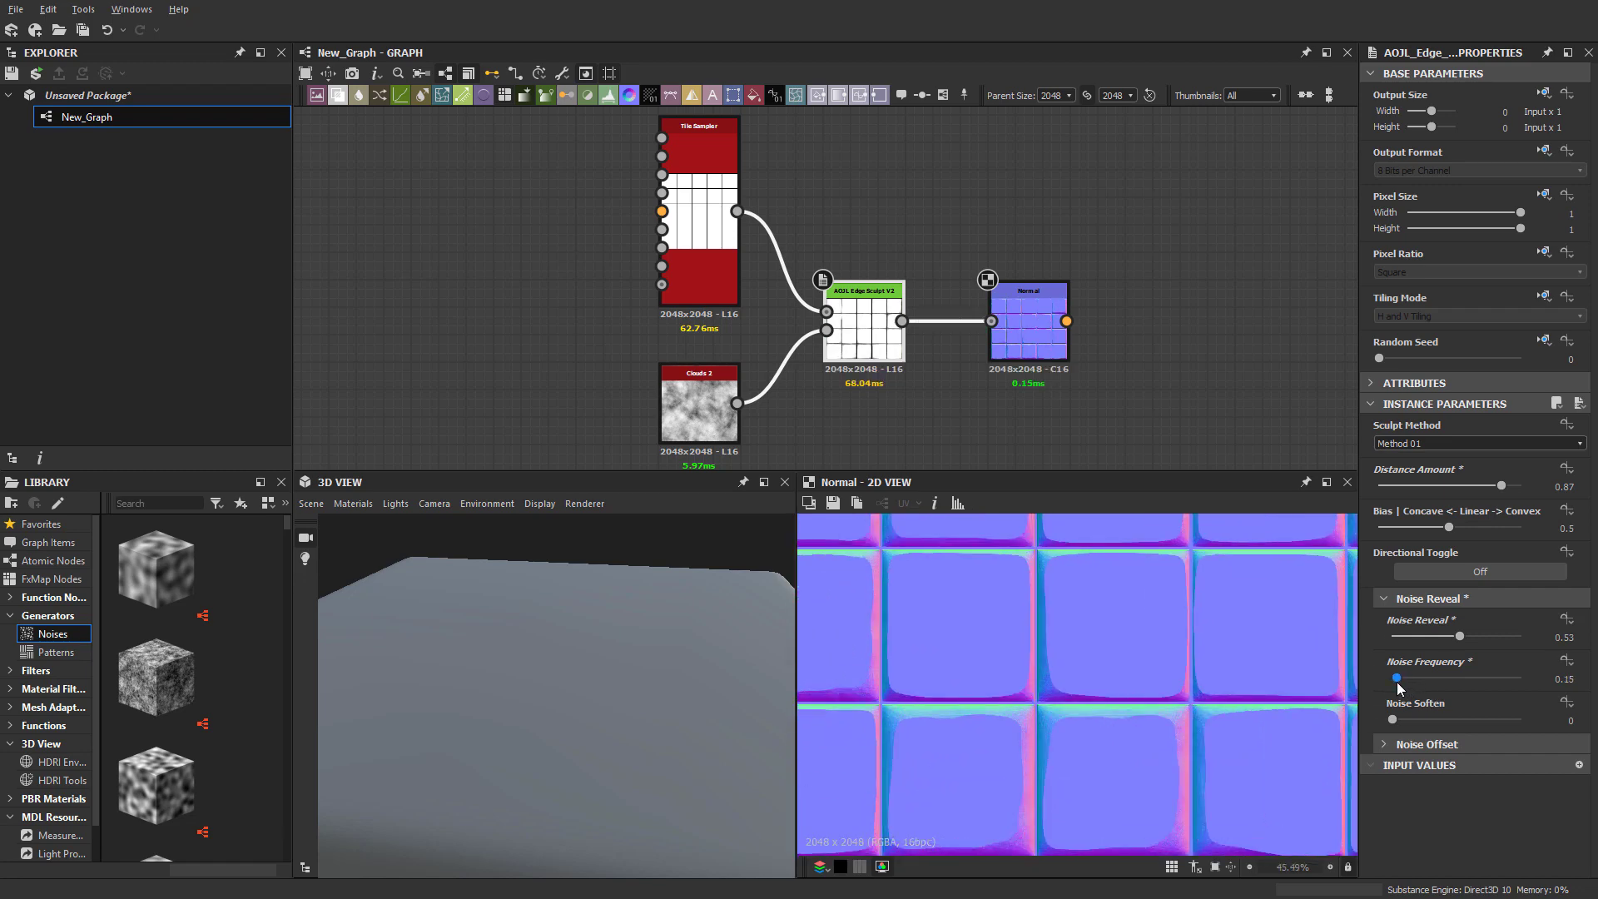
Try a different Noise Frequency, then undo to restore Noise Frequency 1 and Noise Soften 0
{"action": "mouse_move", "coordinate": [1394, 681]}
{"action": "left_mouse_down"}
{"action": "mouse_move", "coordinate": [1425, 682]}
{"action": "mouse_move", "coordinate": [1404, 722]}
{"action": "mouse_move", "coordinate": [1424, 723]}
{"action": "mouse_move", "coordinate": [1411, 680]}
{"action": "left_mouse_up"}
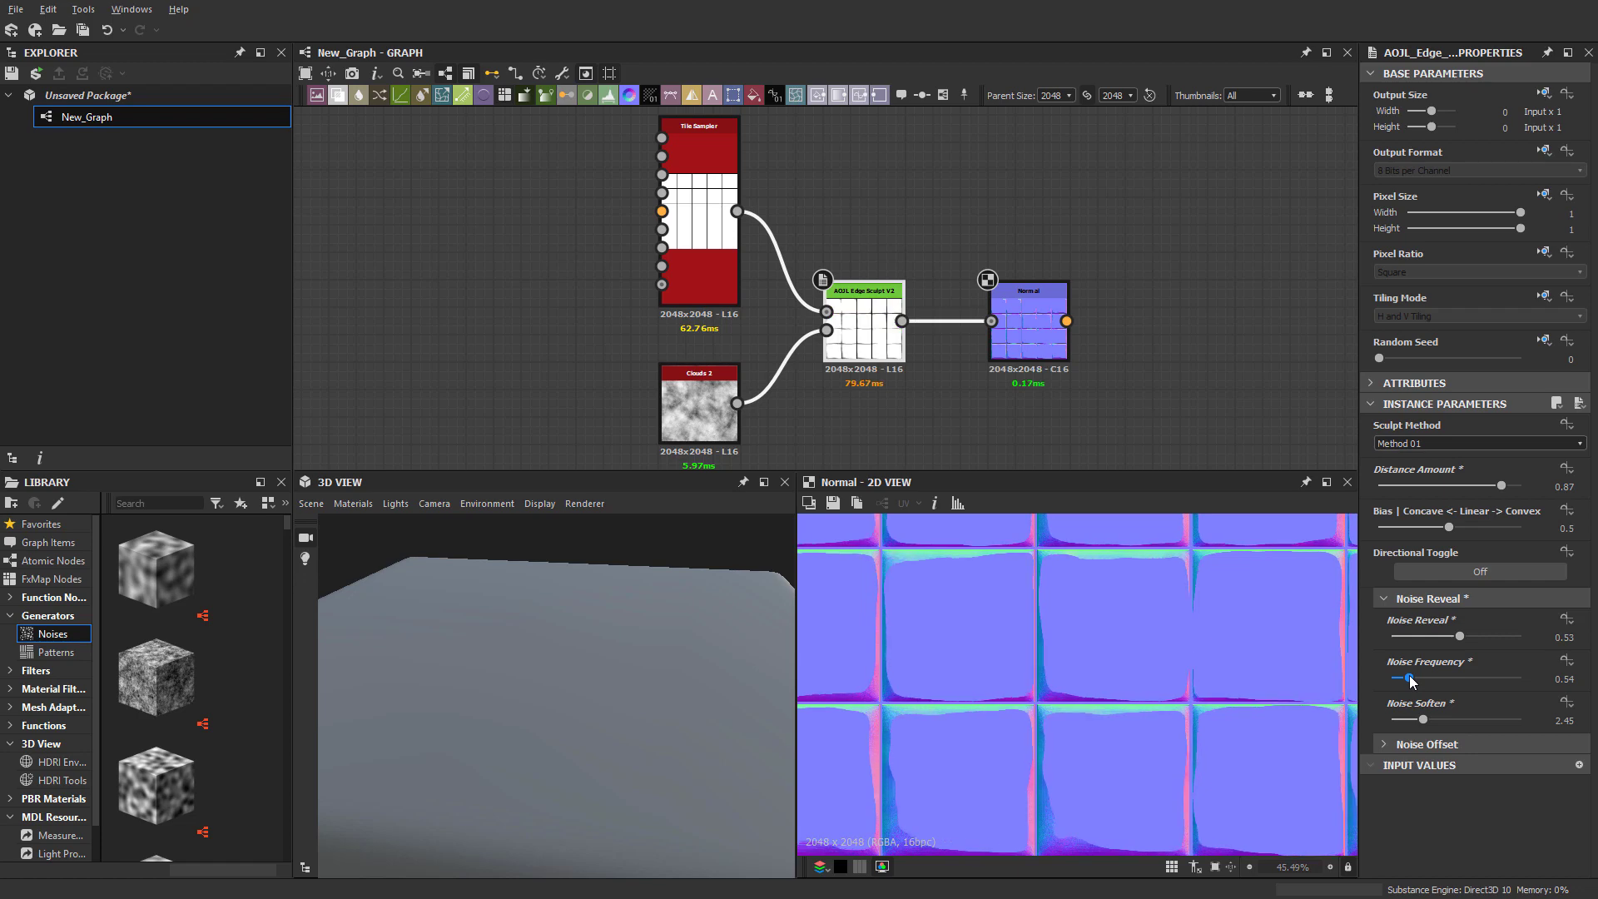
{"action": "scroll", "coordinate": [1273, 634], "scroll_direction": "down", "scroll_amount": 3}
{"action": "middle_click_drag", "start_coordinate": [1212, 721], "coordinate": [1220, 681]}
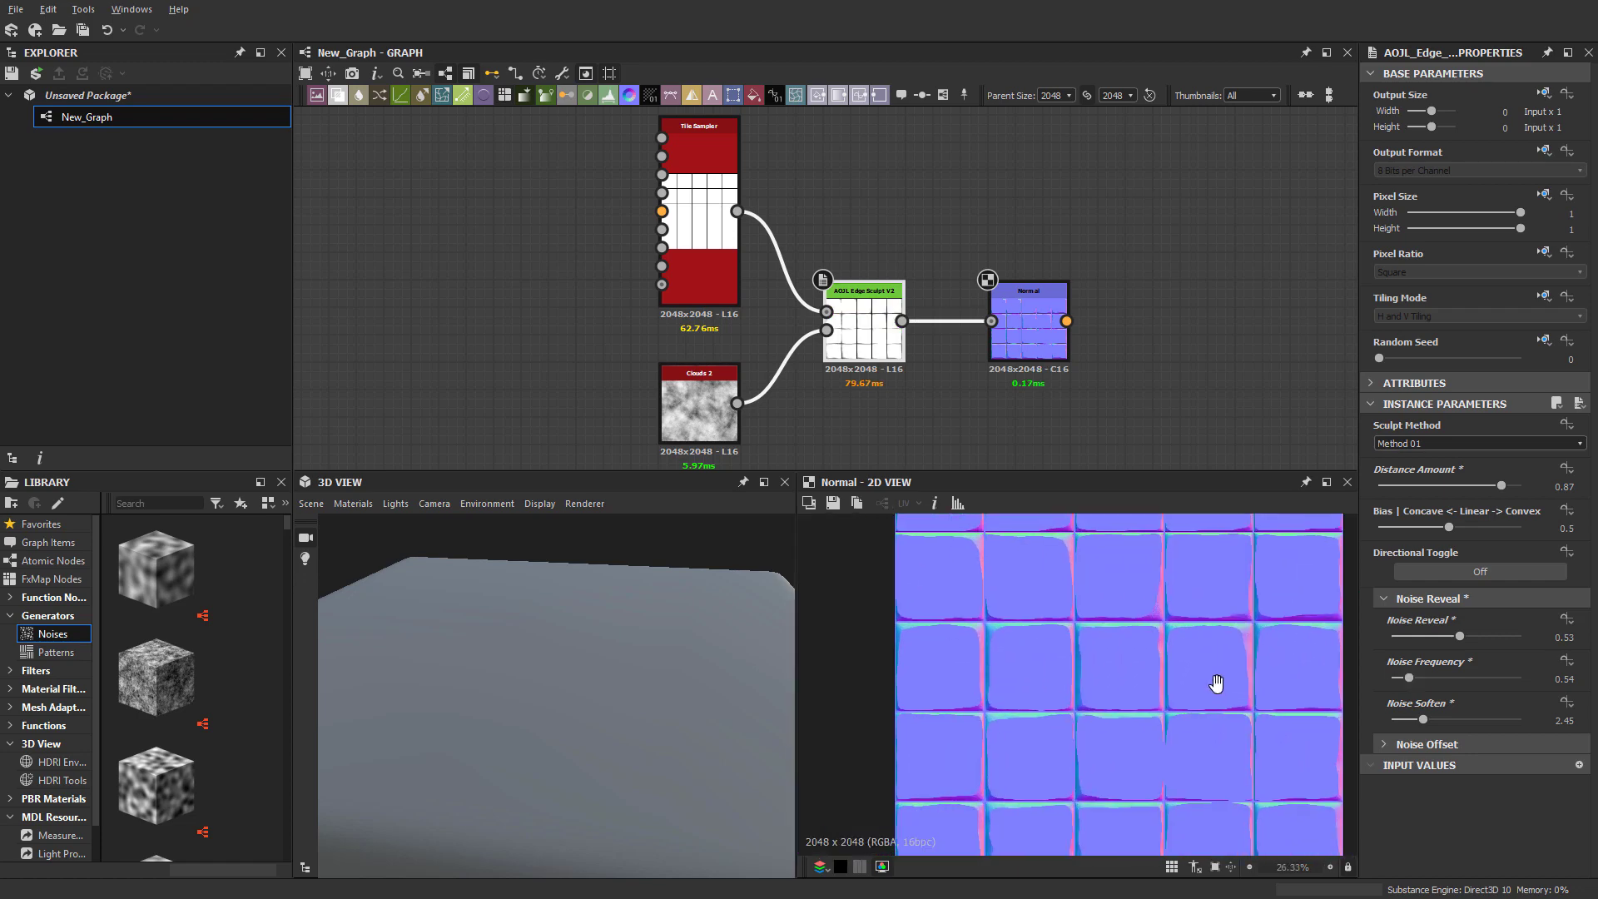
{"action": "key", "text": "ctrl+z"}
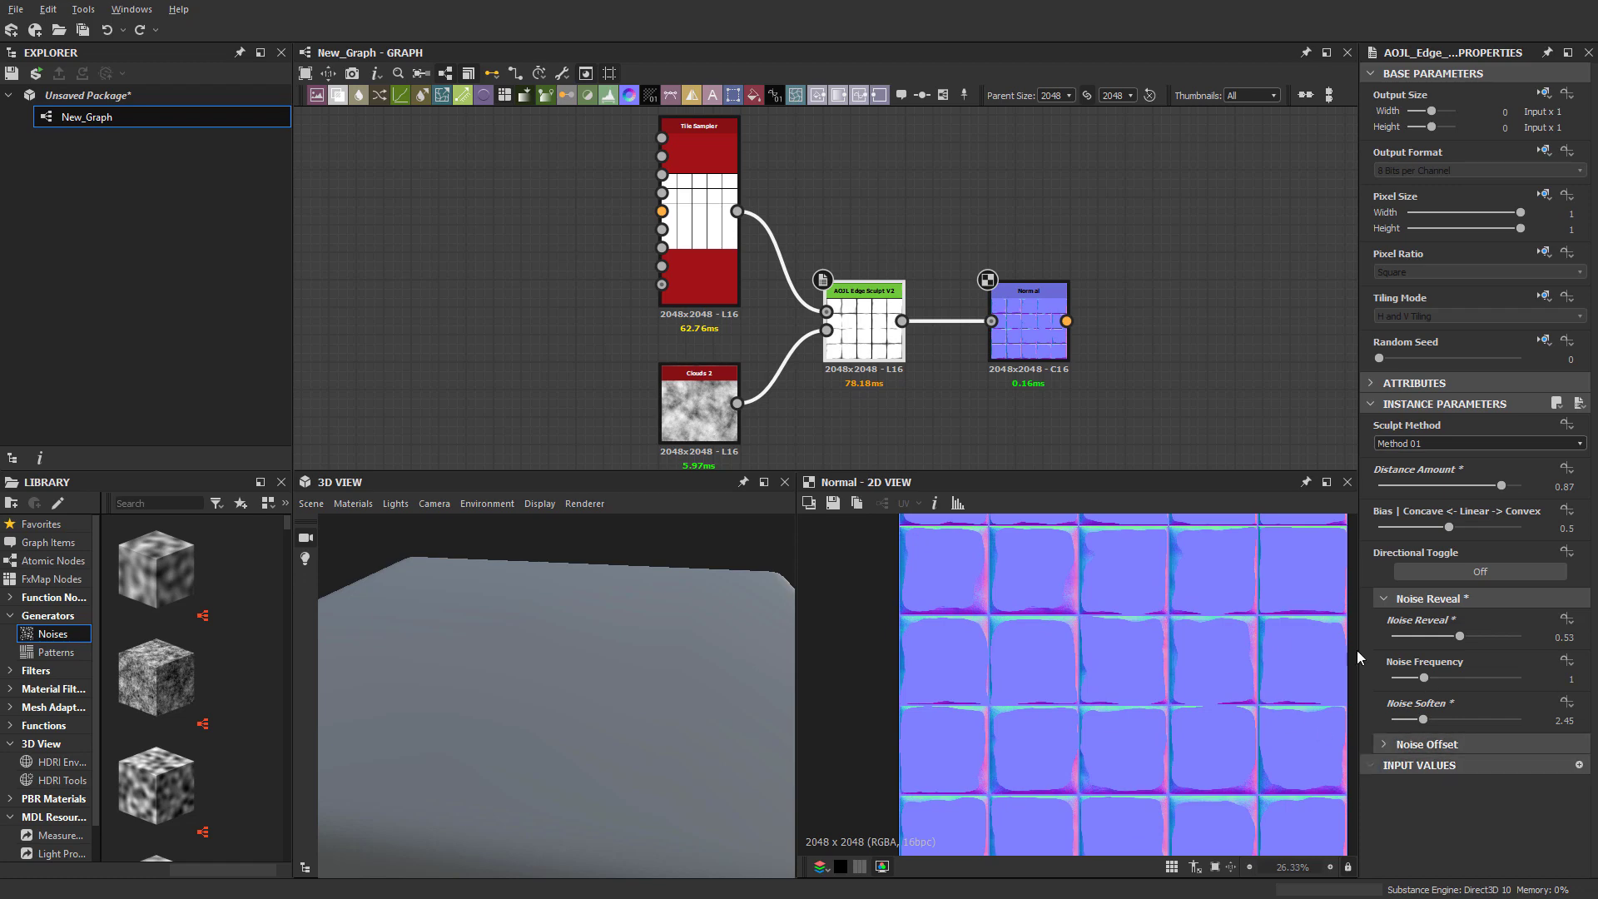
{"action": "scroll", "coordinate": [1095, 658], "scroll_direction": "up", "scroll_amount": 2}
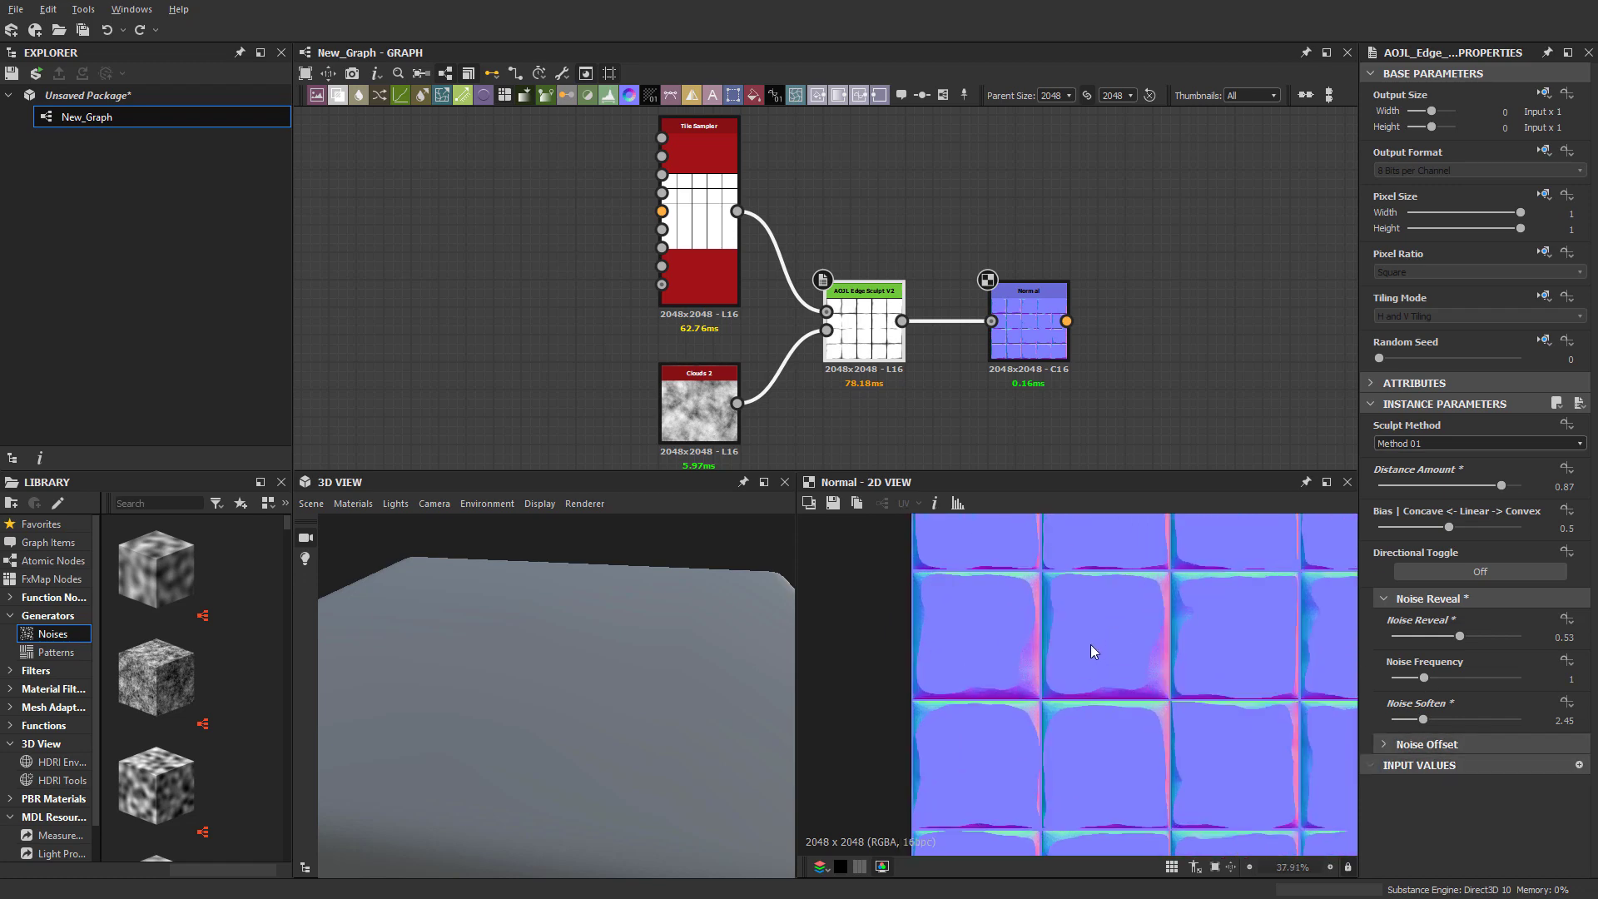
{"action": "key", "text": "ctrl+z"}
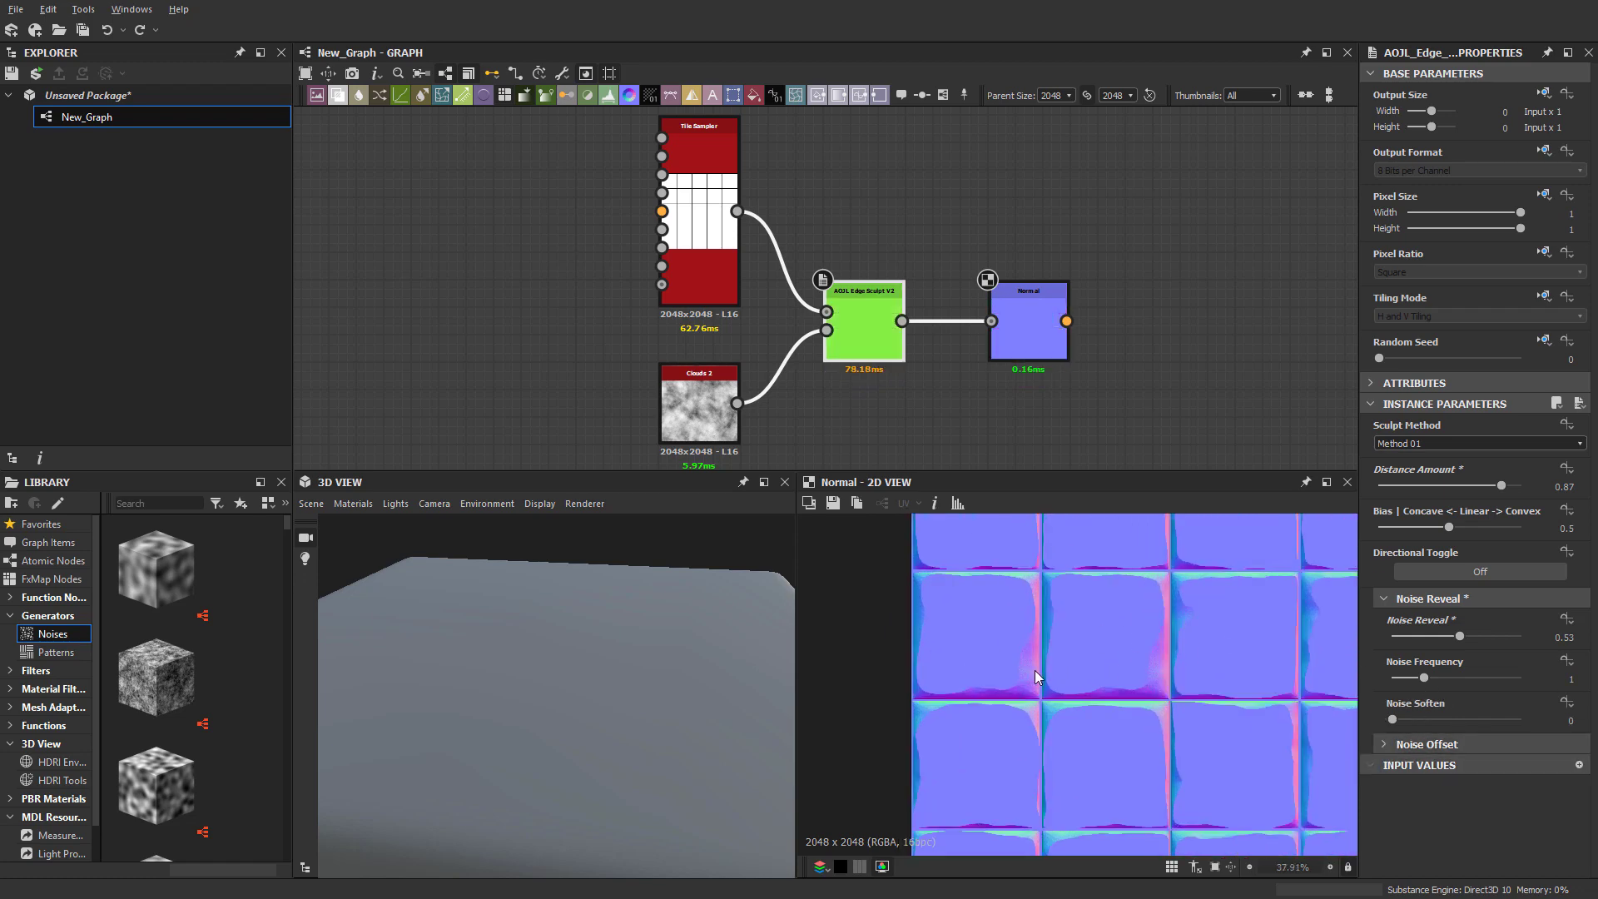
Expand Noise Offset, try Noise Offset Random values 2, 5 and 9, then undo back to 1
{"action": "left_click", "coordinate": [1384, 745]}
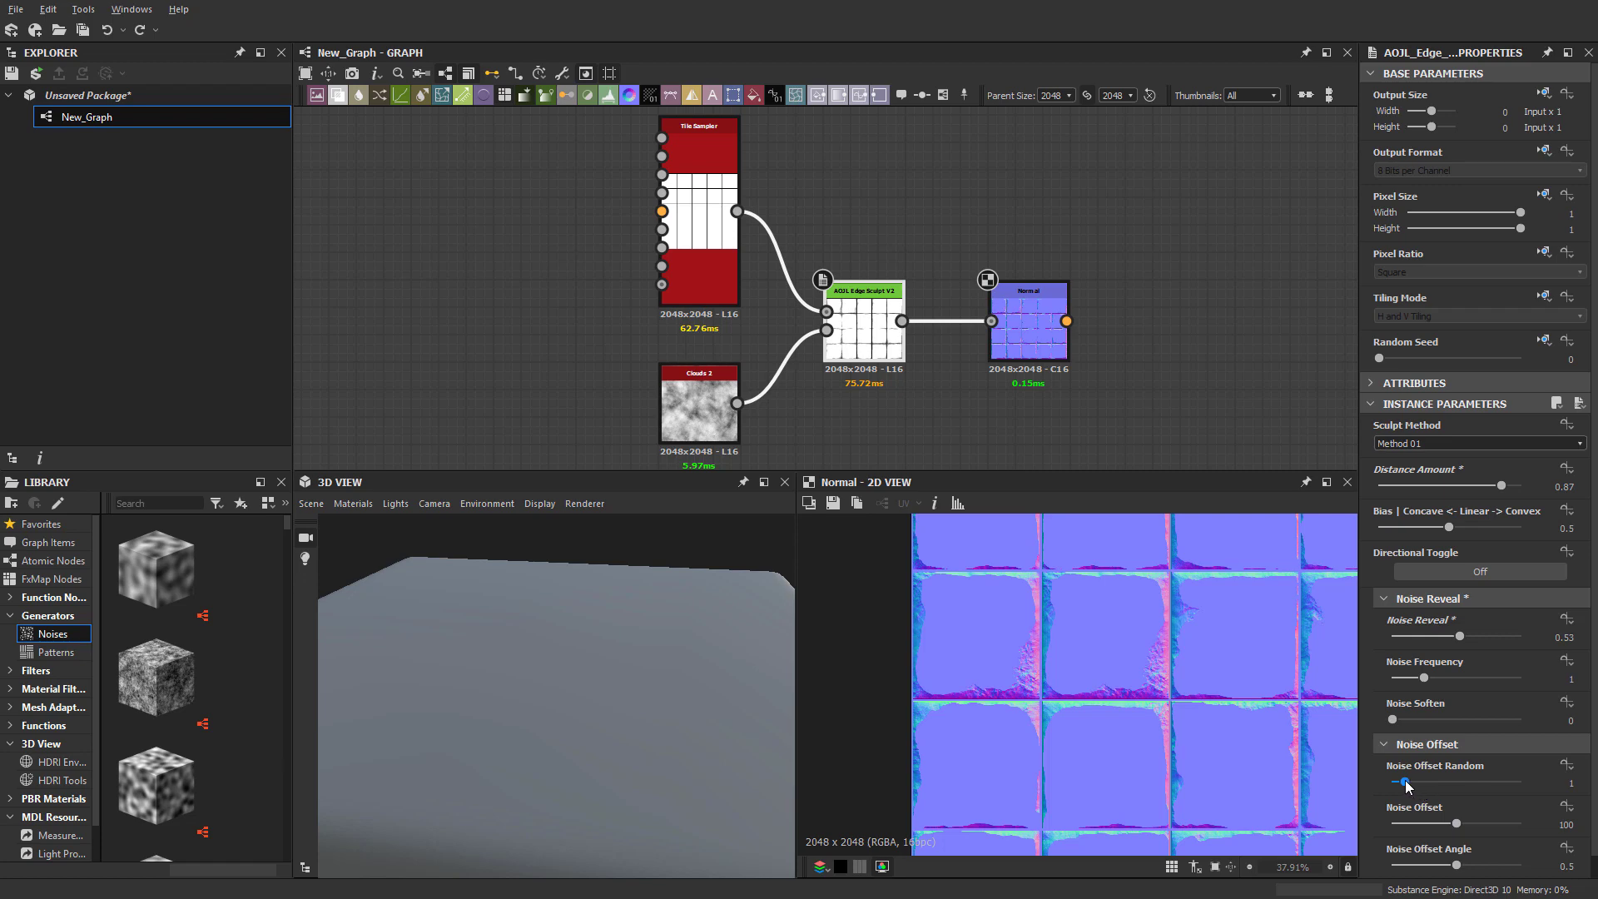
{"action": "left_click_drag", "start_coordinate": [1405, 780], "coordinate": [1416, 782]}
{"action": "scroll", "coordinate": [1219, 720], "scroll_direction": "down", "scroll_amount": 3}
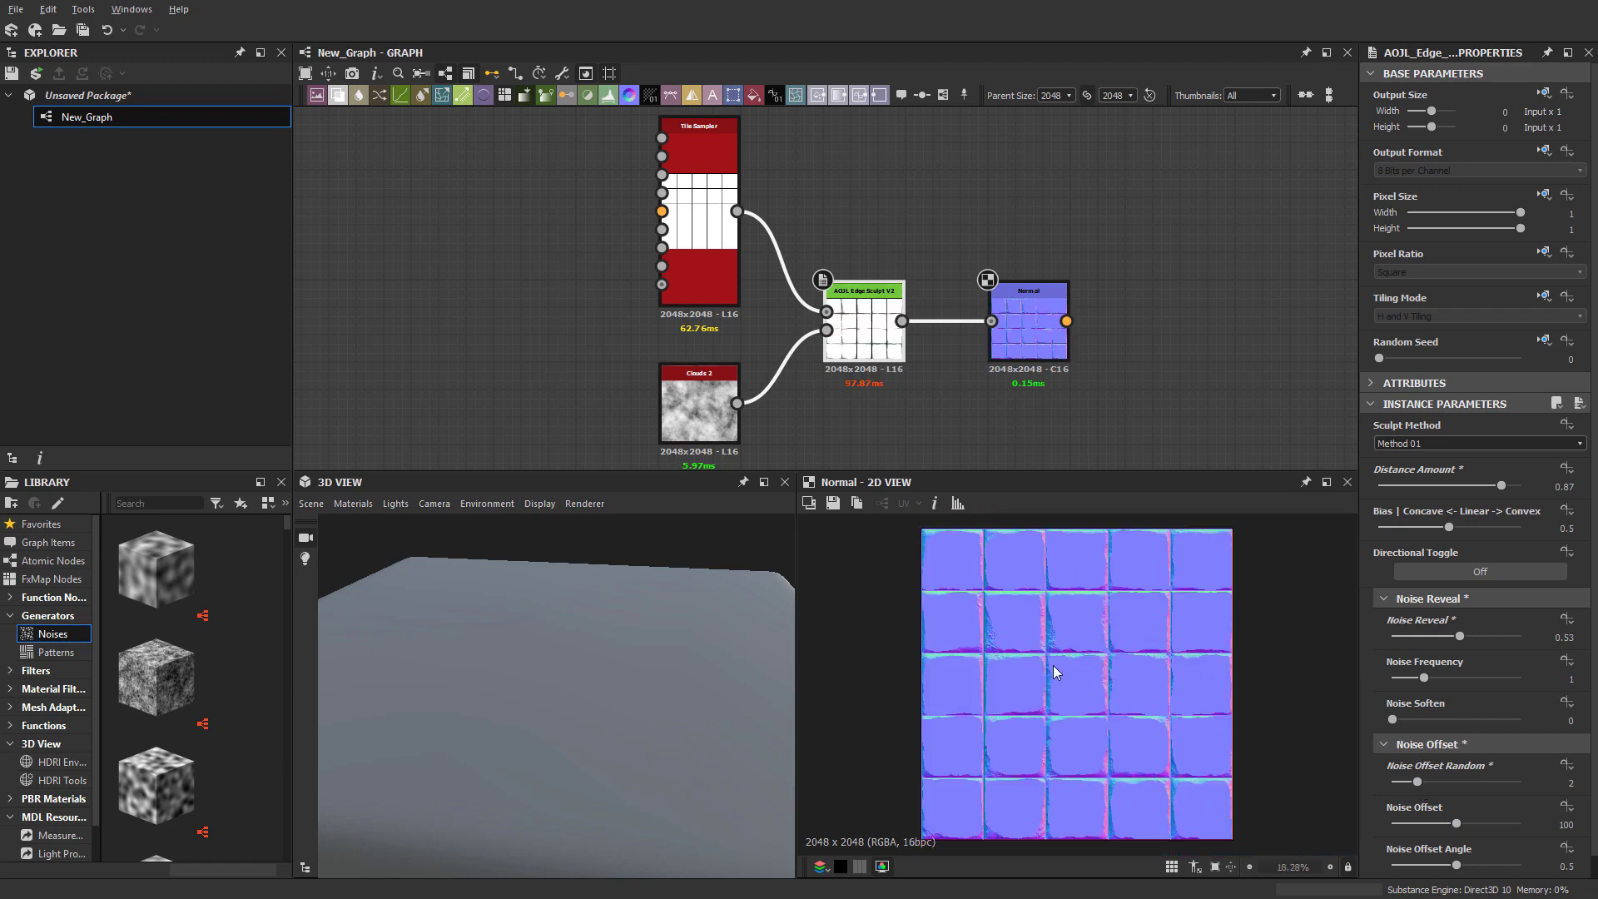
{"action": "left_click_drag", "start_coordinate": [1425, 782], "coordinate": [1453, 782]}
{"action": "left_click_drag", "start_coordinate": [1474, 782], "coordinate": [1389, 823]}
{"action": "key", "text": "ctrl+z"}
{"action": "key", "text": "ctrl+z"}
{"action": "key", "text": "ctrl+z"}
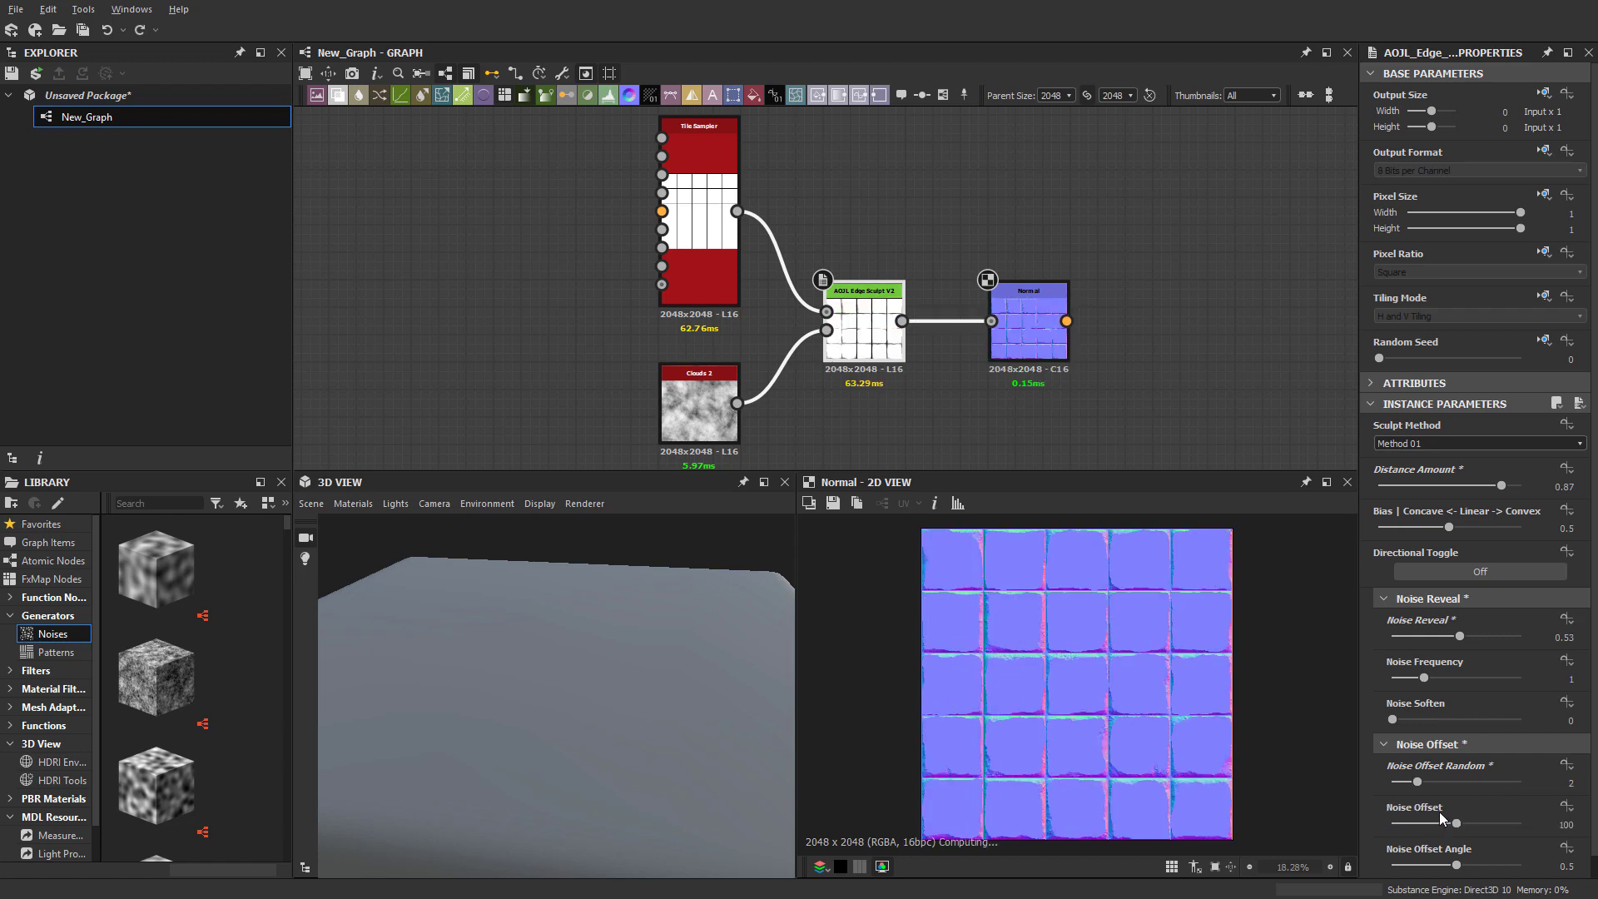
{"action": "scroll", "coordinate": [999, 636], "scroll_direction": "up", "scroll_amount": 3}
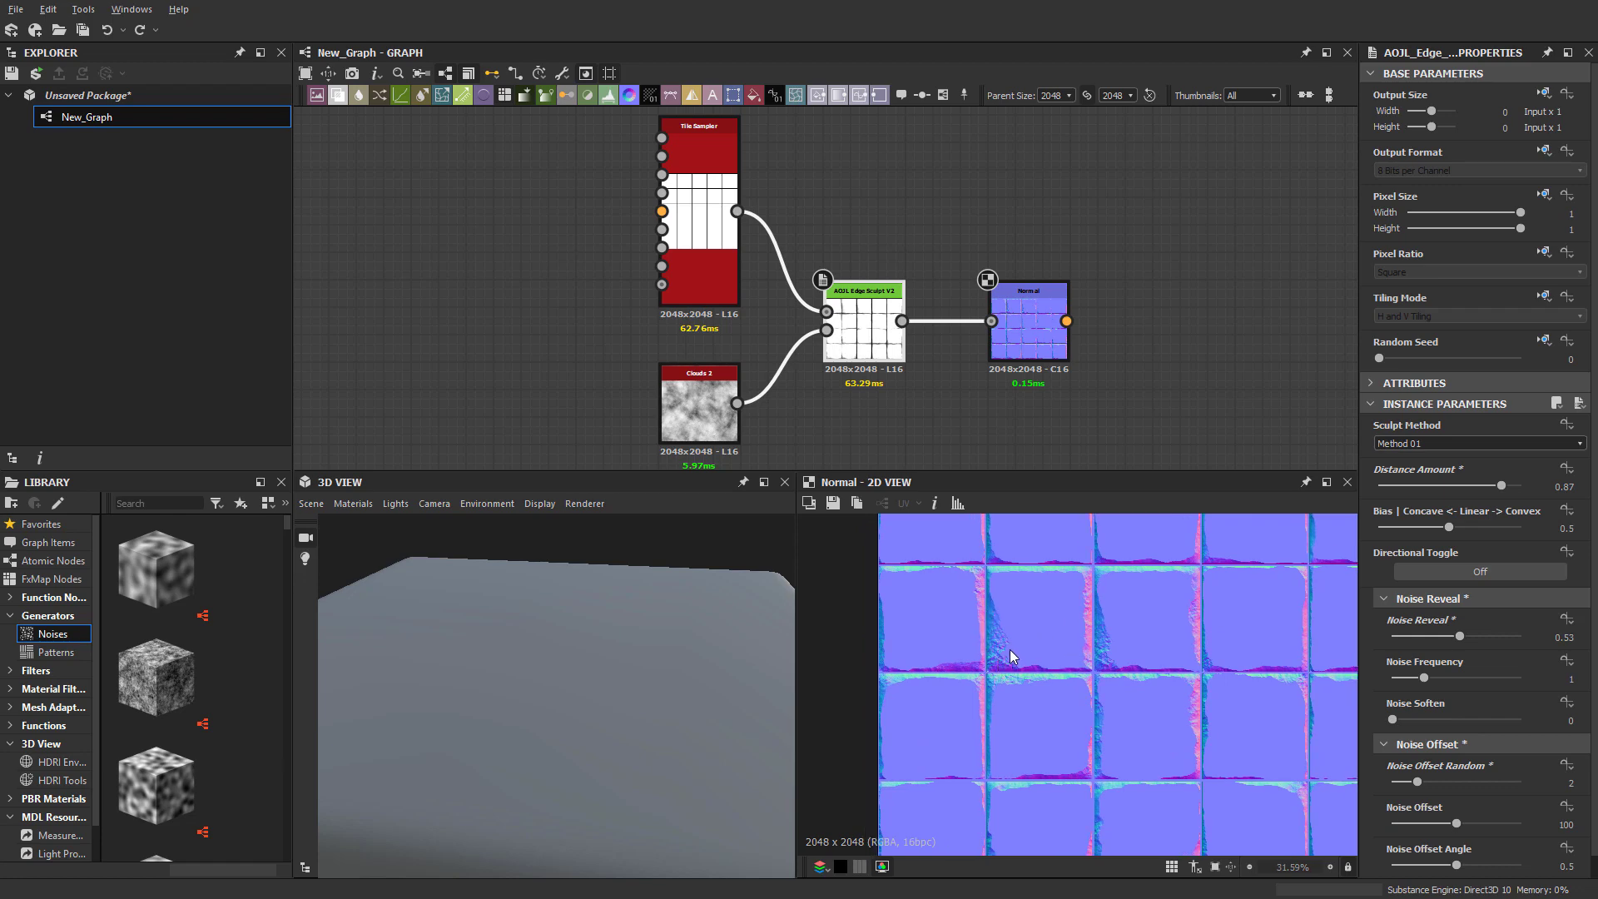
{"action": "key", "text": "ctrl+z"}
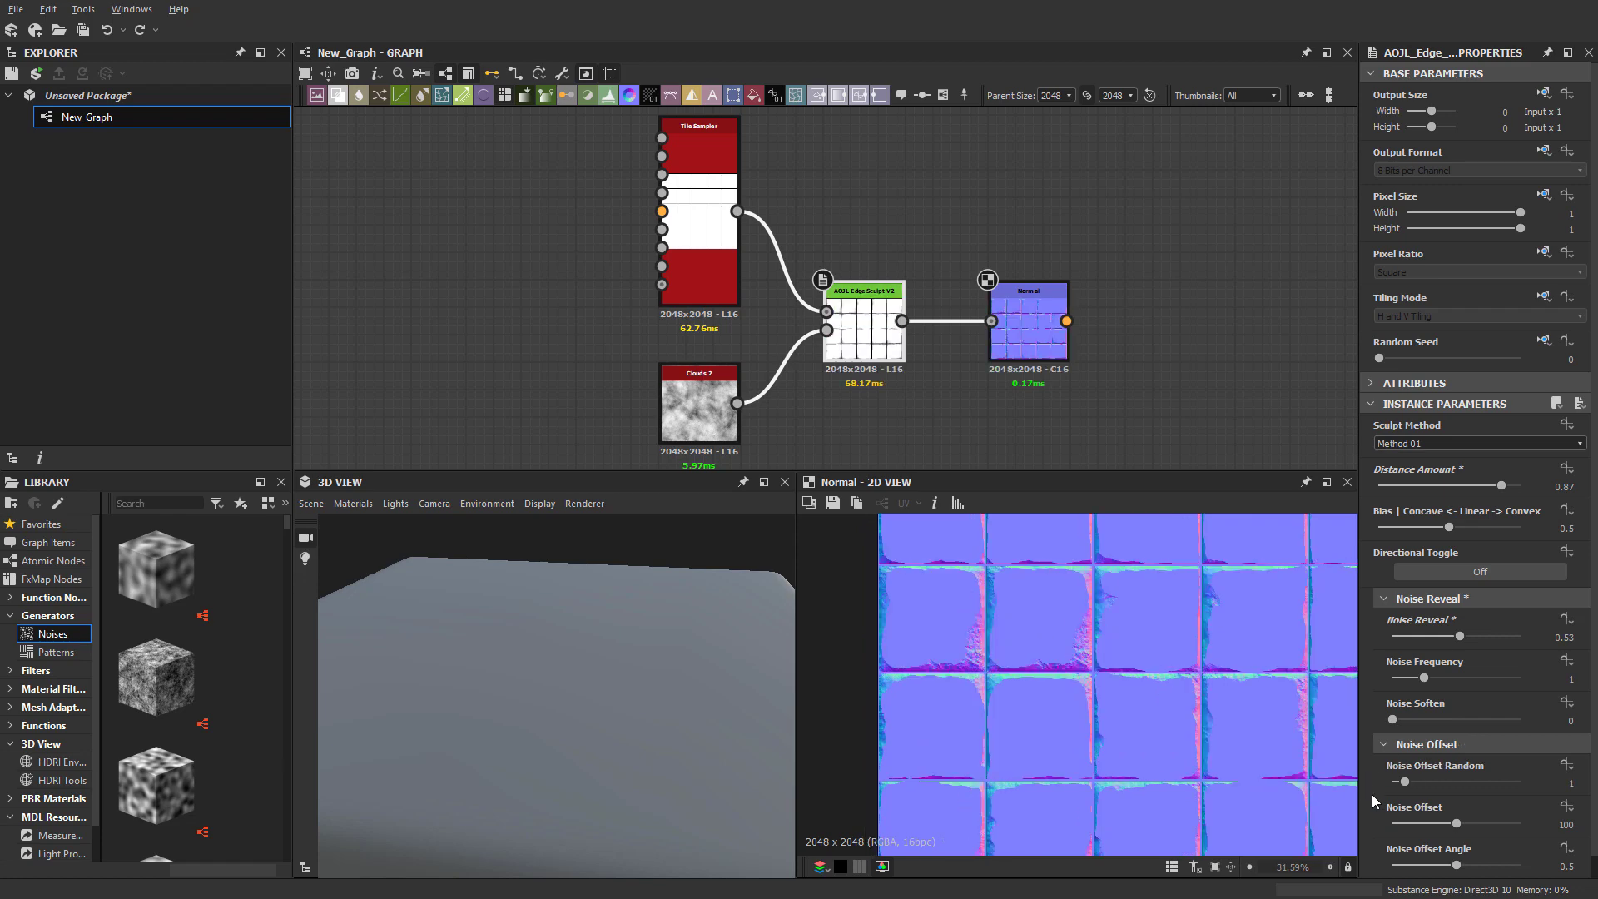
Set Noise Offset to 63.23 and Noise Offset Angle to 0.56, checking the zoomed preview
{"action": "left_click_drag", "start_coordinate": [1455, 823], "coordinate": [1432, 824]}
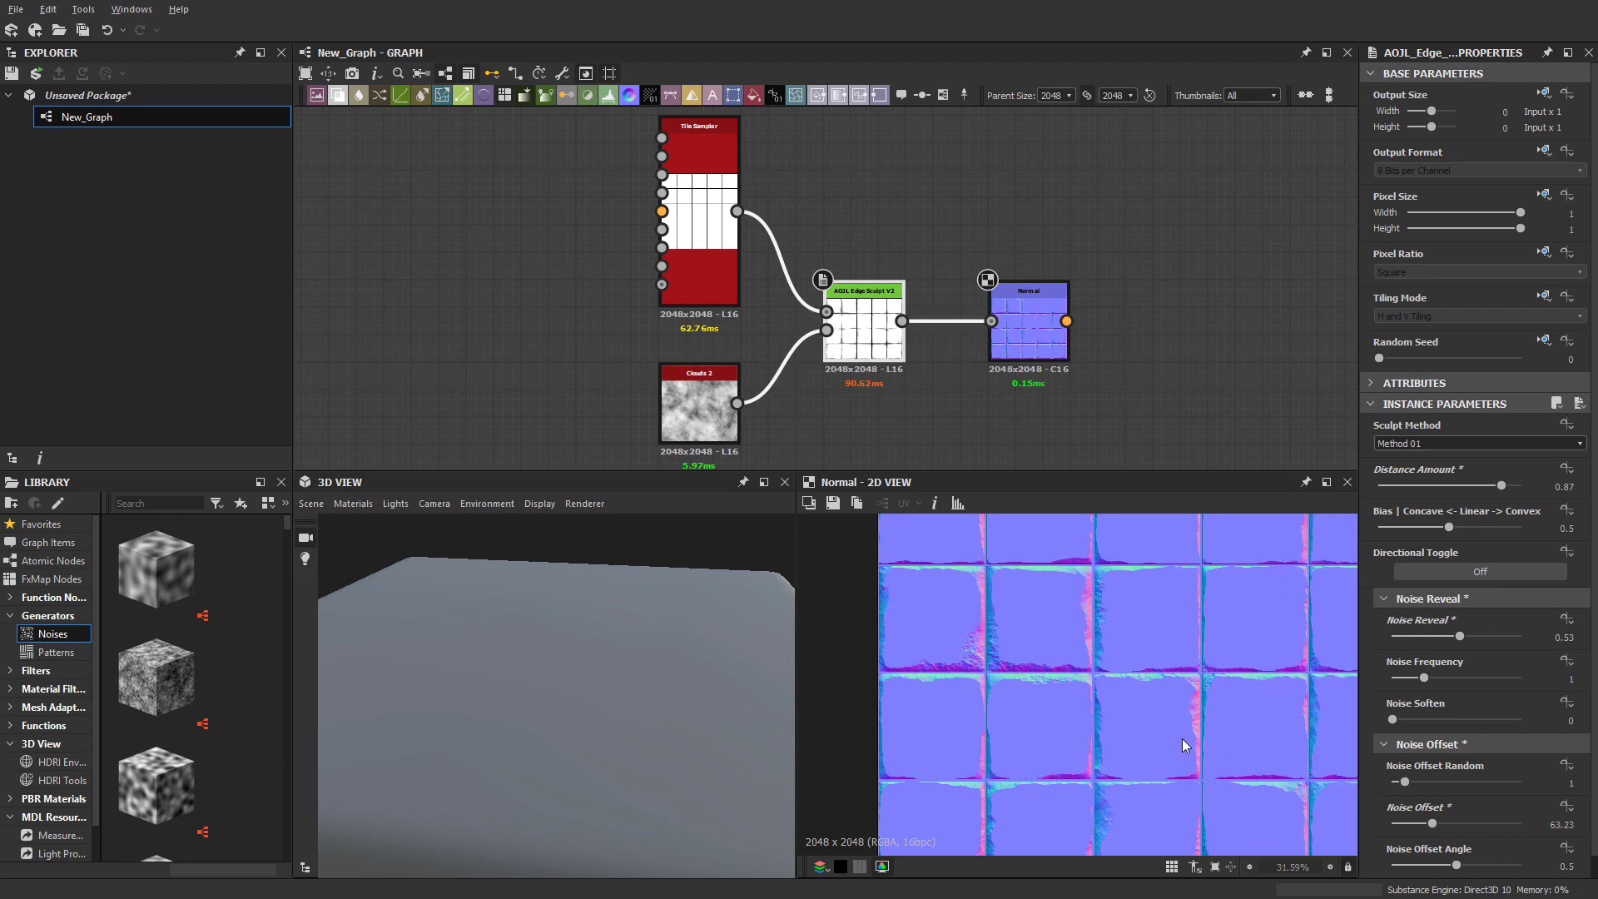
{"action": "scroll", "coordinate": [1171, 717], "scroll_direction": "down", "scroll_amount": 2}
{"action": "scroll", "coordinate": [1245, 741], "scroll_direction": "down", "scroll_amount": 1}
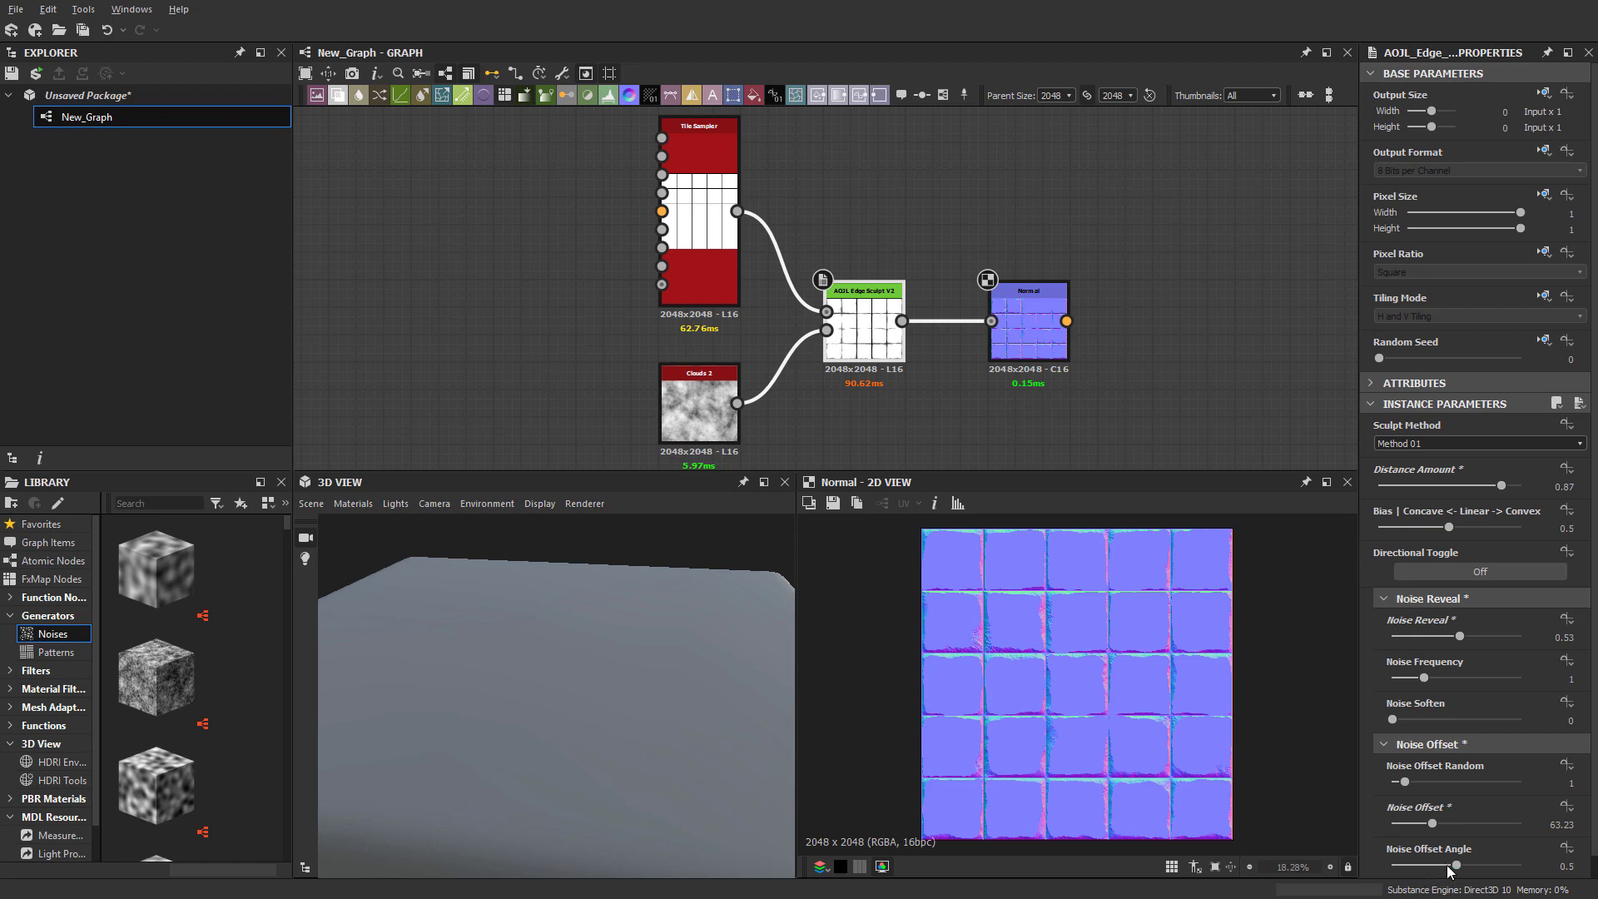
{"action": "mouse_move", "coordinate": [1455, 865]}
{"action": "left_mouse_down"}
{"action": "mouse_move", "coordinate": [1421, 868]}
{"action": "mouse_move", "coordinate": [1464, 870]}
{"action": "left_mouse_up"}
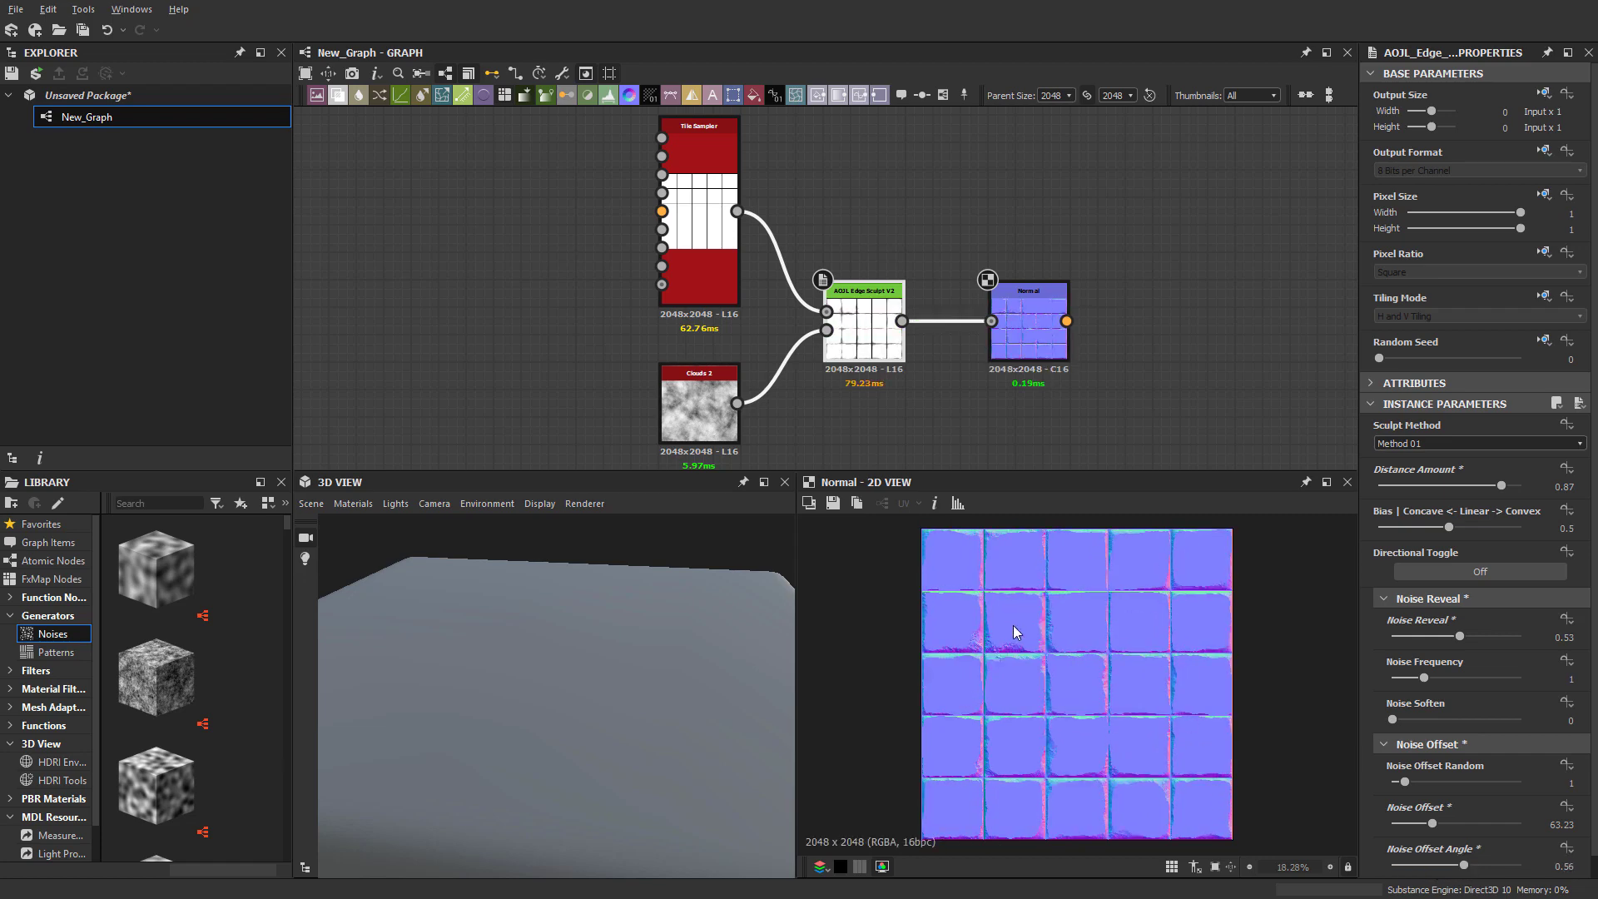
{"action": "scroll", "coordinate": [1012, 631], "scroll_direction": "up", "scroll_amount": 5}
{"action": "middle_click_drag", "start_coordinate": [1120, 655], "coordinate": [1127, 646]}
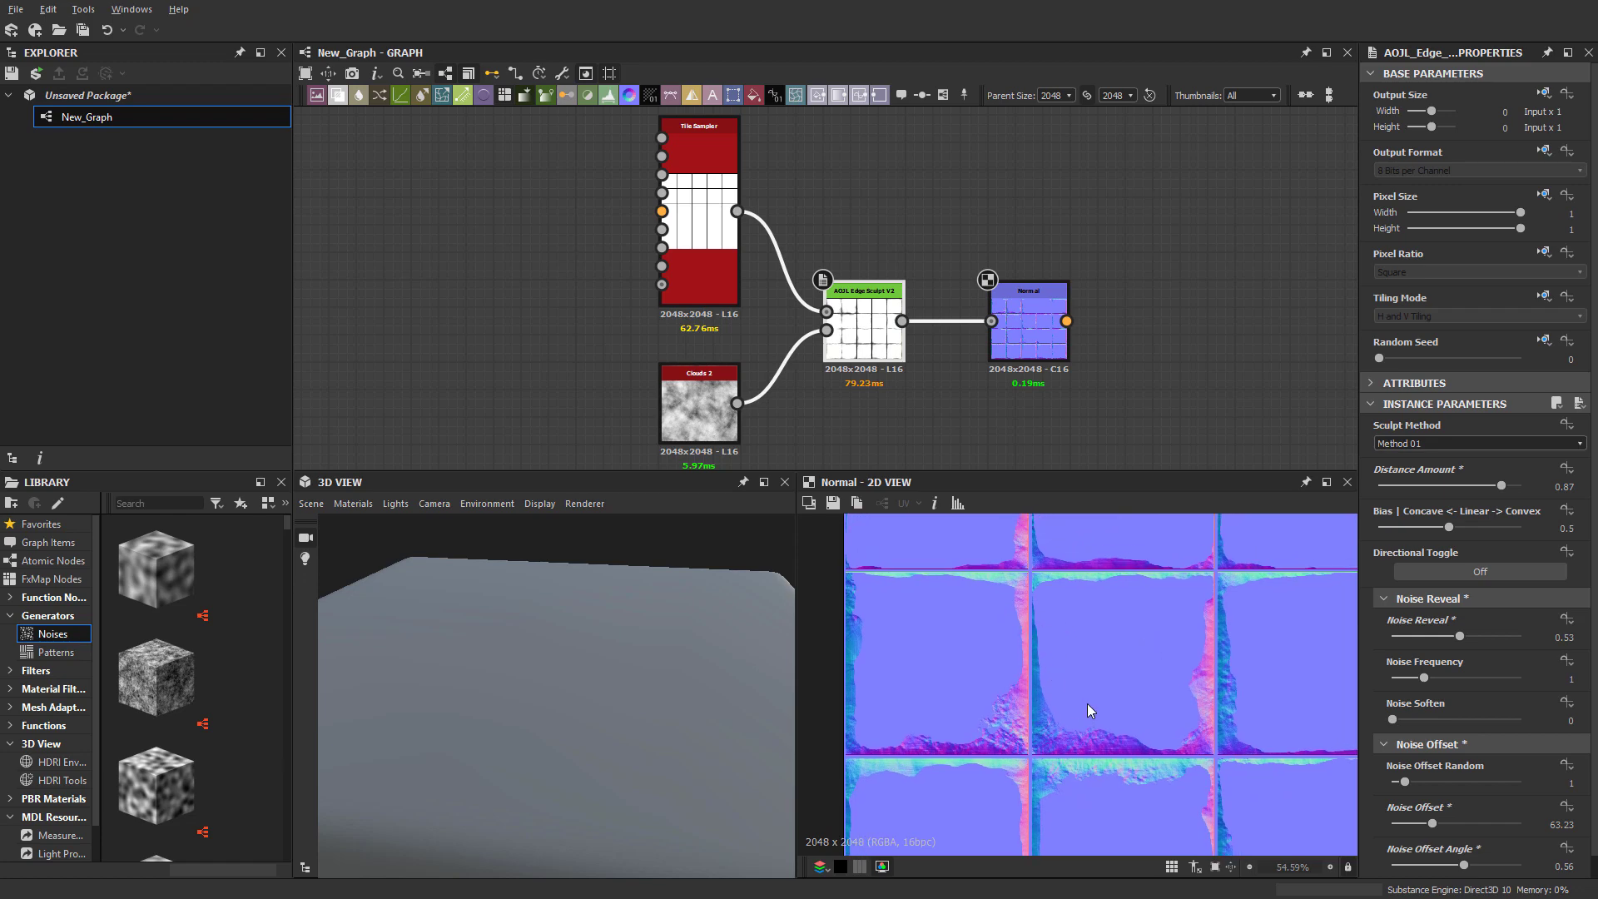
{"action": "scroll", "coordinate": [1055, 618], "scroll_direction": "down", "scroll_amount": 2}
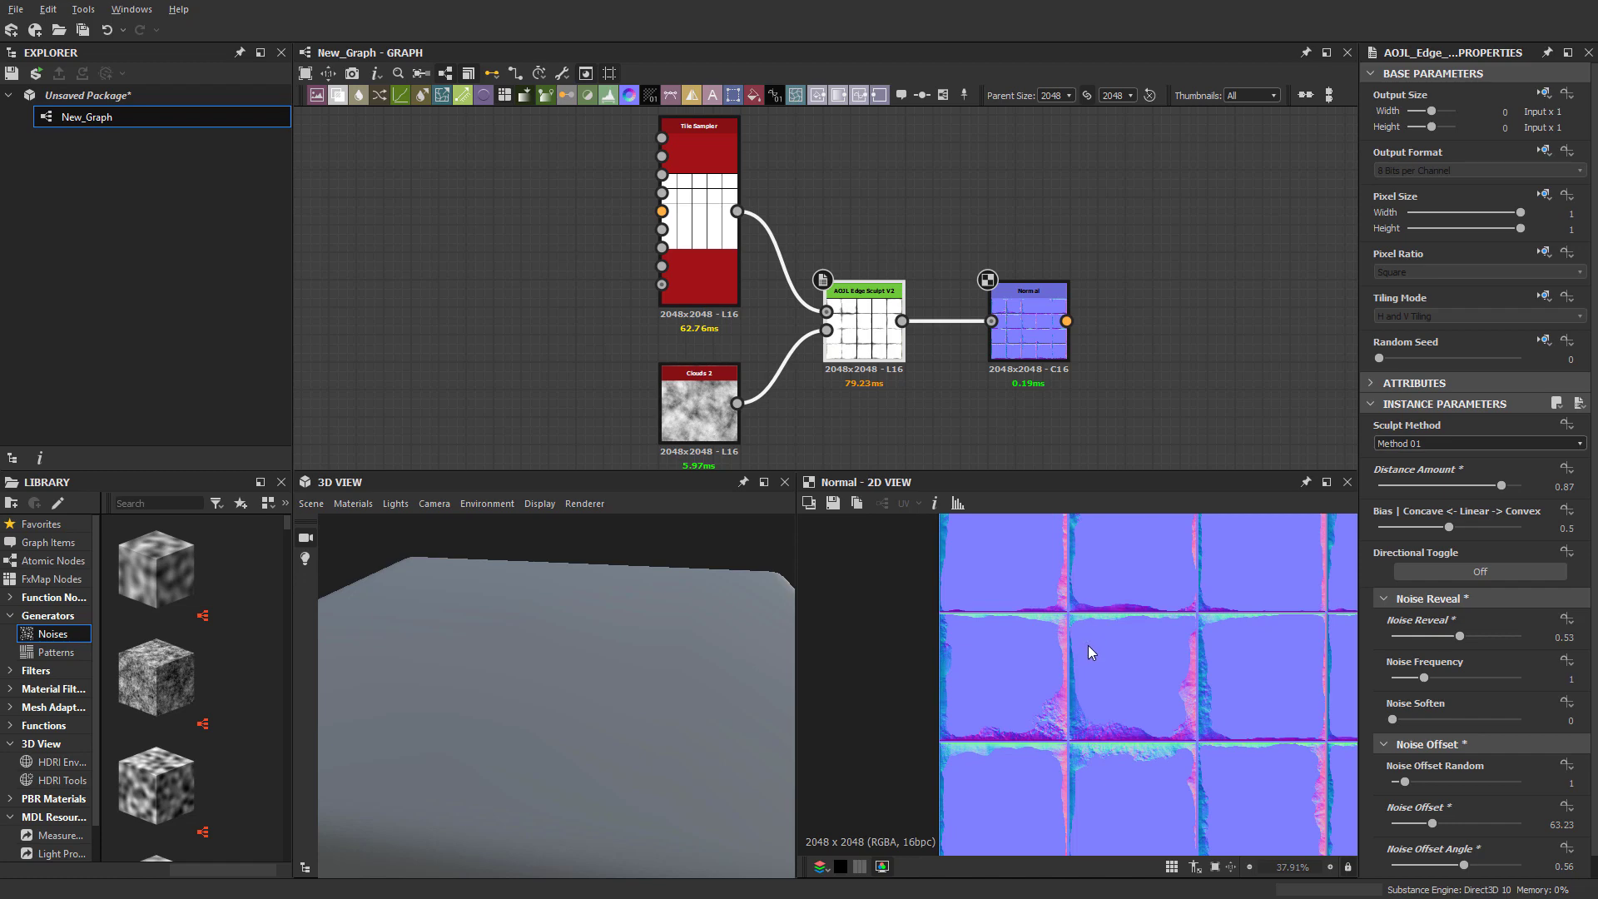
{"action": "scroll", "coordinate": [1089, 647], "scroll_direction": "down", "scroll_amount": 1}
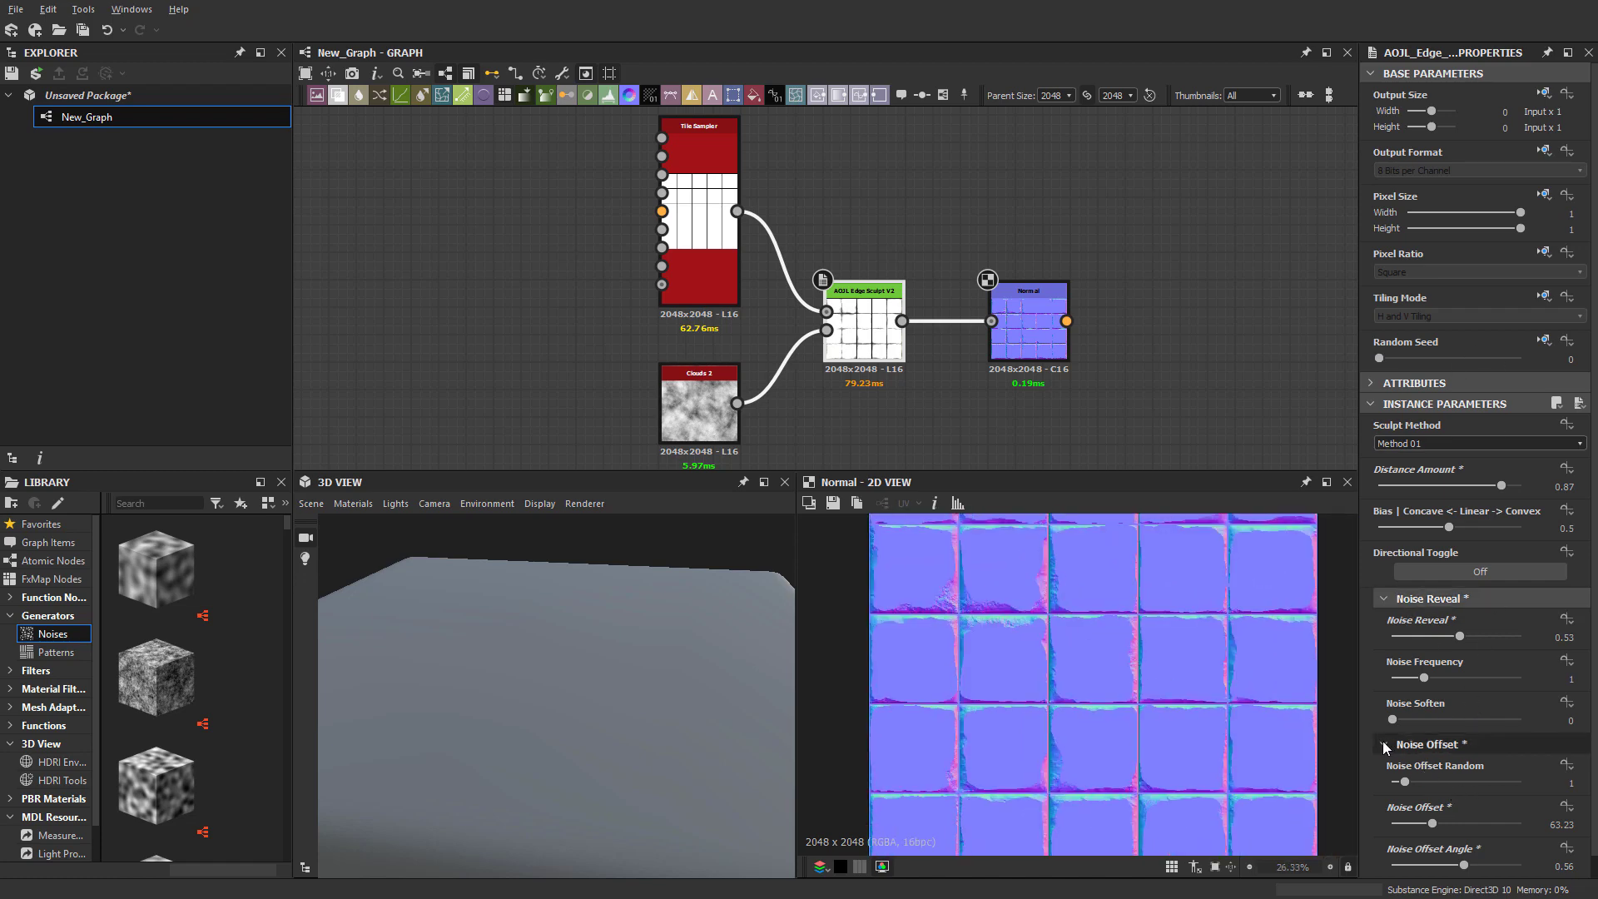
Reset all Edge Sculpt node parameters to their defaults
{"action": "left_click", "coordinate": [1570, 426]}
{"action": "left_click", "coordinate": [1585, 445]}
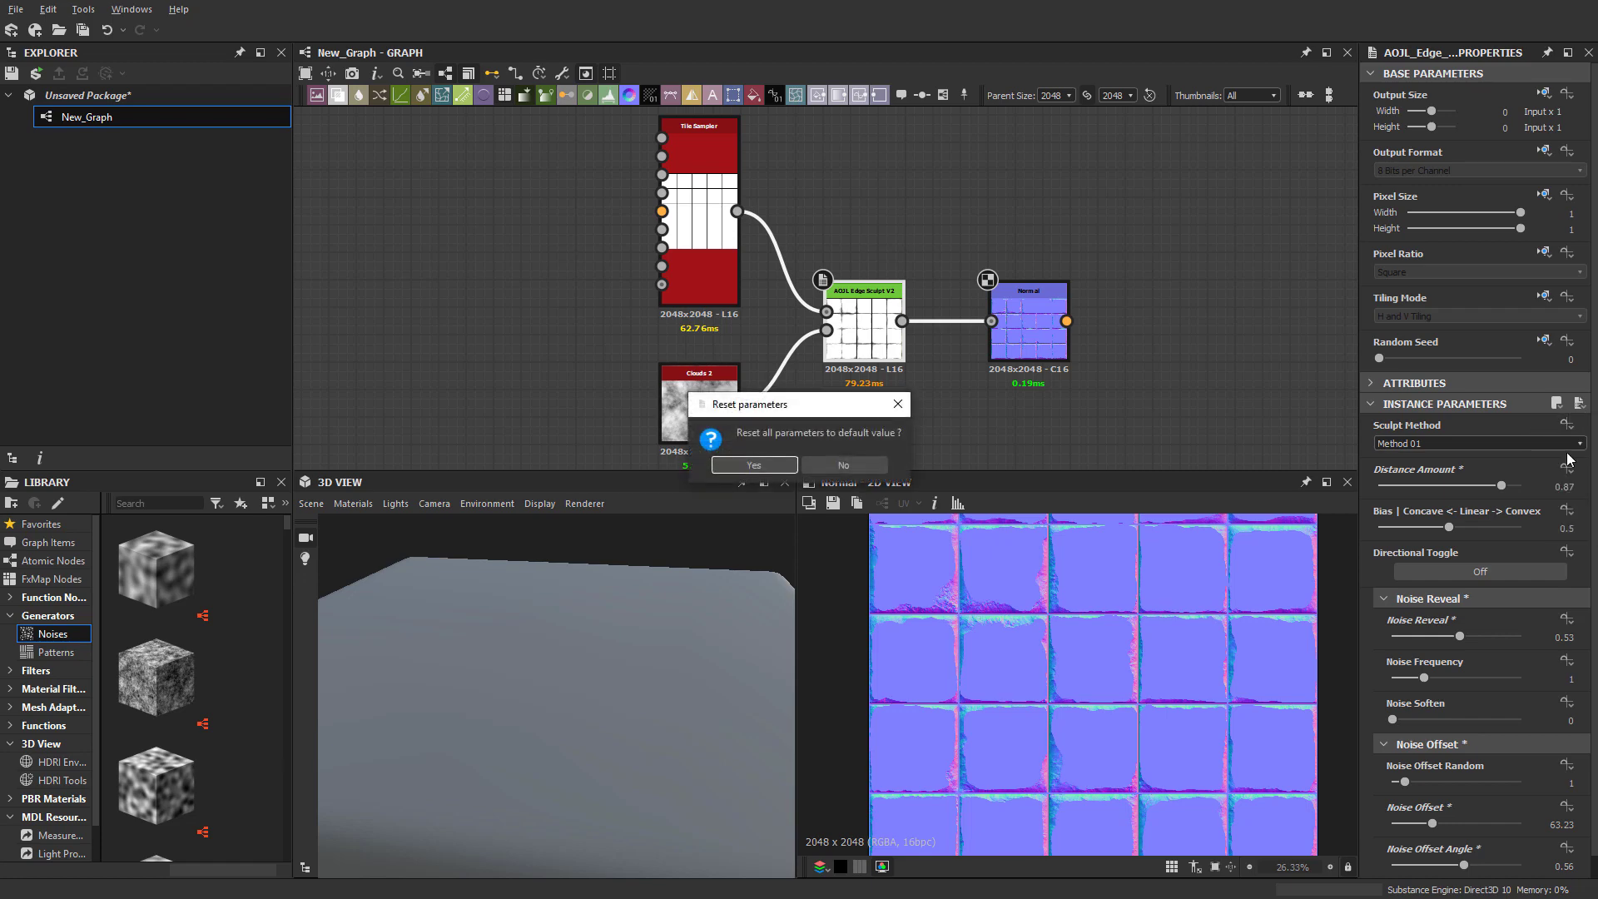
{"action": "left_click", "coordinate": [732, 472]}
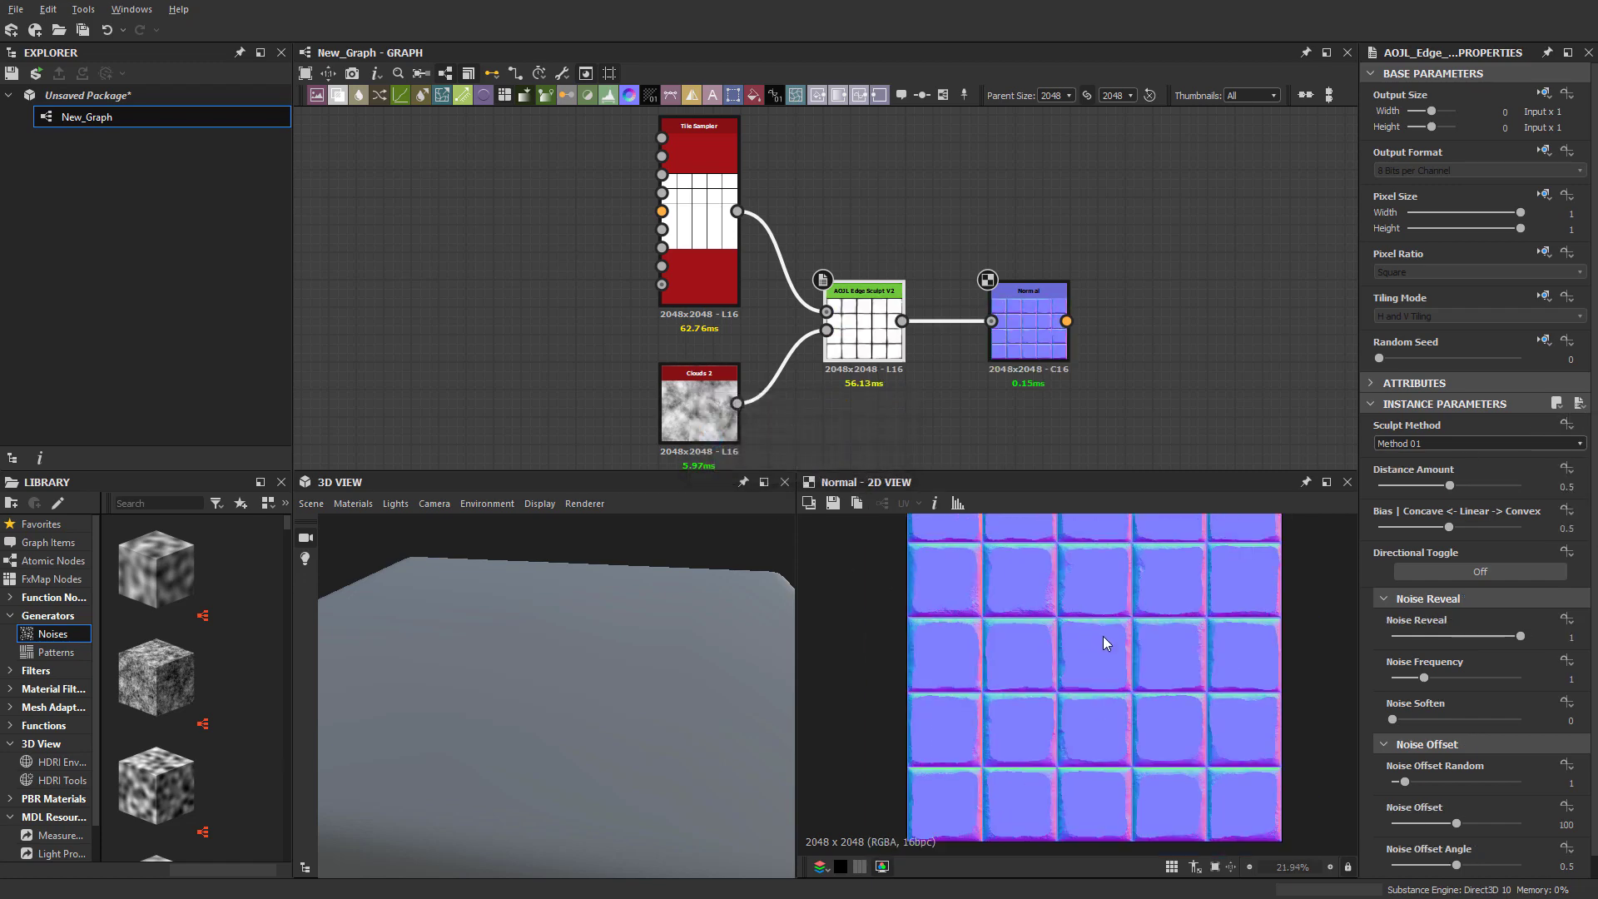
Switch Sculpt Method to Method 02 and collapse the Noise Reveal and Noise Offset groups
{"action": "left_click", "coordinate": [1418, 444]}
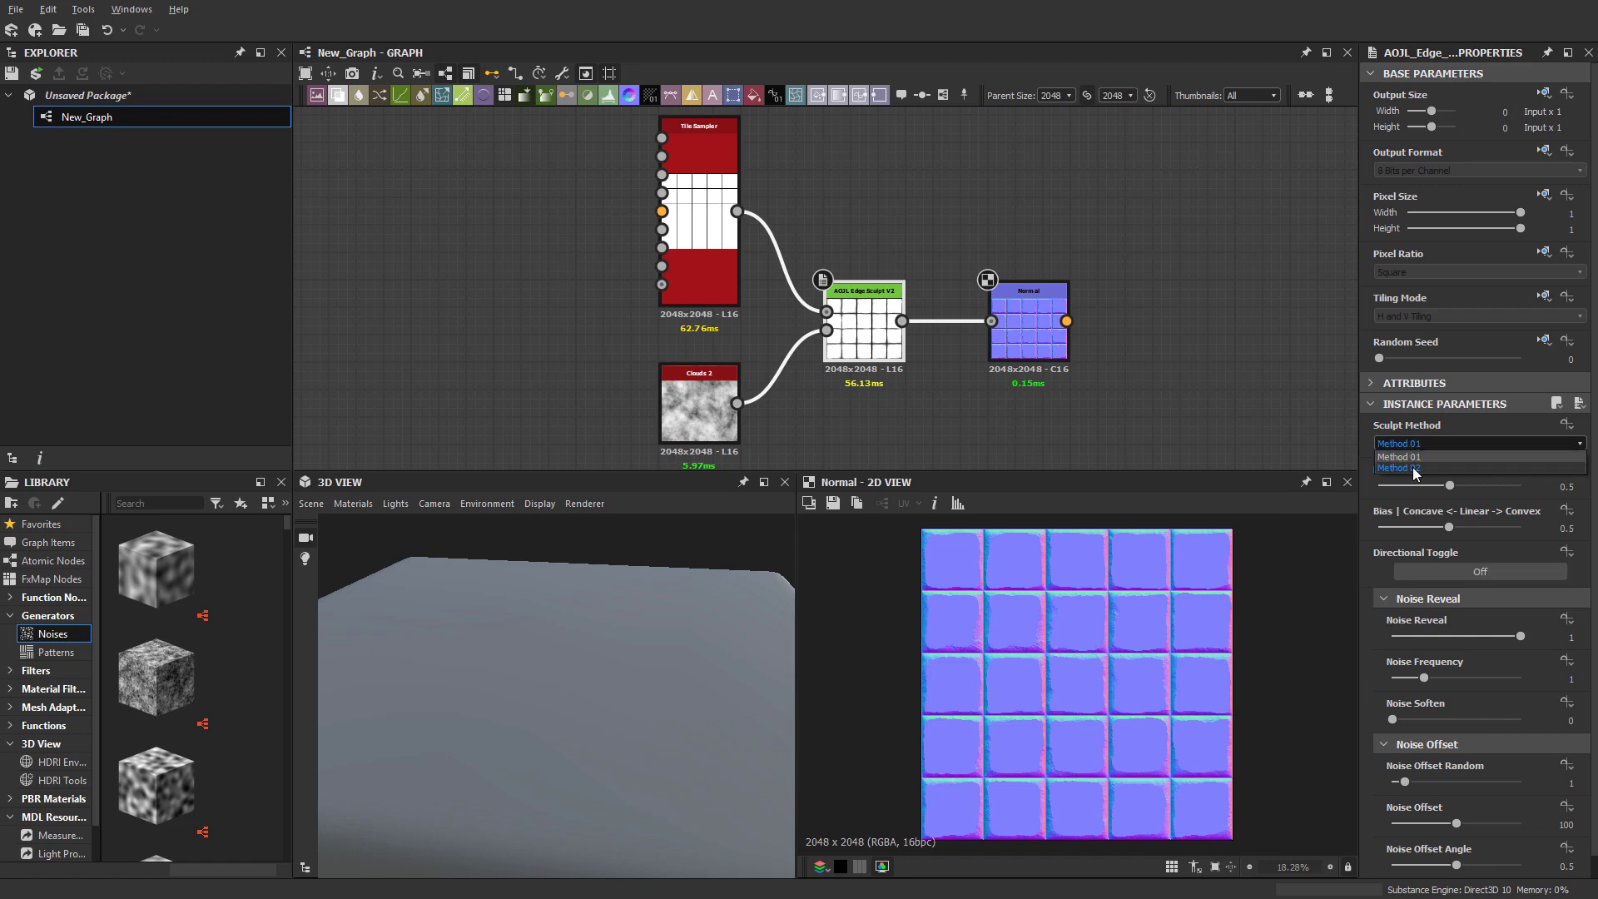
{"action": "left_click", "coordinate": [1415, 467]}
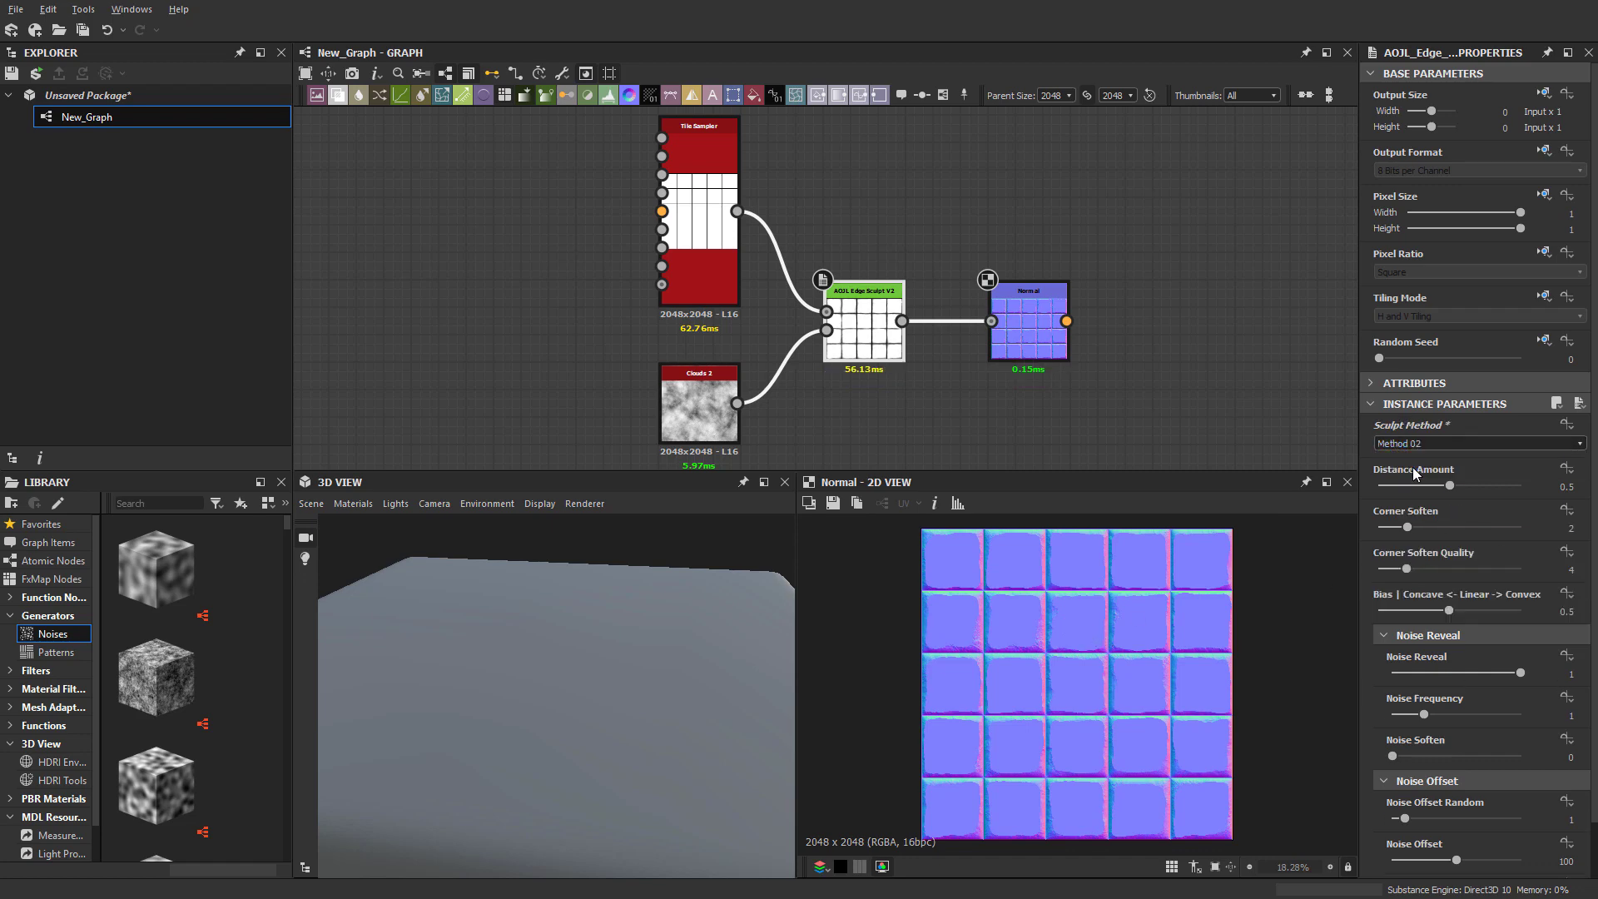
{"action": "left_click", "coordinate": [1383, 636]}
{"action": "left_click", "coordinate": [1384, 656]}
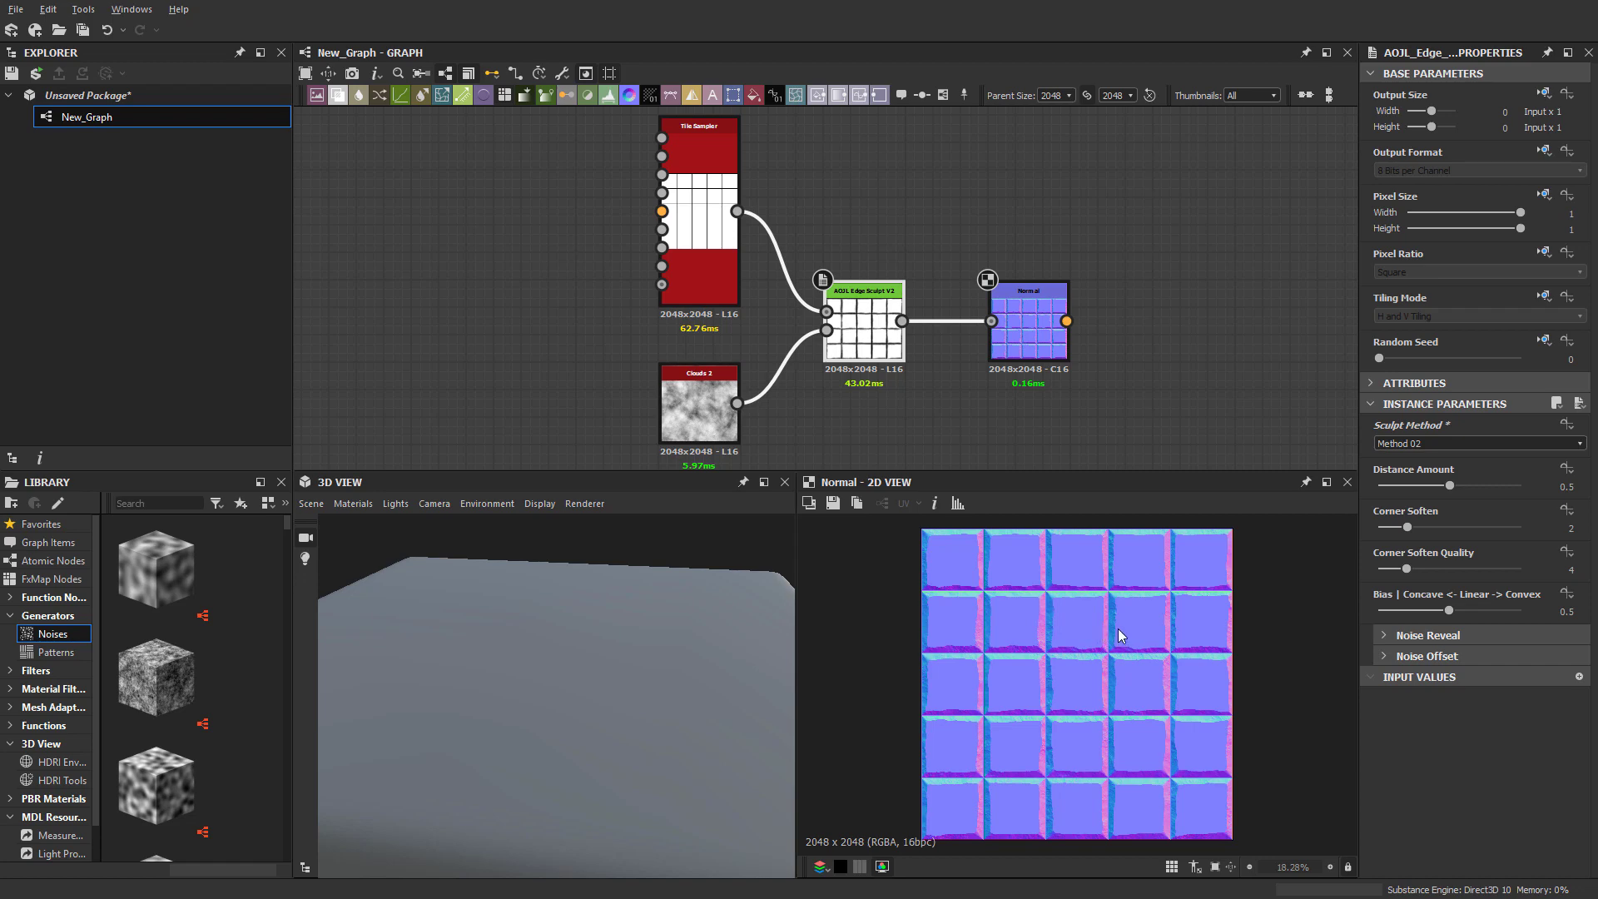
{"action": "scroll", "coordinate": [1120, 628], "scroll_direction": "up", "scroll_amount": 3}
{"action": "middle_click_drag", "start_coordinate": [1093, 632], "coordinate": [1311, 556]}
{"action": "scroll", "coordinate": [1166, 631], "scroll_direction": "up", "scroll_amount": 3}
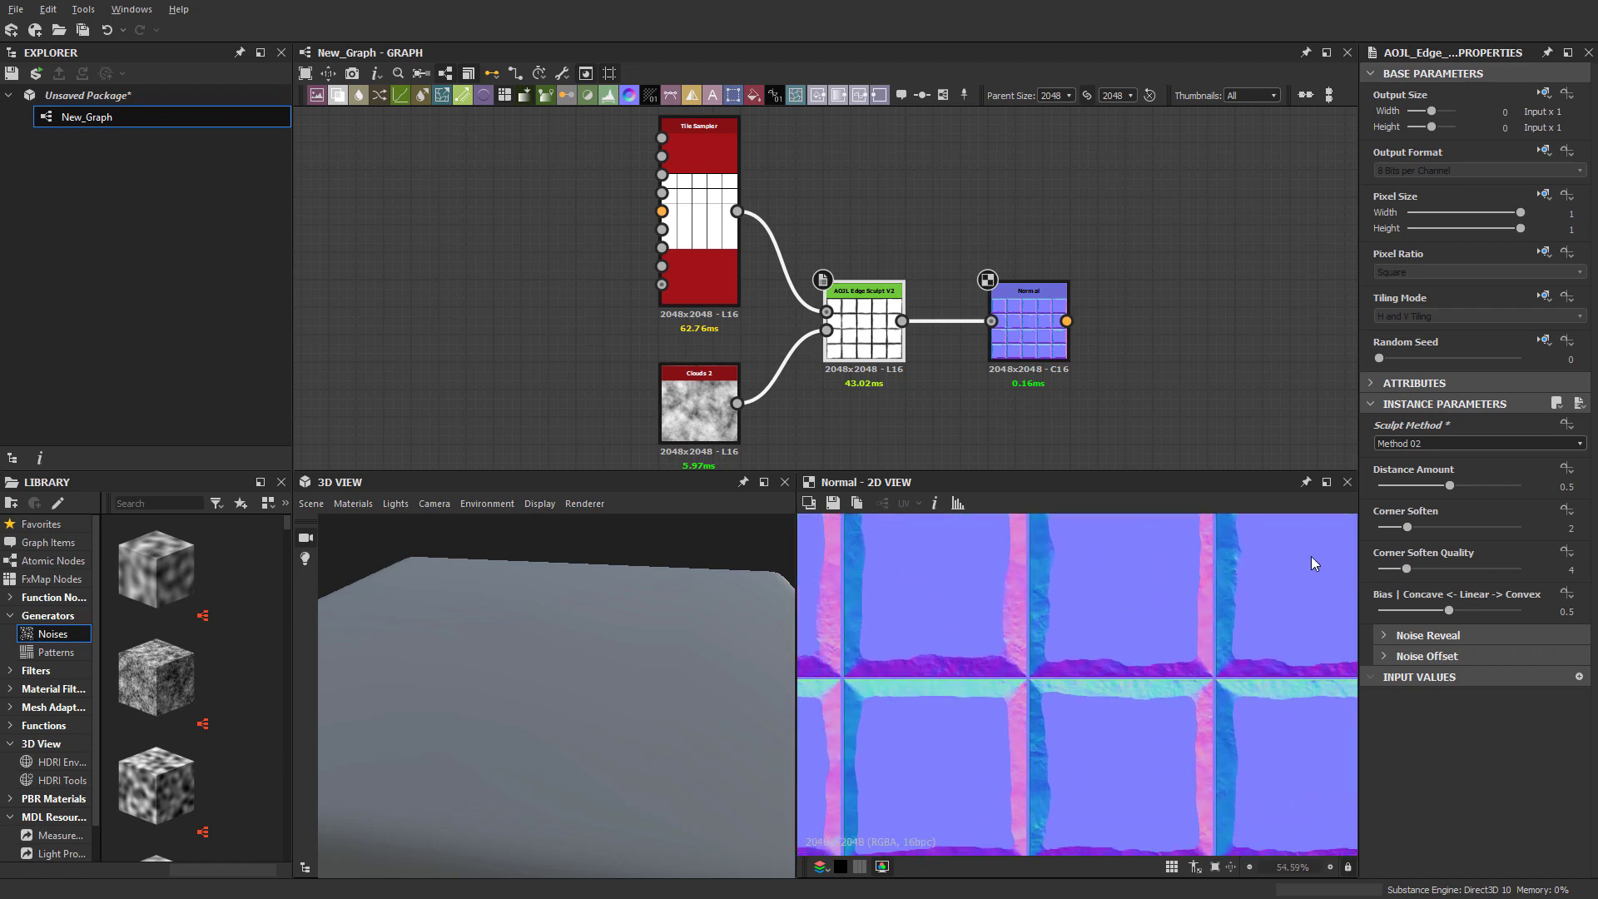
{"action": "scroll", "coordinate": [1140, 629], "scroll_direction": "down", "scroll_amount": 3}
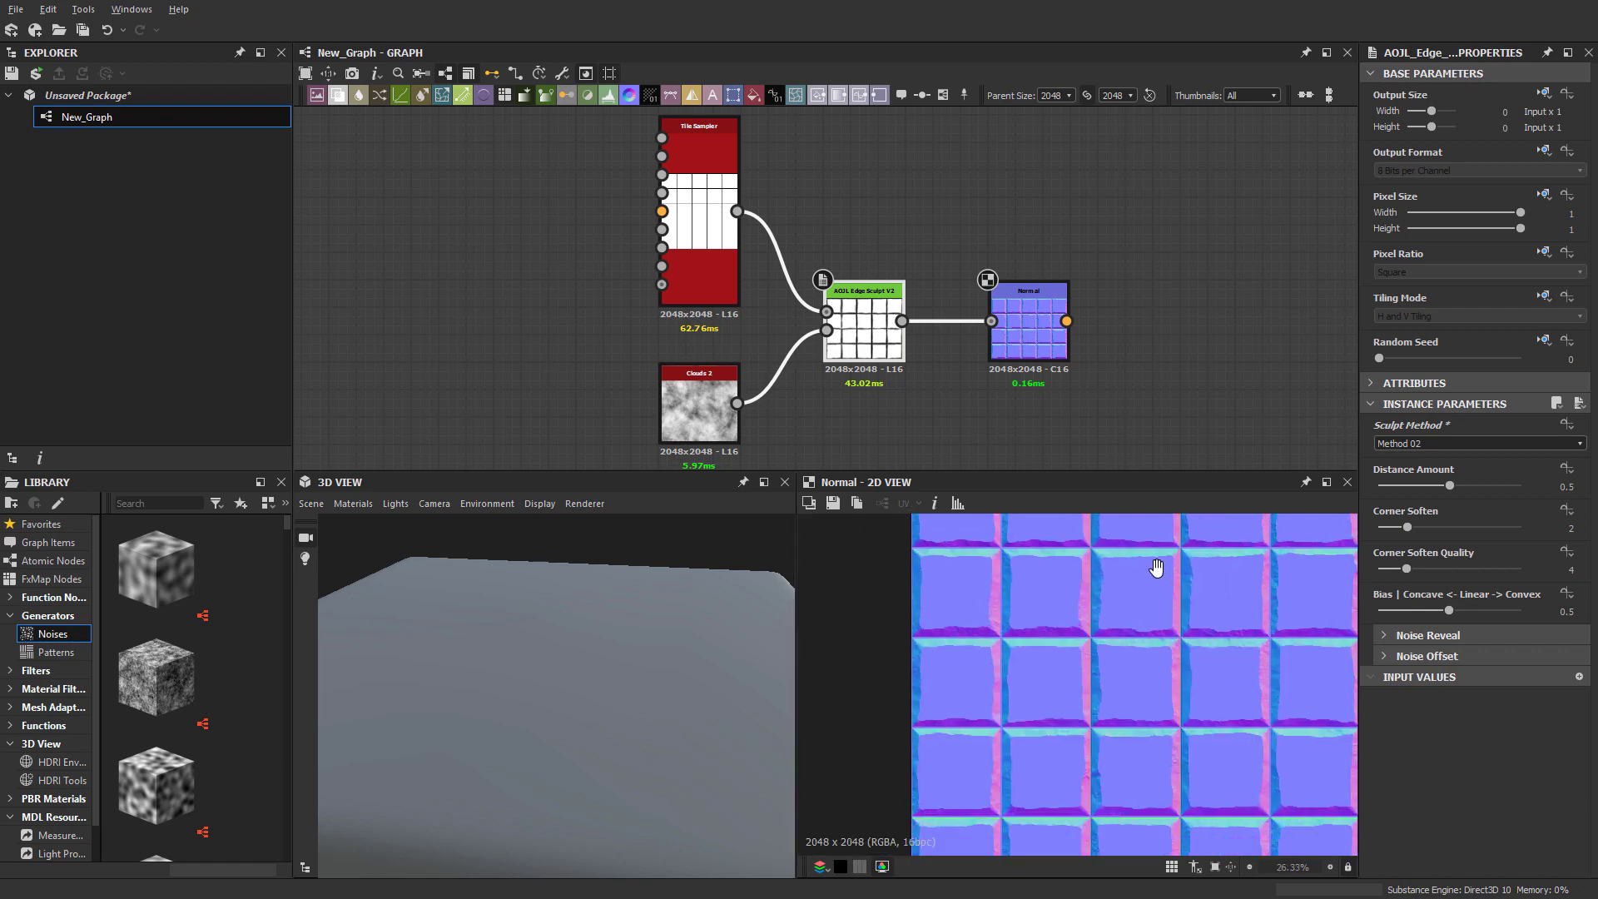
{"action": "scroll", "coordinate": [1176, 663], "scroll_direction": "up", "scroll_amount": 3}
{"action": "scroll", "coordinate": [1172, 648], "scroll_direction": "down", "scroll_amount": 3}
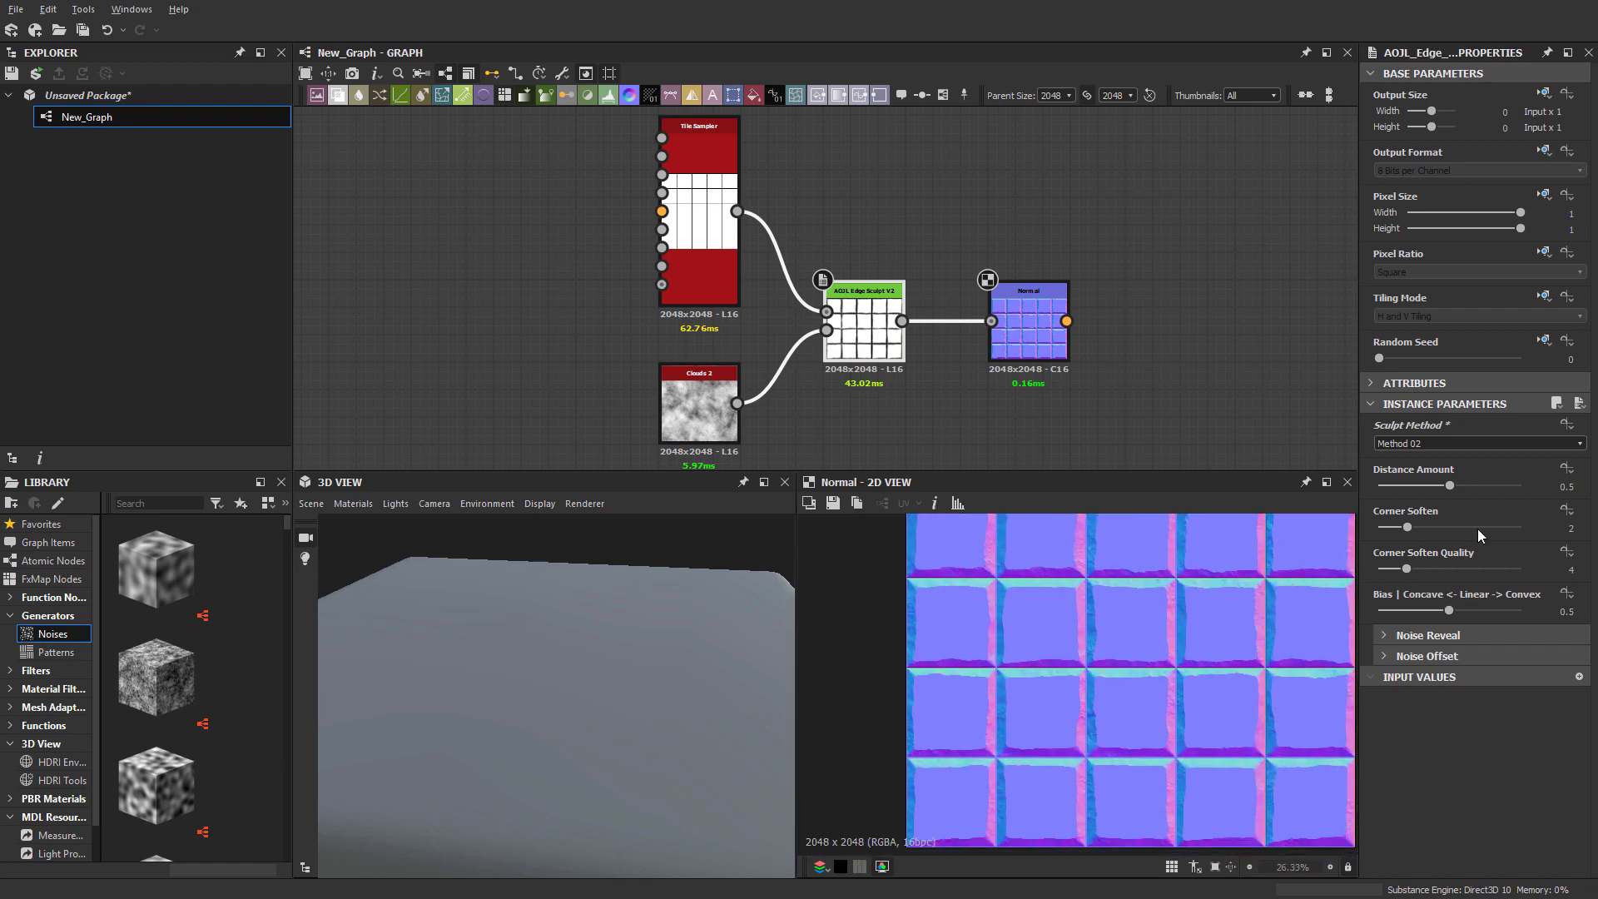
{"action": "left_click_drag", "start_coordinate": [1450, 486], "coordinate": [1380, 494]}
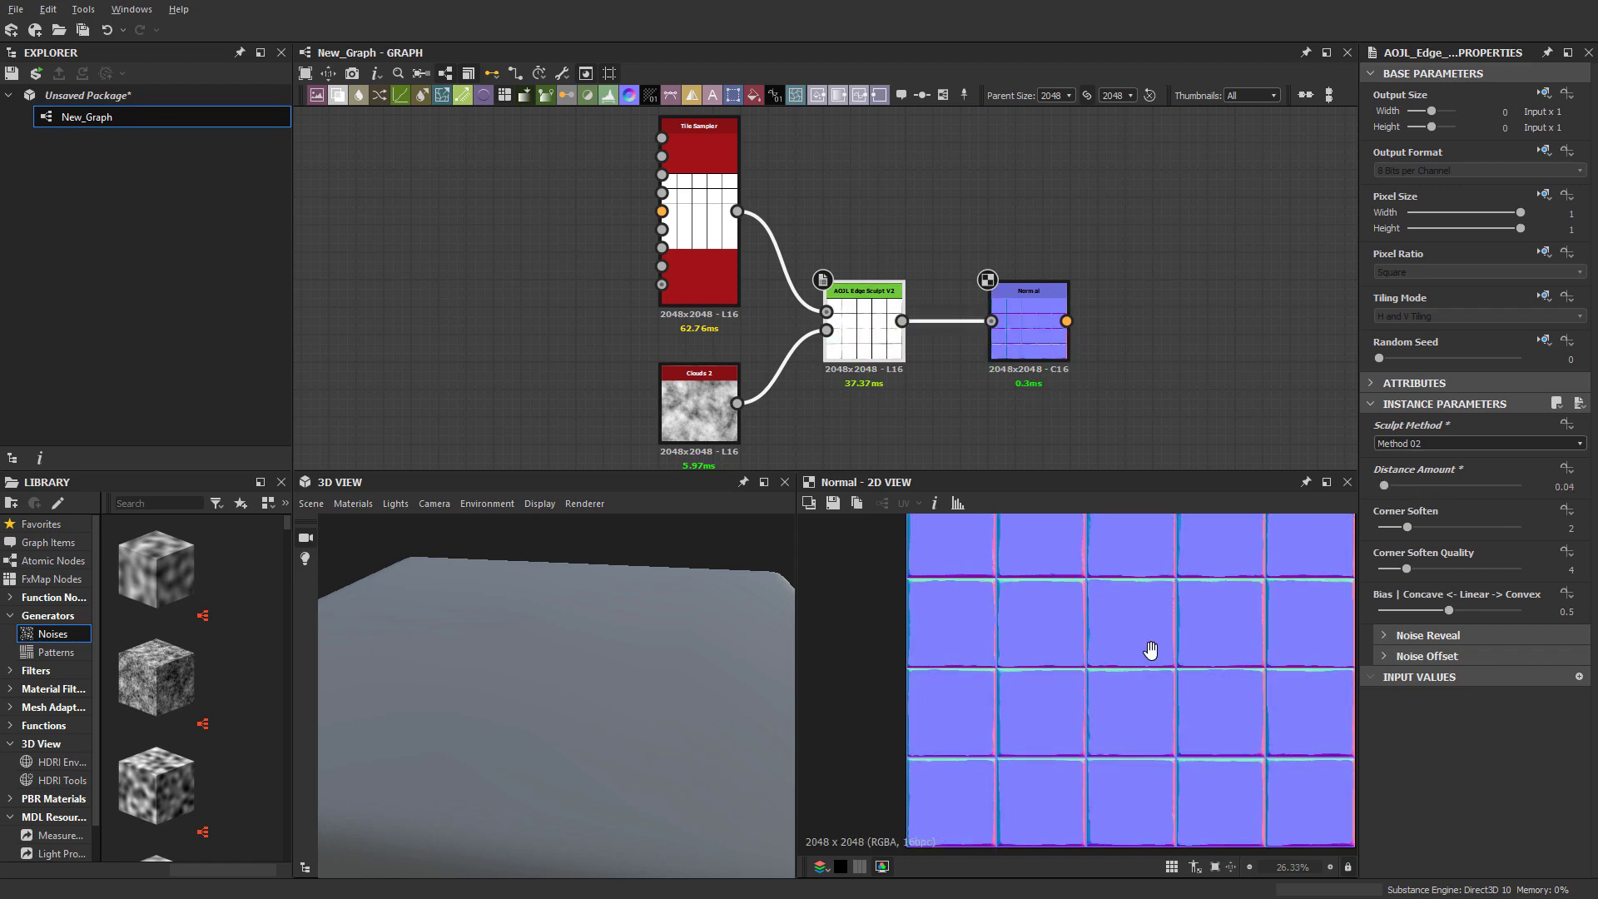
{"action": "middle_click_drag", "start_coordinate": [1148, 653], "coordinate": [1107, 612]}
{"action": "left_click", "coordinate": [1449, 486]}
{"action": "left_click_drag", "start_coordinate": [1454, 484], "coordinate": [1541, 492]}
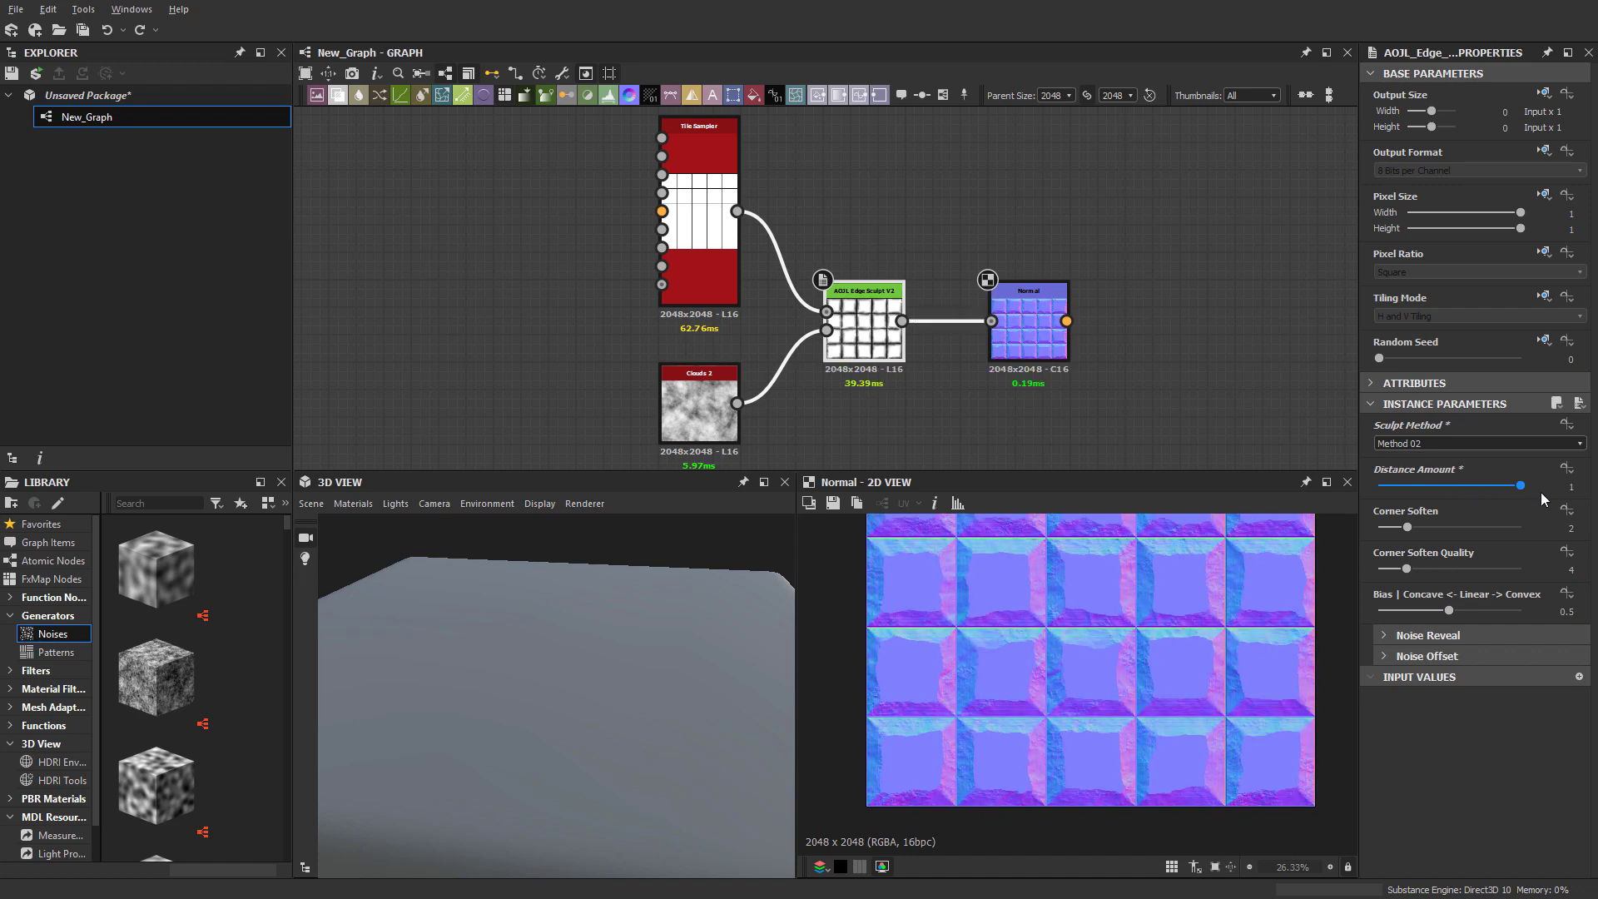
{"action": "left_click", "coordinate": [1449, 485]}
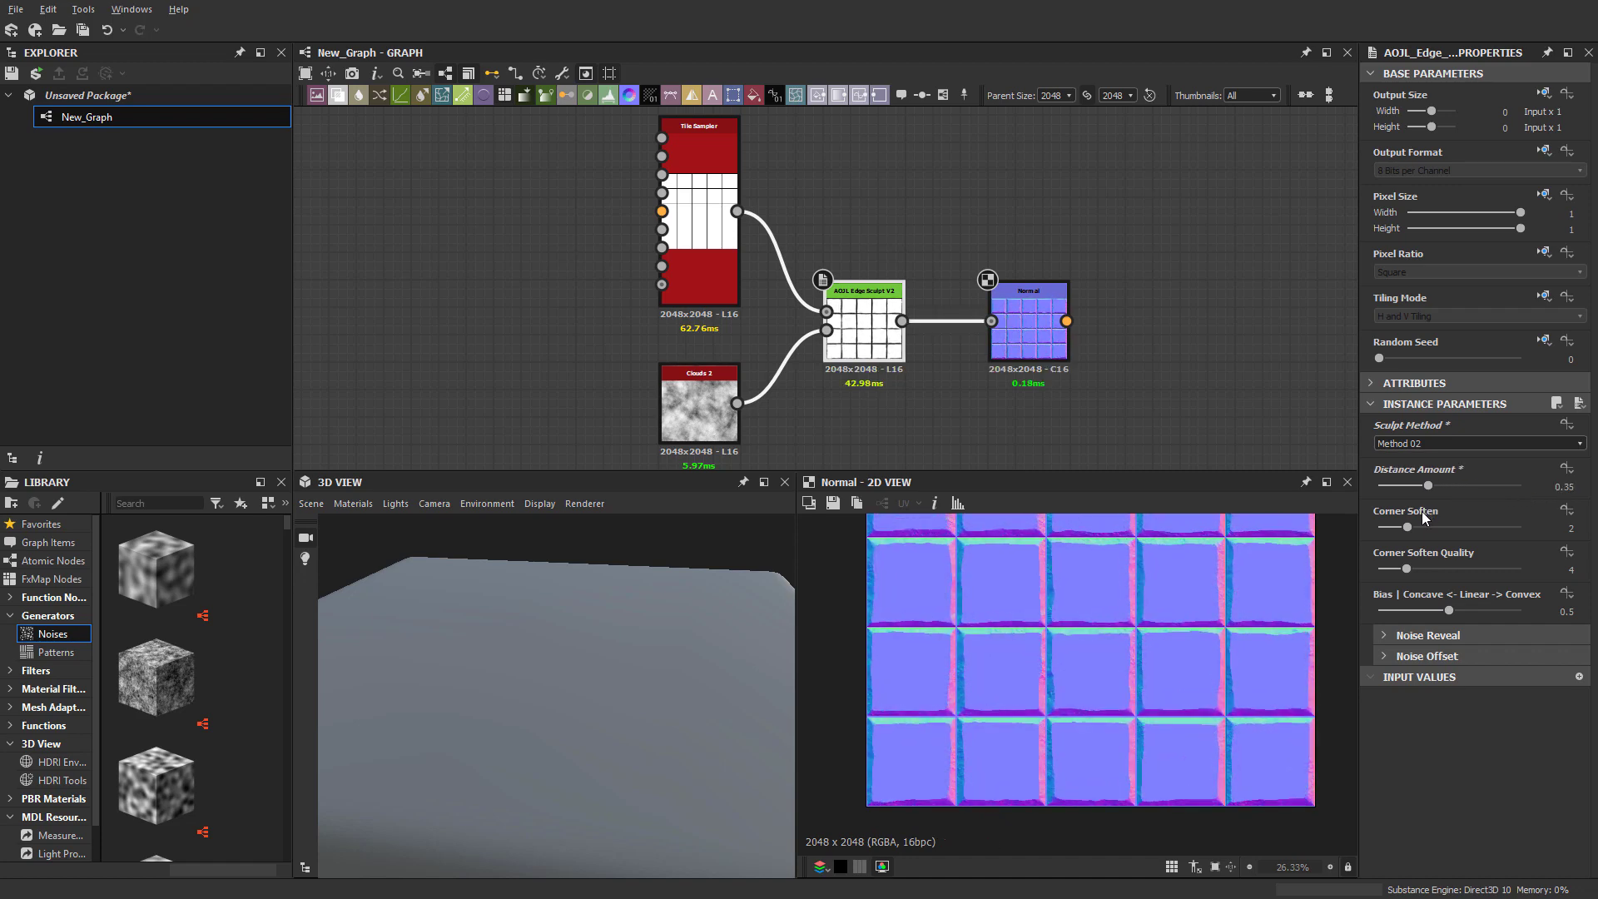
{"action": "scroll", "coordinate": [1178, 553], "scroll_direction": "up", "scroll_amount": 9}
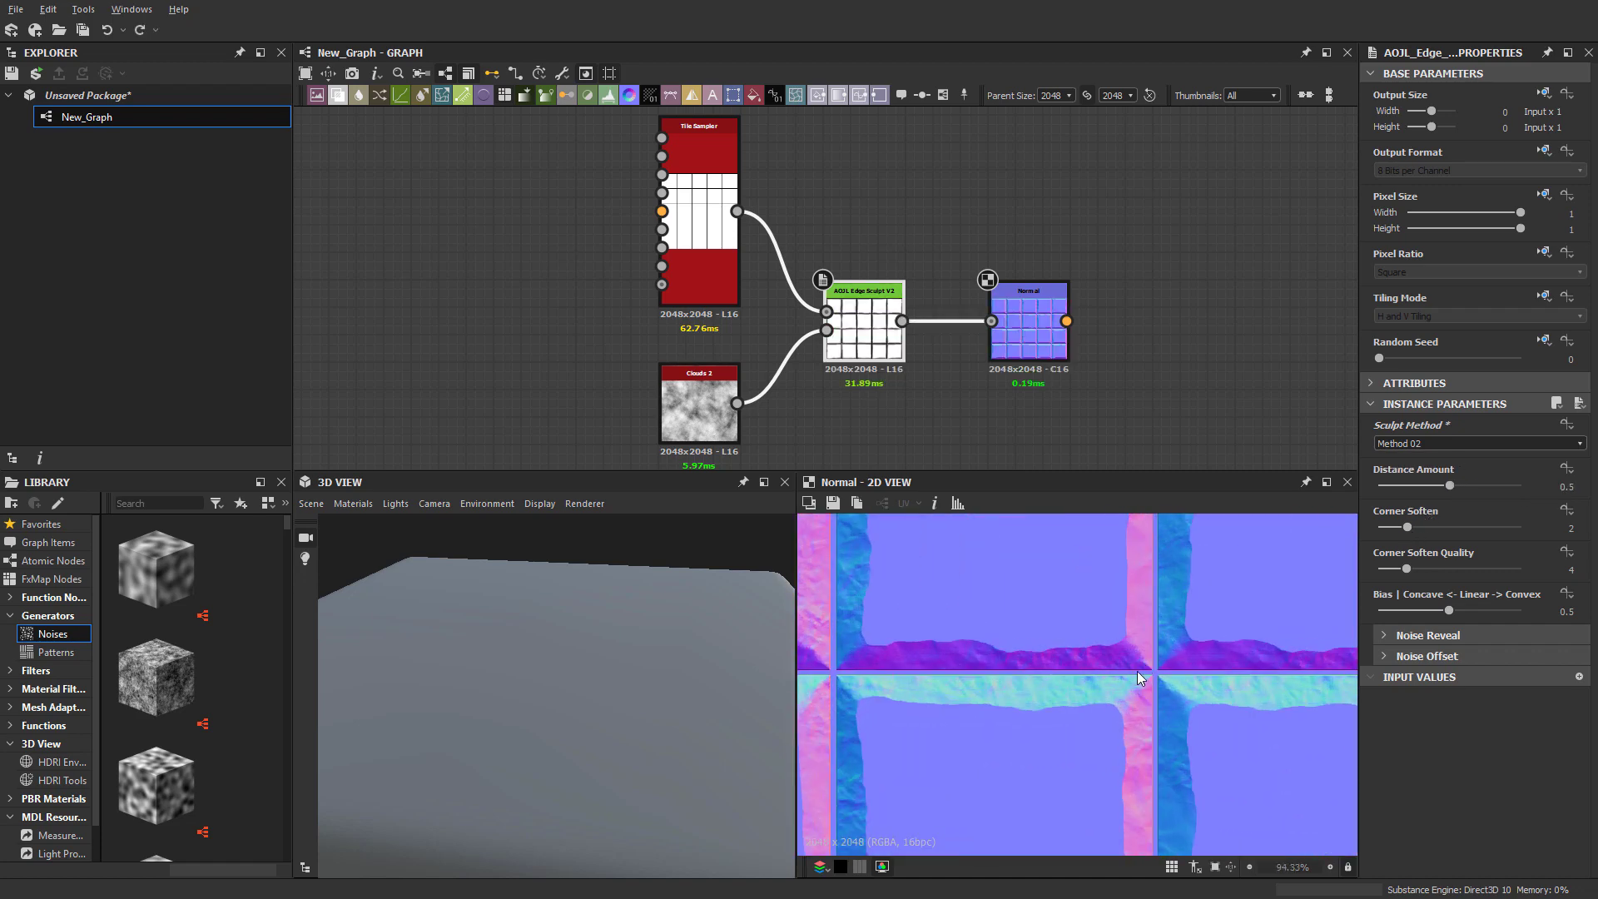
{"action": "middle_click_drag", "start_coordinate": [1210, 566], "coordinate": [1223, 544]}
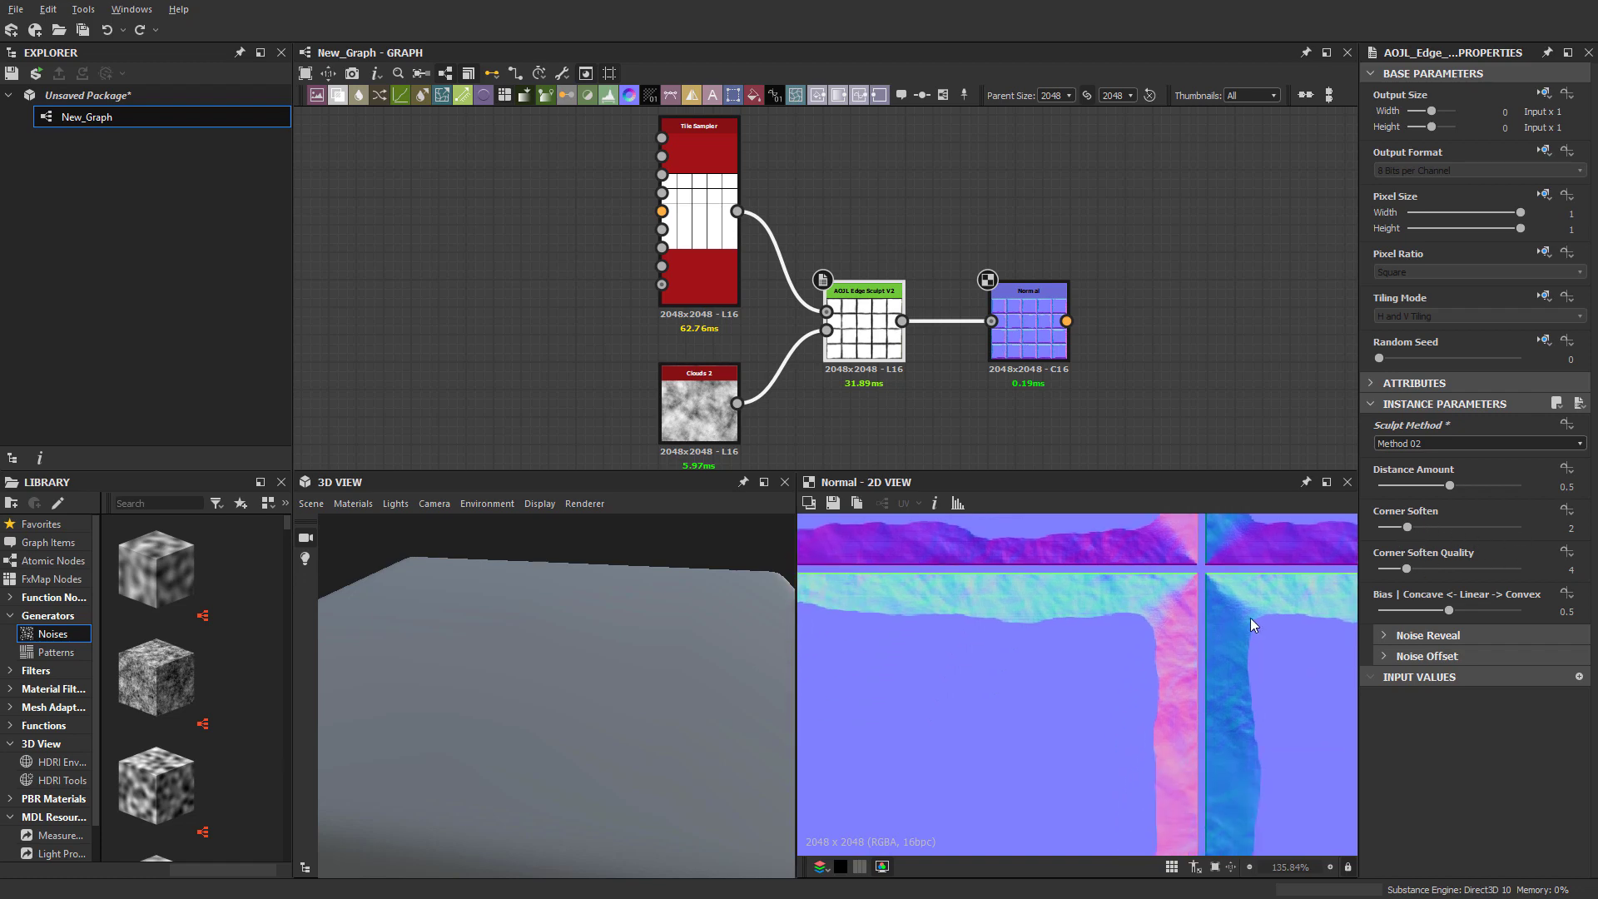
{"action": "scroll", "coordinate": [1180, 587], "scroll_direction": "up", "scroll_amount": 3}
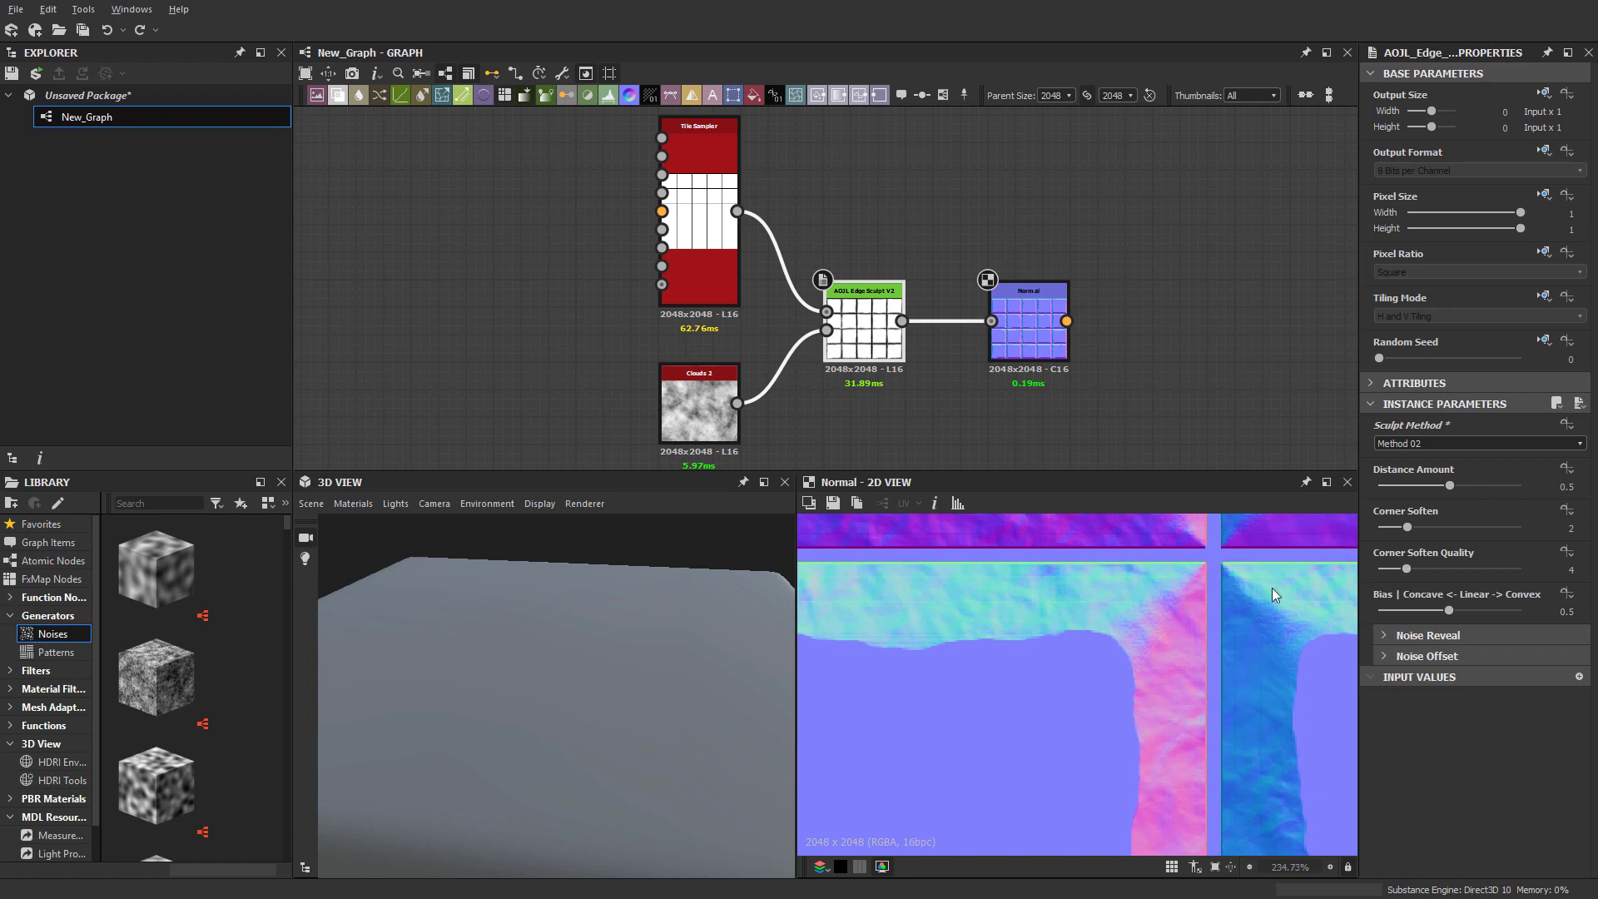
{"action": "scroll", "coordinate": [1208, 589], "scroll_direction": "up", "scroll_amount": 3}
{"action": "scroll", "coordinate": [1195, 608], "scroll_direction": "down", "scroll_amount": 6}
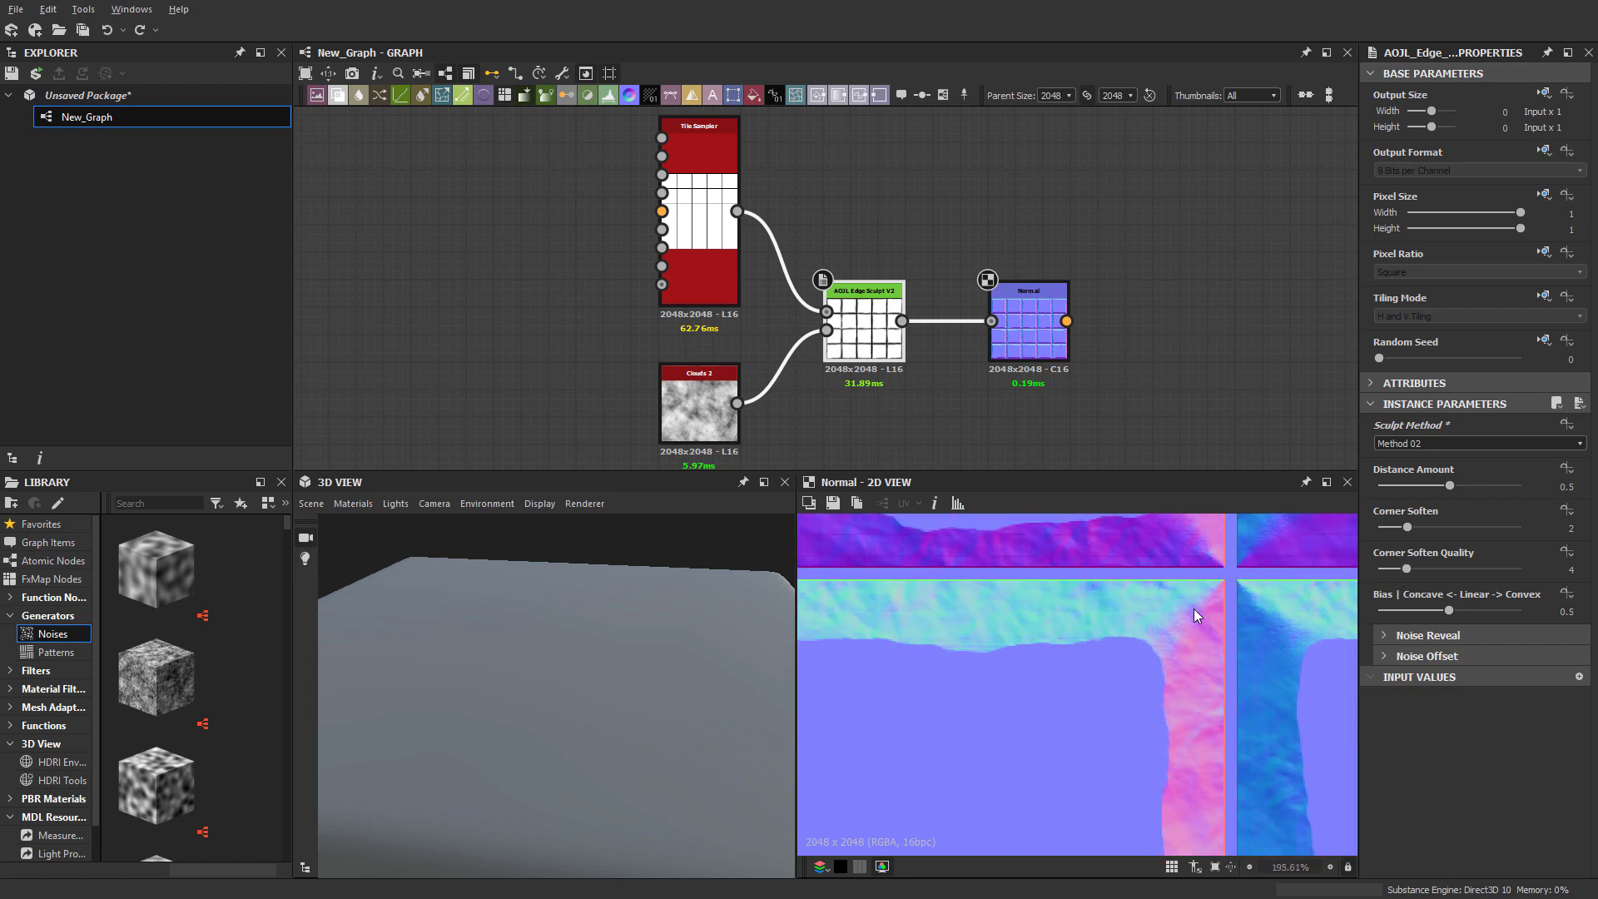
{"action": "left_click_drag", "start_coordinate": [1431, 531], "coordinate": [1470, 530]}
{"action": "scroll", "coordinate": [1173, 606], "scroll_direction": "down", "scroll_amount": 6}
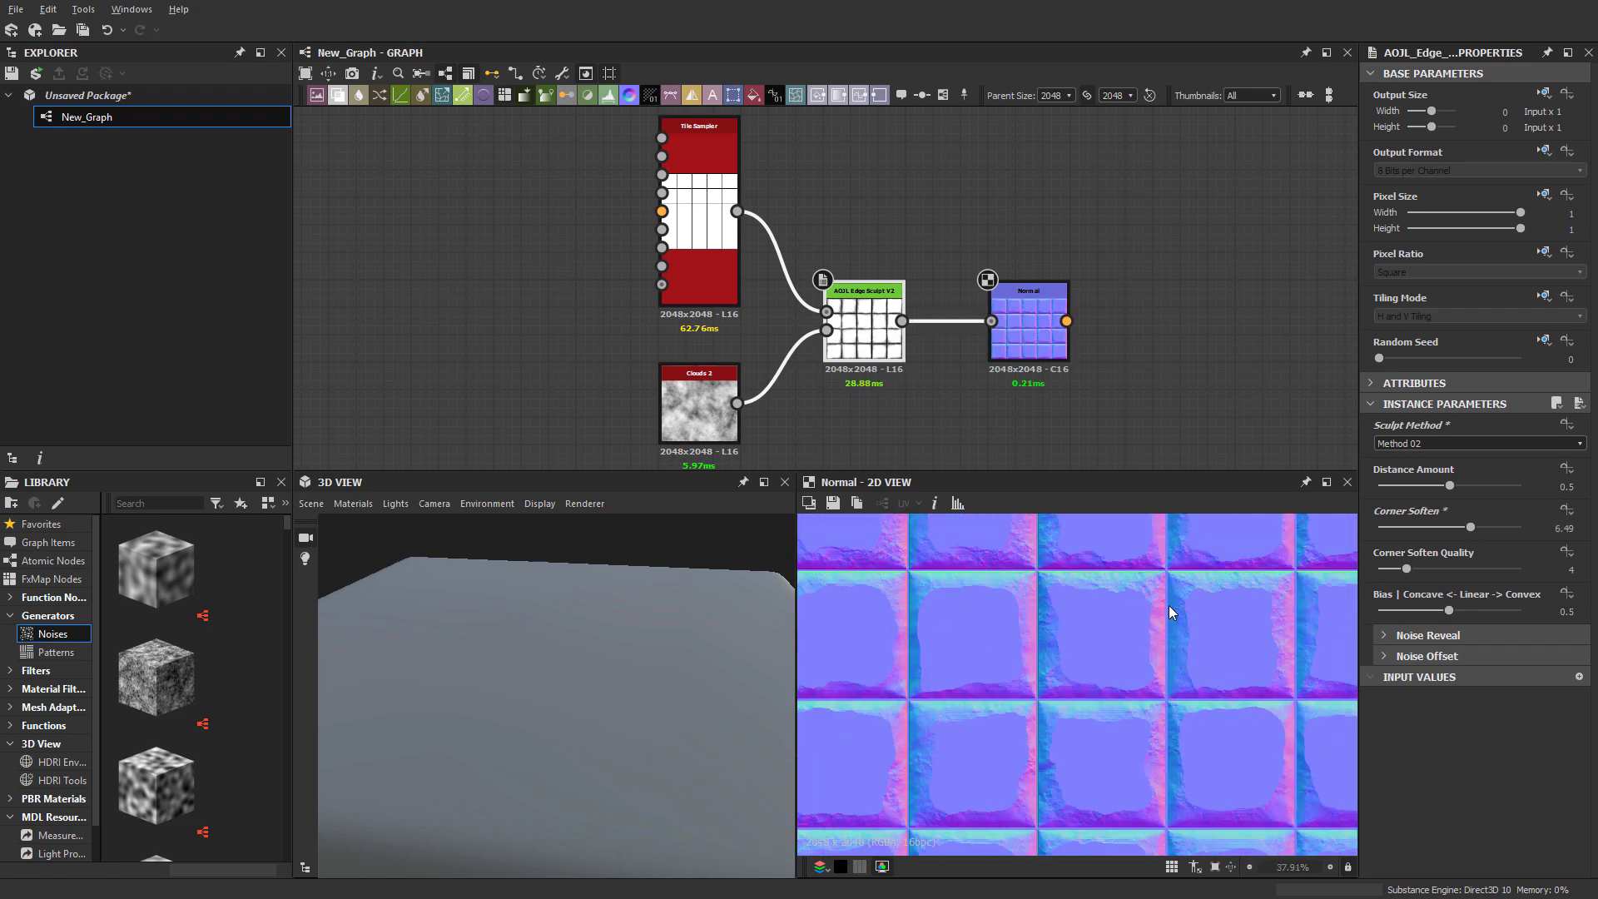
{"action": "scroll", "coordinate": [887, 696], "scroll_direction": "up", "scroll_amount": 8}
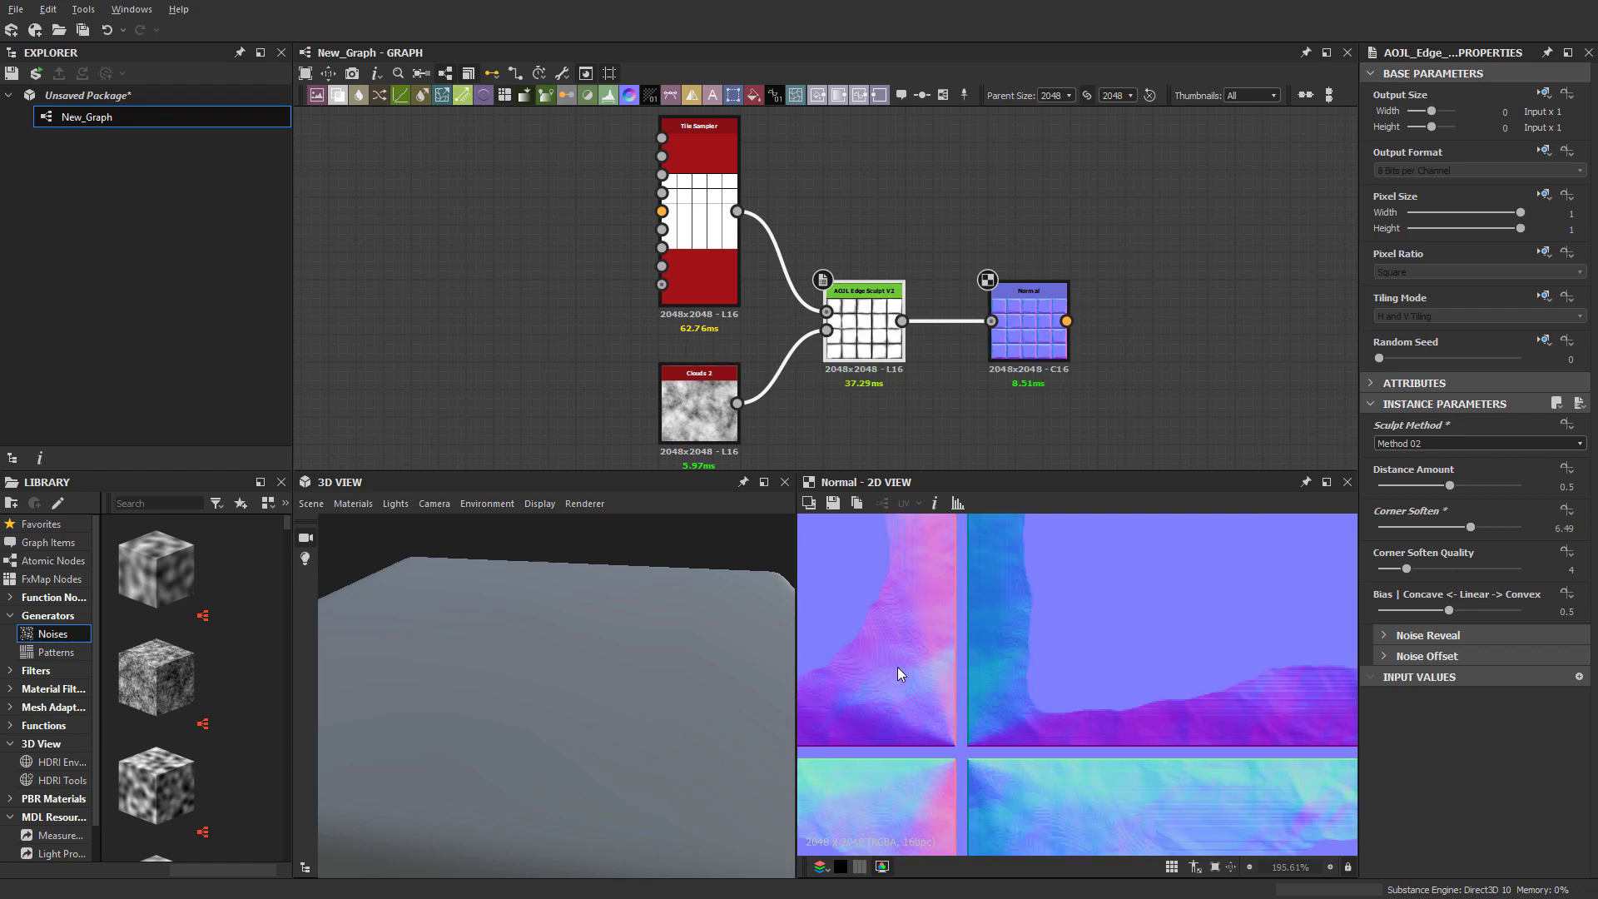
{"action": "scroll", "coordinate": [904, 670], "scroll_direction": "down", "scroll_amount": 5}
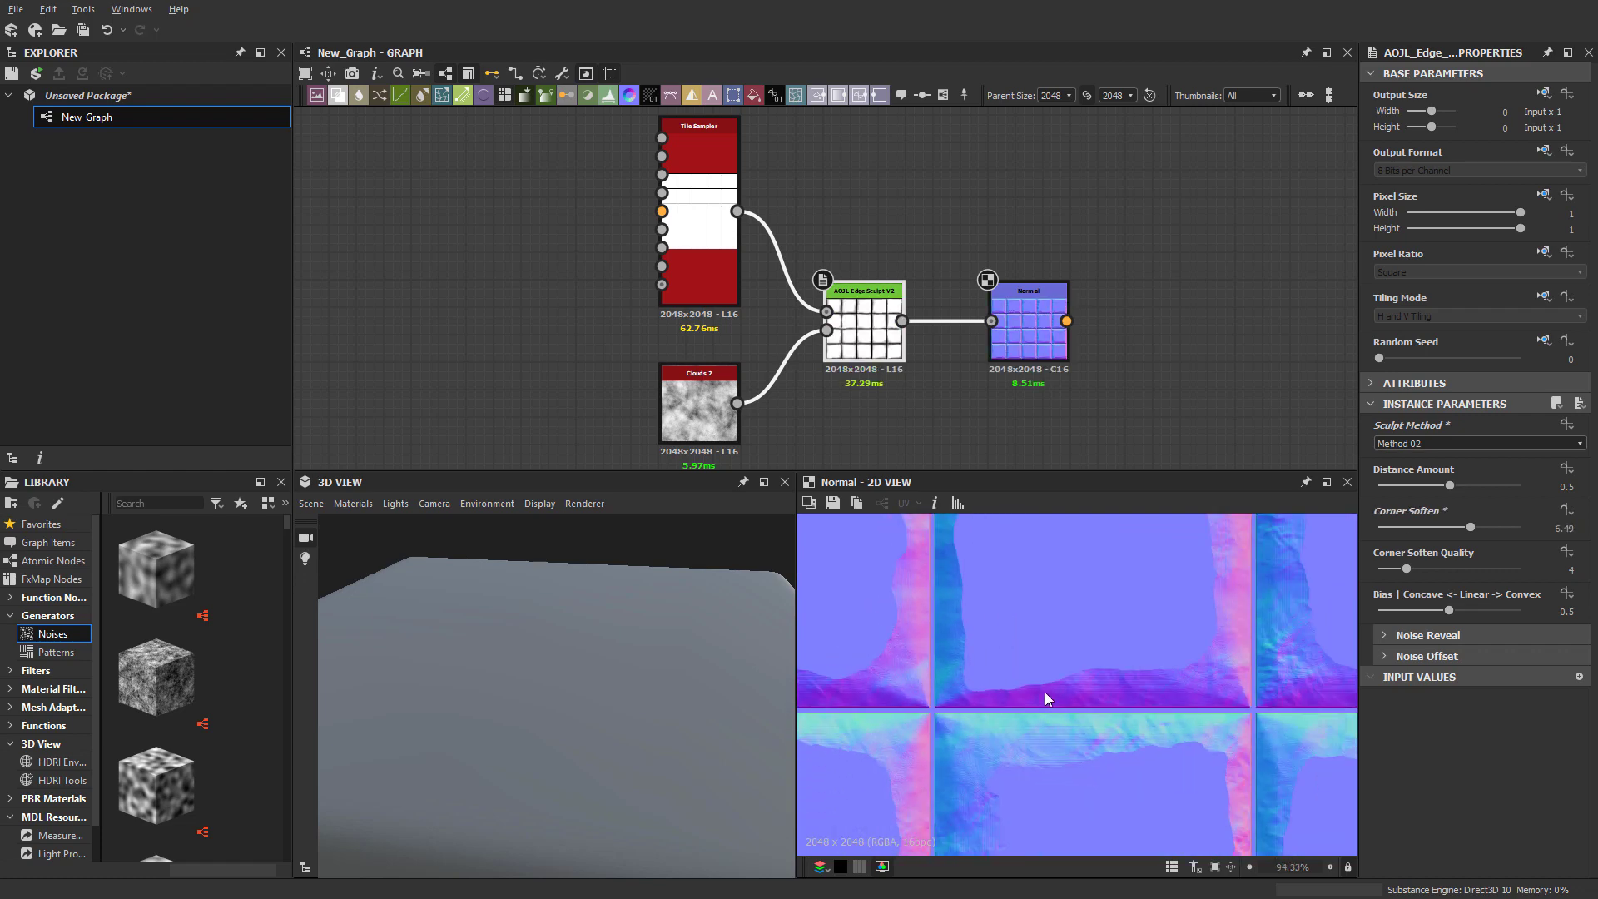
{"action": "key", "text": "ctrl+z"}
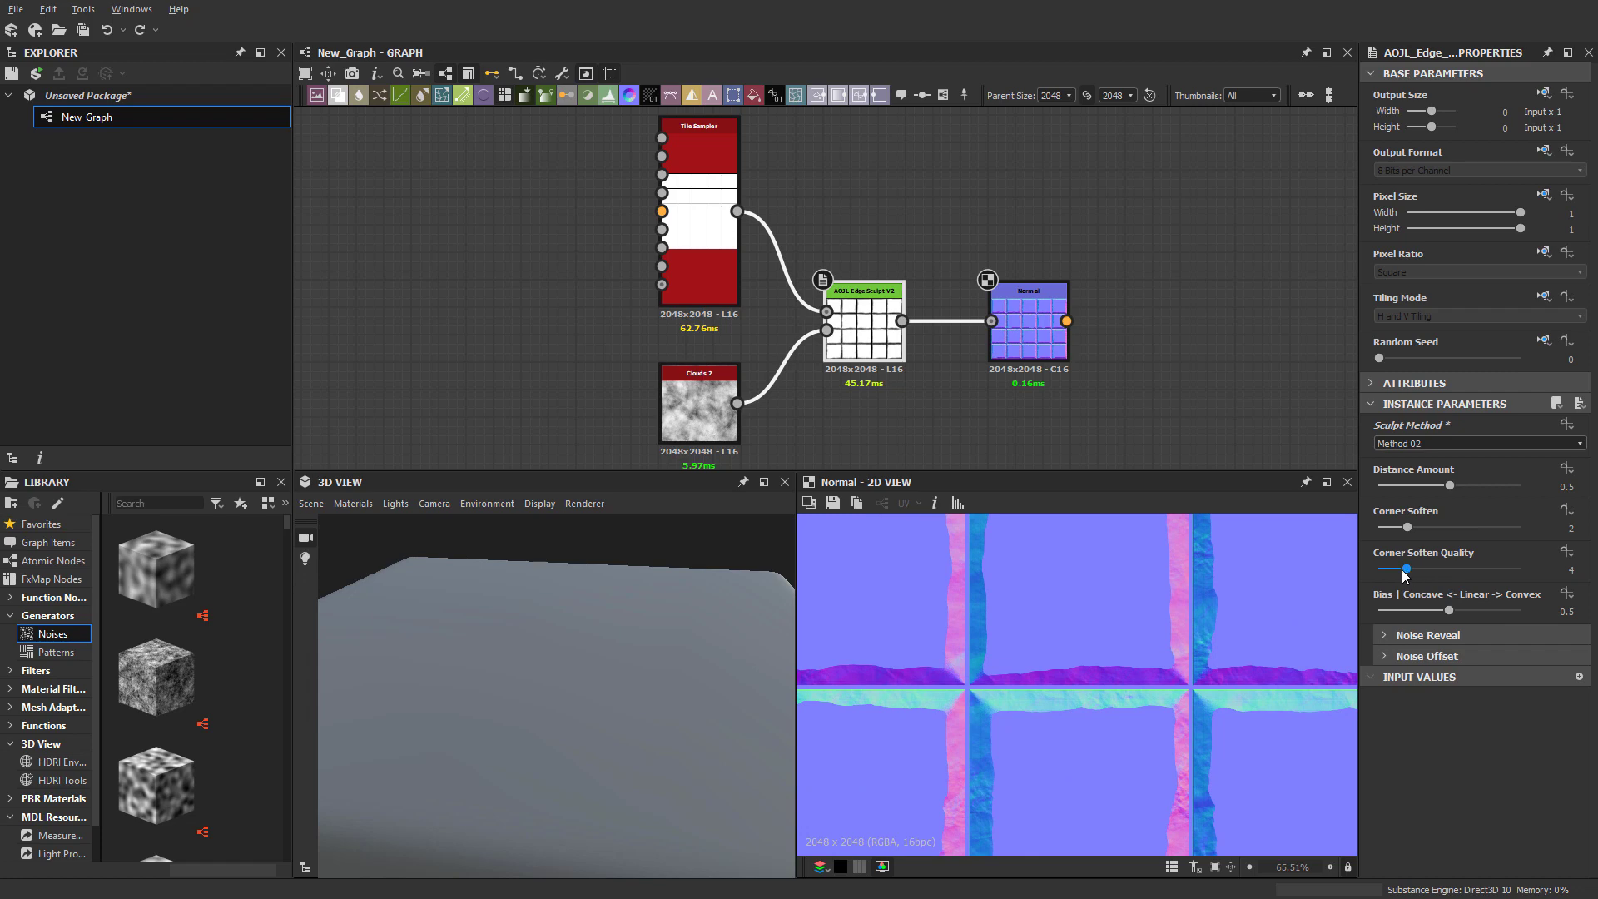
{"action": "left_click_drag", "start_coordinate": [1405, 570], "coordinate": [1501, 572]}
{"action": "left_click_drag", "start_coordinate": [1406, 527], "coordinate": [1428, 529]}
{"action": "scroll", "coordinate": [1095, 660], "scroll_direction": "up", "scroll_amount": 4}
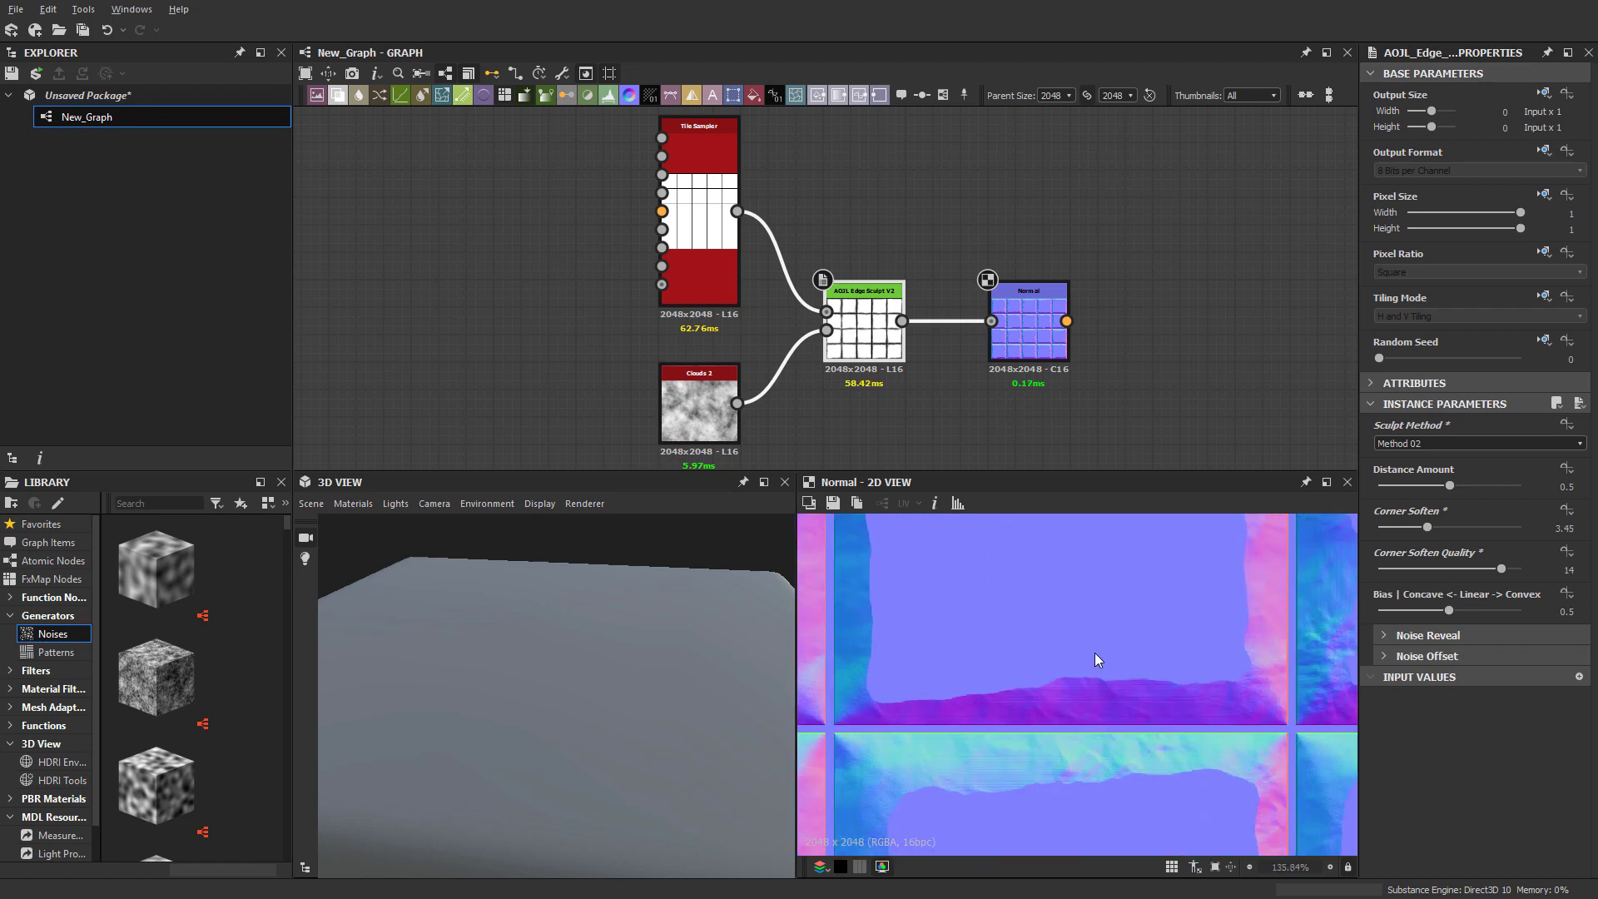
{"action": "mouse_move", "coordinate": [1501, 569]}
{"action": "left_mouse_down"}
{"action": "mouse_move", "coordinate": [1420, 569]}
{"action": "mouse_move", "coordinate": [1494, 571]}
{"action": "mouse_move", "coordinate": [1466, 576]}
{"action": "mouse_move", "coordinate": [1479, 576]}
{"action": "left_mouse_up"}
{"action": "scroll", "coordinate": [1480, 576], "scroll_direction": "up", "scroll_amount": 2}
{"action": "scroll", "coordinate": [1479, 576], "scroll_direction": "down", "scroll_amount": 2}
{"action": "scroll", "coordinate": [1200, 617], "scroll_direction": "down", "scroll_amount": 3}
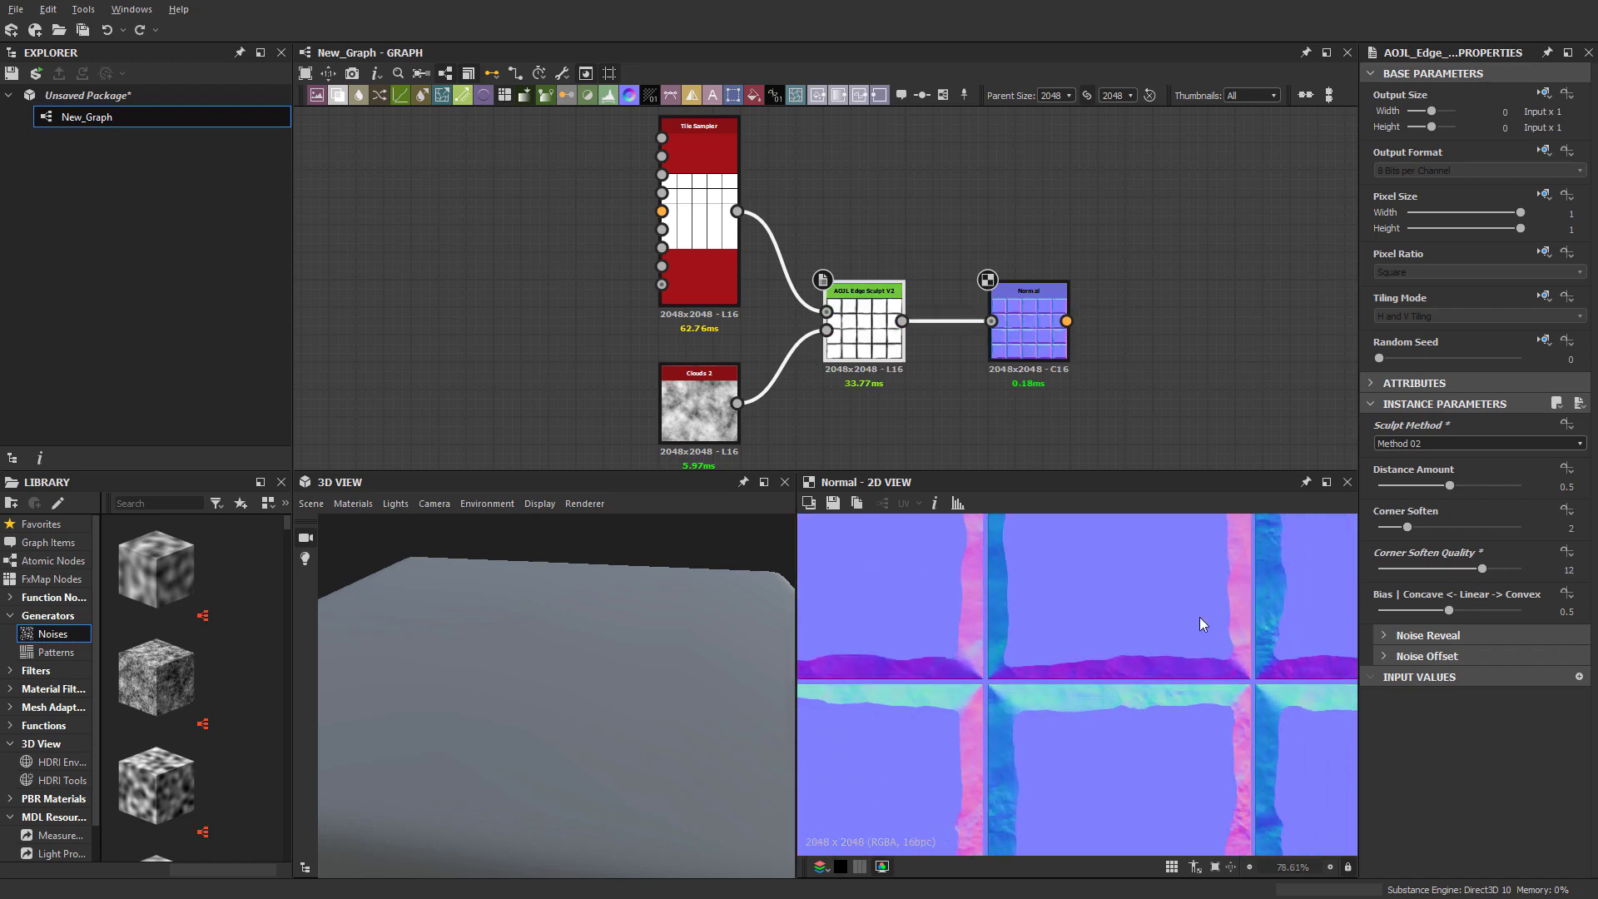
{"action": "key", "text": "ctrl+z"}
Nudge the Bias toward concave, then set it to 0.59 toward convex
{"action": "scroll", "coordinate": [1199, 640], "scroll_direction": "down", "scroll_amount": 3}
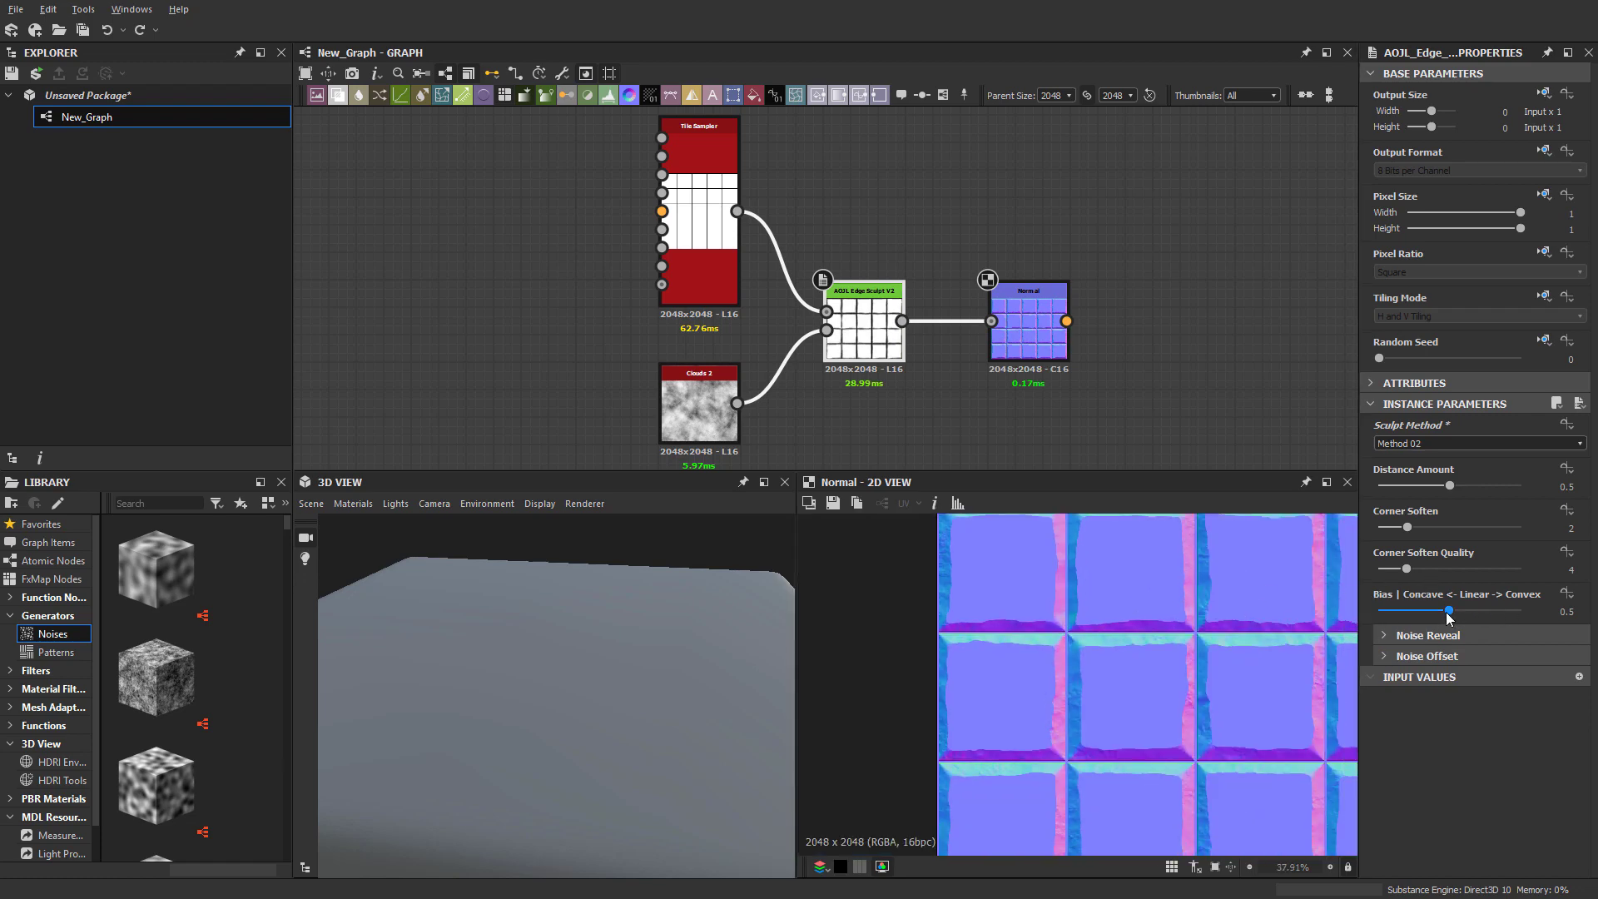
{"action": "left_click_drag", "start_coordinate": [1448, 610], "coordinate": [1398, 612]}
{"action": "scroll", "coordinate": [1228, 642], "scroll_direction": "up", "scroll_amount": 2}
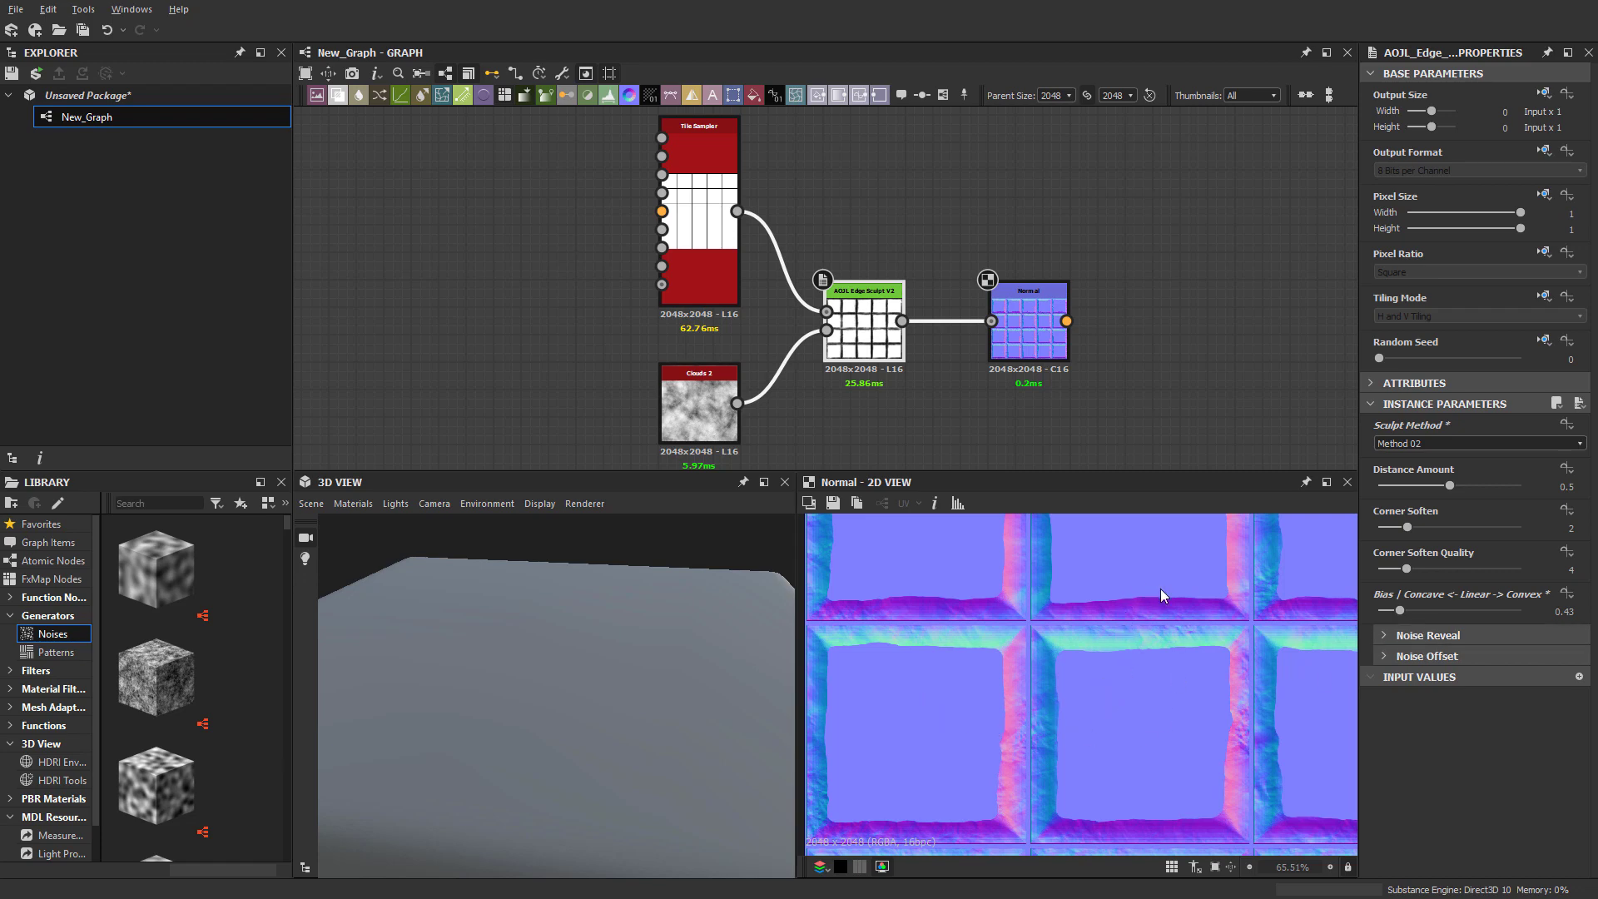
{"action": "left_click_drag", "start_coordinate": [1398, 610], "coordinate": [1512, 612]}
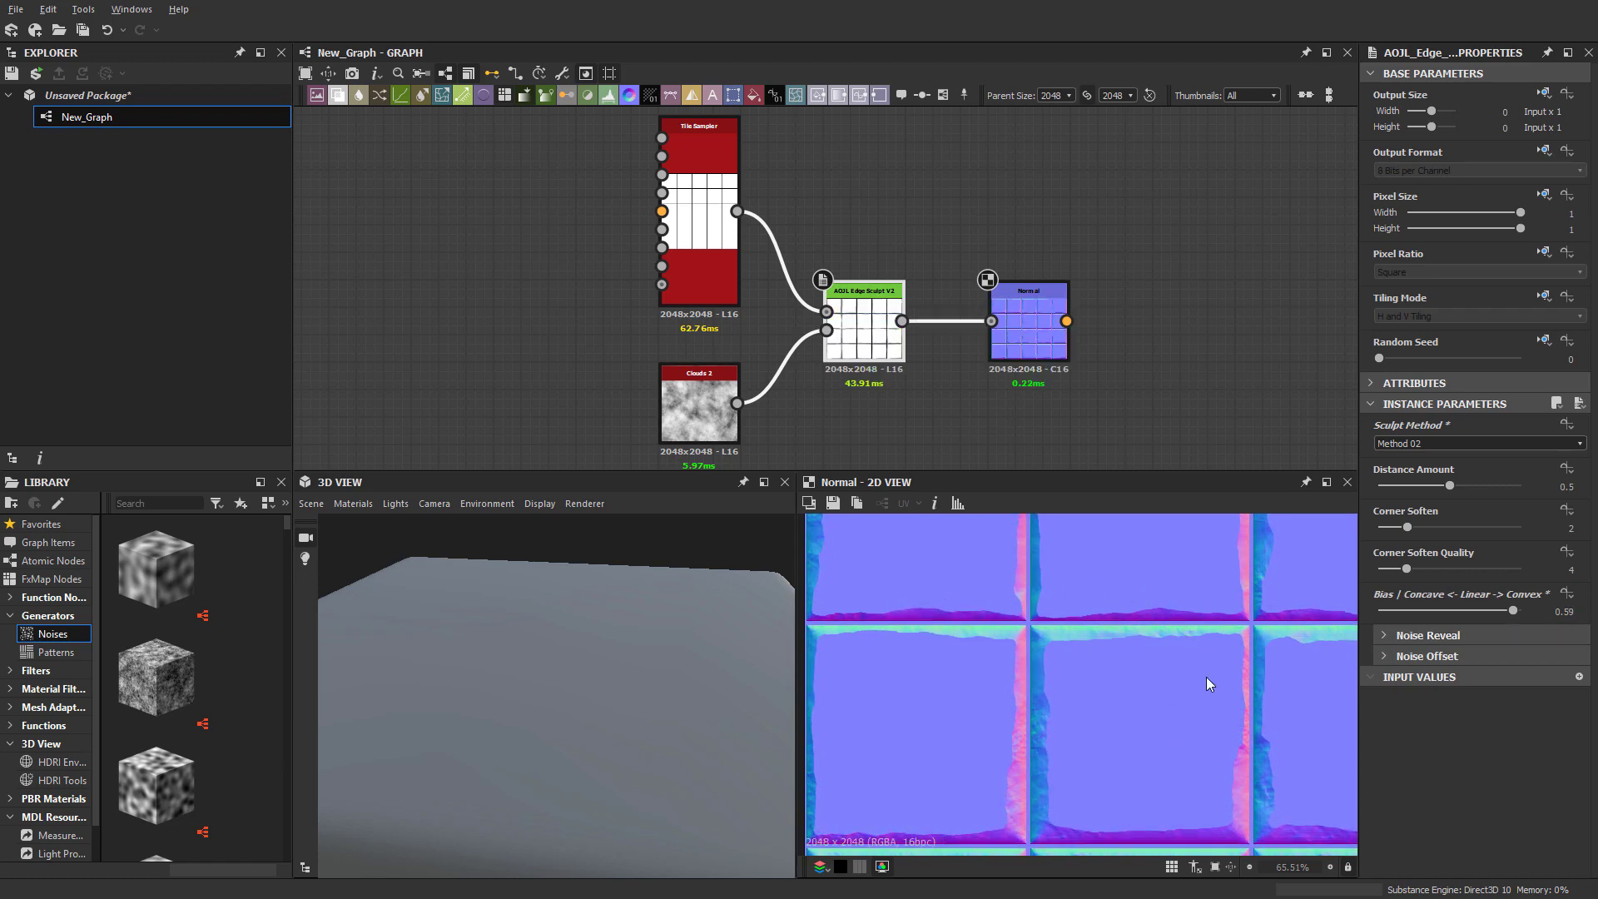
{"action": "scroll", "coordinate": [1208, 682], "scroll_direction": "down", "scroll_amount": 5}
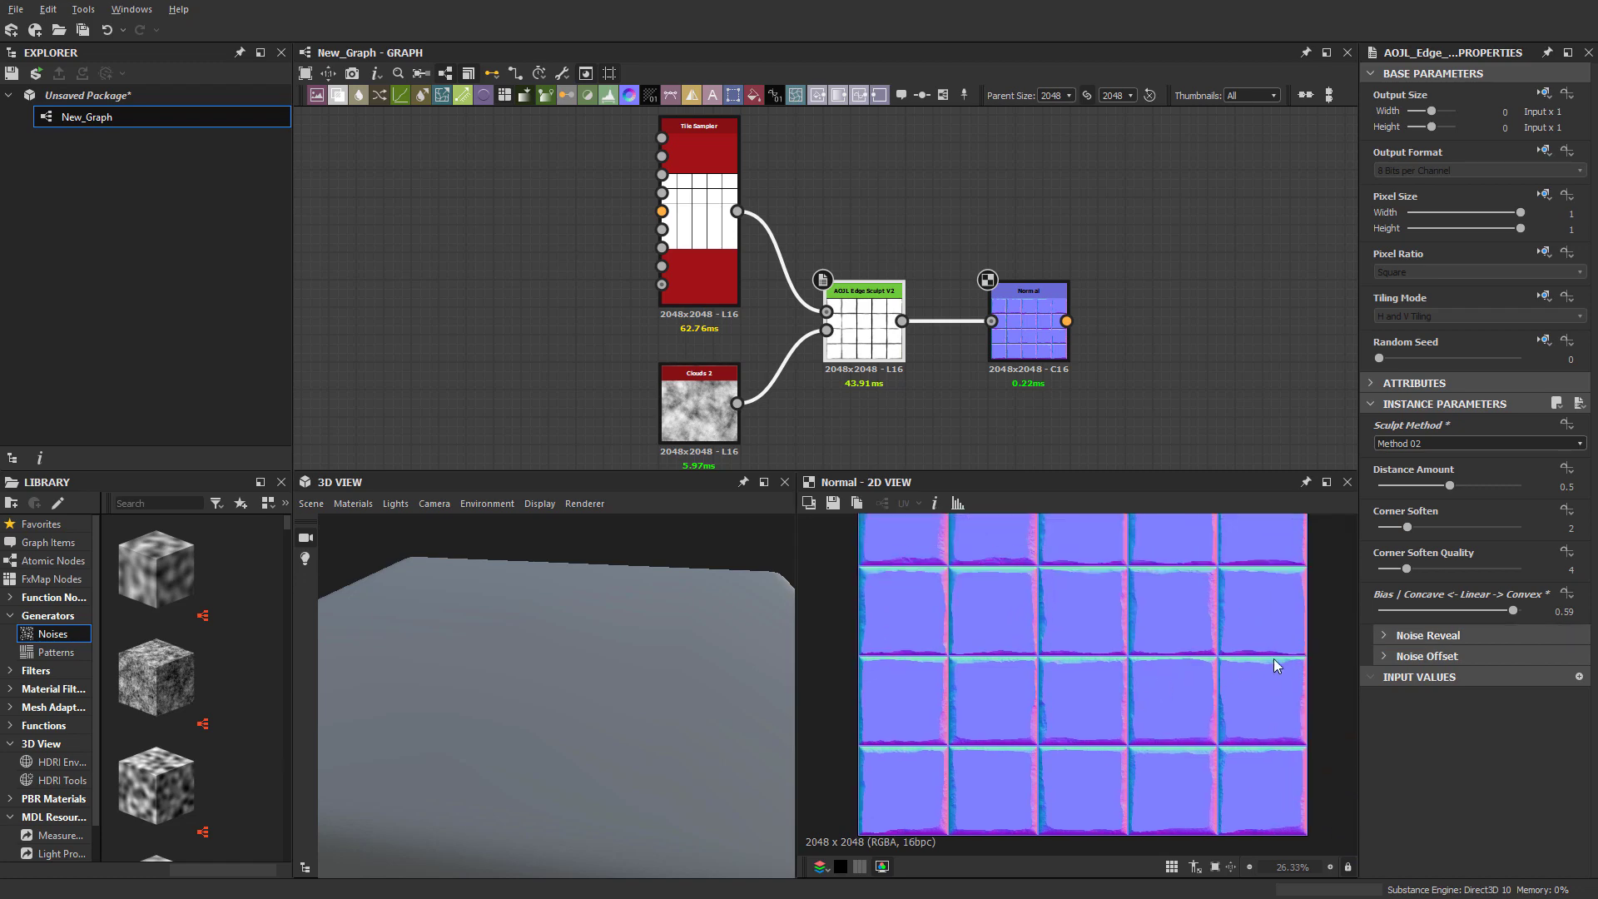
Set Distance Amount to 1 and Noise Reveal to 0.43, undoing the Noise Offset Random 2 tweak
{"action": "left_click", "coordinate": [1386, 635]}
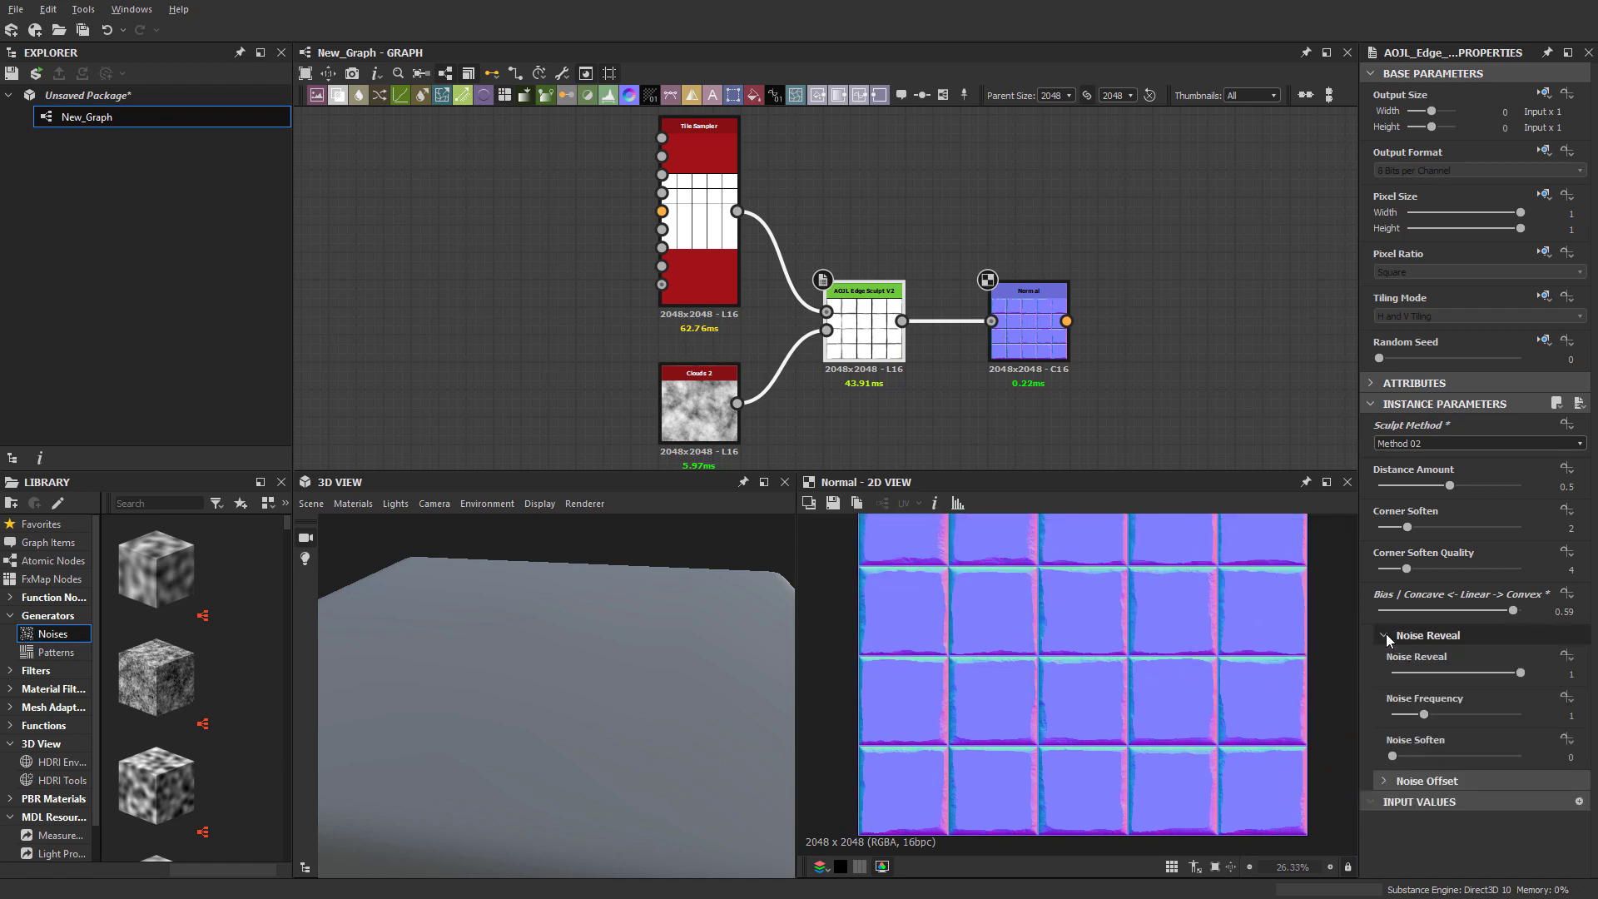
{"action": "left_click", "coordinate": [1424, 782]}
{"action": "scroll", "coordinate": [1436, 666], "scroll_direction": "down", "scroll_amount": 1}
{"action": "mouse_move", "coordinate": [1470, 623]}
{"action": "left_mouse_down"}
{"action": "mouse_move", "coordinate": [1424, 622]}
{"action": "mouse_move", "coordinate": [1448, 628]}
{"action": "left_mouse_up"}
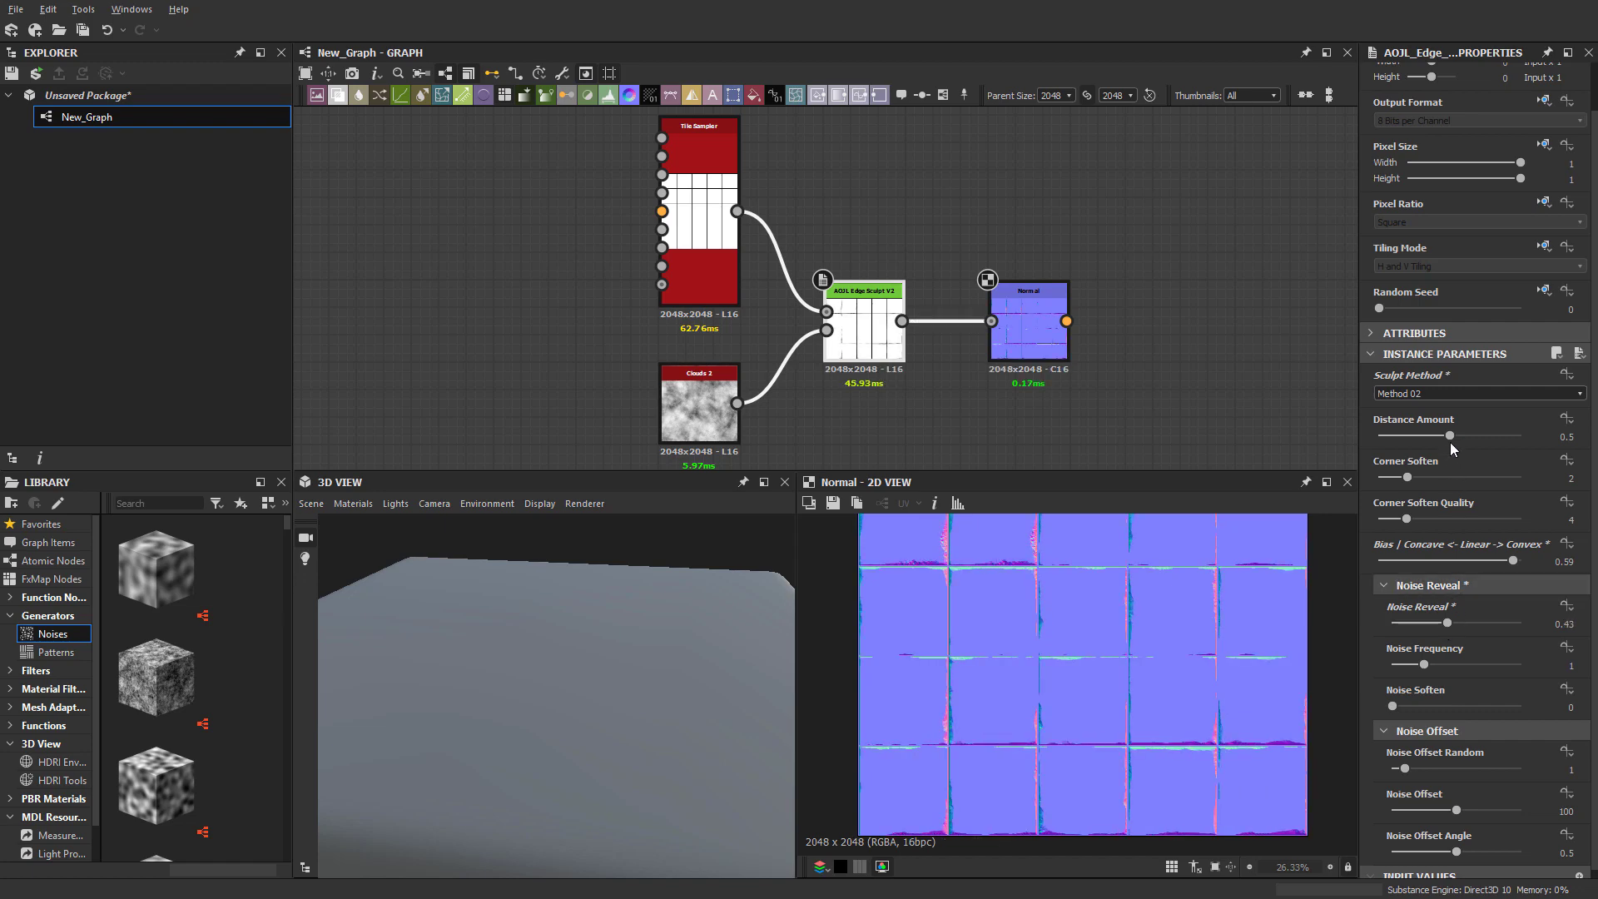
{"action": "left_click_drag", "start_coordinate": [1450, 435], "coordinate": [1529, 456]}
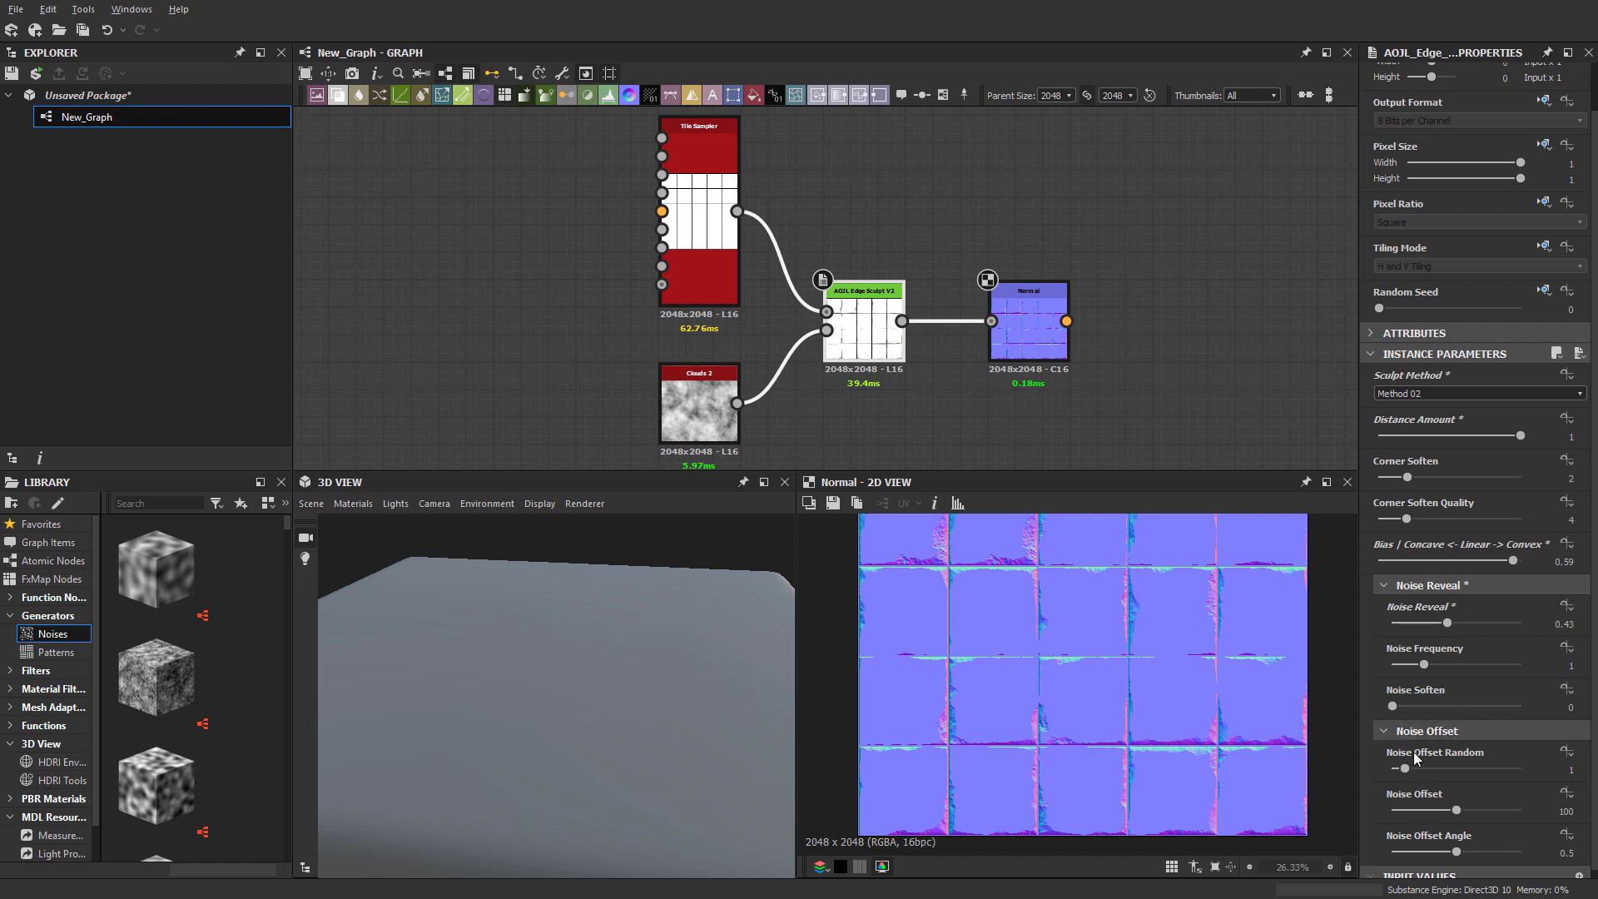
{"action": "left_click_drag", "start_coordinate": [1406, 767], "coordinate": [1416, 768]}
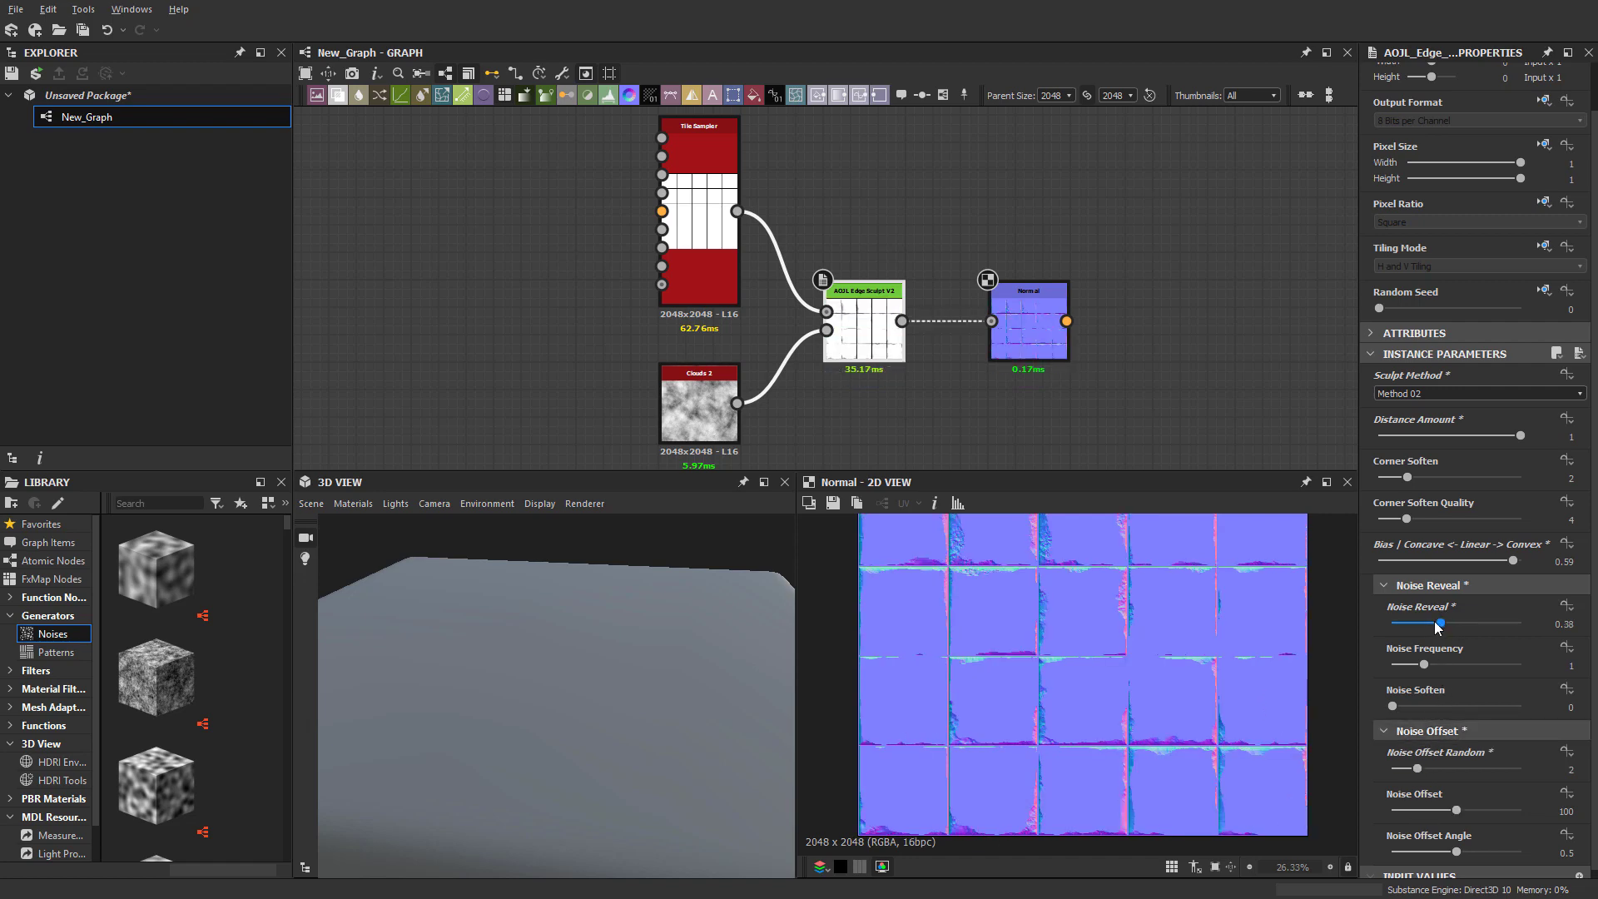
{"action": "left_click_drag", "start_coordinate": [1447, 623], "coordinate": [1432, 624]}
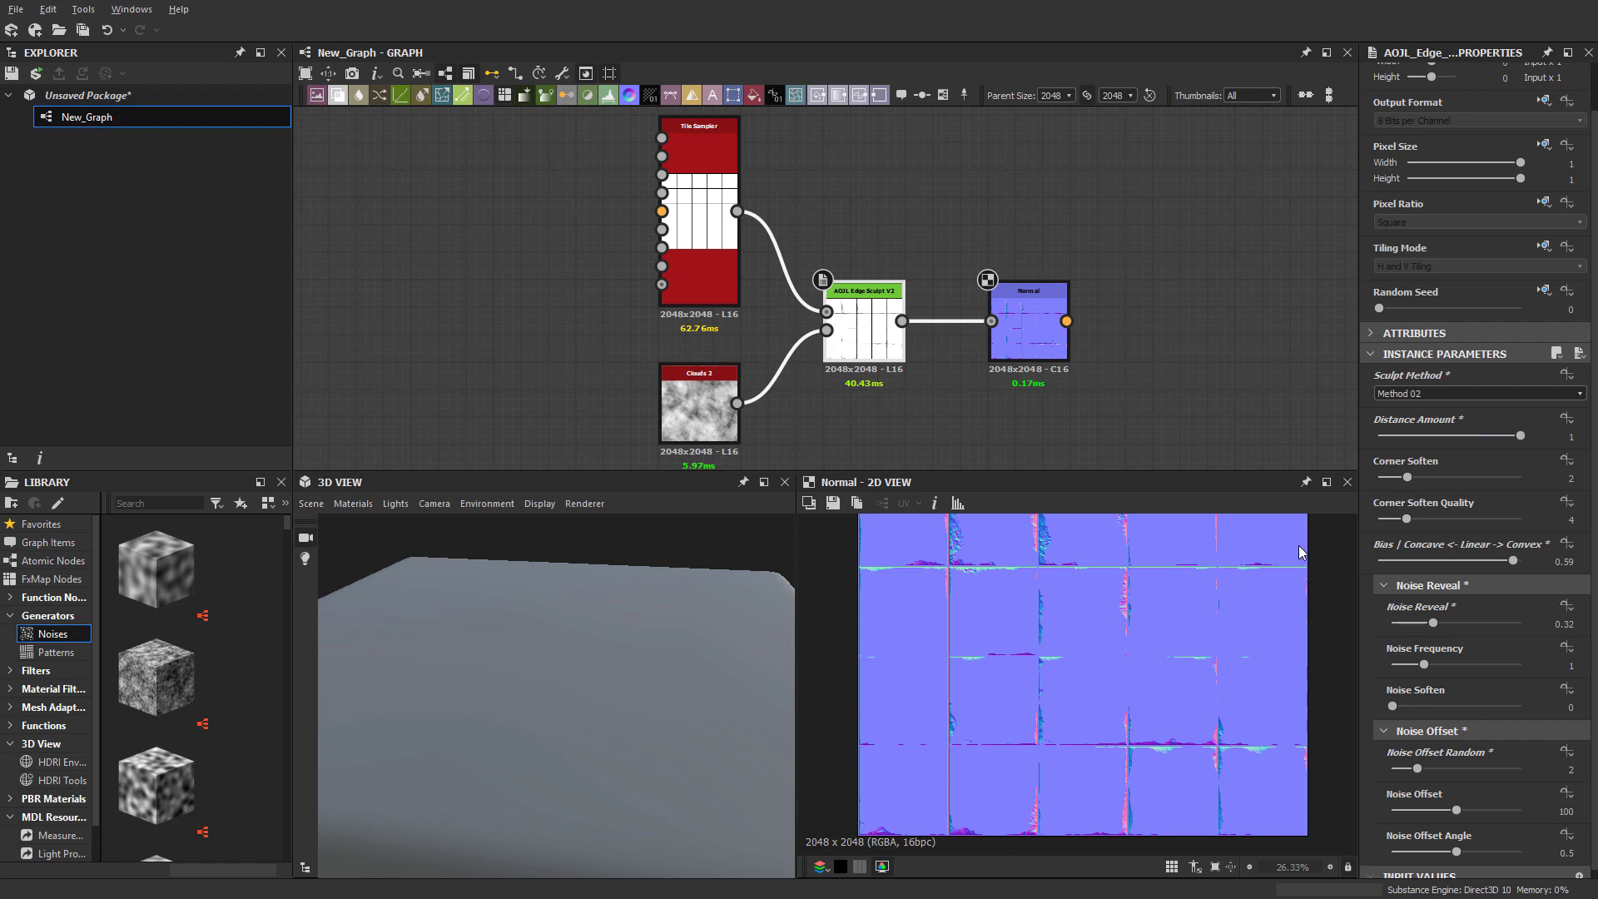
{"action": "scroll", "coordinate": [1196, 693], "scroll_direction": "down", "scroll_amount": 2}
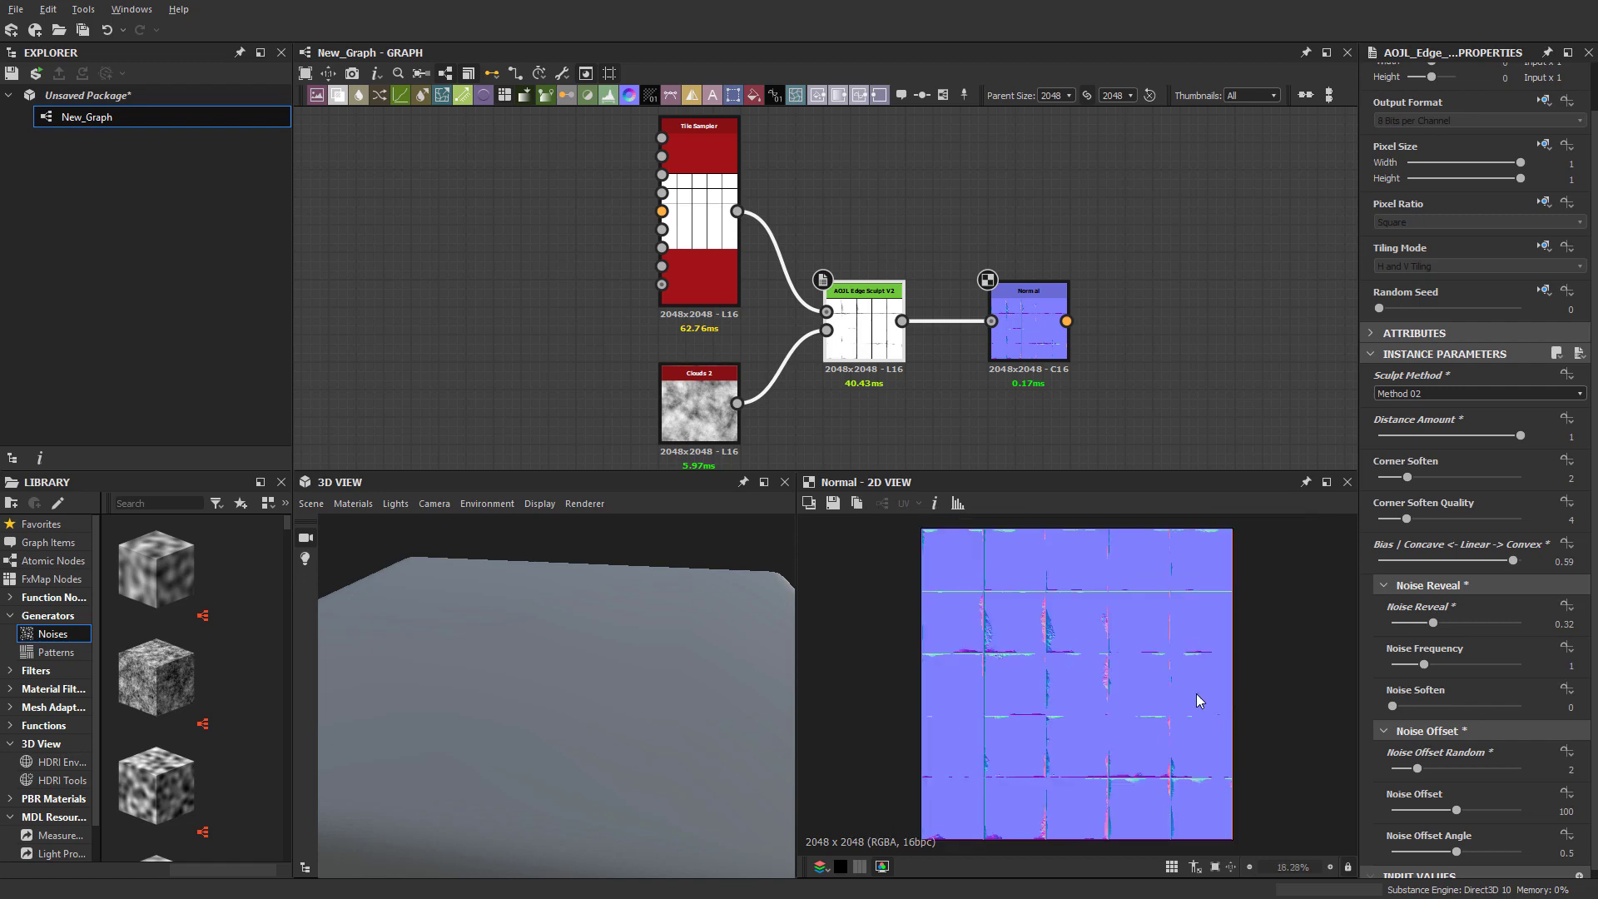
{"action": "key", "text": "ctrl+z"}
{"action": "key", "text": "ctrl+z"}
{"action": "key", "text": "ctrl+z"}
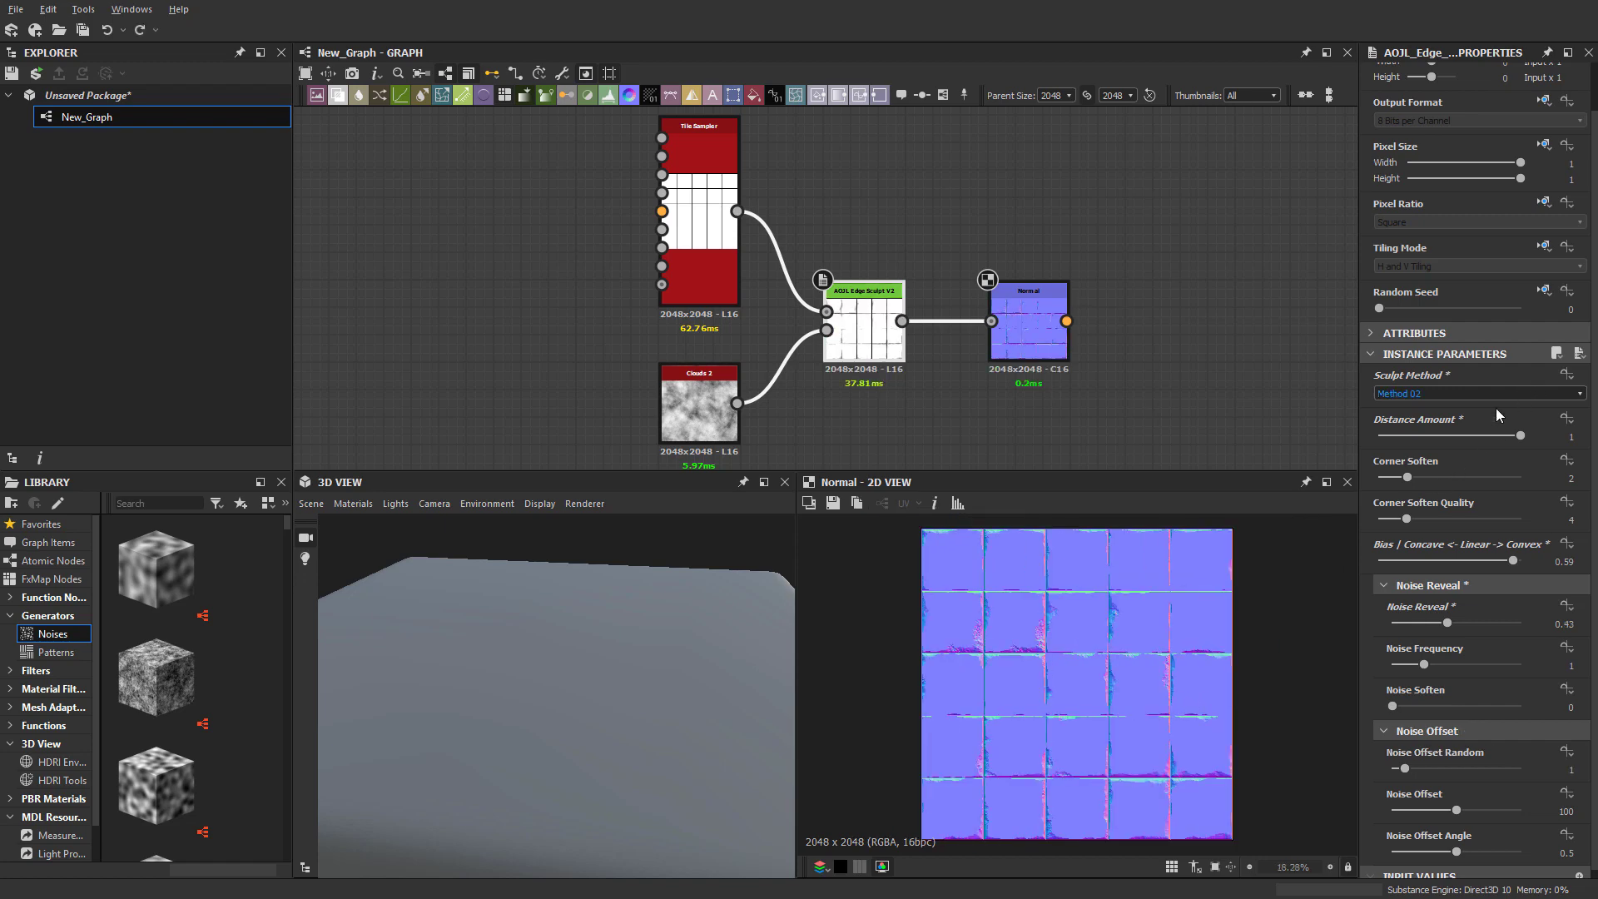